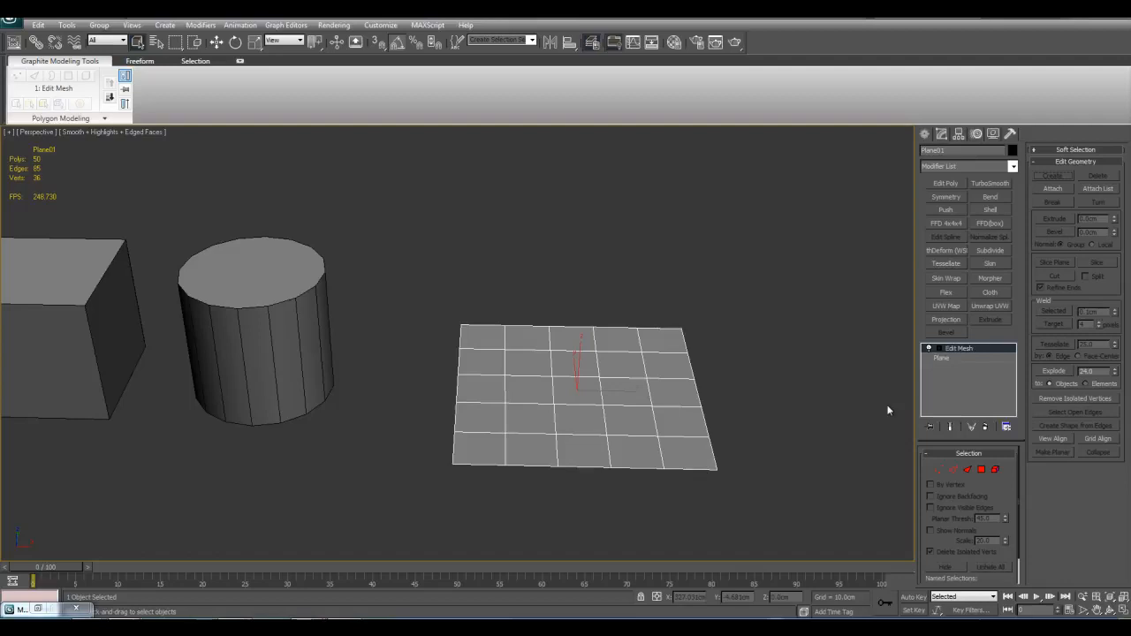
Step: Expand the plane's Edit Mesh modifier and go through its Vertex, Edge, Polygon, Element and Face sub-object levels
middle_drag(889, 410, 732, 387)
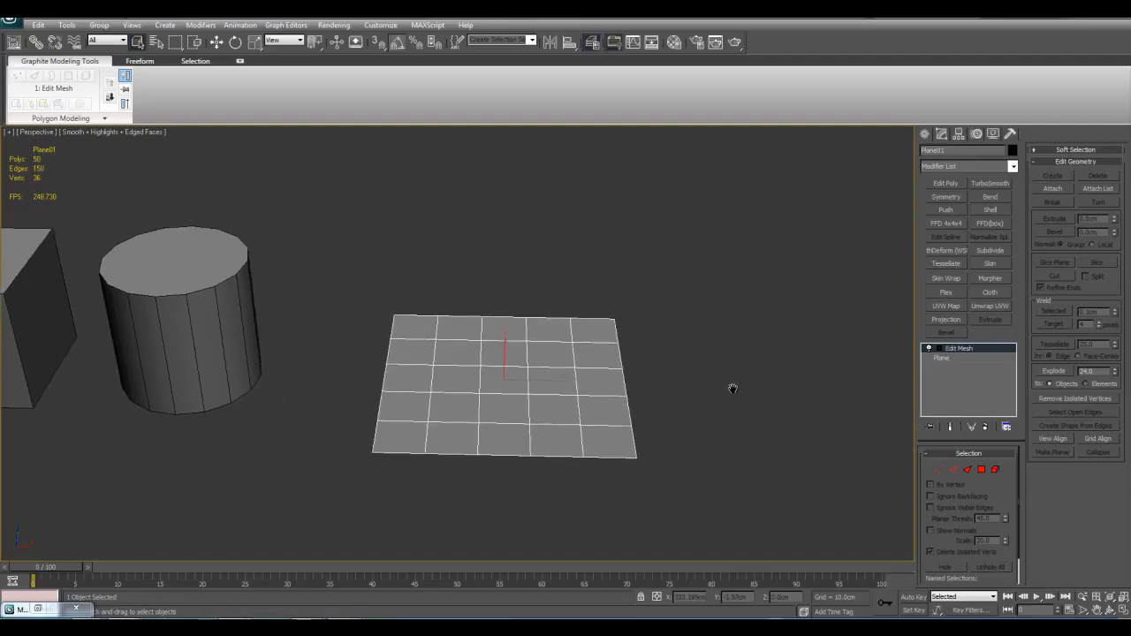
scroll(731, 388, up, 2)
middle_drag(795, 415, 759, 396)
click(940, 349)
middle_drag(867, 427, 864, 429)
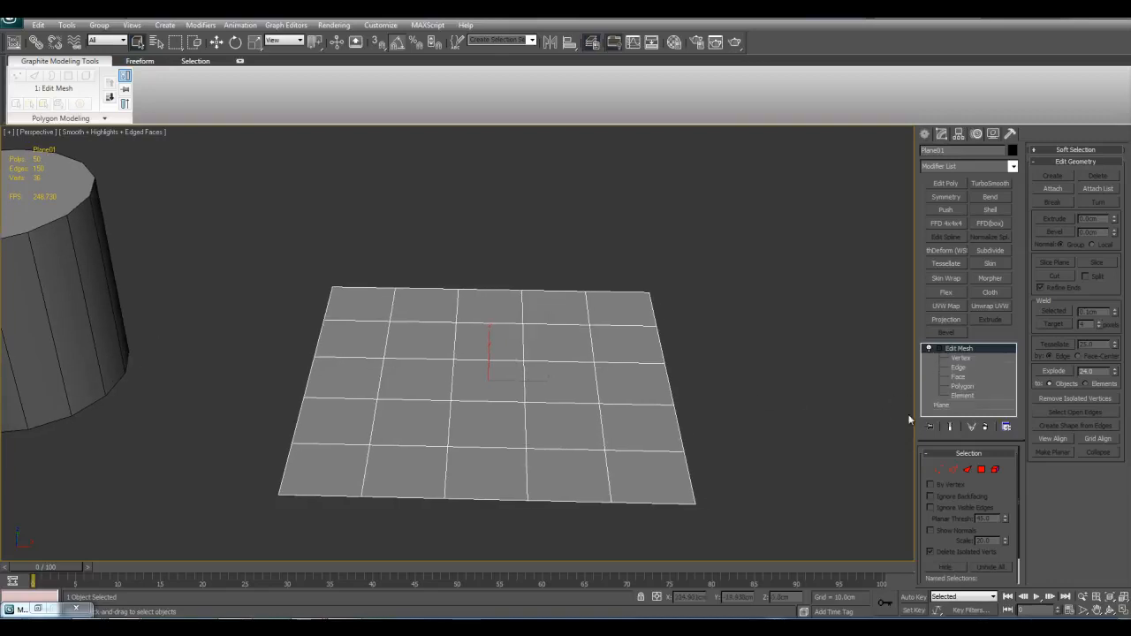
click(965, 359)
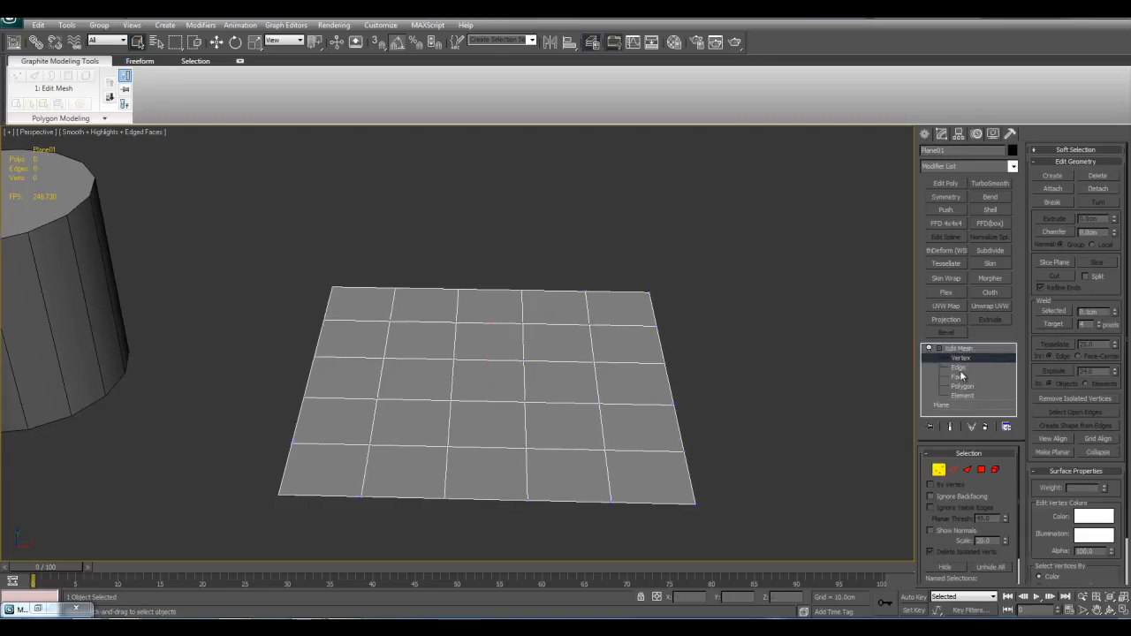
click(958, 367)
click(962, 386)
click(963, 396)
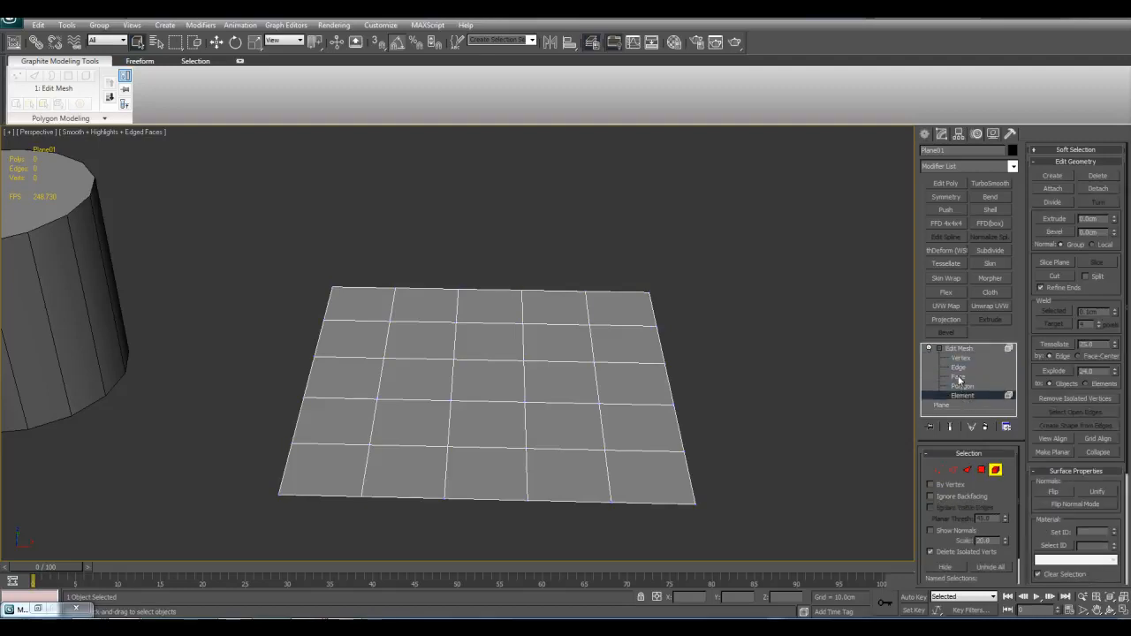
click(958, 377)
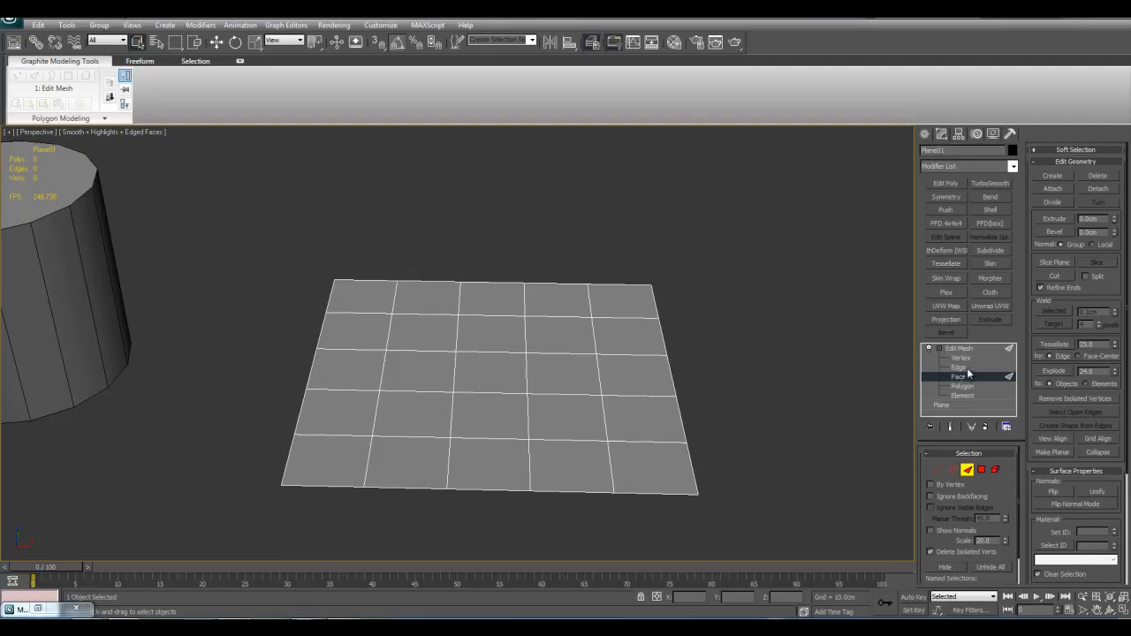
Step: Activate the Edge level of Edit Mesh to review its editing tools, and leave sub-object mode
click(966, 367)
middle_drag(789, 335, 781, 327)
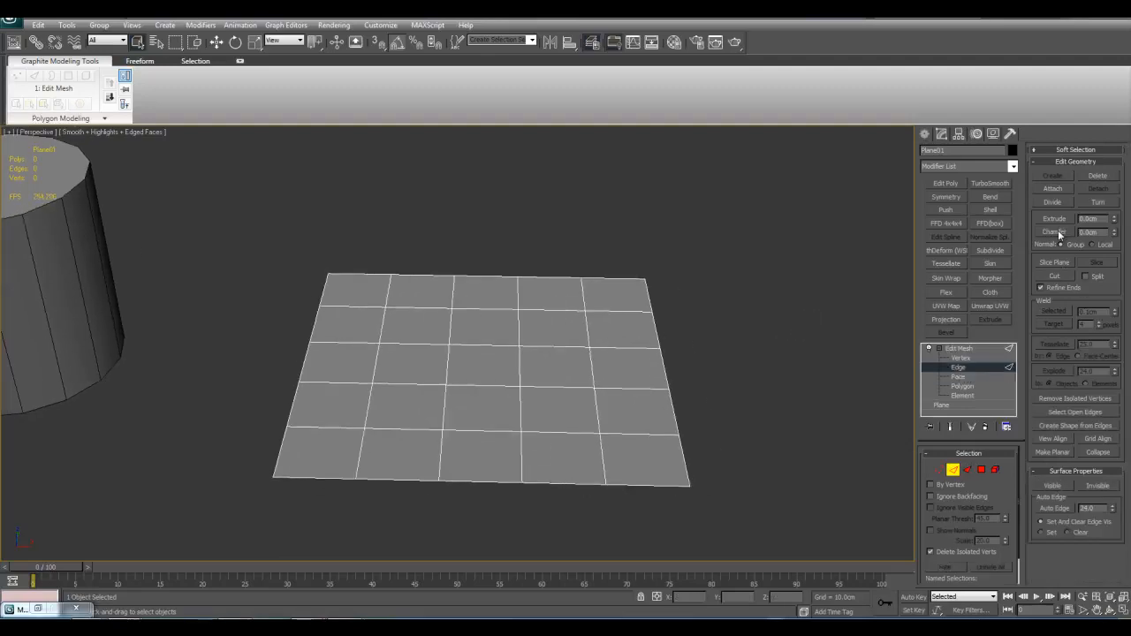
middle_drag(776, 291, 775, 355)
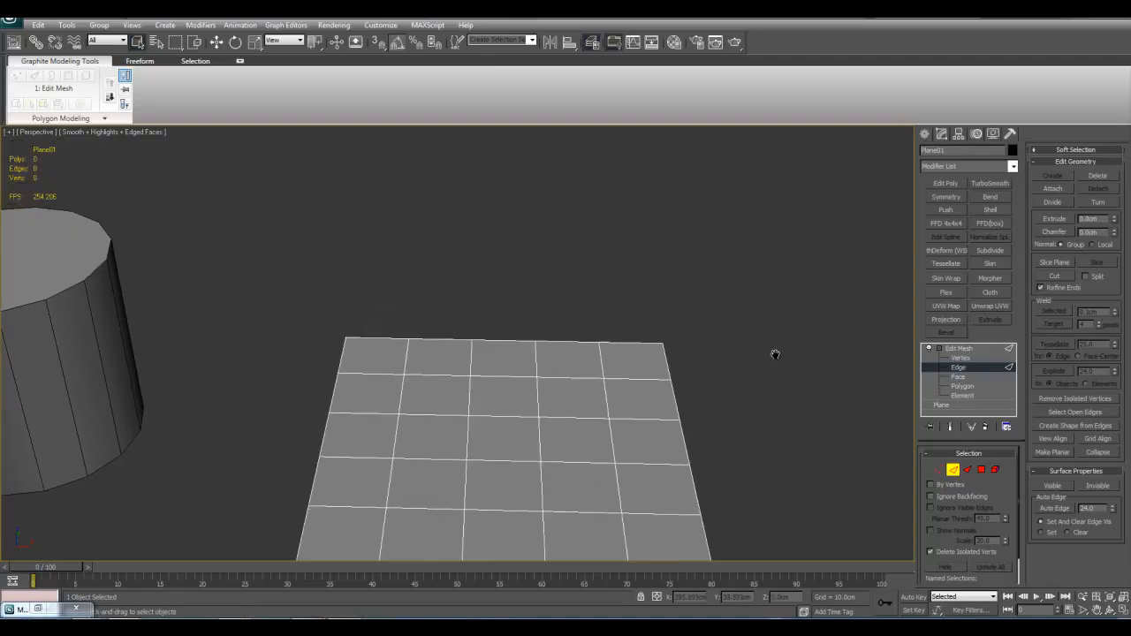
middle_drag(851, 316, 856, 296)
key(2)
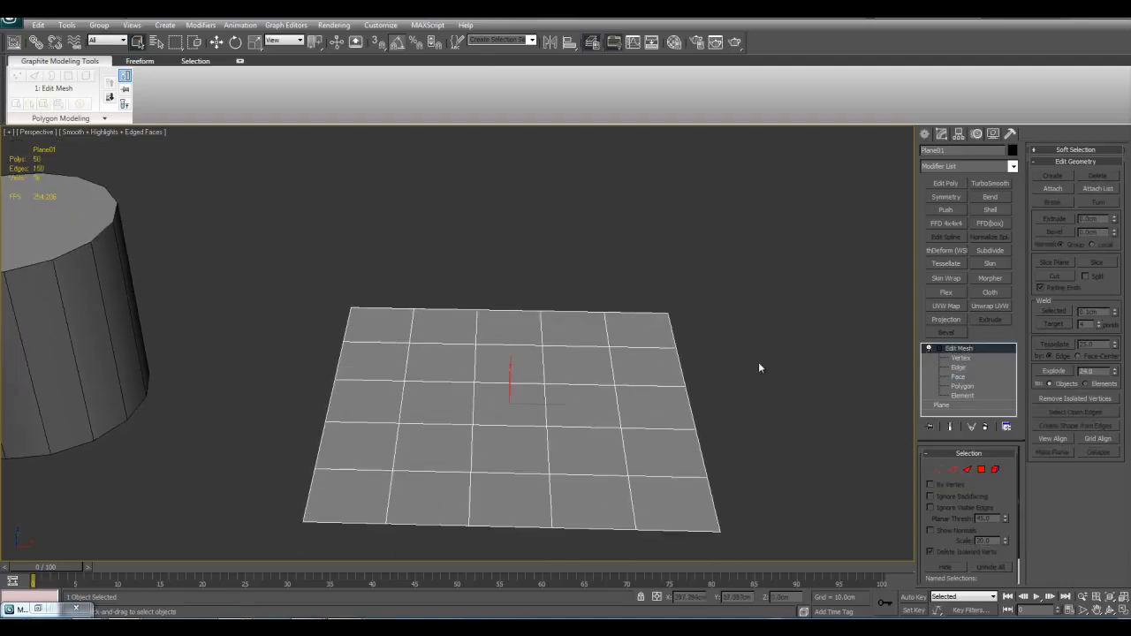
Step: Delete the Edit Mesh modifier from the plane's modifier stack
scroll(755, 373, down, 2)
key(z)
scroll(711, 389, down, 3)
middle_drag(711, 389, 778, 473)
middle_drag(825, 429, 763, 421)
alt+middle_drag(764, 421, 784, 453)
right_click(955, 348)
click(976, 371)
Step: Add an Edit Normals modifier to the plane and inspect the normals along its surface
click(1013, 166)
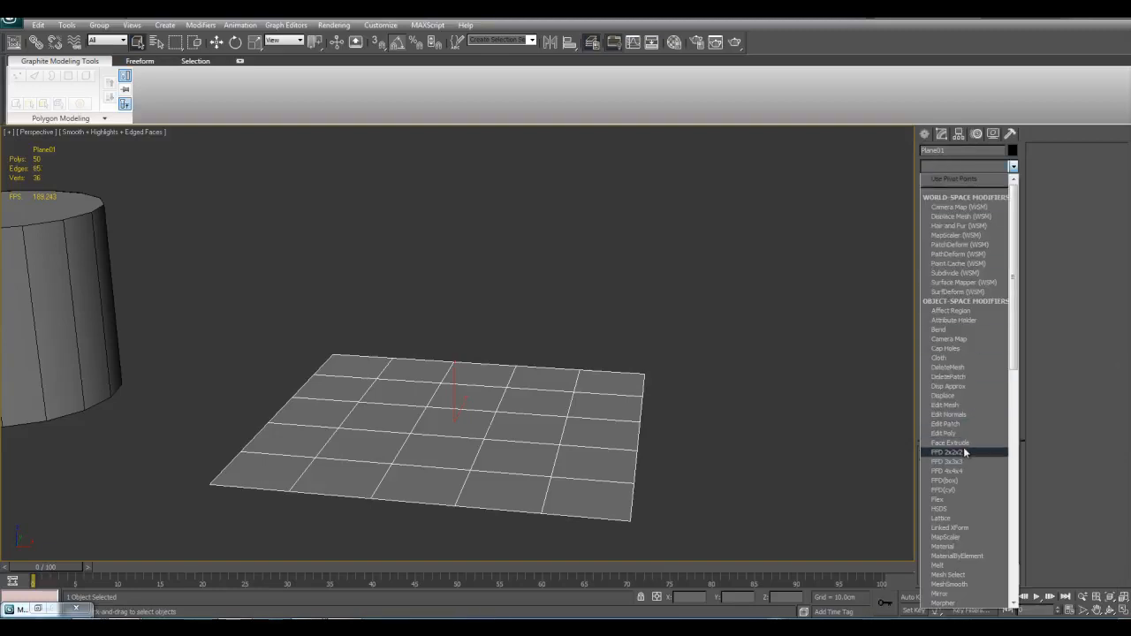
click(963, 413)
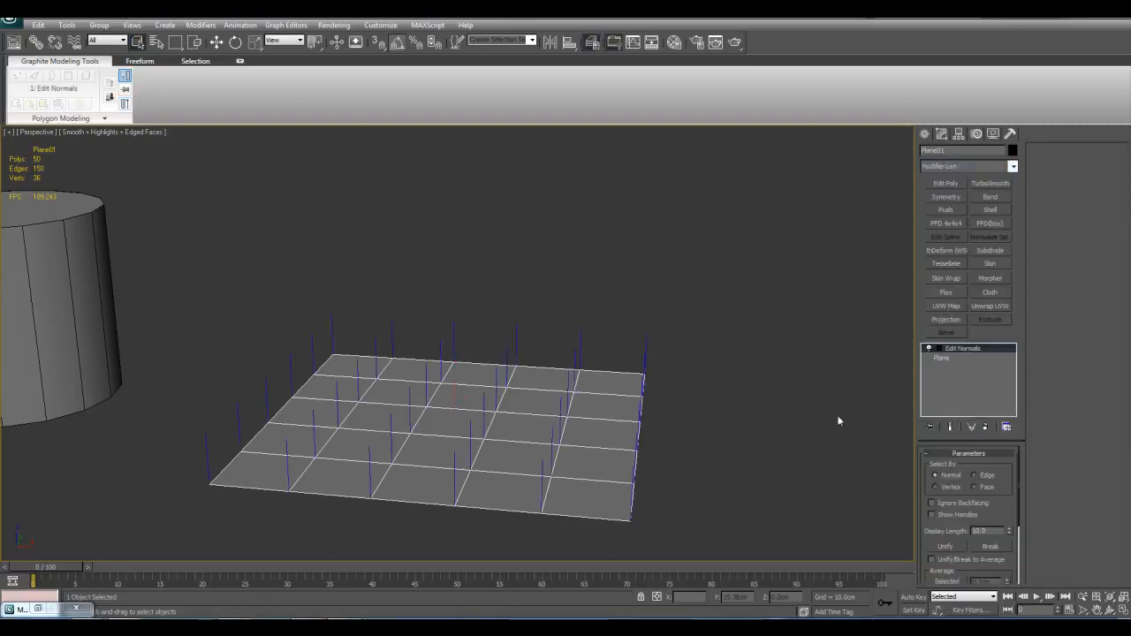
alt+middle_drag(796, 422, 747, 424)
middle_drag(544, 311, 634, 462)
scroll(551, 347, up, 3)
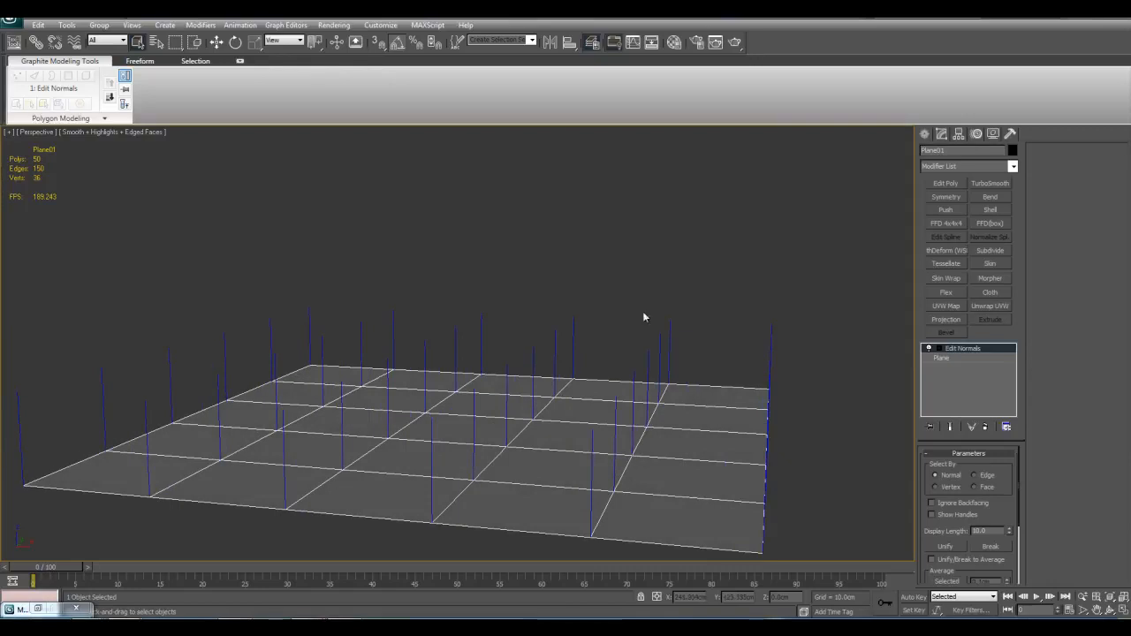
alt+middle_drag(663, 380, 702, 457)
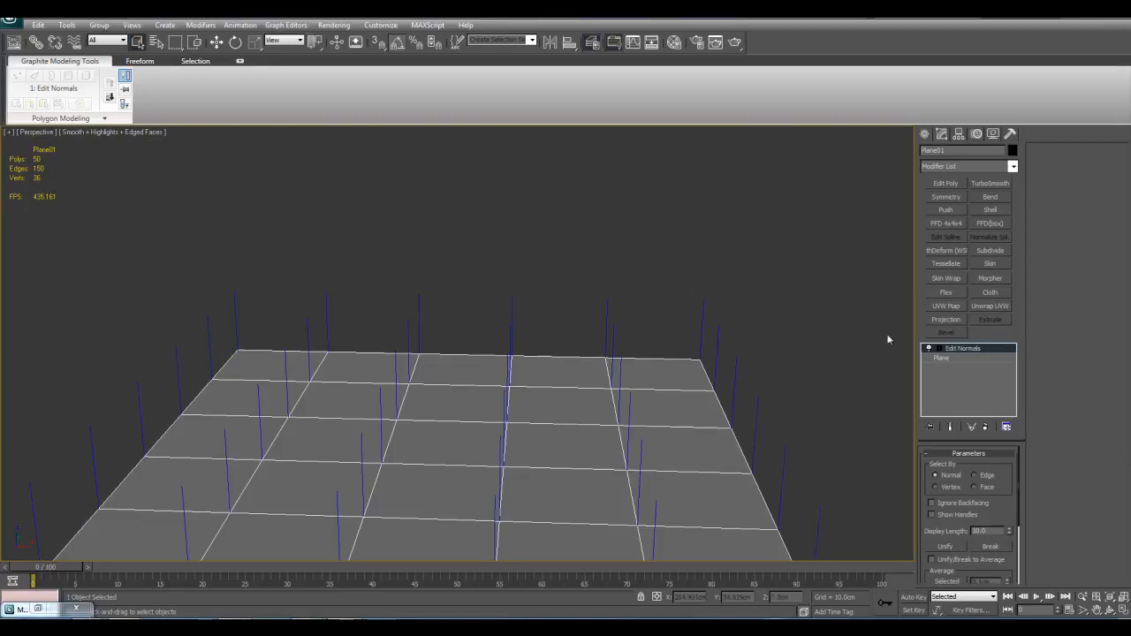
middle_drag(716, 361, 768, 331)
scroll(693, 417, down, 3)
alt+middle_drag(694, 417, 681, 455)
Step: At the Normal sub-object level, select a group of the plane's normals, clear the selection and leave the level
click(938, 349)
middle_drag(750, 365, 731, 331)
drag(747, 326, 497, 495)
alt+middle_drag(714, 435, 670, 483)
drag(773, 287, 507, 485)
alt+middle_drag(620, 500, 619, 467)
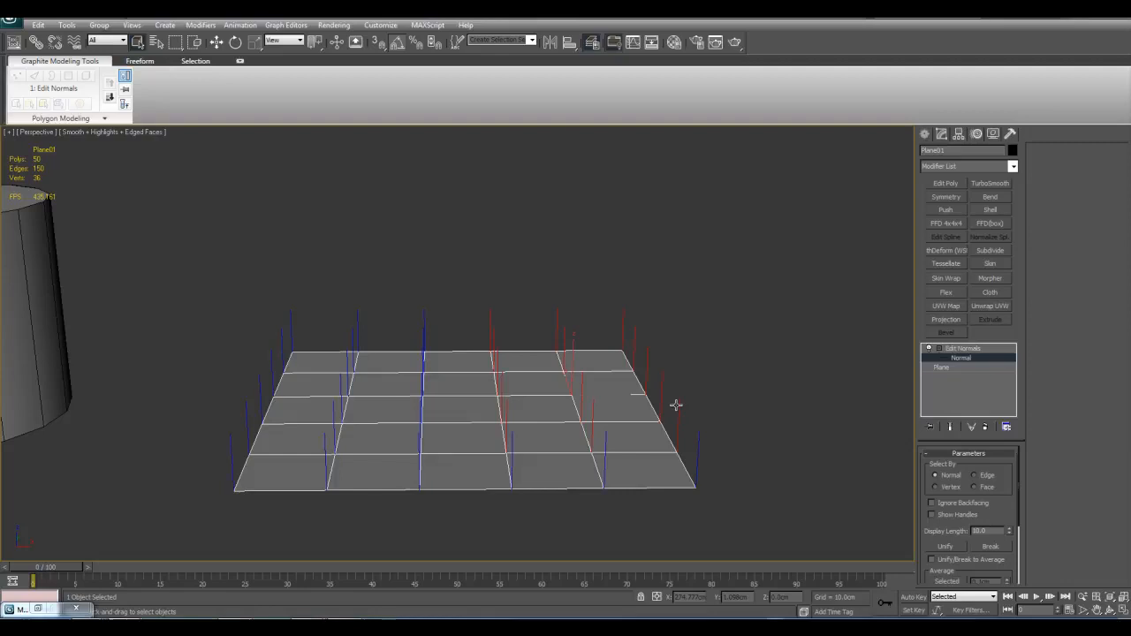
mouse_move(675, 405)
middle_down()
mouse_move(685, 358)
mouse_move(679, 400)
middle_up()
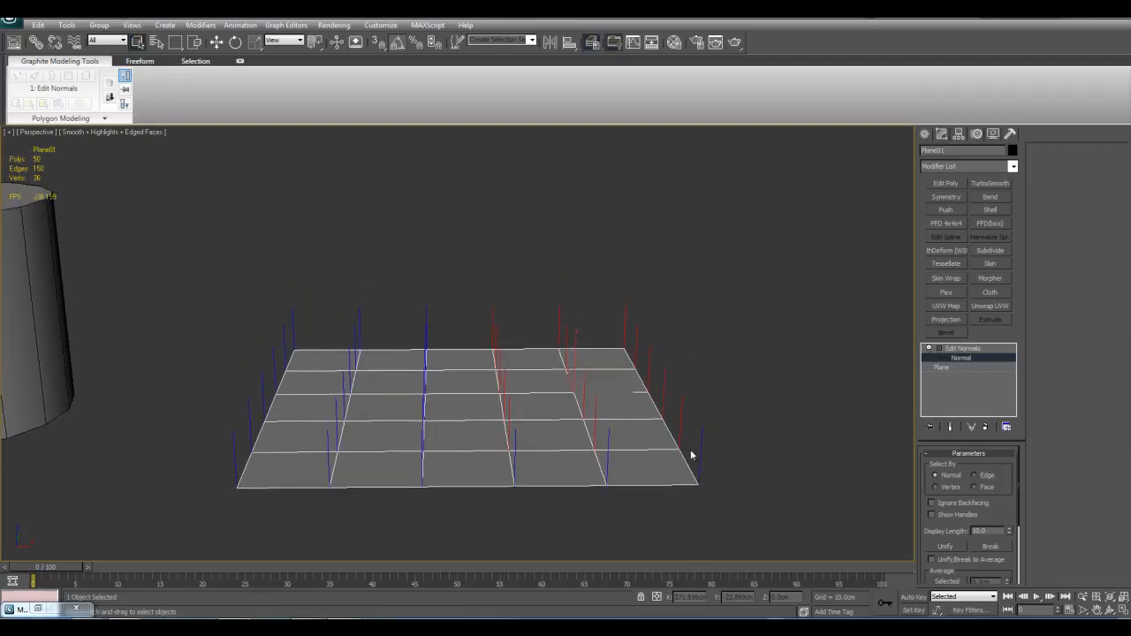
middle_drag(688, 449, 683, 451)
click(811, 404)
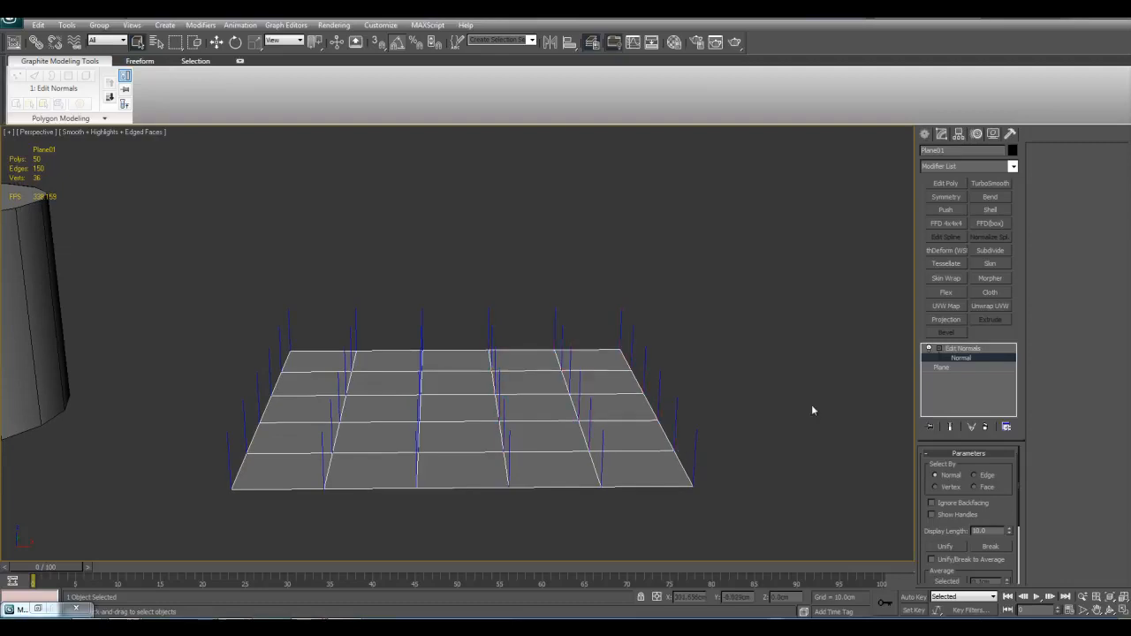
key(1)
middle_drag(626, 413, 644, 393)
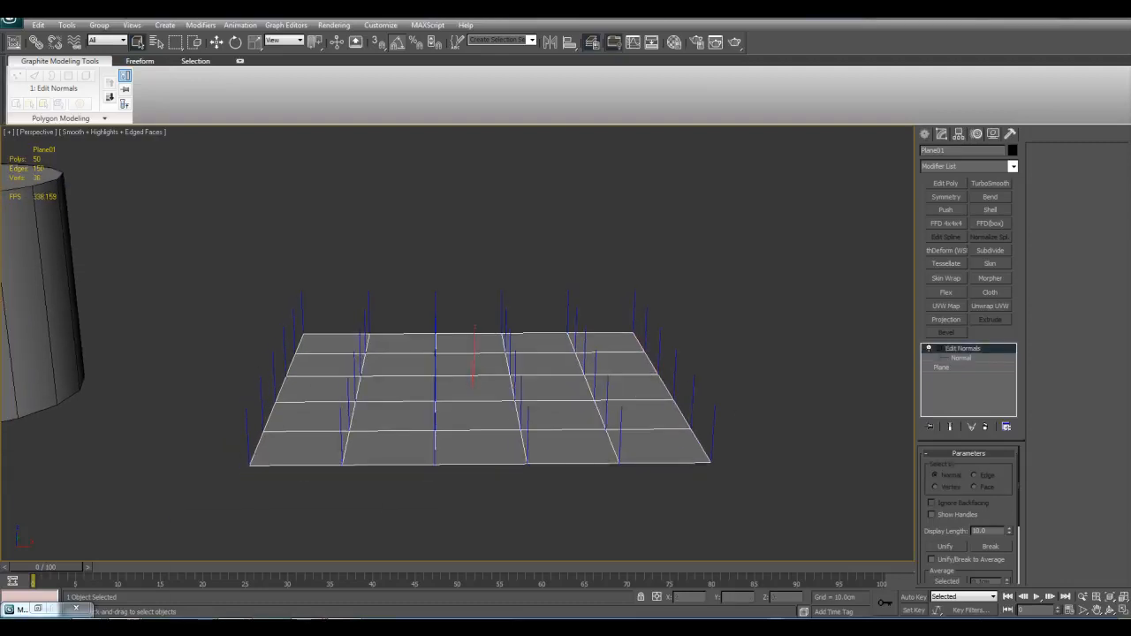
Step: Switch to the tree comparison image in Windows Photo Viewer, enlarge it to examine the shading, and minimize it
mouse_move(37, 609)
click(392, 581)
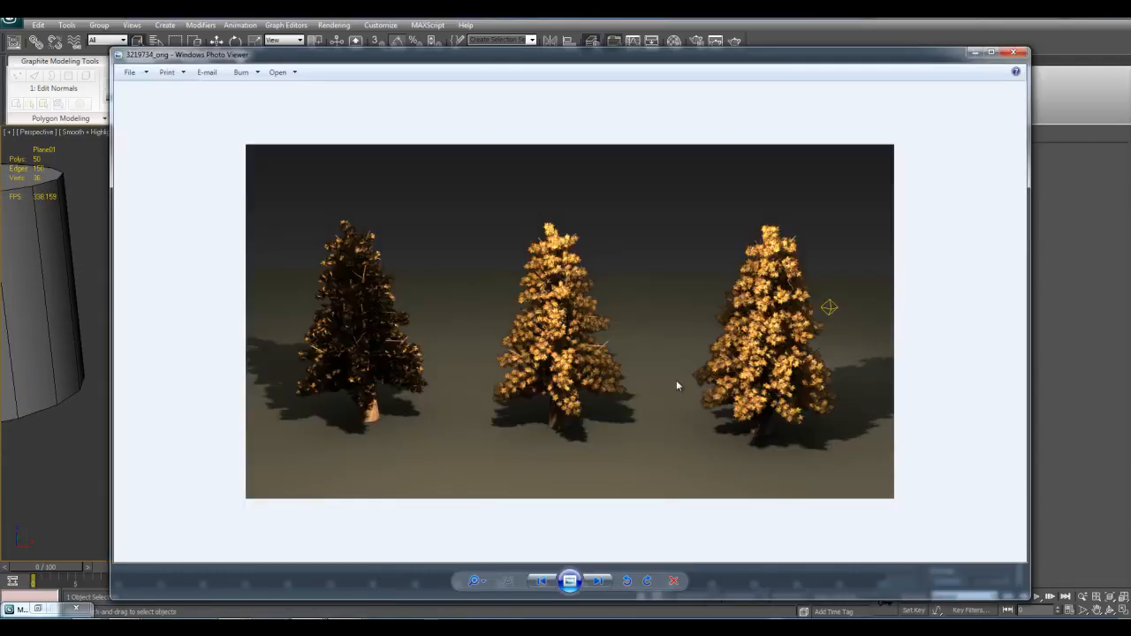
click(479, 580)
click(479, 578)
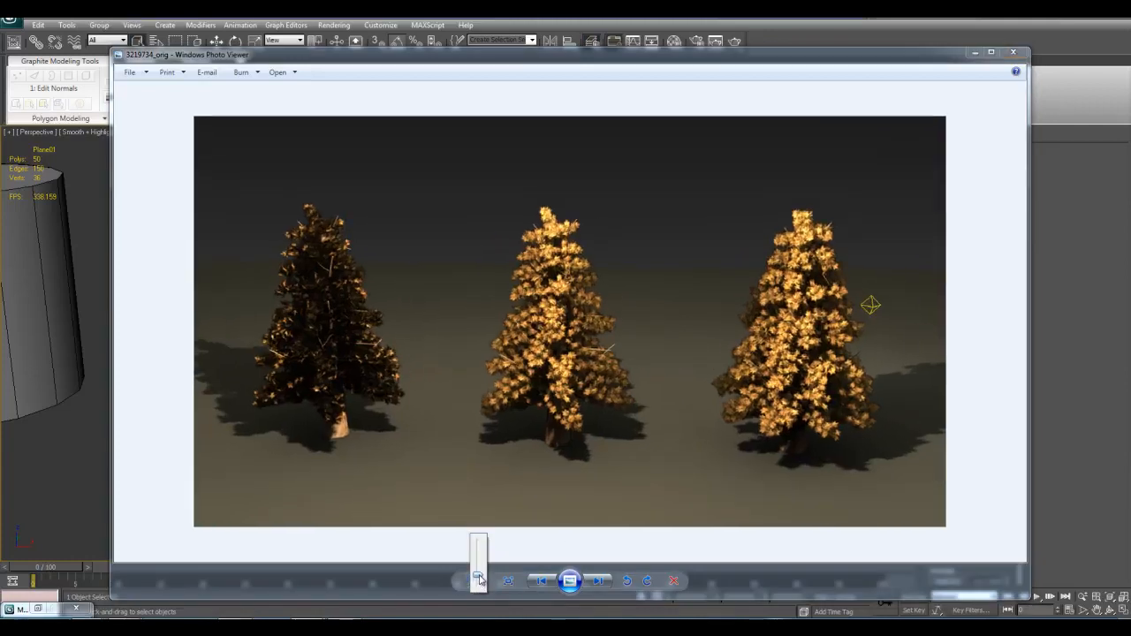
click(523, 487)
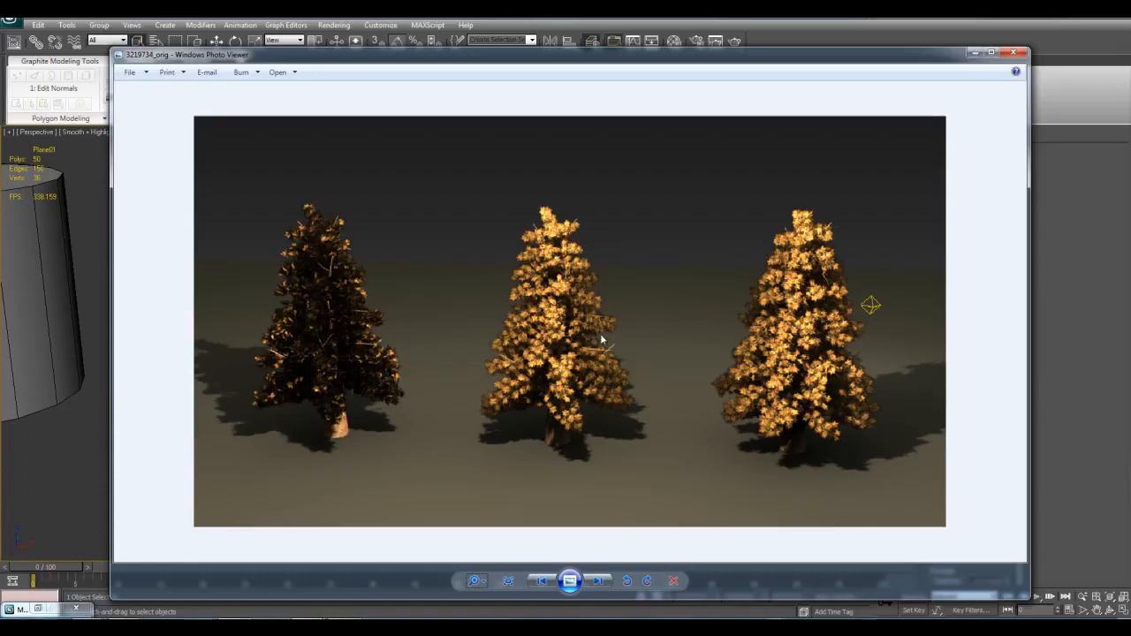
drag(474, 581, 476, 575)
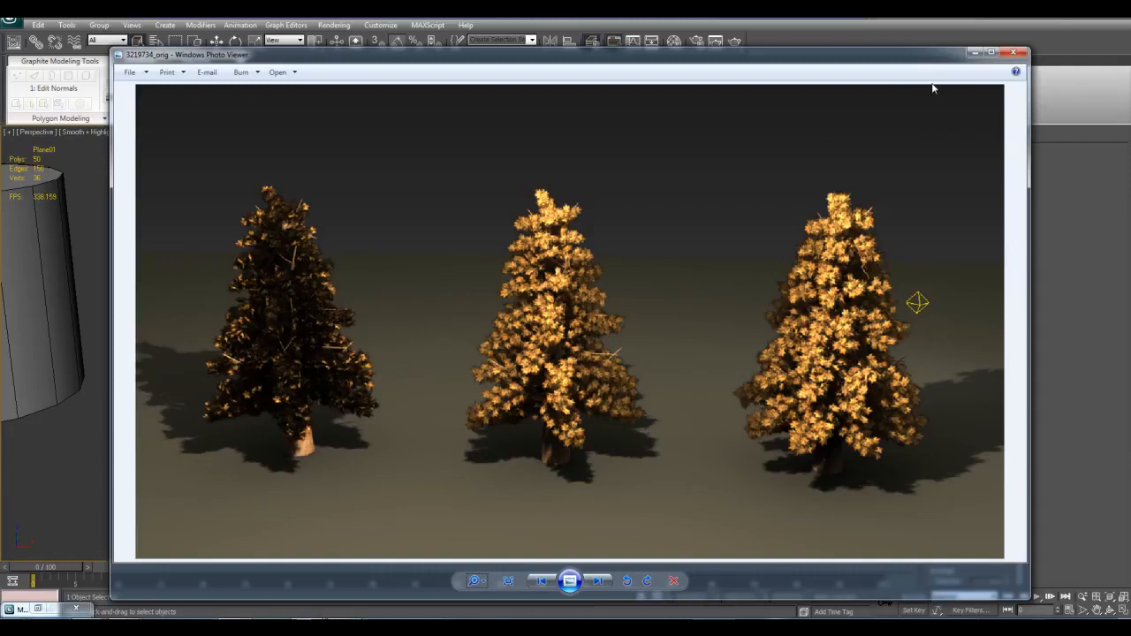
click(973, 53)
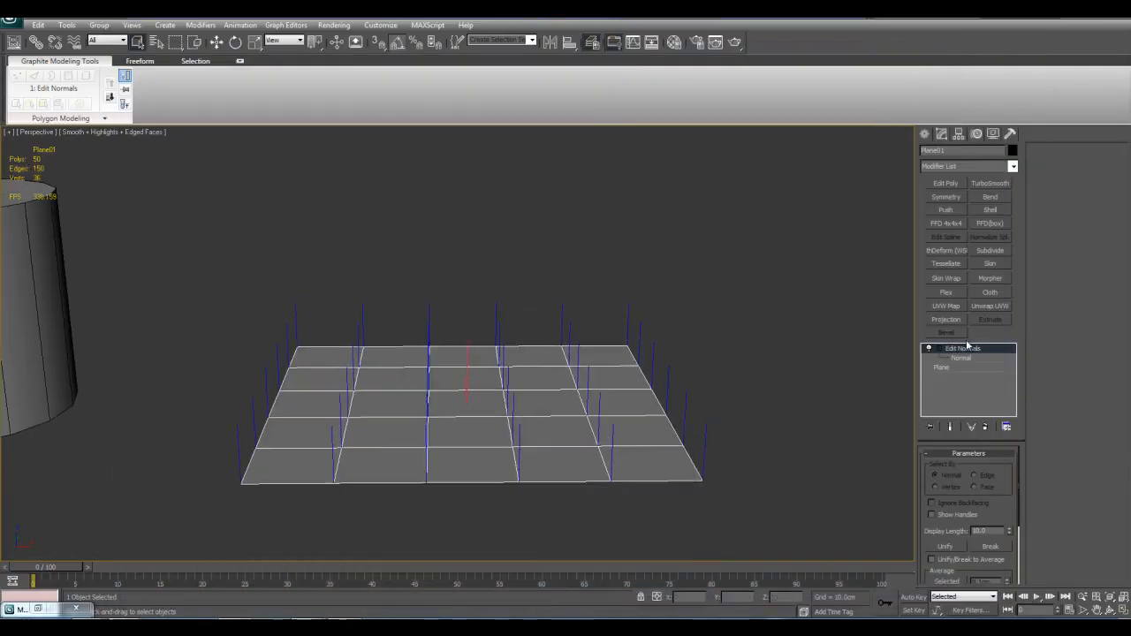
Step: Delete the Edit Normals modifier from the plane
right_click(965, 350)
click(992, 366)
scroll(636, 489, up, 3)
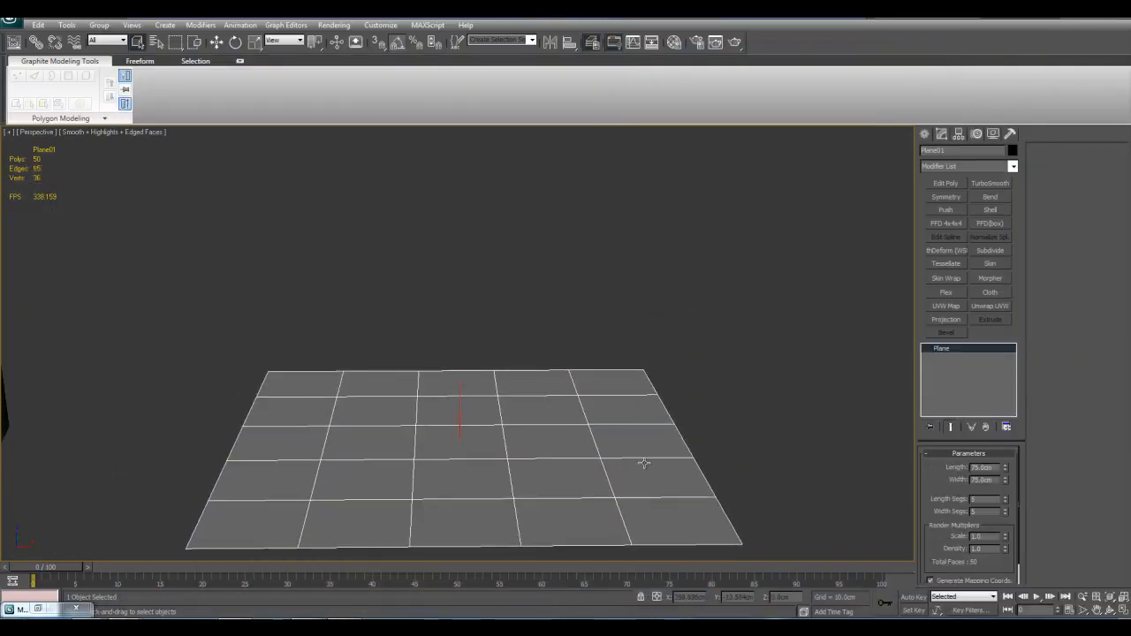
alt+middle_drag(467, 467, 516, 456)
Step: Clone the plane as a single copy placed above the original
scroll(516, 457, down, 3)
middle_drag(435, 399, 504, 495)
key(w)
mouse_move(514, 425)
shift+mouse_down()
mouse_move(556, 323)
mouse_move(601, 258)
shift+mouse_up()
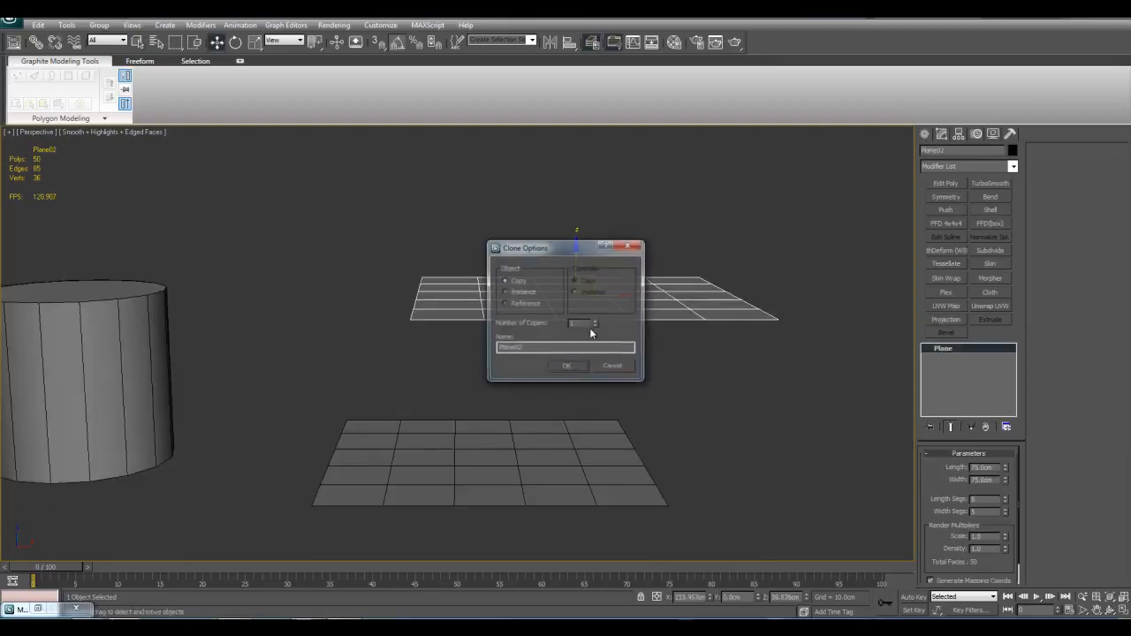
click(566, 367)
middle_drag(579, 368, 467, 381)
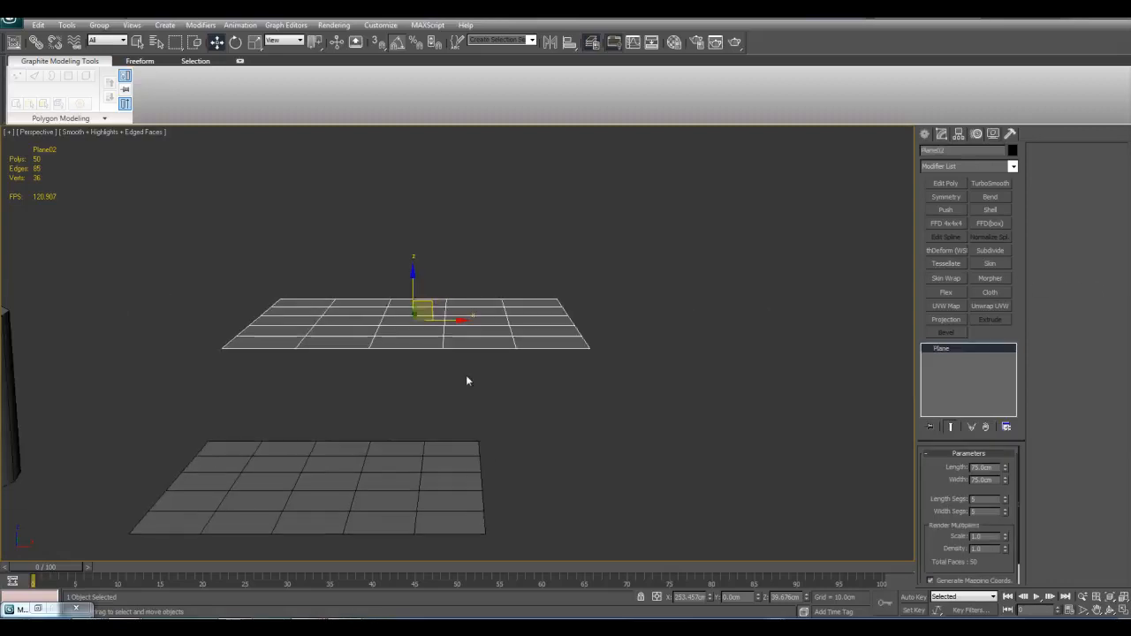
Step: Add an Edit Normals modifier to the copied plane and activate the Rotate tool
click(999, 167)
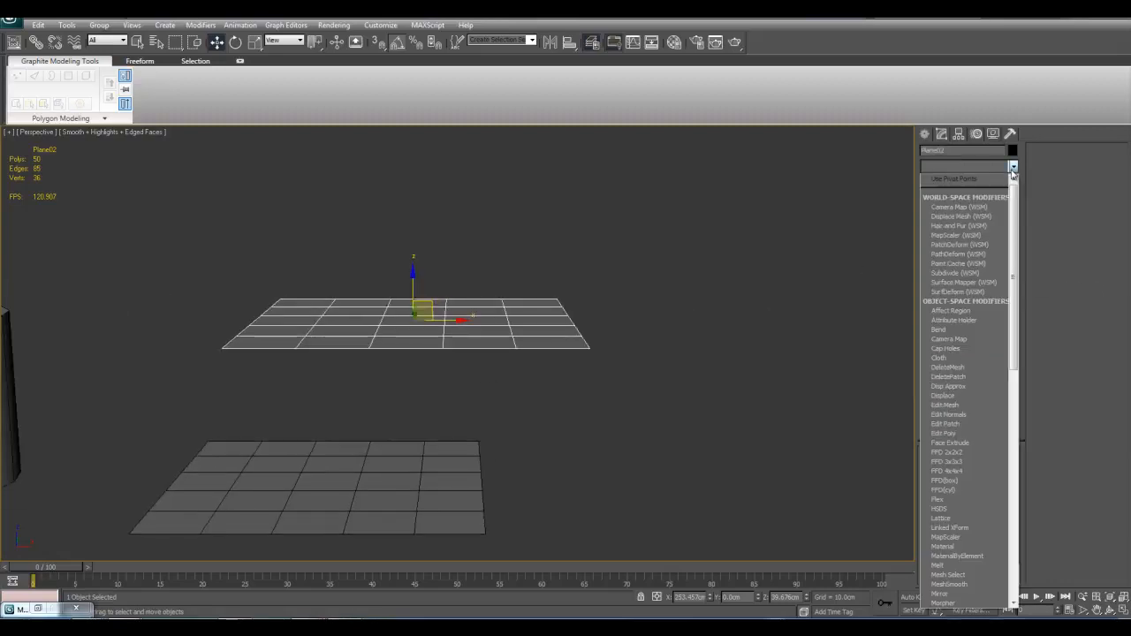
click(957, 416)
key(e)
middle_drag(525, 338, 532, 359)
scroll(533, 359, down, 4)
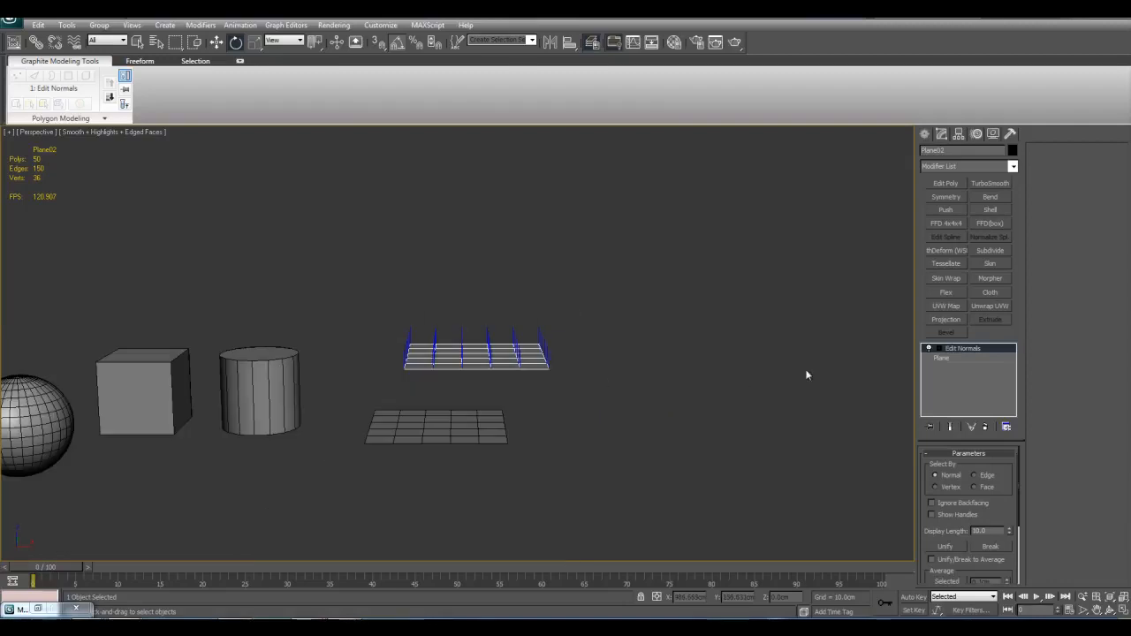
scroll(742, 382, up, 3)
Step: Expand the copy's Edit Normals modifier and rotate the copied plane until it stands roughly upright
click(928, 348)
click(949, 358)
drag(510, 355, 463, 343)
Step: Reopen the tree comparison image in Windows Photo Viewer to examine the three trees' lighting, and close it
mouse_move(331, 616)
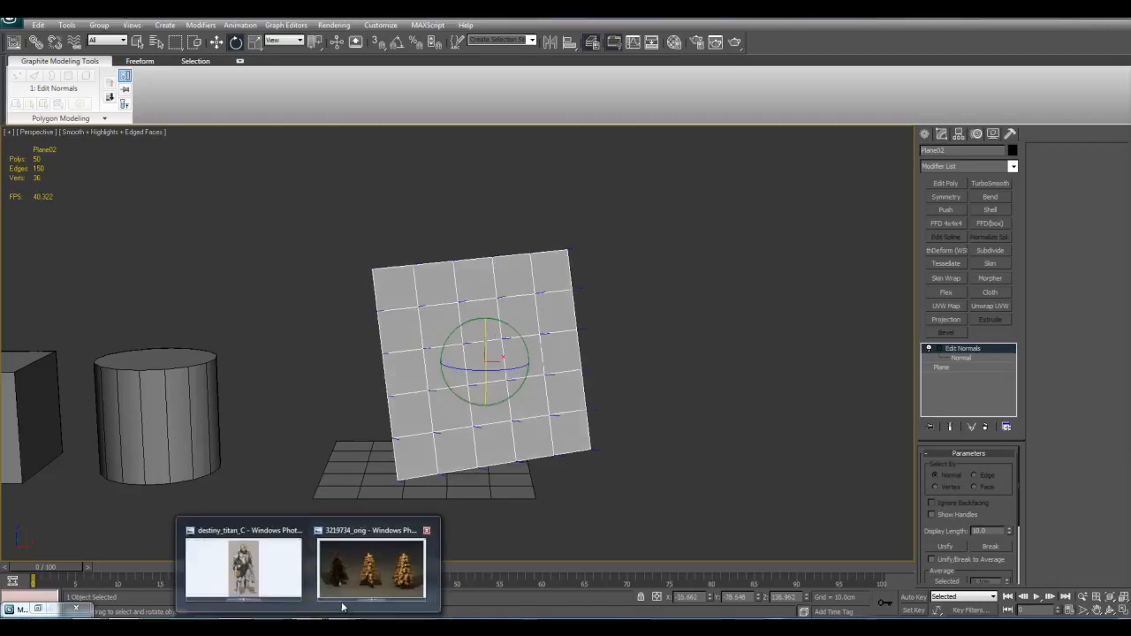
click(373, 571)
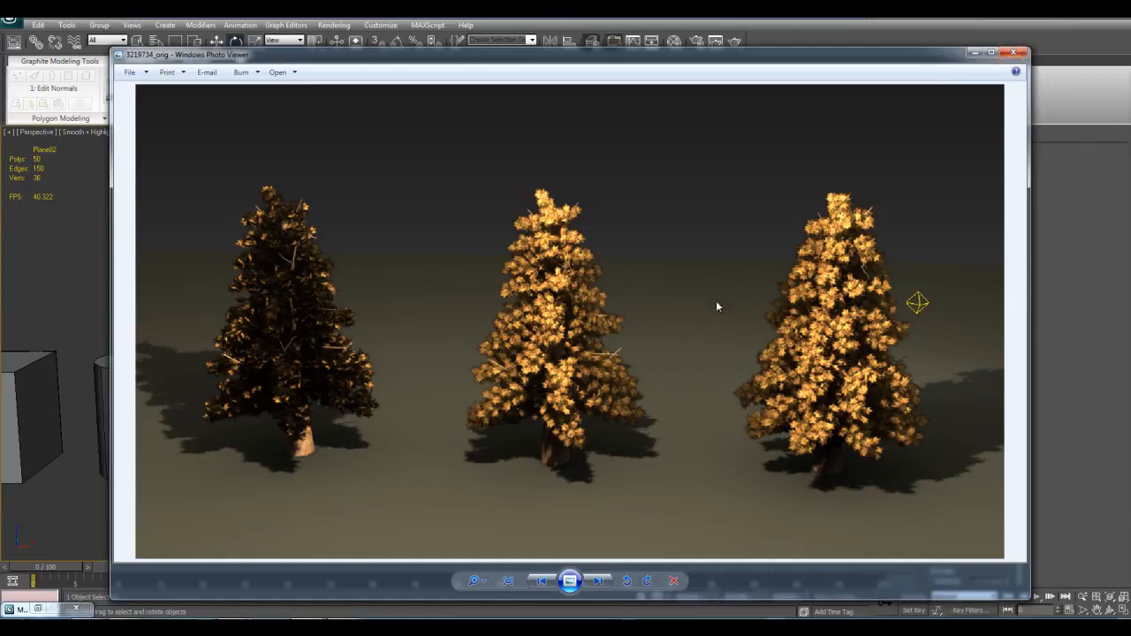
click(1016, 55)
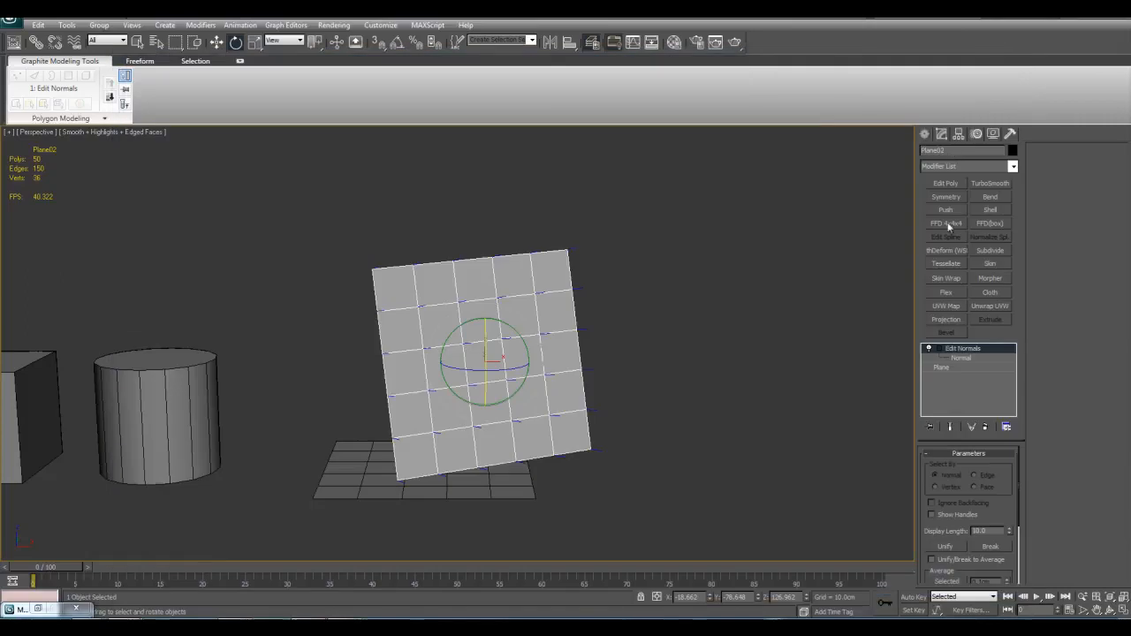
Step: Remove the Edit Normals modifier from the copied plane and delete the copy
right_click(970, 350)
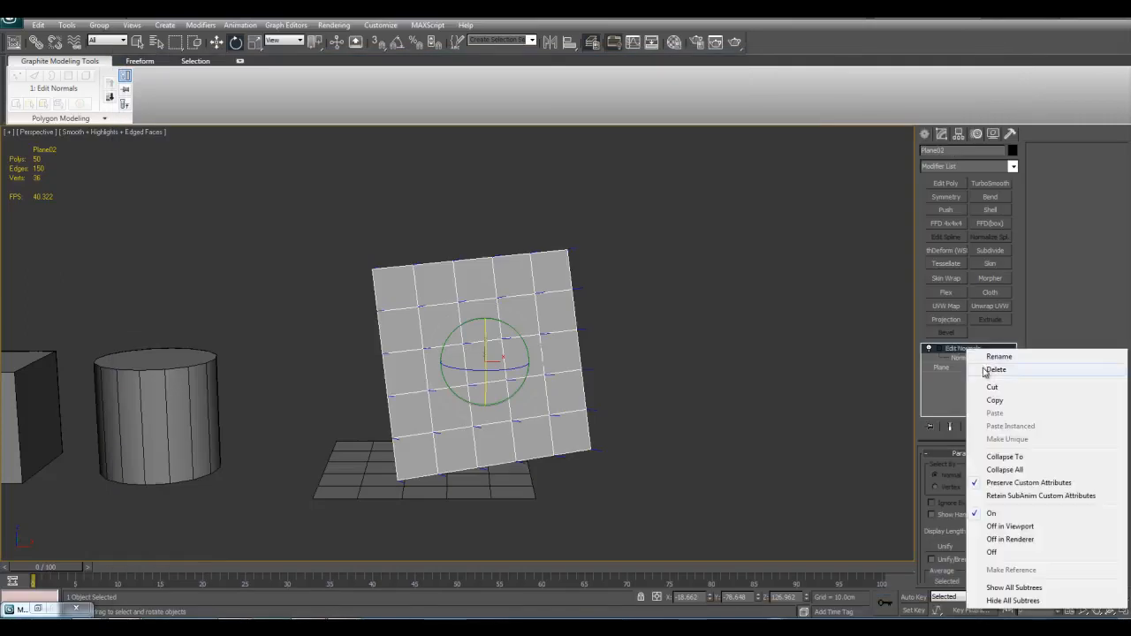
click(982, 369)
key(Delete)
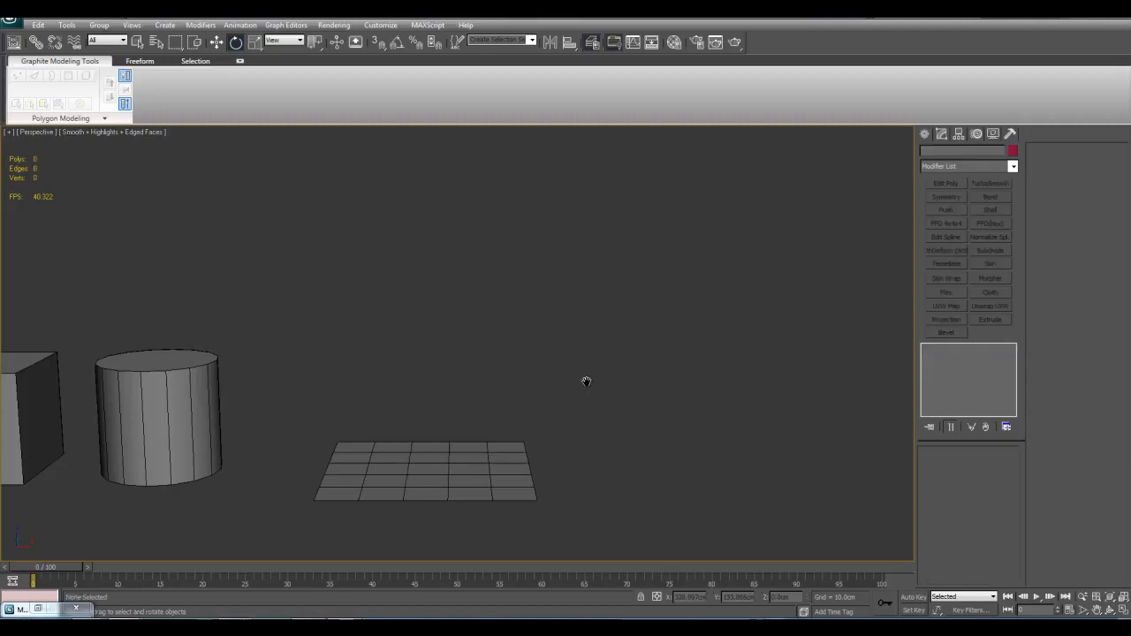
Step: Select the original plane and add an Edit Patch modifier to it
middle_drag(539, 415, 562, 392)
key(q)
click(478, 448)
key(z)
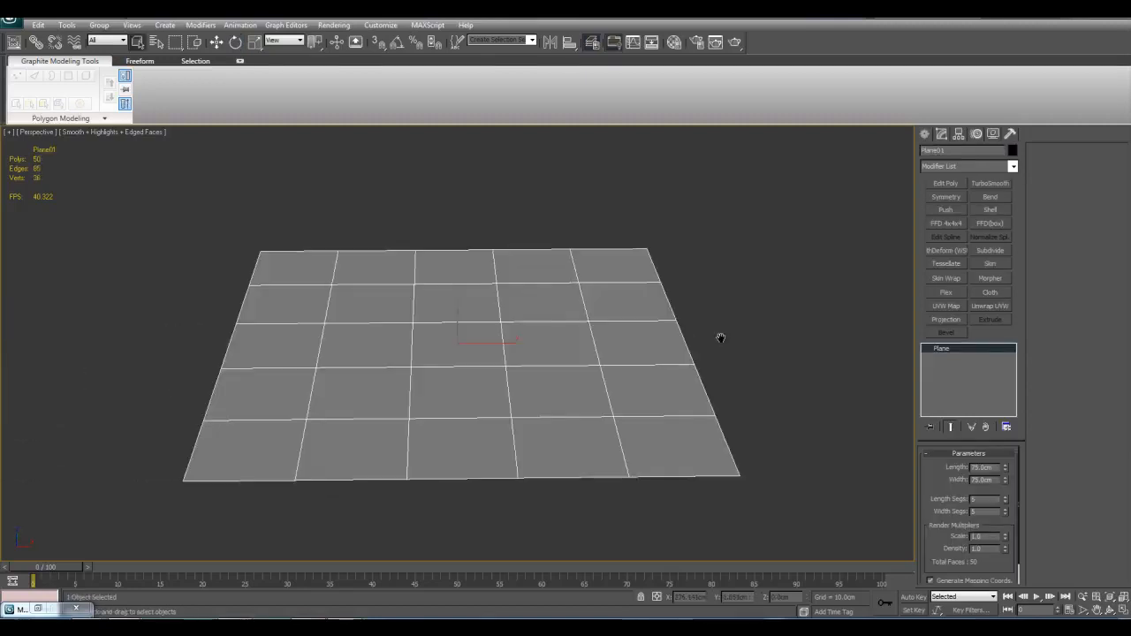
key(shift+z)
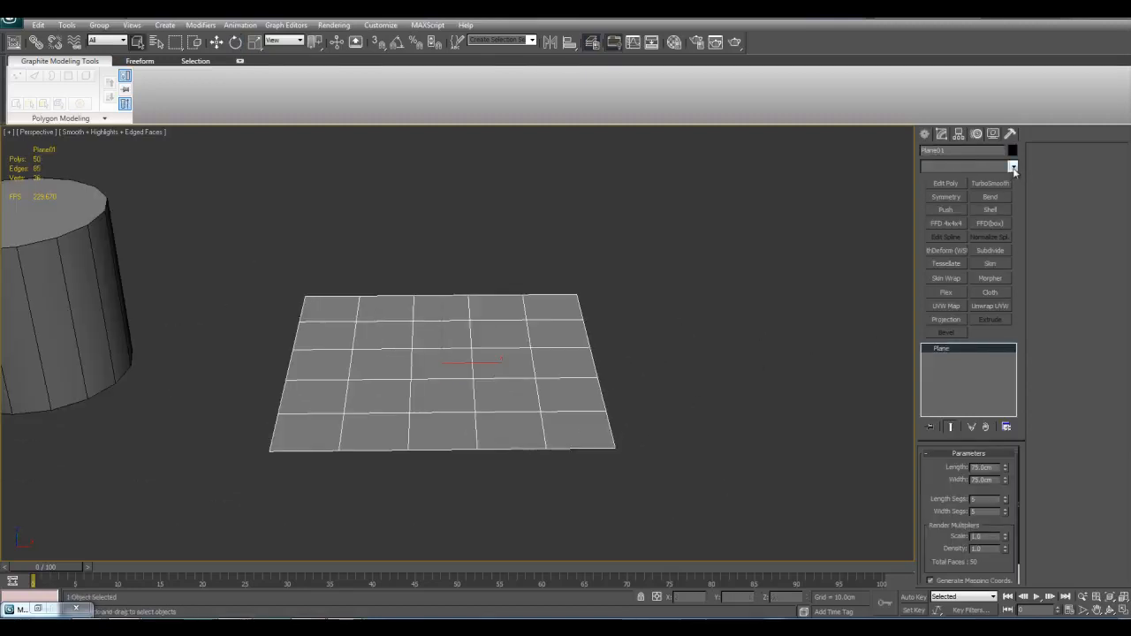
click(1012, 166)
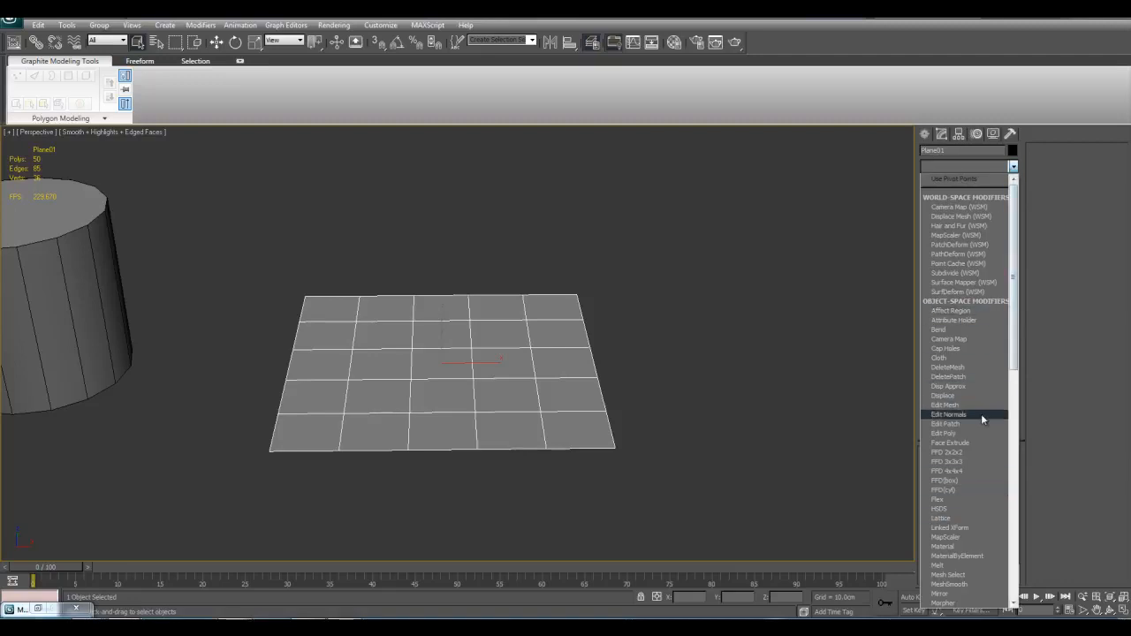
click(969, 424)
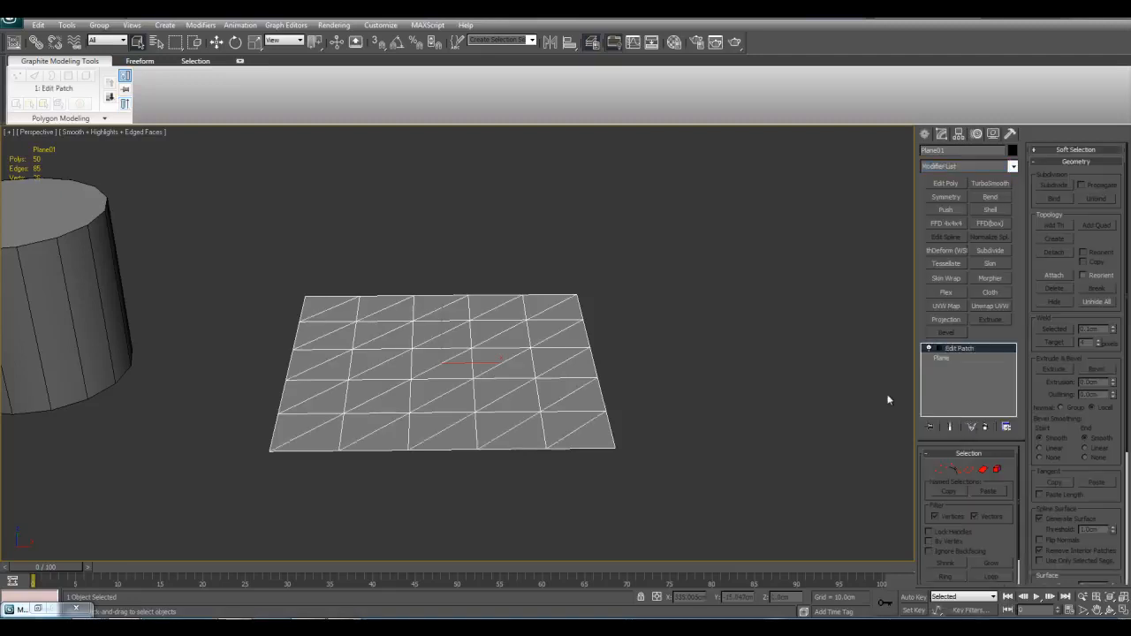
Step: Delete the Edit Patch modifier from the plane
key(z)
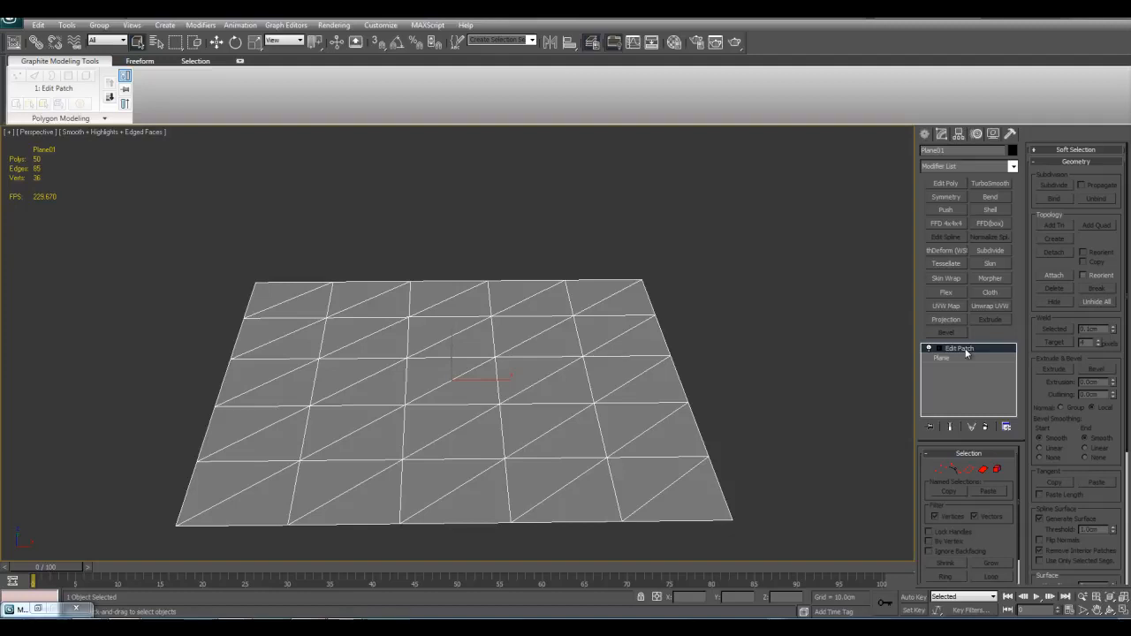
scroll(795, 380, up, 5)
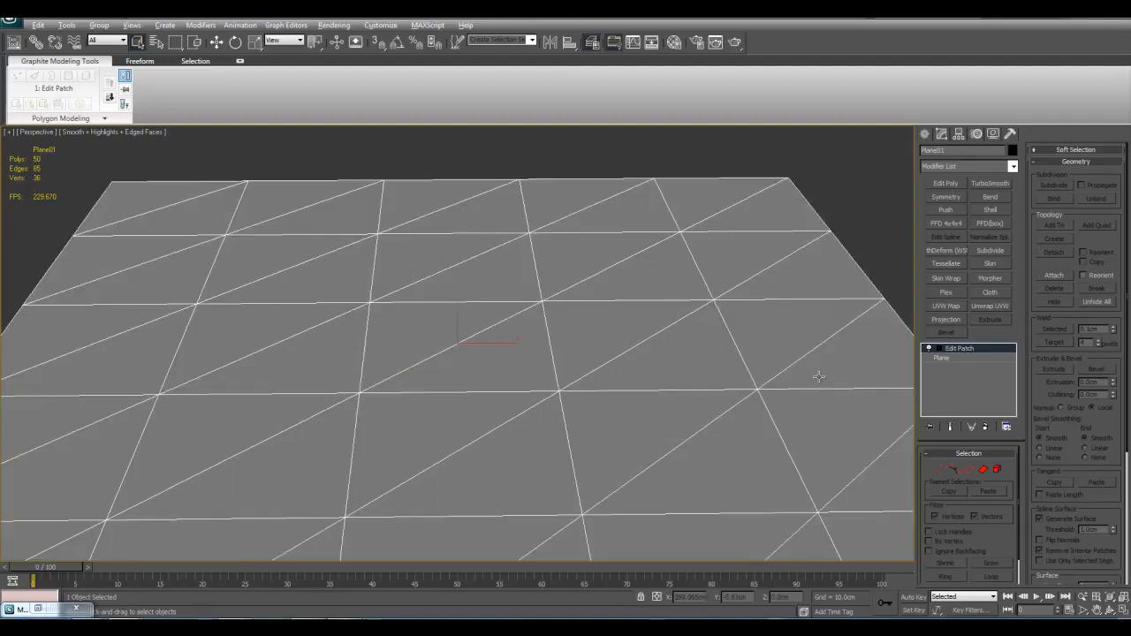
scroll(732, 396, down, 5)
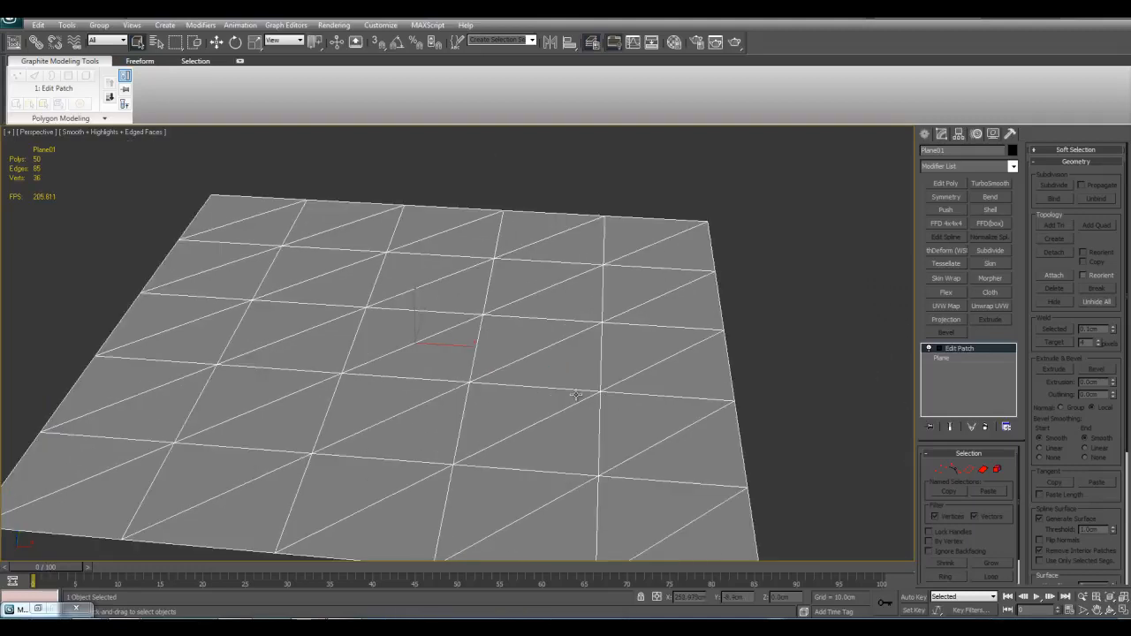
middle_drag(552, 345, 552, 368)
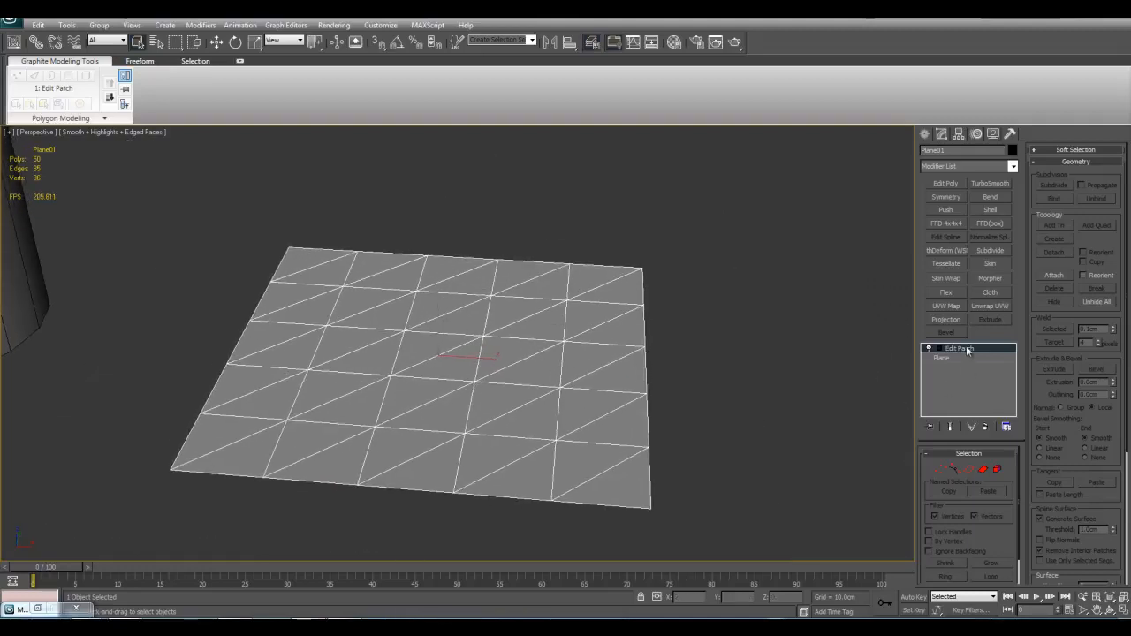
right_click(967, 350)
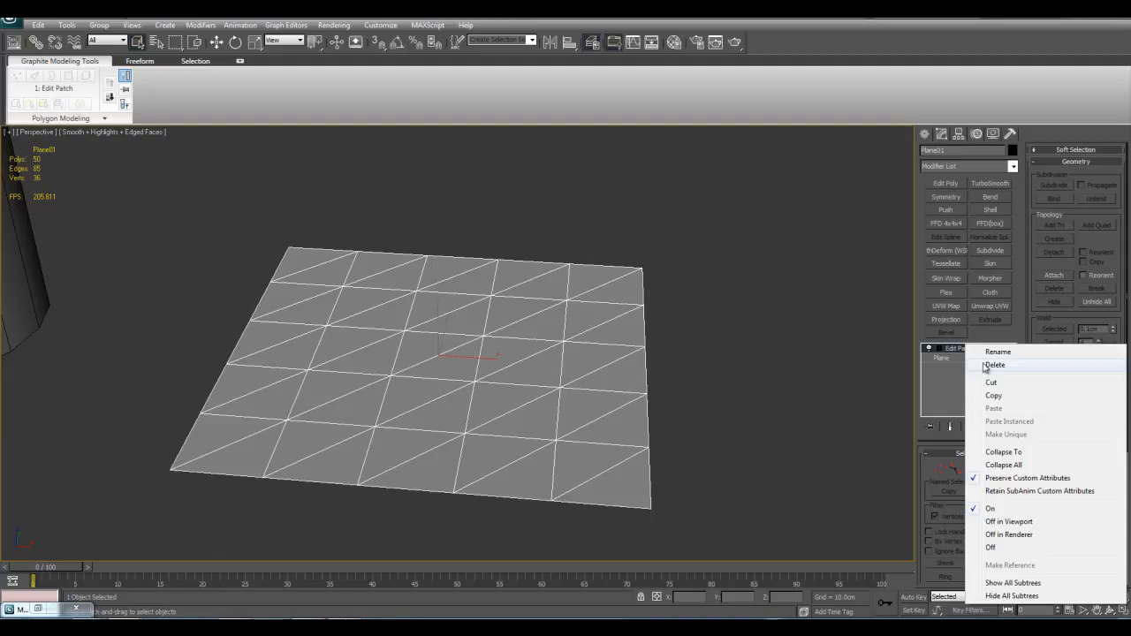
click(733, 370)
click(566, 302)
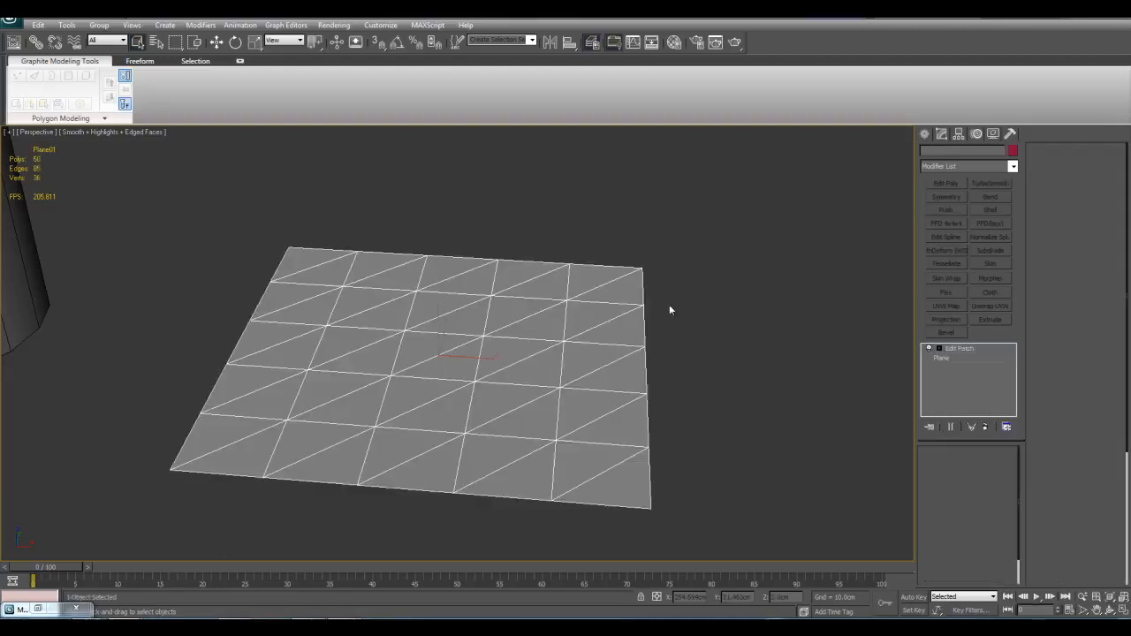
right_click(963, 348)
click(982, 362)
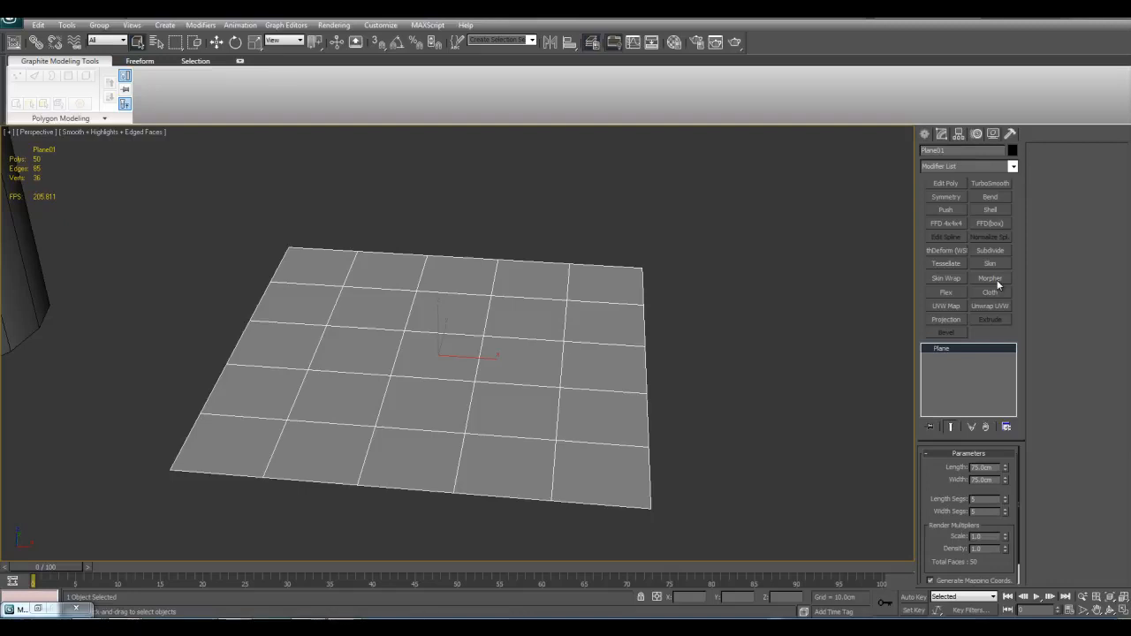
click(1012, 166)
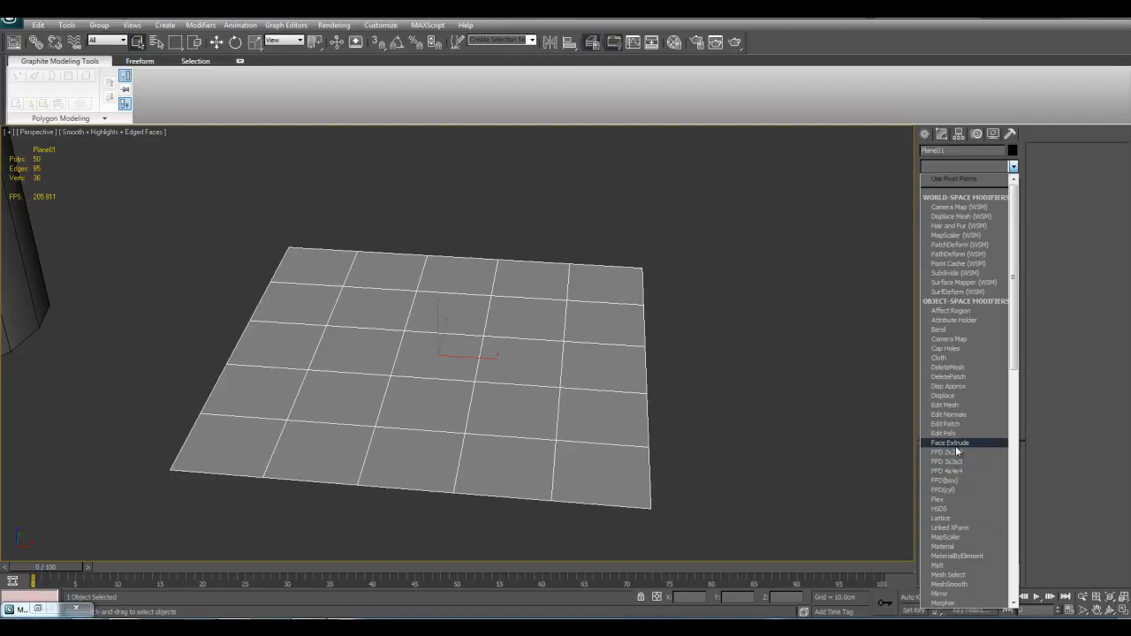
click(792, 397)
middle_drag(745, 376, 695, 416)
scroll(712, 449, up, 5)
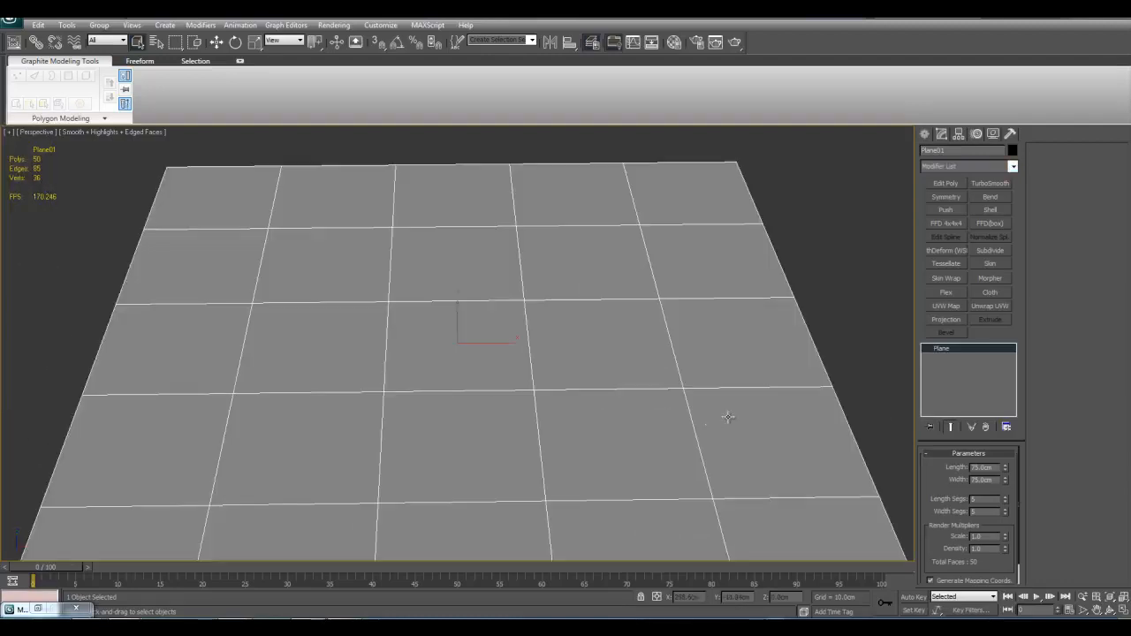
scroll(765, 409, down, 4)
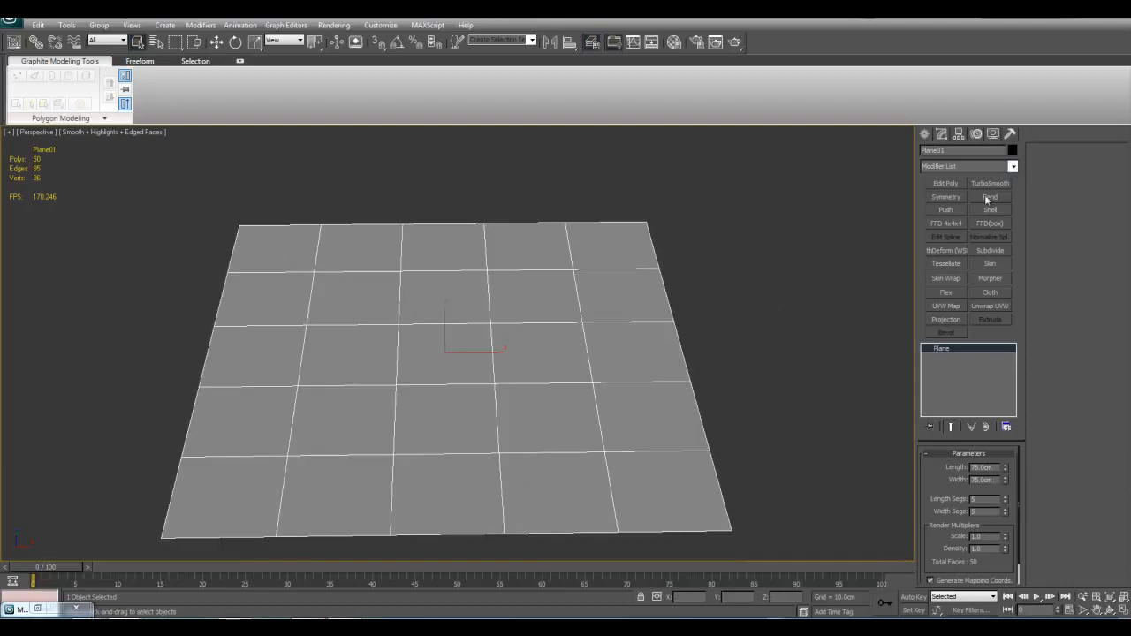
Step: Add a Face Extrude modifier to the whole plane and raise its extrusion amount
click(1012, 167)
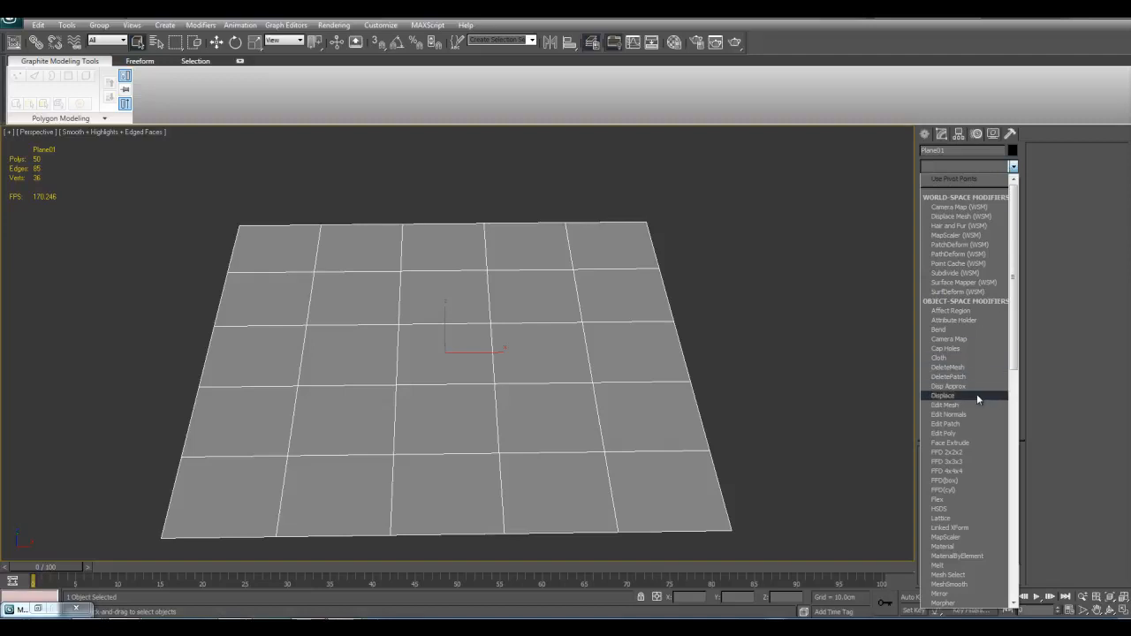
click(958, 443)
alt+middle_drag(821, 398, 945, 462)
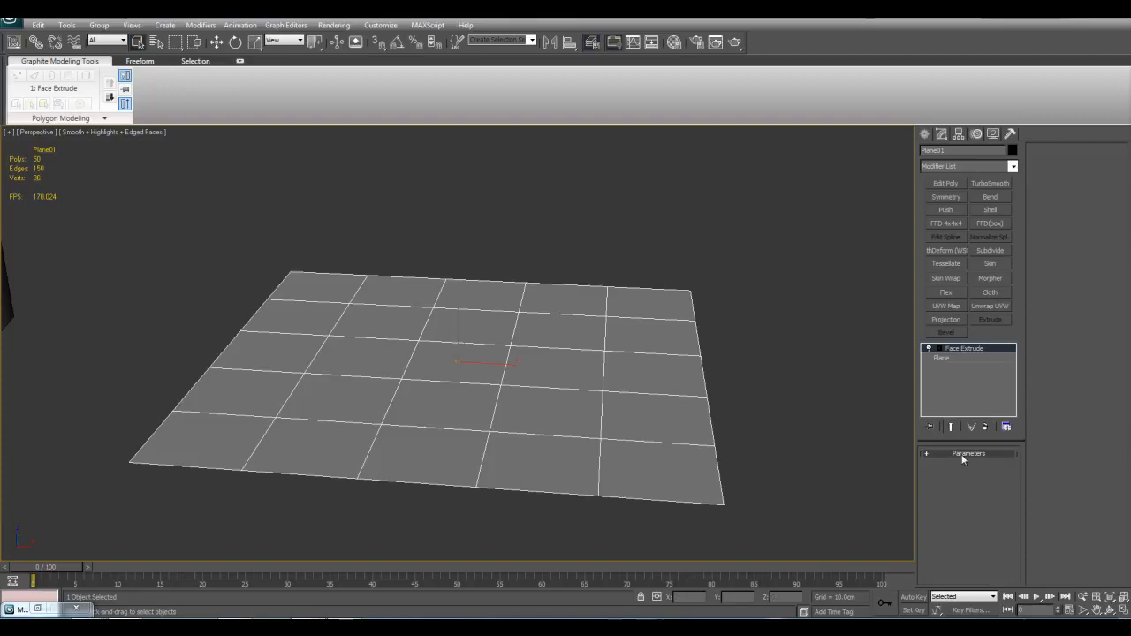
drag(994, 478, 996, 260)
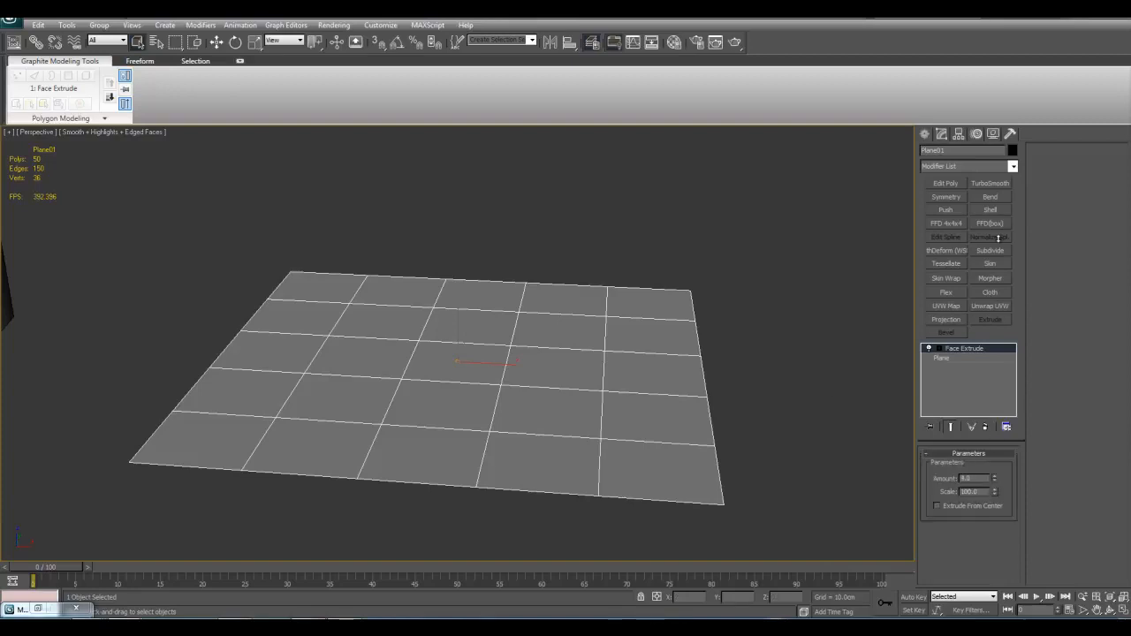
middle_drag(694, 324, 790, 333)
scroll(751, 333, down, 5)
scroll(719, 404, up, 3)
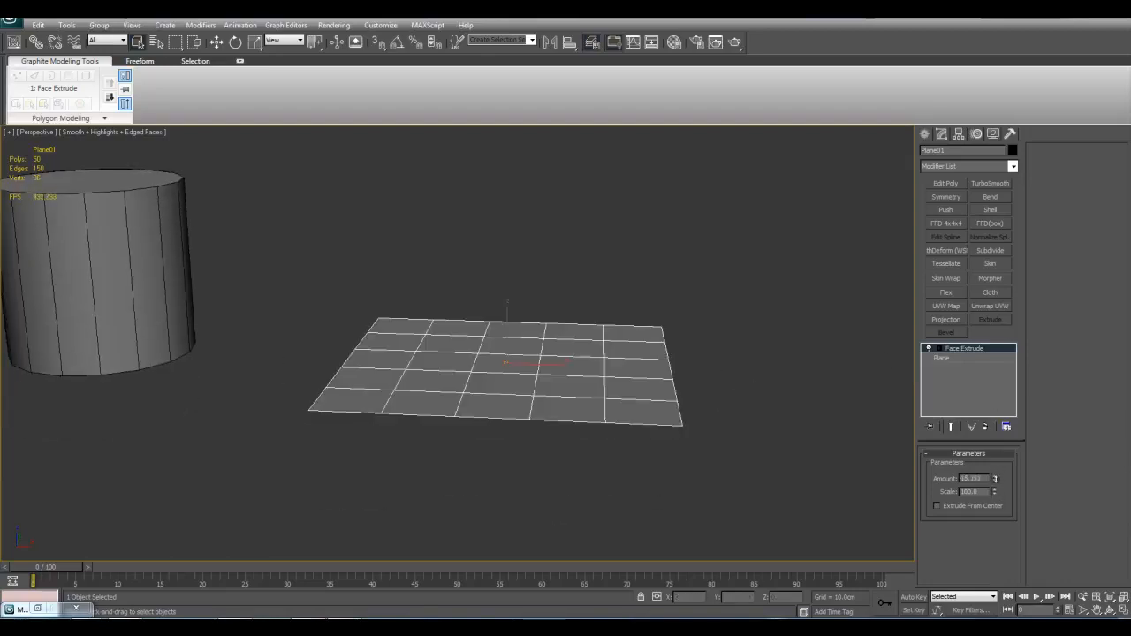
Step: Delete the Face Extrude modifier from the plane
alt+middle_drag(855, 416, 848, 446)
right_click(970, 349)
click(977, 372)
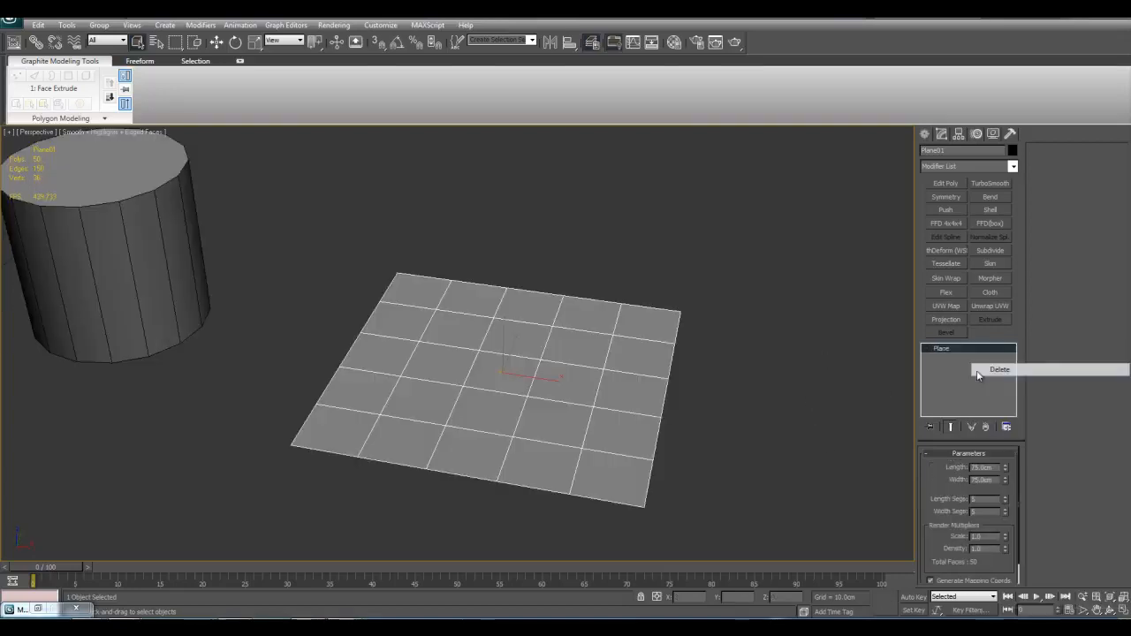
Step: Add an Edit Poly modifier to the plane and select the nine centre polygons, leaving the outer ring unselected
click(1007, 167)
click(976, 434)
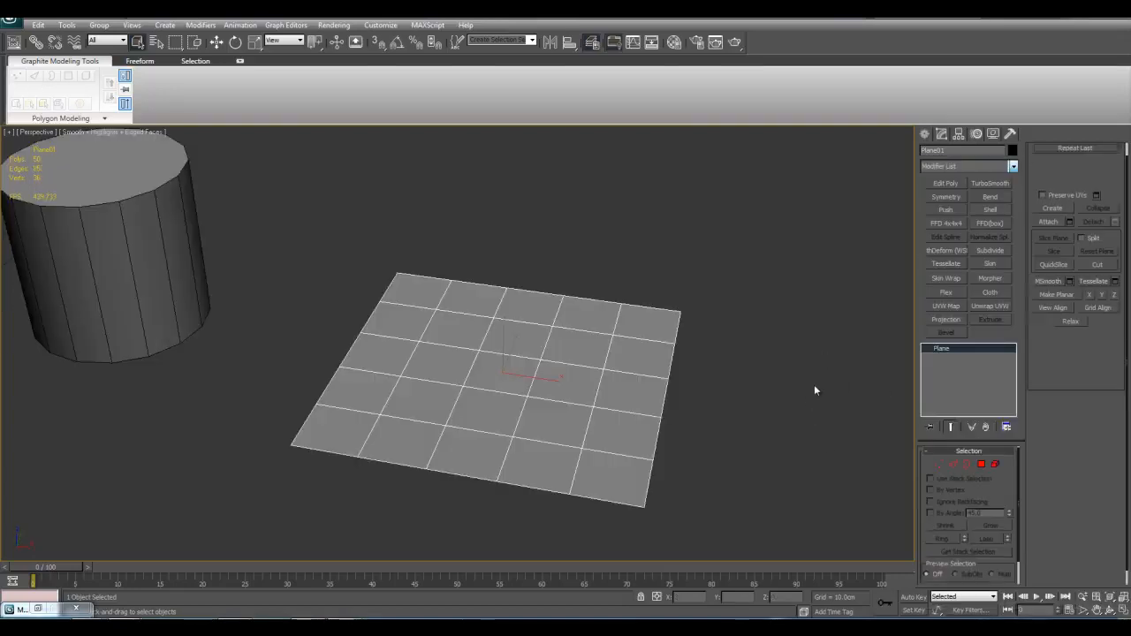
alt+middle_drag(622, 344, 650, 364)
drag(435, 325, 579, 409)
alt+middle_drag(584, 410, 620, 389)
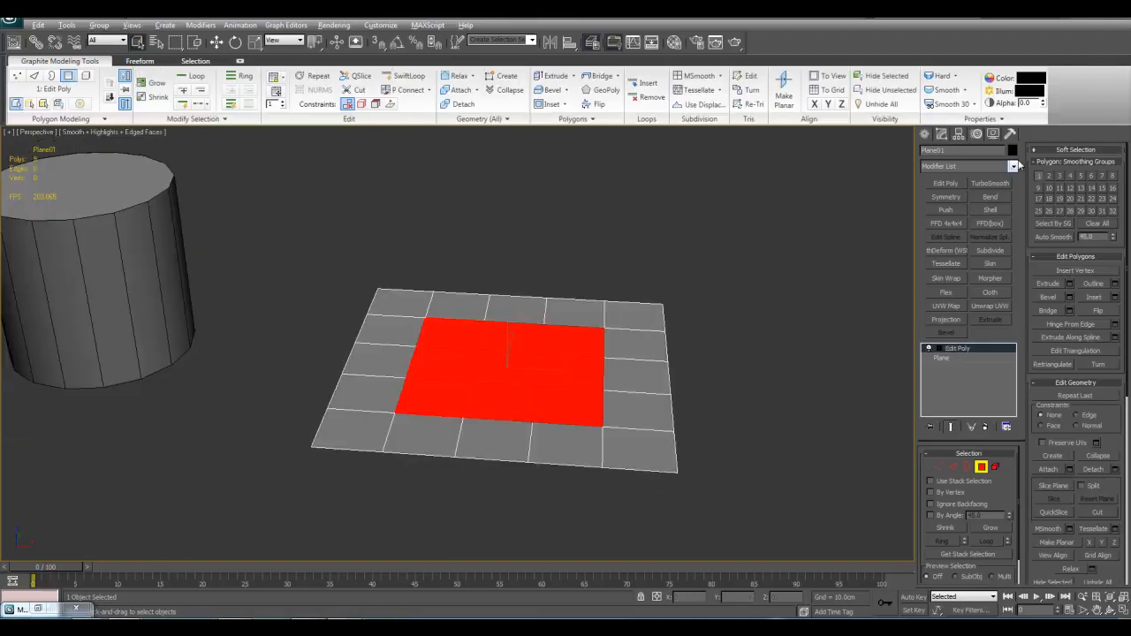
Step: Add a Face Extrude modifier above Edit Poly and extrude the selected centre faces by 7.5 with the scale reduced to about 58
click(1013, 166)
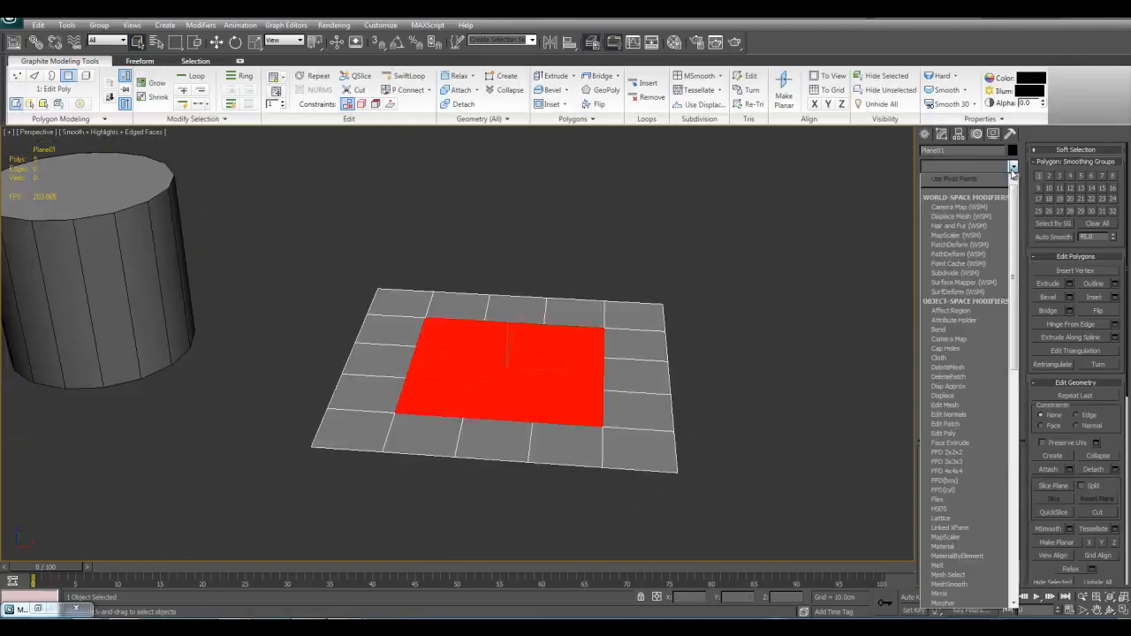
click(972, 443)
alt+middle_drag(770, 410, 778, 389)
drag(995, 477, 1040, 419)
drag(997, 491, 986, 517)
scroll(678, 391, up, 1)
alt+middle_drag(679, 391, 668, 424)
middle_drag(668, 424, 733, 436)
scroll(721, 438, up, 2)
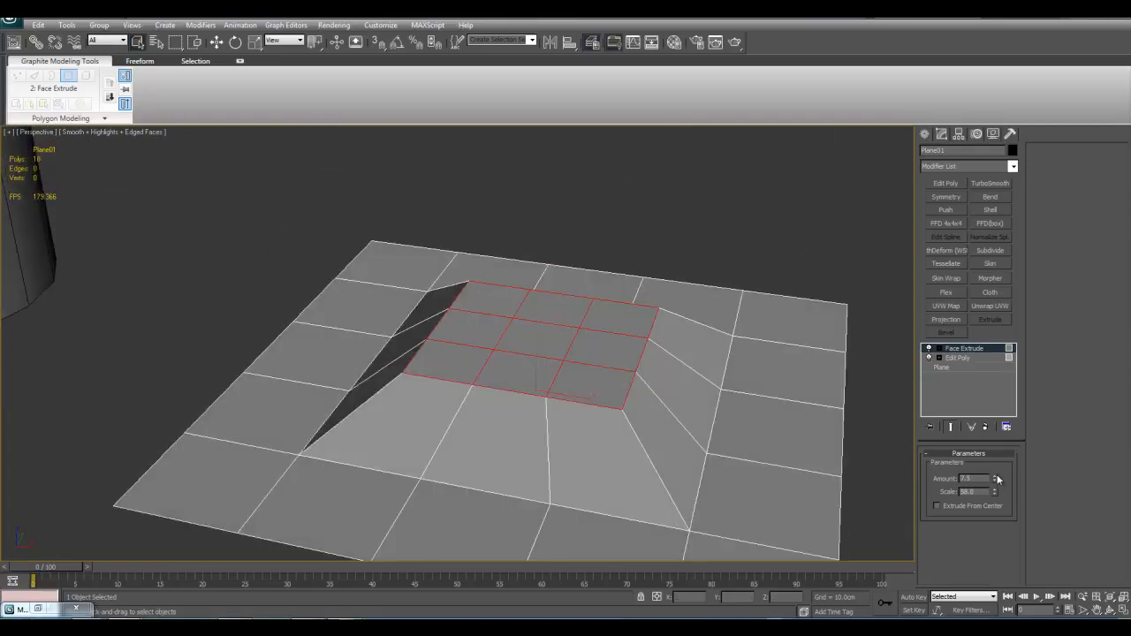
Step: Vary the Face Extrude amount on the centre faces and inspect the raised shape from several angles
drag(994, 477, 994, 377)
middle_drag(651, 353, 717, 435)
scroll(674, 344, down, 3)
scroll(690, 341, up, 5)
alt+middle_drag(606, 366, 686, 404)
scroll(686, 404, down, 4)
mouse_move(993, 481)
mouse_down()
mouse_move(988, 547)
mouse_move(1004, 409)
mouse_move(994, 486)
mouse_up()
alt+middle_drag(765, 450, 800, 375)
Step: Delete the Face Extrude and Edit Poly modifiers from the plane
right_click(972, 350)
click(983, 365)
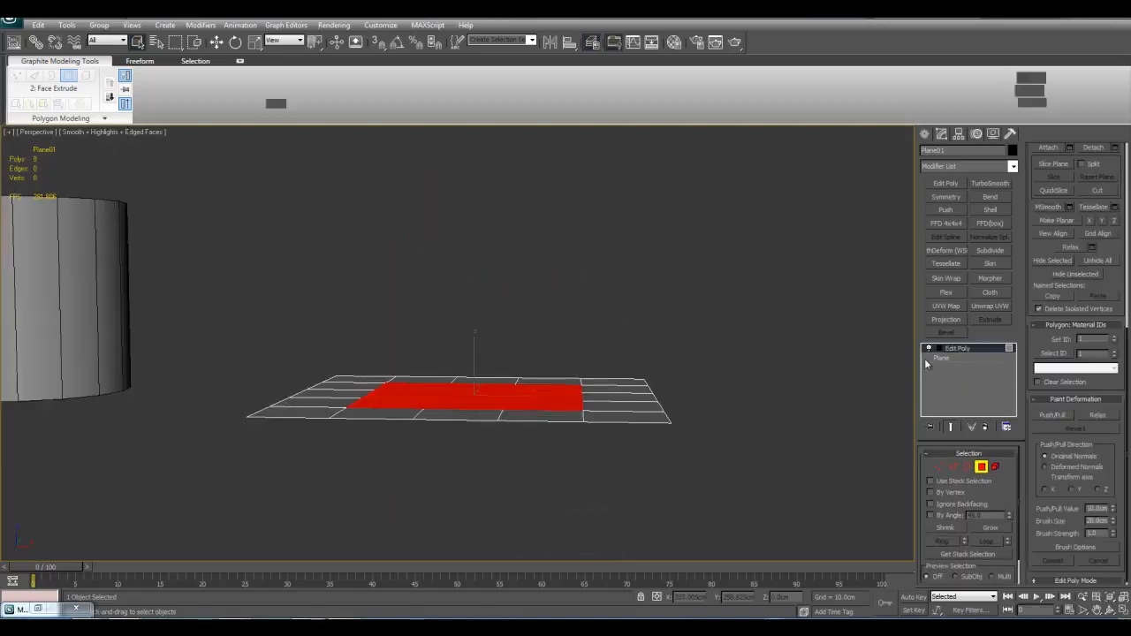
right_click(963, 348)
click(976, 368)
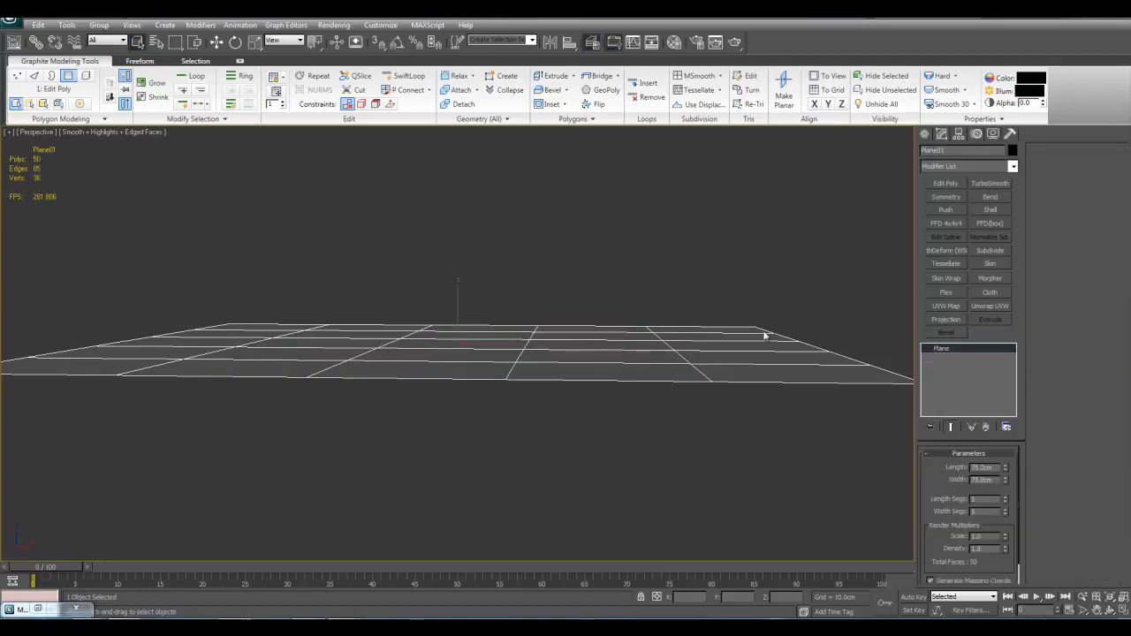
scroll(811, 326, down, 3)
alt+middle_drag(810, 326, 754, 338)
click(1010, 171)
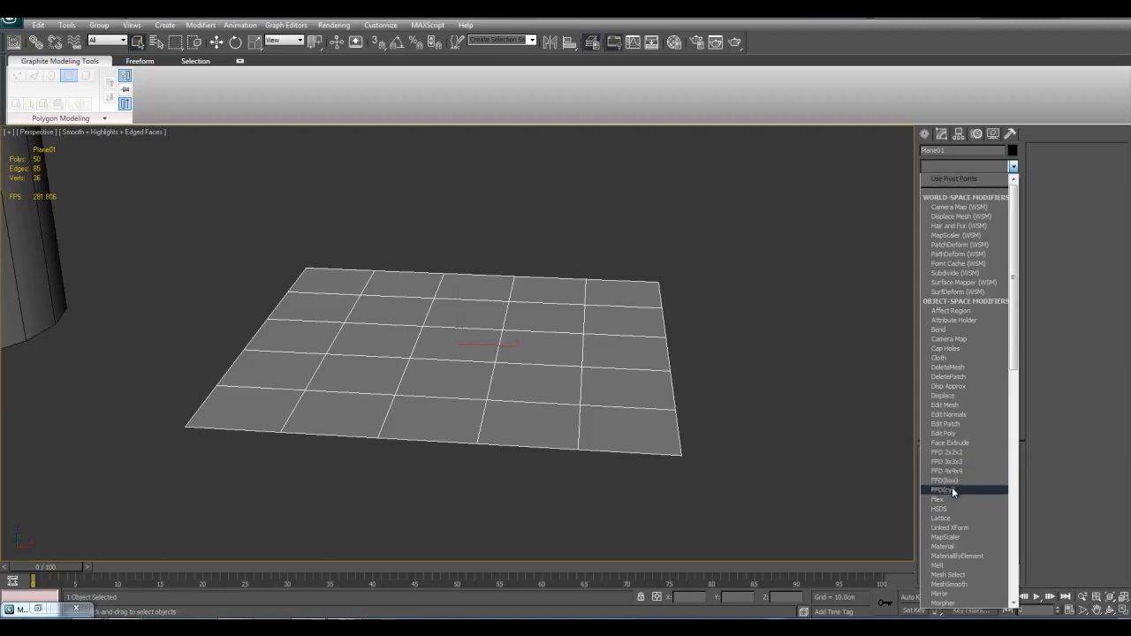
click(756, 413)
middle_drag(550, 402, 554, 404)
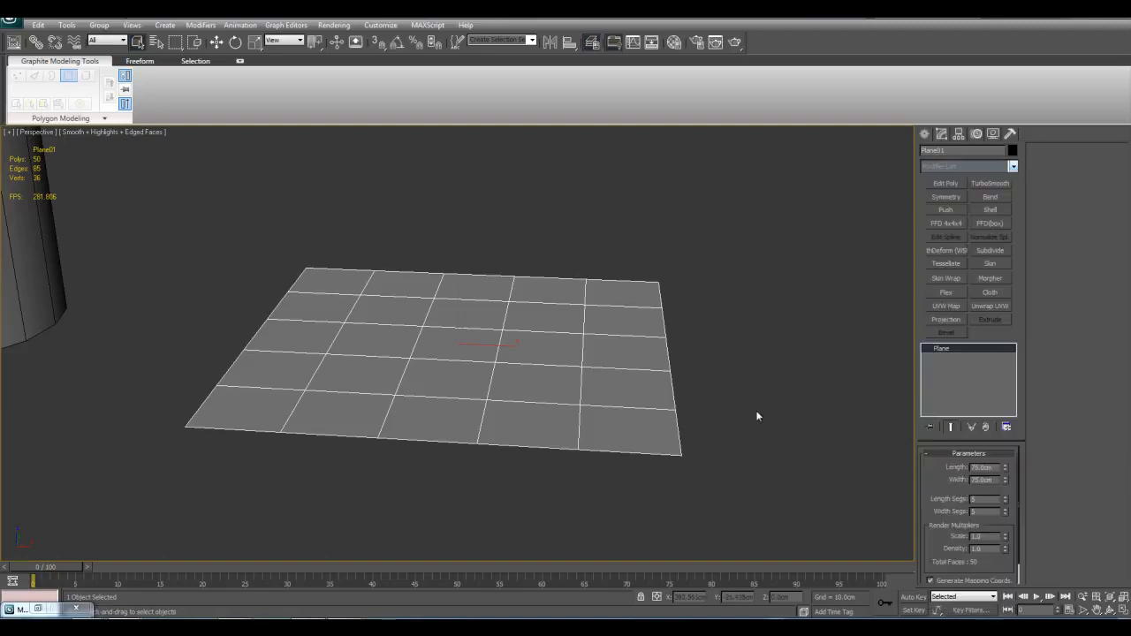
Step: Select the sphere and add an FFD 4x4x4 modifier to it
scroll(553, 404, down, 5)
middle_drag(348, 347, 619, 403)
scroll(618, 403, up, 5)
click(530, 419)
key(z)
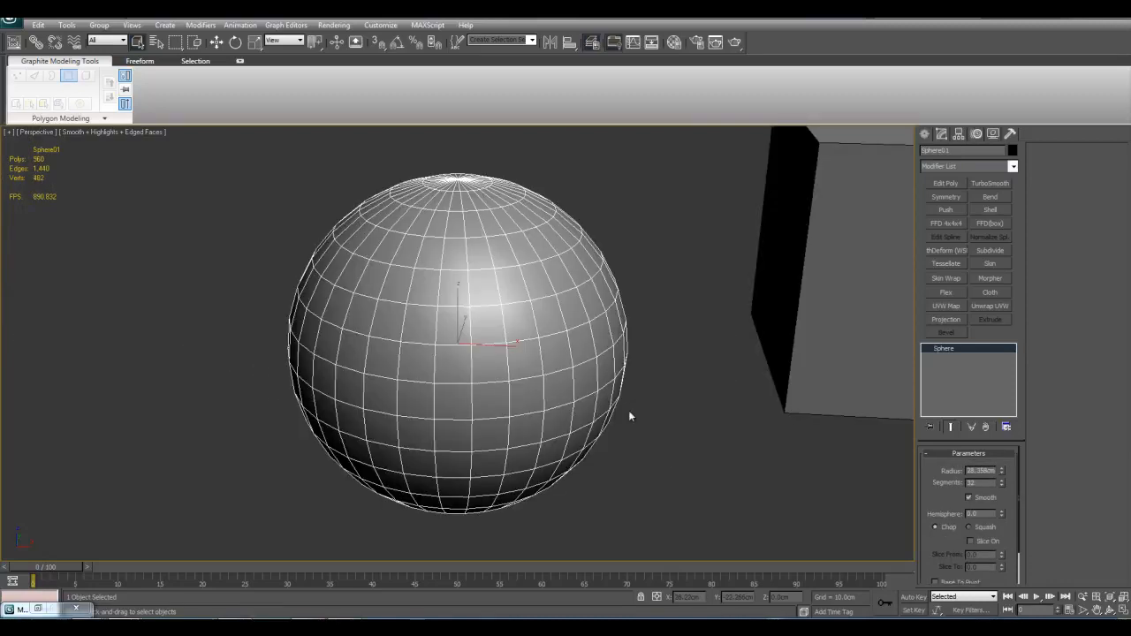
middle_drag(590, 340, 659, 398)
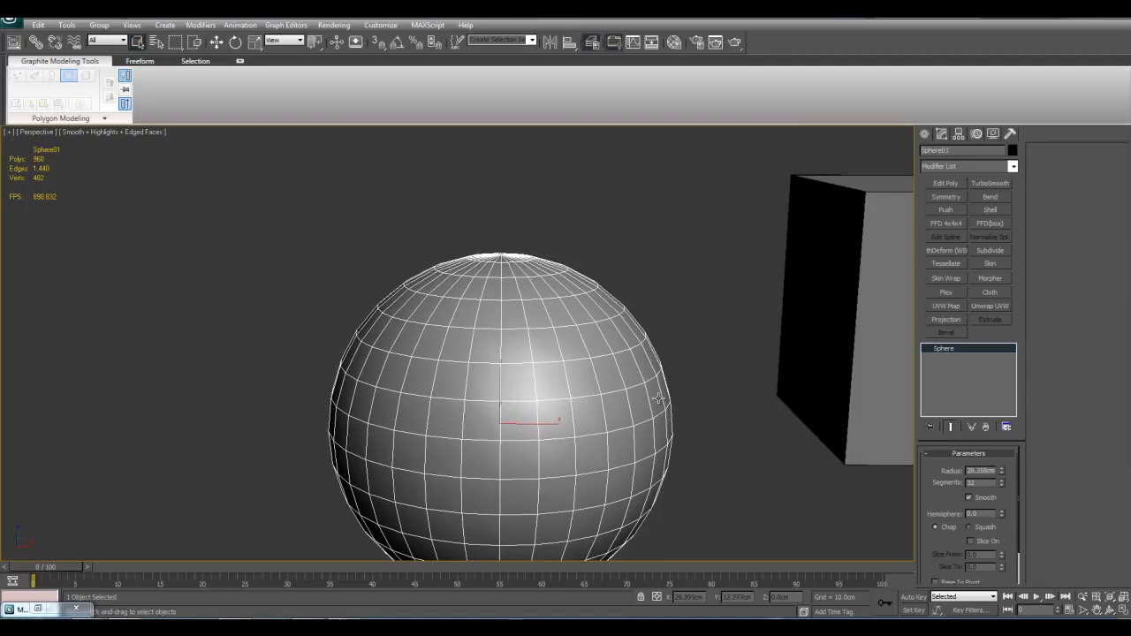
scroll(658, 399, down, 3)
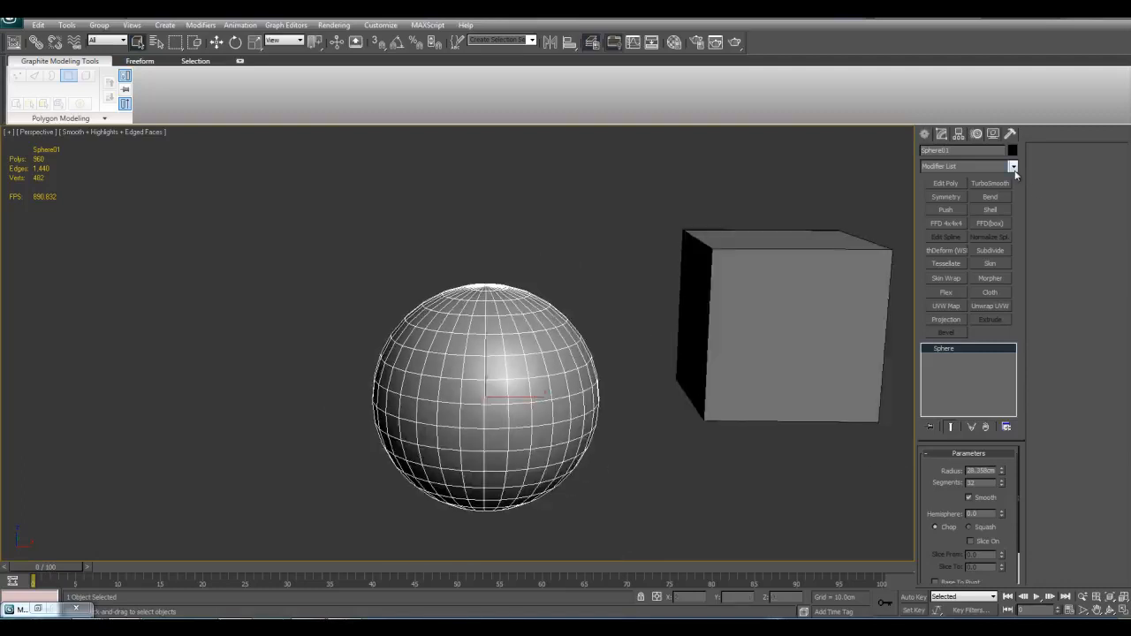
click(1013, 170)
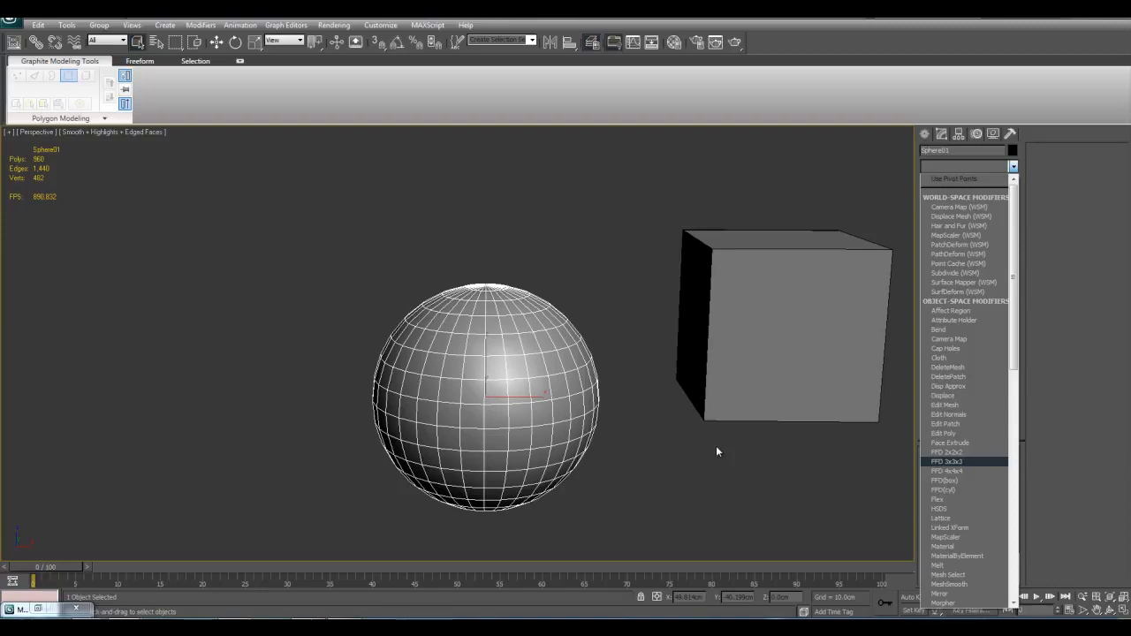
click(955, 472)
scroll(801, 411, up, 3)
Step: Delete the FFD 4x4x4 modifier from the sphere
right_click(972, 348)
click(987, 362)
middle_drag(717, 394, 705, 396)
Step: Select the plane and place a copy of it beside the original
scroll(705, 396, down, 6)
middle_drag(791, 372, 542, 366)
click(475, 354)
key(w)
shift+drag(543, 352, 693, 353)
key(z)
Step: Add an Edit Poly modifier to the copied plane and lower its two outer vertex columns so both sides slope down
click(949, 183)
scroll(625, 326, down, 5)
key(1)
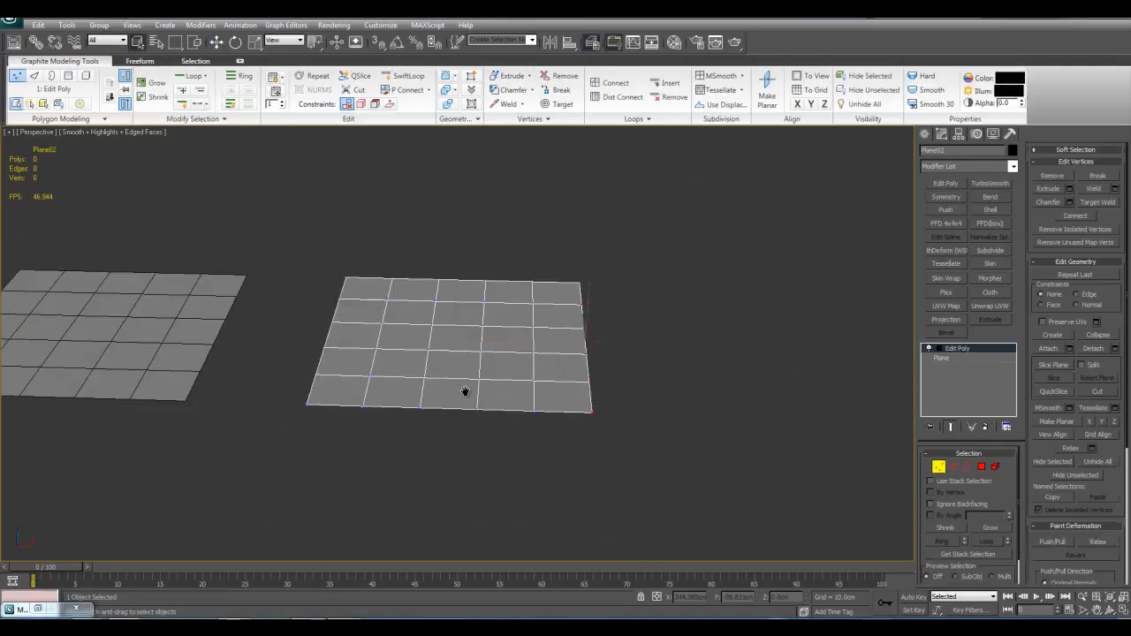
scroll(585, 433, up, 3)
drag(323, 212, 422, 559)
key(w)
alt+middle_drag(487, 486, 567, 319)
drag(557, 312, 555, 440)
alt+middle_drag(587, 329, 530, 365)
Step: Leave vertex editing and isolate the bent plane to inspect its shape
key(1)
key(q)
key(z)
key(alt+q)
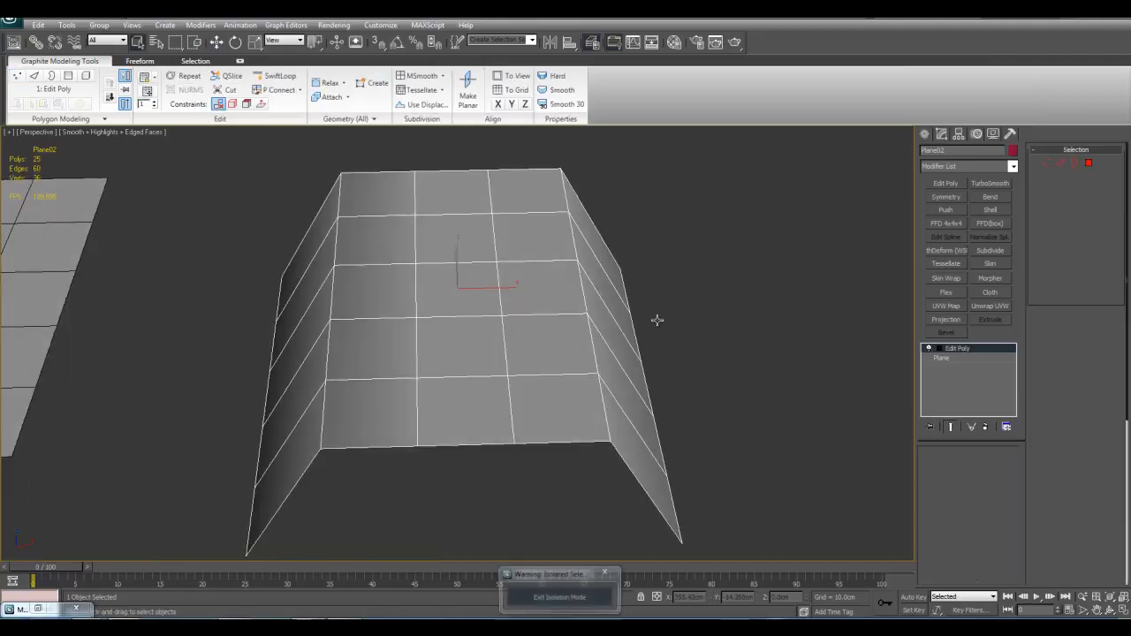
alt+middle_drag(634, 343, 601, 310)
alt+middle_drag(656, 434, 659, 424)
middle_drag(622, 336, 660, 404)
scroll(640, 403, down, 3)
scroll(661, 403, up, 3)
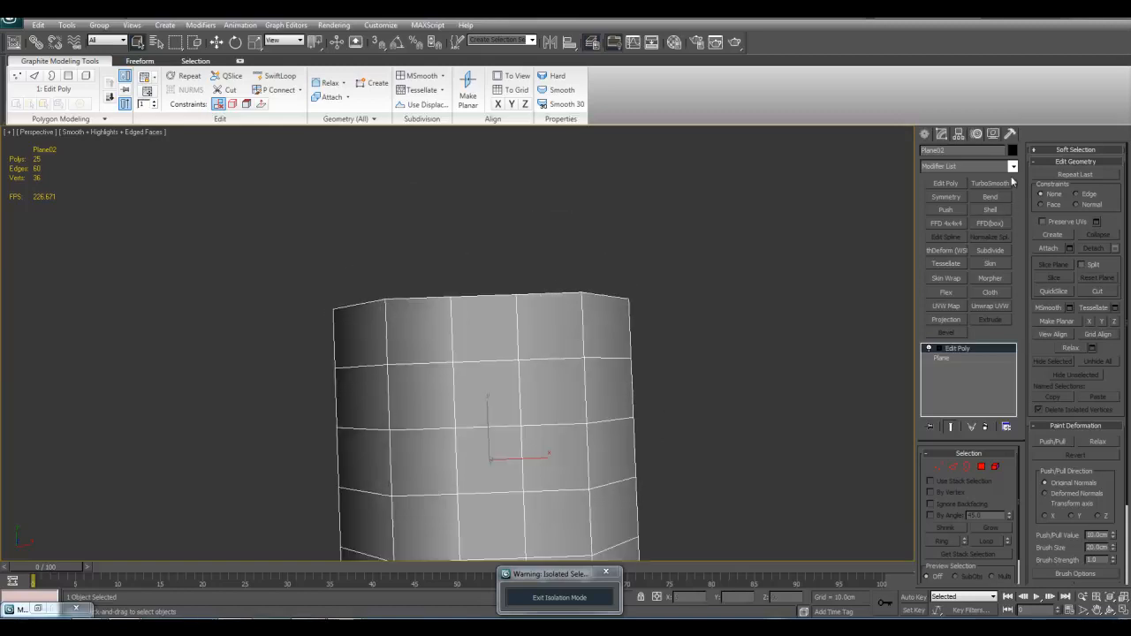
Step: Add an FFD 4x4x4 modifier to the bent plane and inspect the lattice around it
click(1013, 167)
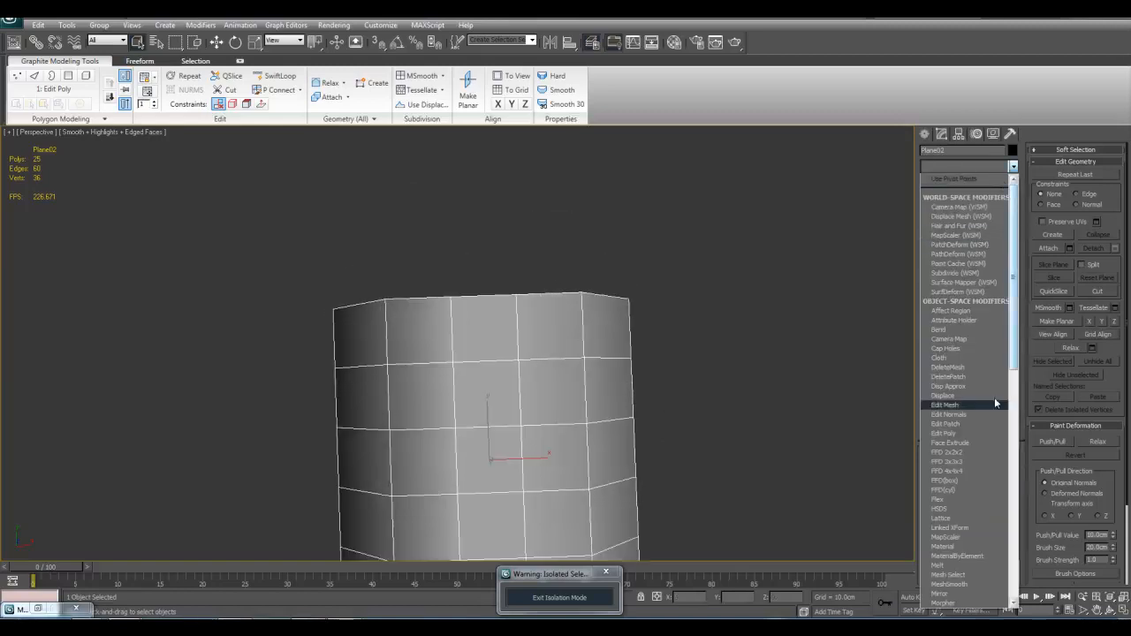
click(962, 470)
alt+middle_drag(611, 404, 375, 336)
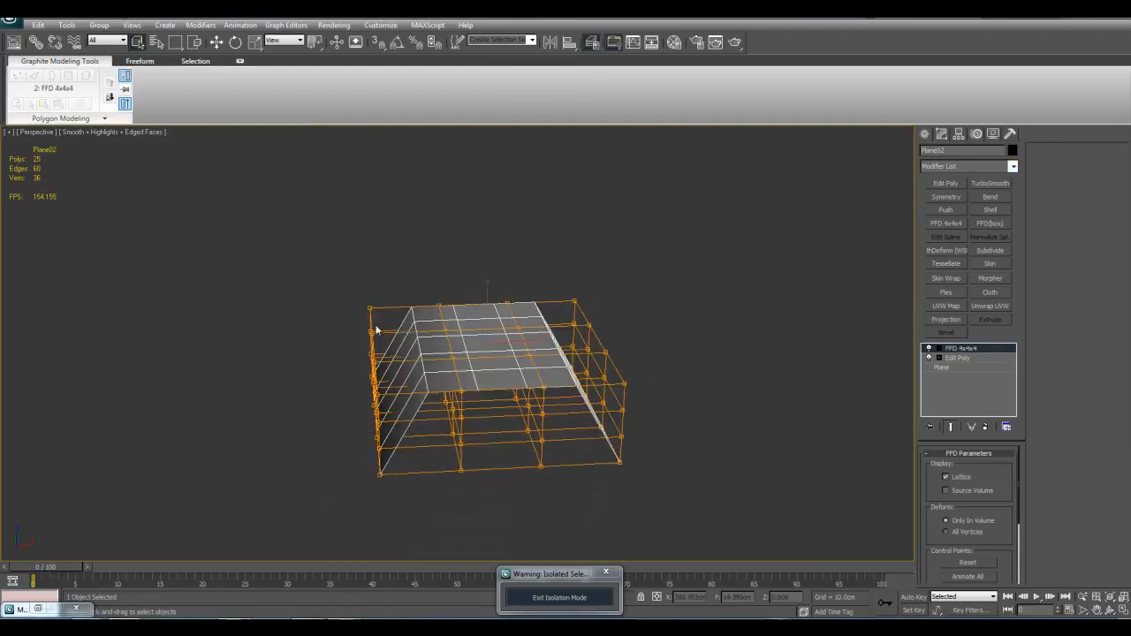
middle_drag(602, 371, 607, 349)
scroll(624, 354, up, 3)
alt+middle_drag(664, 447, 628, 288)
alt+middle_drag(674, 397, 513, 415)
Step: Enter the FFD modifier's Set Volume level and narrow the lattice's upper outer control points inward to follow the sloped mesh sides
click(938, 349)
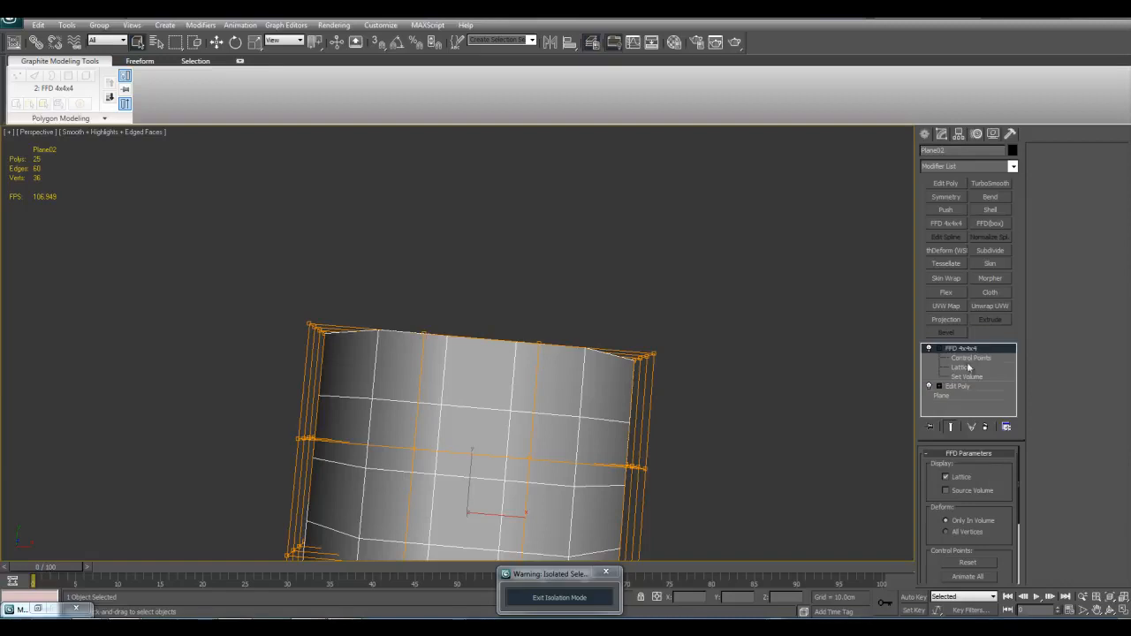
click(967, 376)
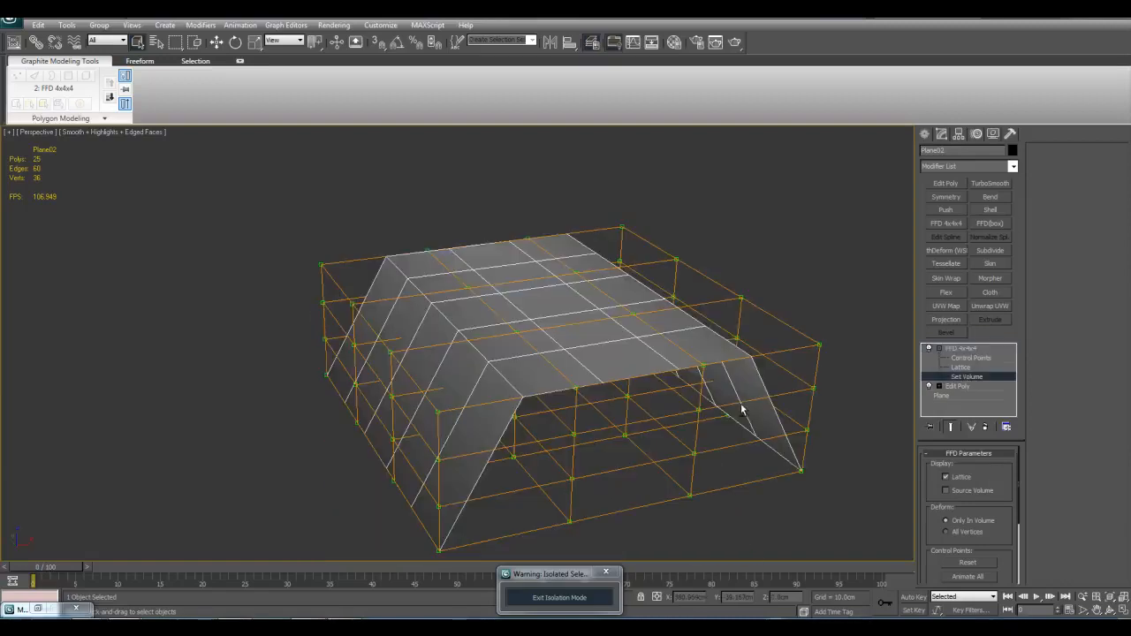
alt+middle_drag(707, 380, 659, 356)
drag(603, 265, 697, 335)
alt+middle_drag(663, 330, 681, 312)
middle_drag(340, 305, 475, 351)
ctrl+drag(320, 296, 459, 359)
middle_drag(598, 351, 571, 362)
drag(609, 342, 579, 342)
alt+middle_drag(579, 342, 618, 380)
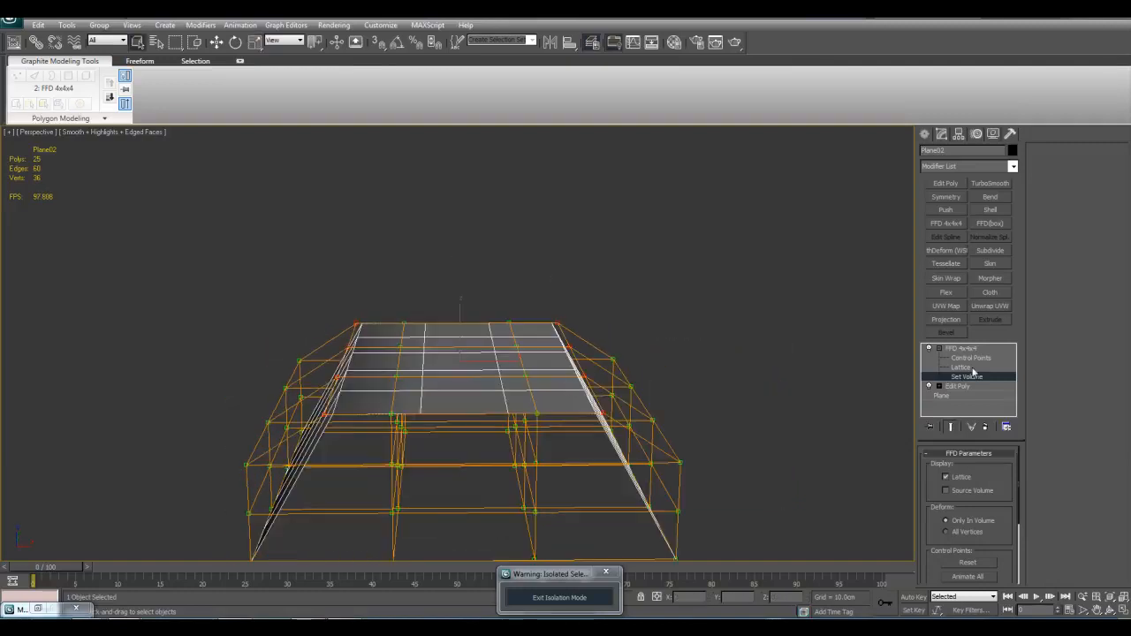
Step: Narrow the Set Volume lattice's middle and lower outer control points so the lattice follows the bent plane's sloped sides
drag(1005, 526, 1013, 409)
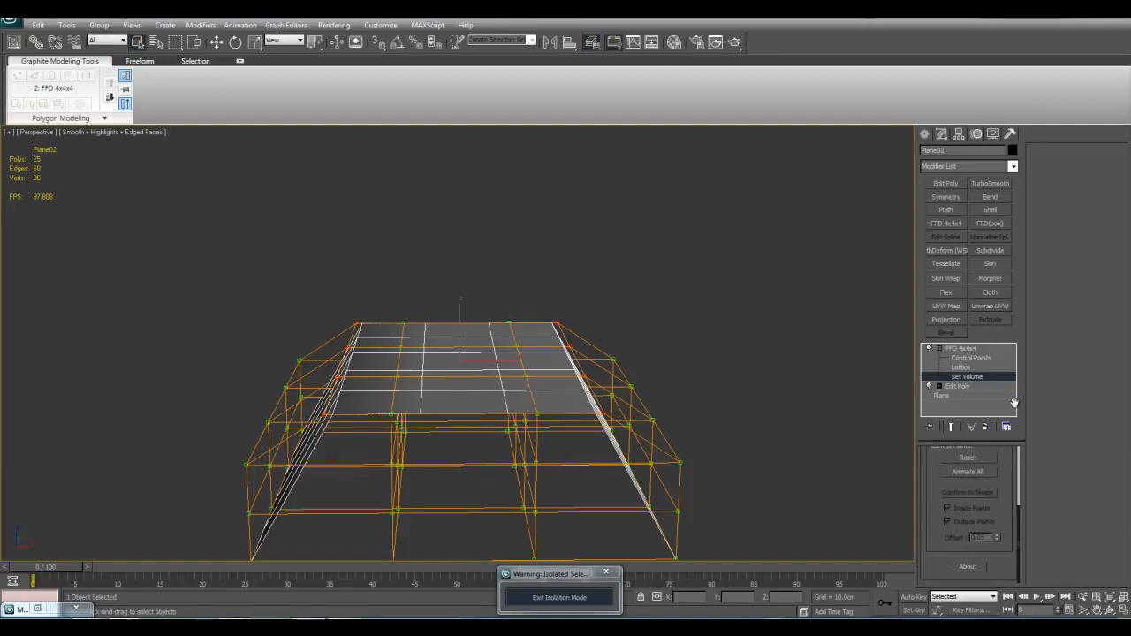
drag(1017, 361, 1007, 449)
alt+middle_drag(676, 429, 622, 351)
middle_drag(622, 350, 685, 438)
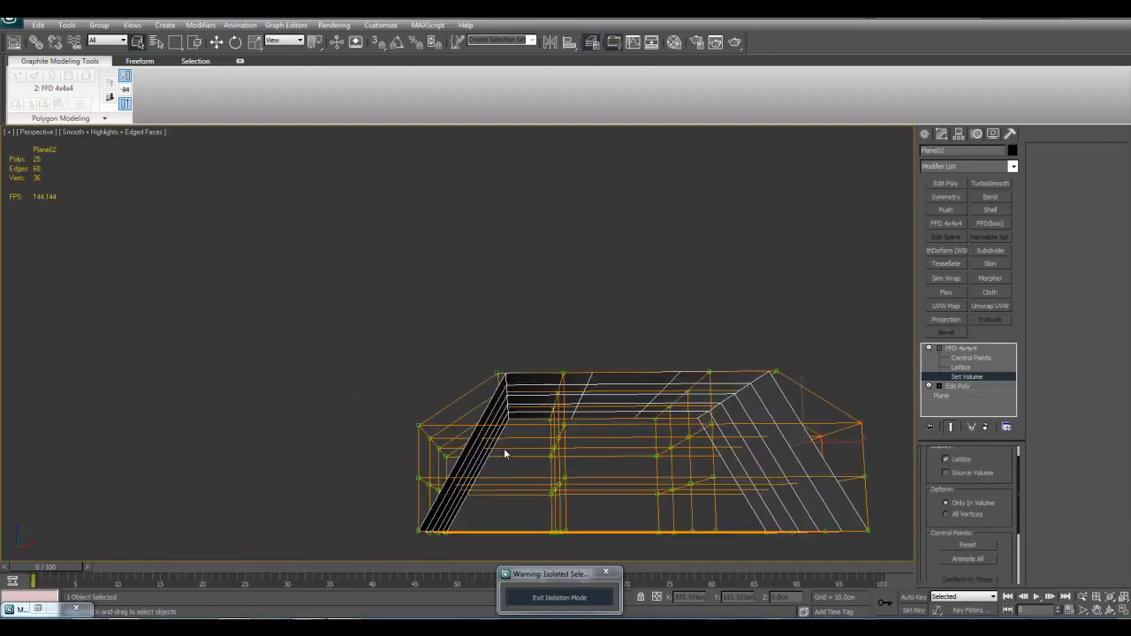
alt+middle_drag(461, 468, 455, 404)
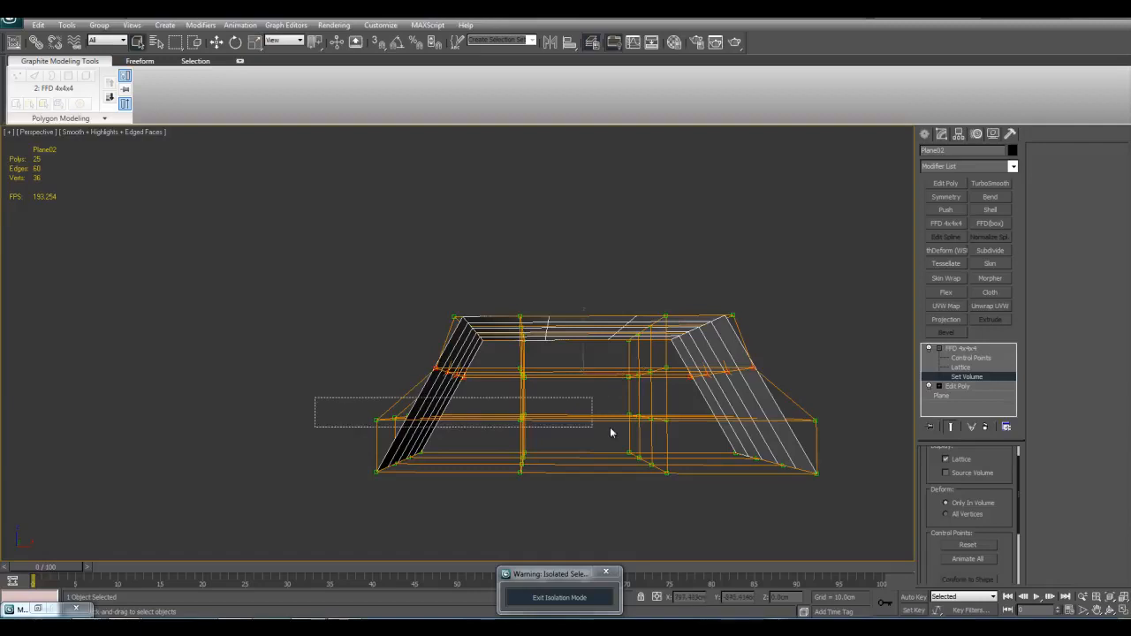
alt+middle_drag(677, 447, 597, 424)
key(r)
drag(618, 434, 610, 442)
alt+middle_drag(802, 463, 839, 441)
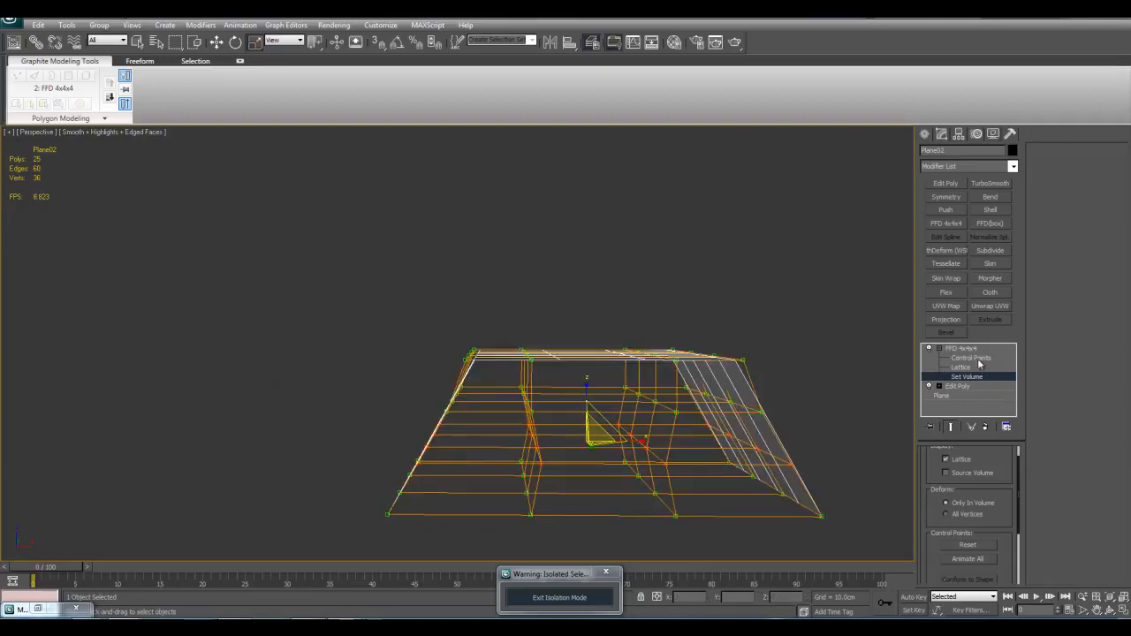
Step: Enter the FFD modifier's Control Points level and pull the far end's control points outward along Y to lengthen the plane
click(978, 361)
alt+middle_drag(603, 349, 528, 463)
key(q)
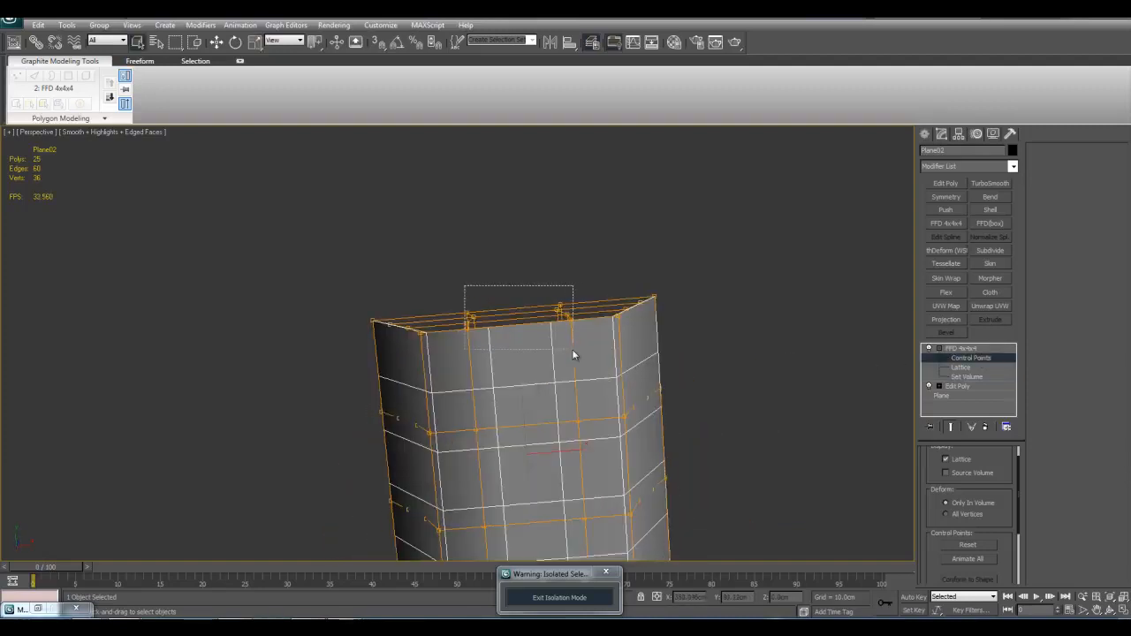
key(w)
drag(517, 319, 517, 158)
alt+middle_drag(518, 157, 571, 352)
alt+middle_drag(456, 303, 494, 323)
scroll(494, 322, down, 3)
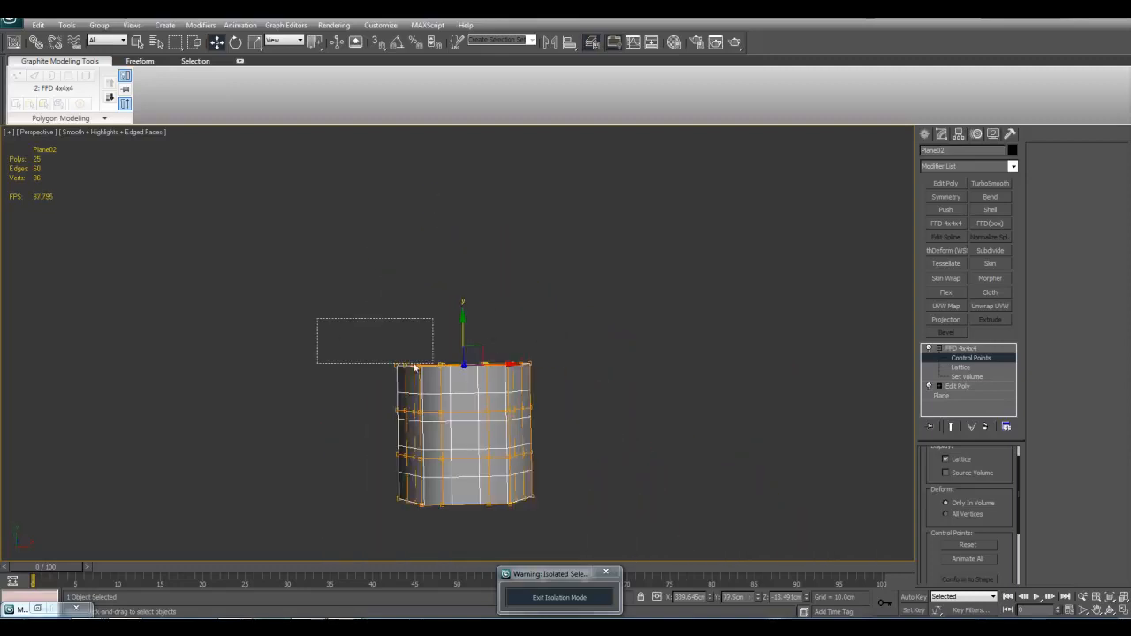
scroll(487, 353, up, 2)
drag(479, 352, 501, 261)
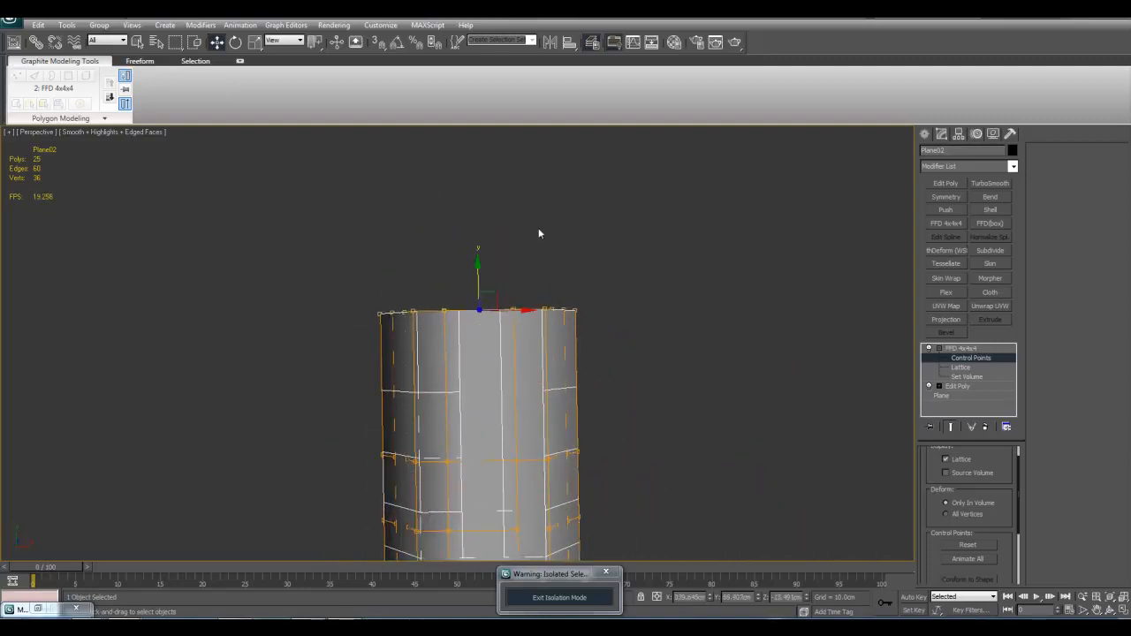
Step: Scale the far end's outer control points apart along X to flare the plane into a wide fan
drag(406, 327, 421, 329)
alt+middle_drag(449, 317, 462, 355)
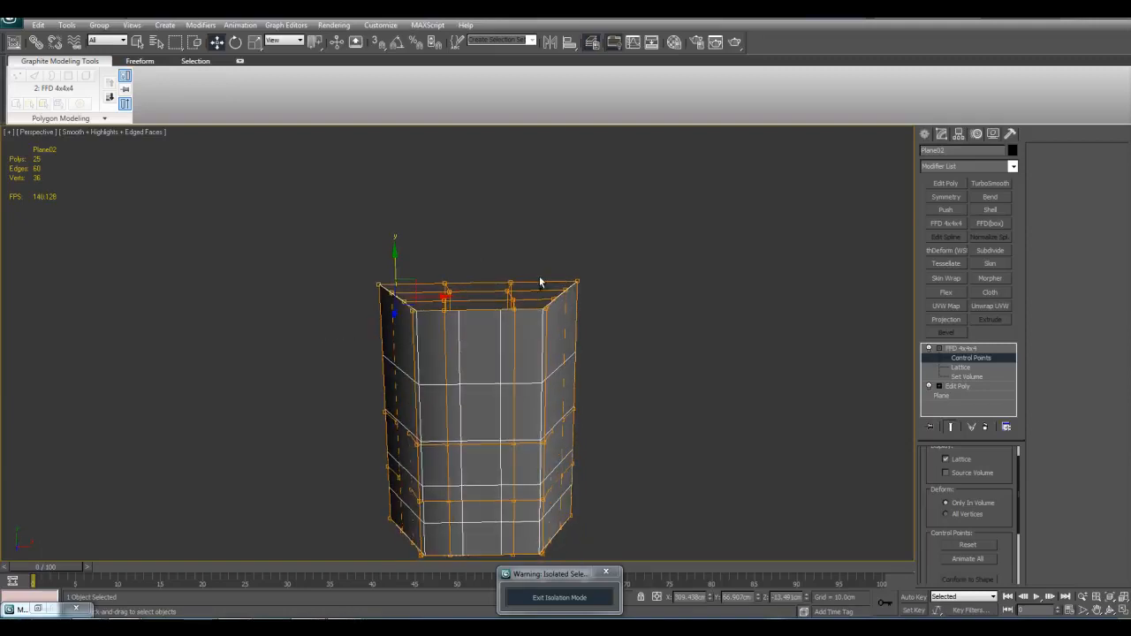
ctrl+drag(617, 341, 617, 341)
key(r)
drag(429, 298, 335, 308)
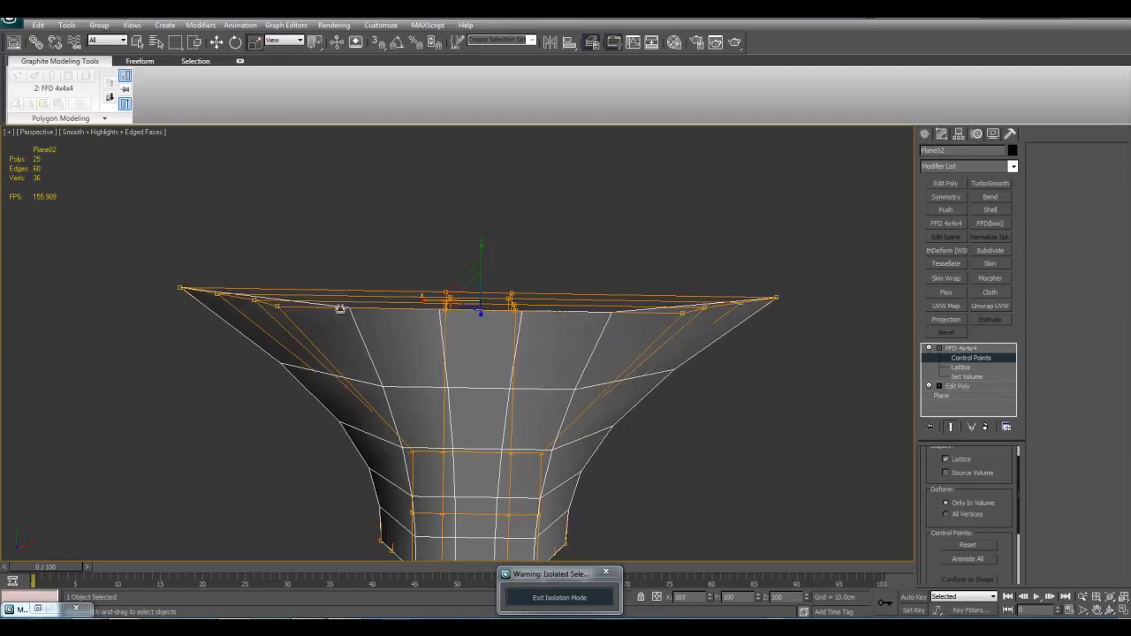
Step: Move and rotate the flared end's middle control points so the centre of its edge juts outward beyond the corners
key(w)
drag(483, 267, 492, 152)
alt+middle_drag(493, 159, 369, 281)
drag(319, 296, 372, 341)
alt+middle_drag(372, 341, 370, 327)
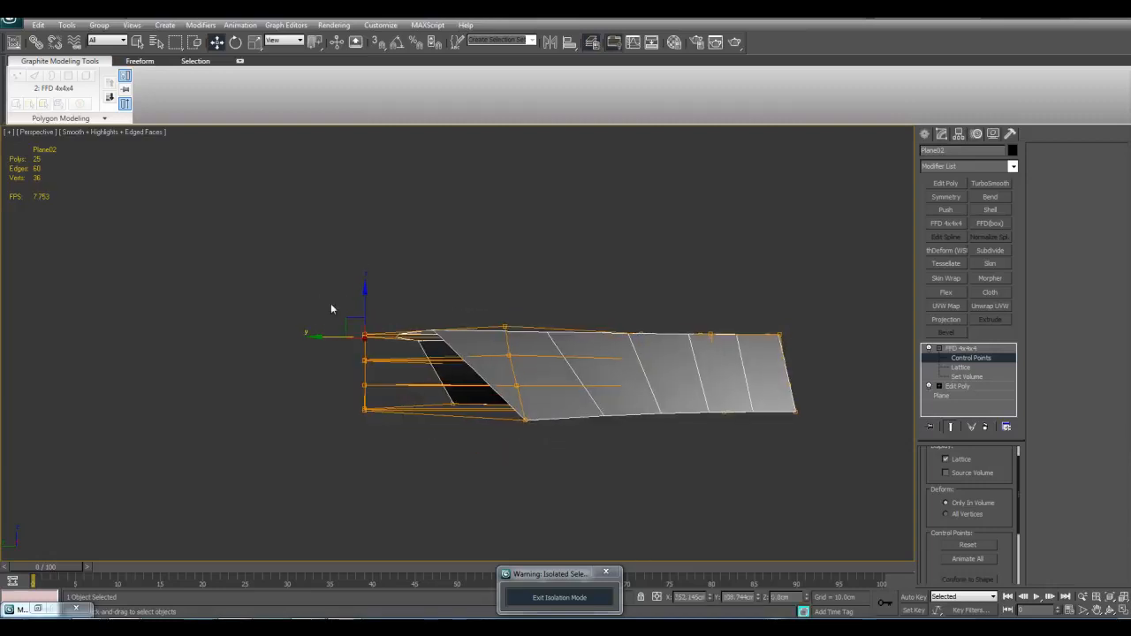
key(e)
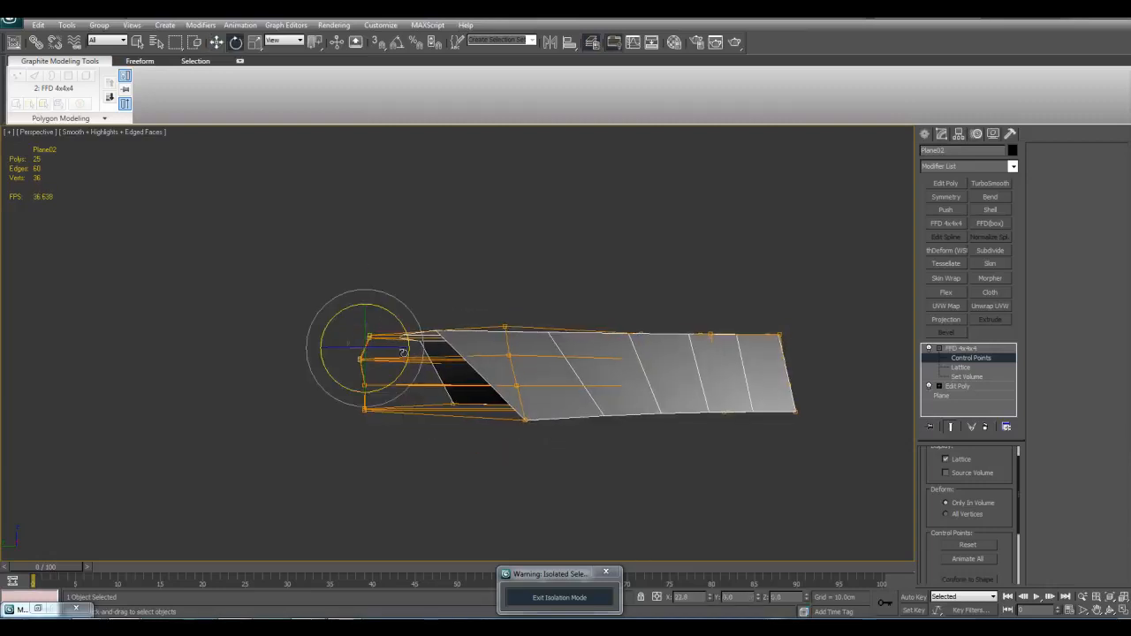
key(w)
drag(352, 329, 380, 179)
alt+middle_drag(380, 179, 421, 335)
Step: Pull the middle control points at the plane's narrow end outward along Y to form a rounded tip
scroll(421, 336, down, 3)
key(q)
middle_drag(568, 405, 517, 374)
scroll(535, 336, up, 3)
key(w)
drag(432, 401, 432, 501)
middle_drag(450, 495, 453, 438)
click(533, 441)
alt+middle_drag(533, 445, 462, 454)
drag(448, 438, 453, 543)
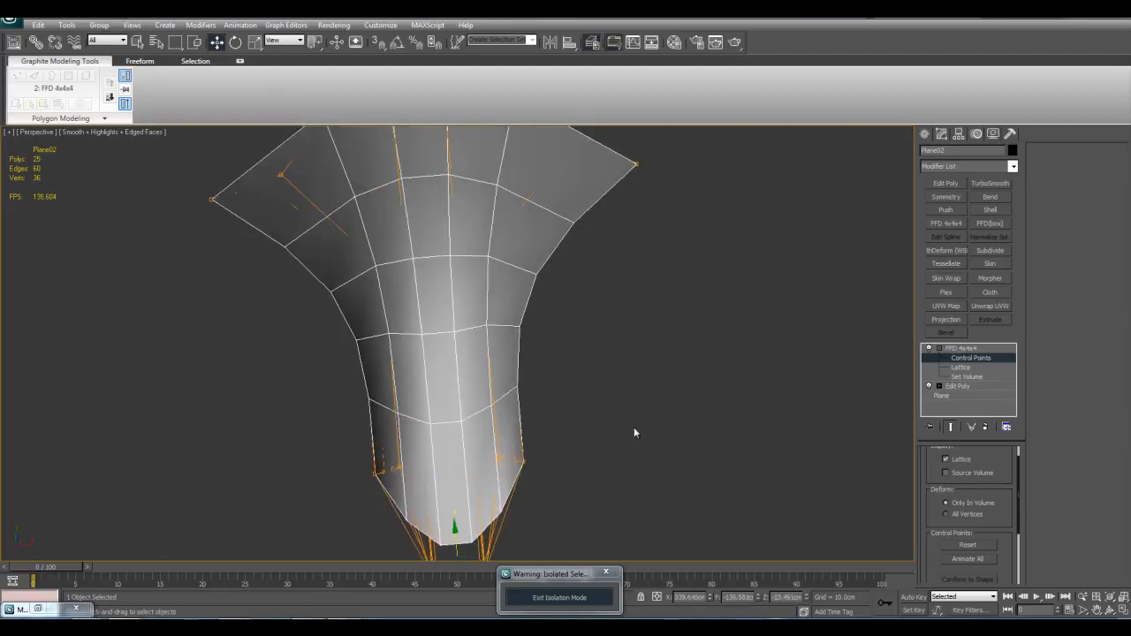
Step: Leave control-point editing and place one copy of the flared plane beside the original along X
key(1)
key(q)
scroll(634, 429, down, 4)
click(604, 397)
click(478, 332)
key(w)
shift+drag(477, 332, 651, 308)
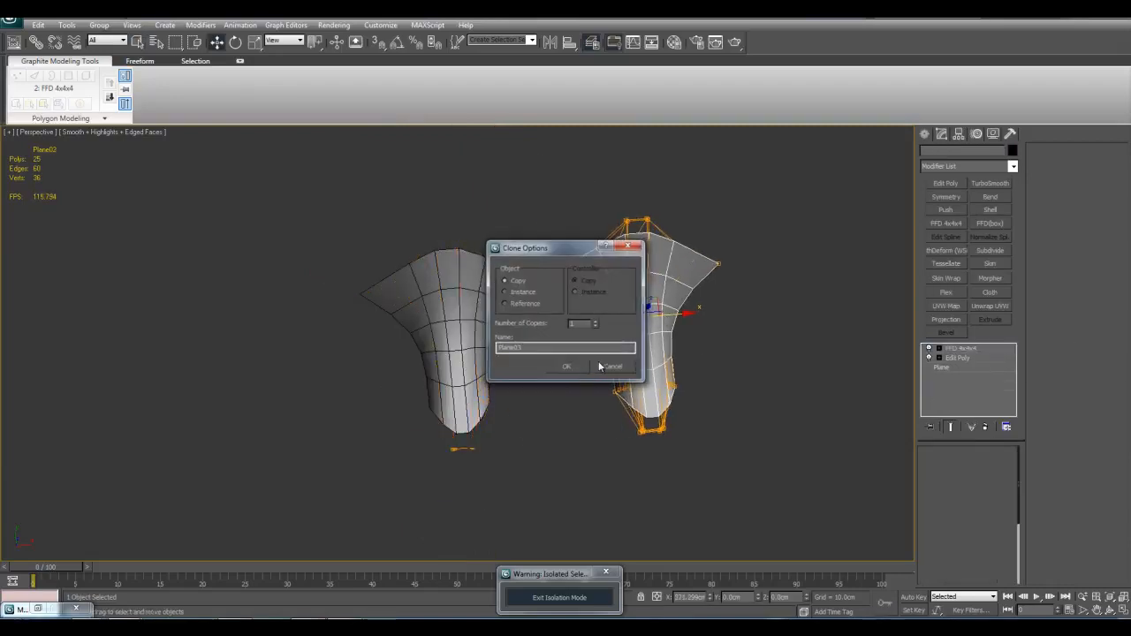
click(574, 366)
scroll(578, 390, up, 4)
key(q)
middle_drag(579, 392, 594, 402)
key(w)
drag(760, 357, 775, 359)
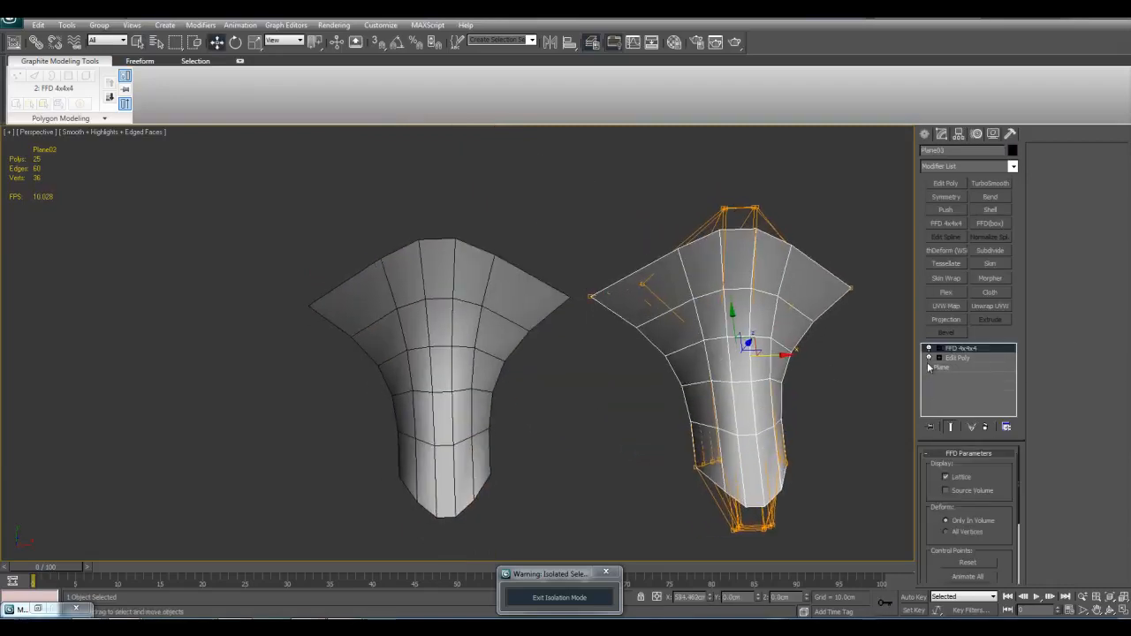
Step: Turn off the FFD 4x4x4 modifier on the copied plane and deselect it to compare the two shapes
click(928, 350)
middle_drag(802, 377, 764, 387)
key(F4)
key(q)
click(761, 387)
click(707, 370)
click(797, 396)
key(F4)
Step: Examine the flared plane beside its undeformed copy from several angles
middle_drag(491, 371, 525, 370)
scroll(512, 377, up, 2)
scroll(513, 377, down, 2)
alt+middle_drag(731, 322, 730, 382)
scroll(556, 433, up, 2)
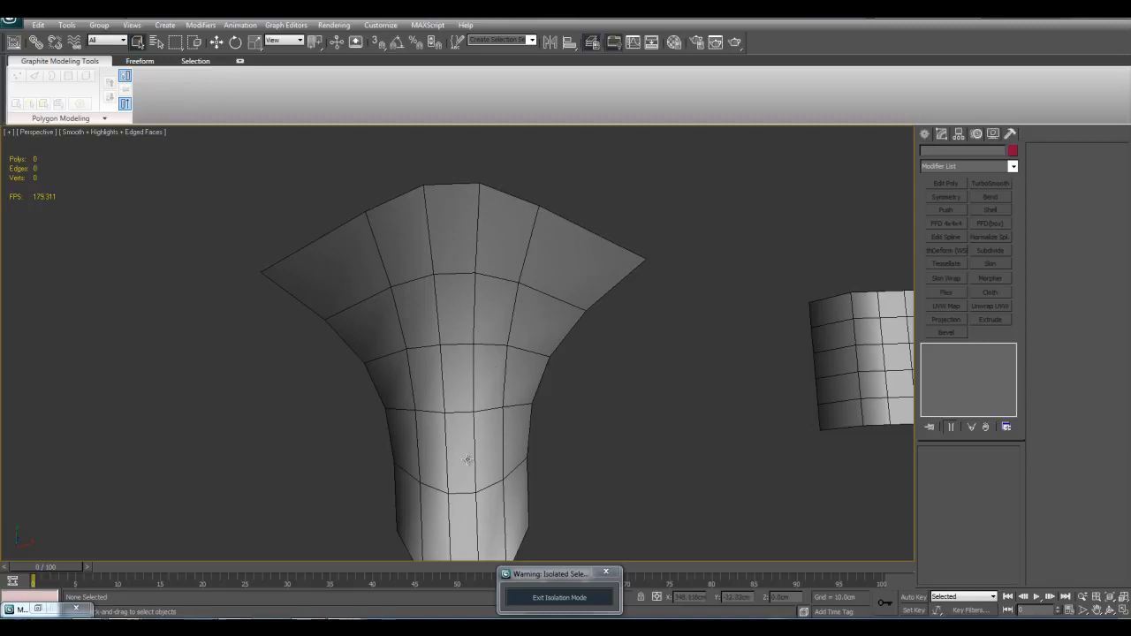
middle_drag(610, 341, 596, 383)
scroll(555, 341, down, 2)
click(422, 352)
scroll(601, 387, down, 3)
click(608, 388)
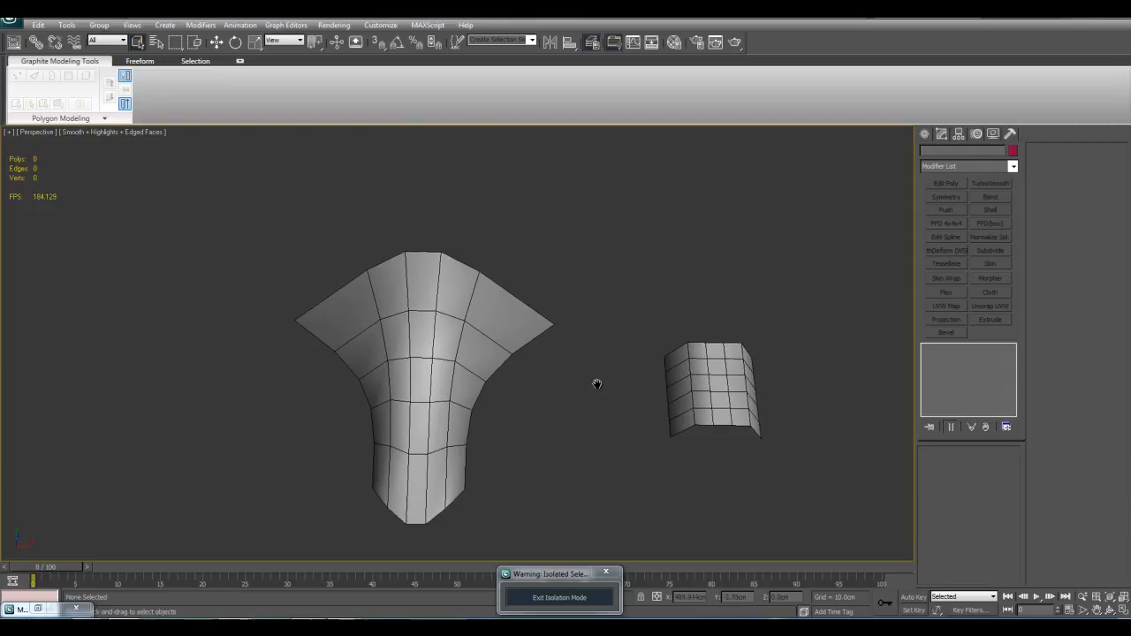
middle_drag(520, 380, 544, 300)
middle_drag(415, 299, 548, 399)
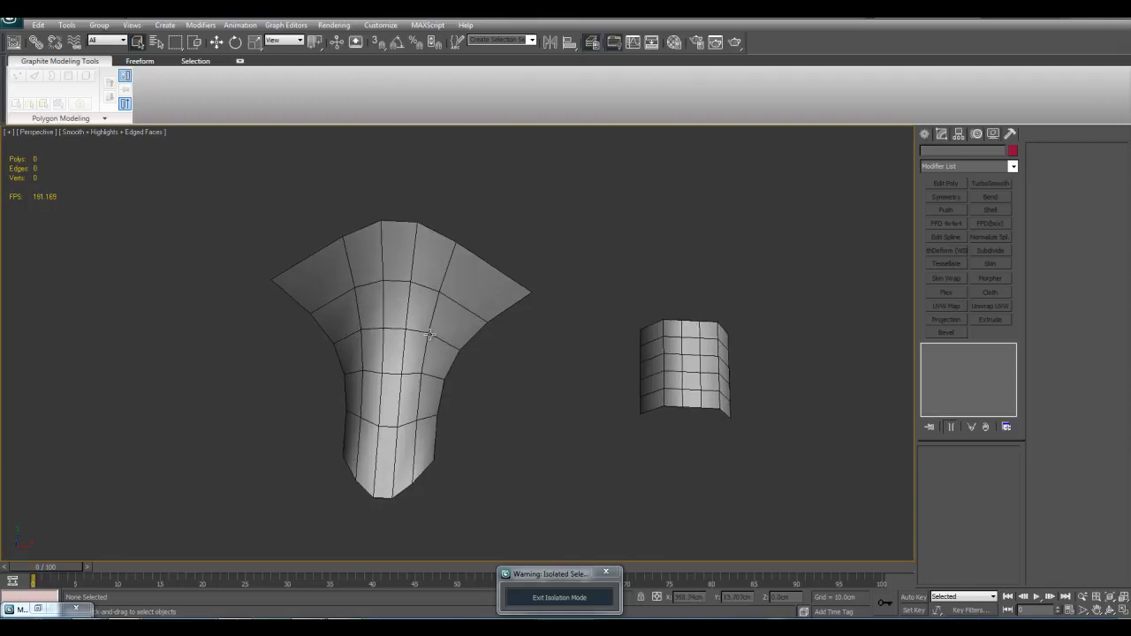
middle_drag(582, 336, 544, 322)
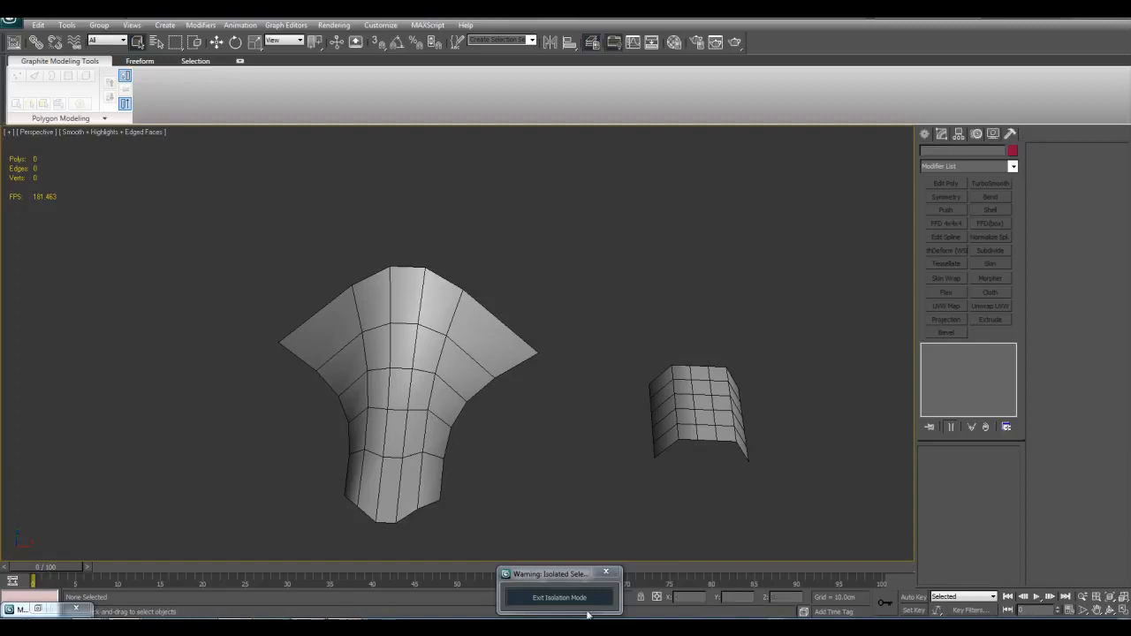
Step: Exit isolation mode and delete the flared plane
click(603, 574)
click(592, 417)
key(z)
middle_drag(643, 409, 645, 407)
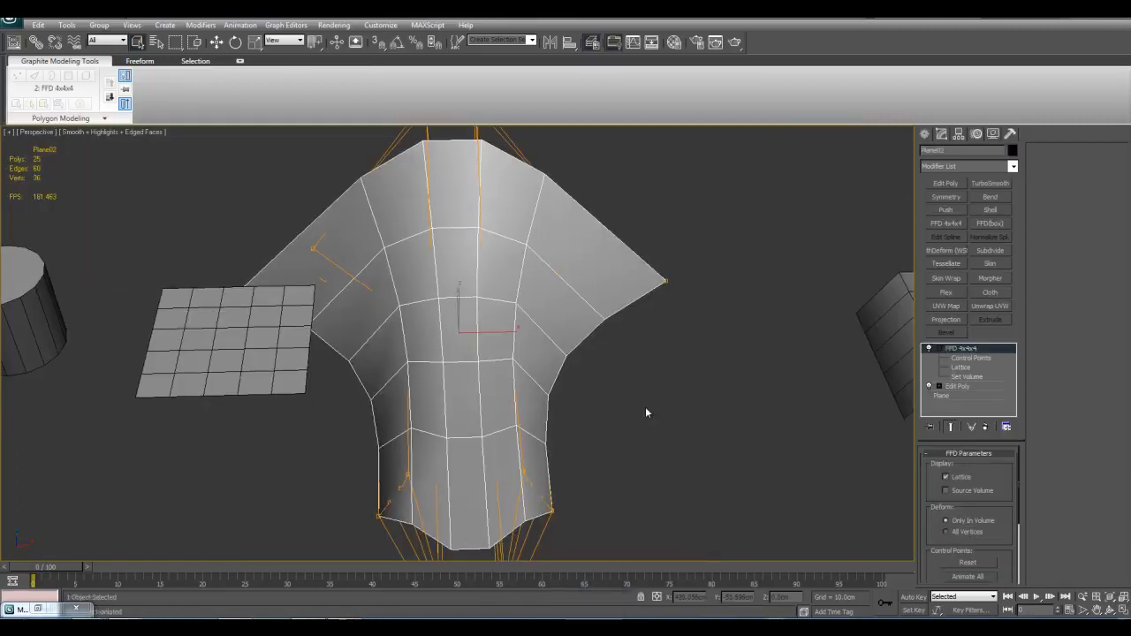
scroll(658, 402, down, 3)
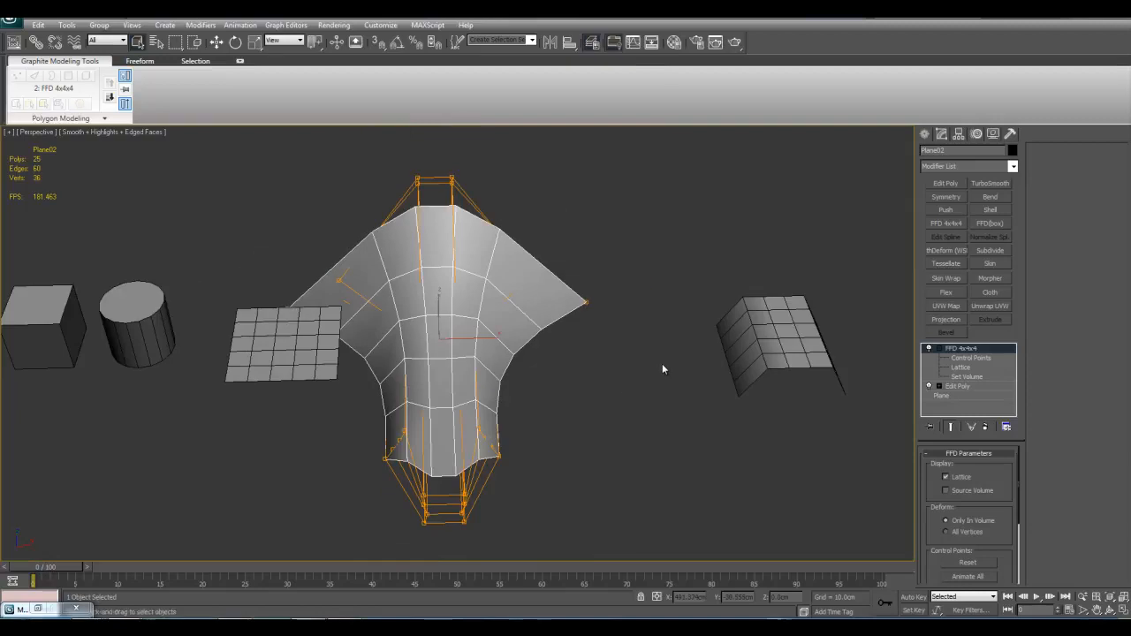
key(Delete)
Step: Replace the FFD 4x4x4 modifier on the remaining bent plane with an FFD(box) modifier
click(767, 337)
right_click(968, 350)
click(988, 368)
click(1013, 167)
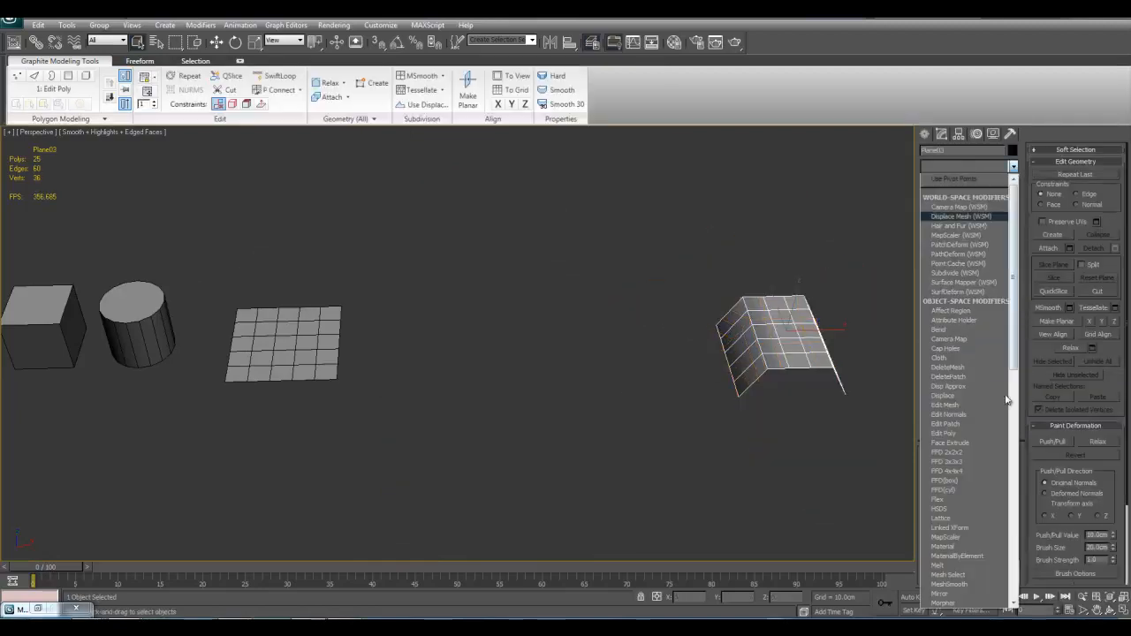
click(961, 480)
key(z)
alt+middle_drag(802, 399, 807, 456)
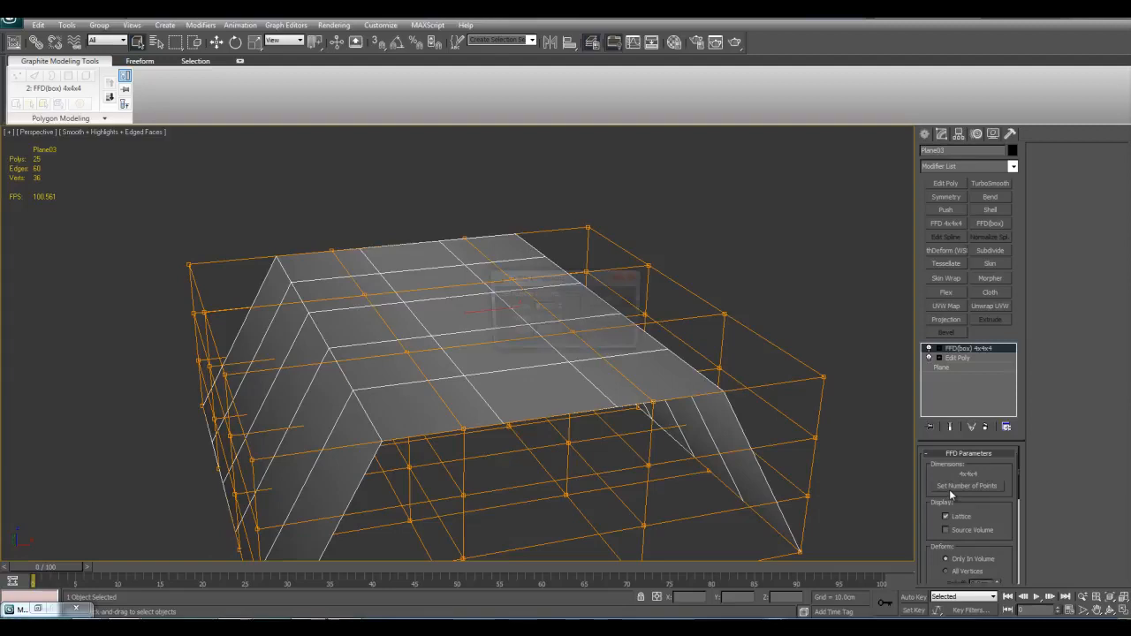
Step: Set the FFD(box) lattice's number of points to 10x4x4 and inspect its denser length divisions
click(950, 491)
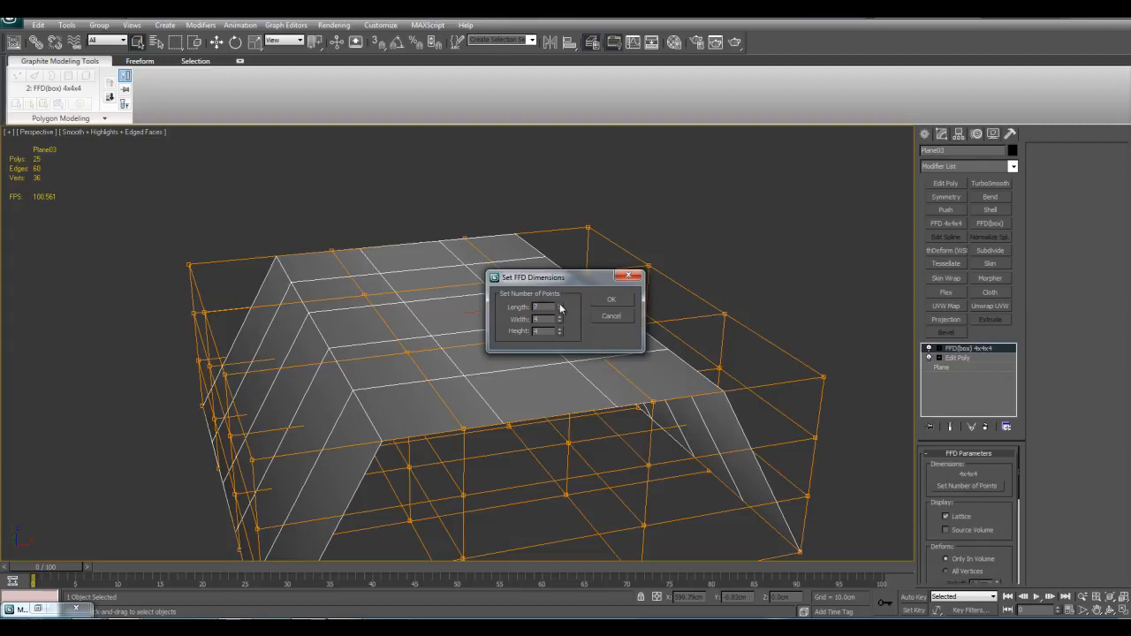
click(608, 300)
alt+middle_drag(520, 293, 298, 293)
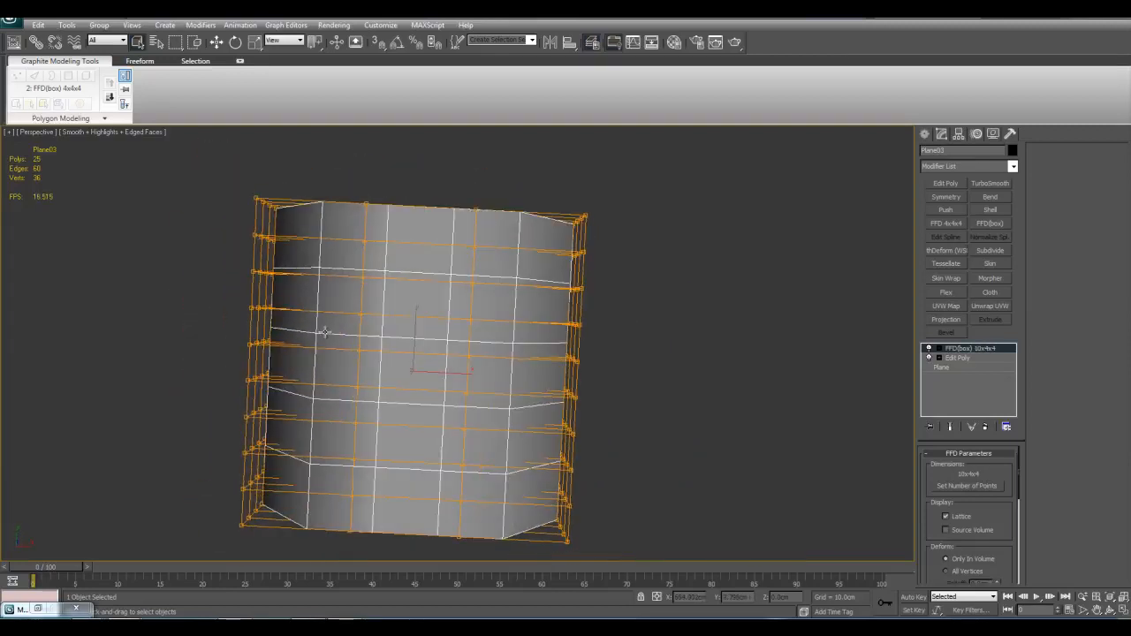
alt+middle_drag(575, 377, 524, 306)
Step: Insert a TurboSmooth modifier with 3 iterations between the bent plane's Edit Poly and FFD(box) modifiers
click(972, 358)
click(928, 349)
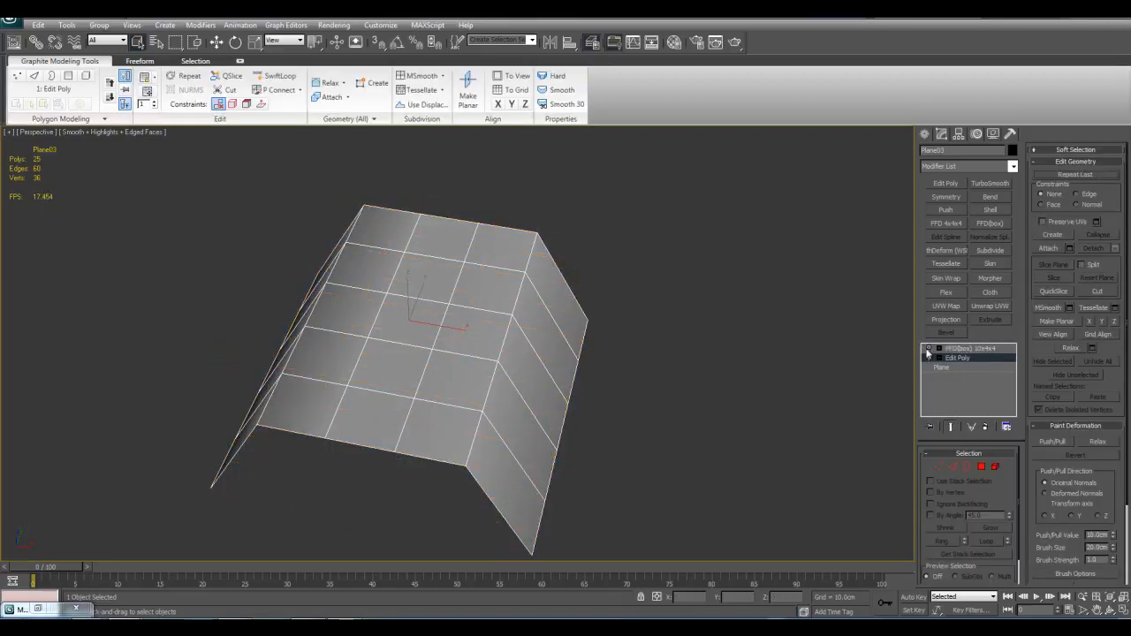
click(997, 183)
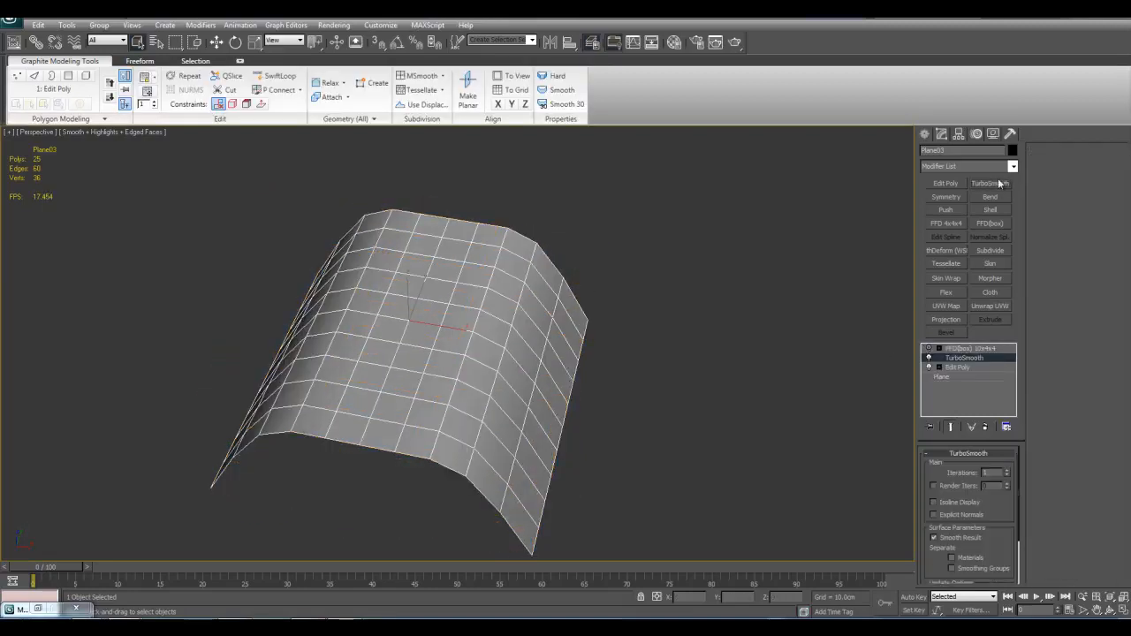
click(1008, 471)
click(1008, 471)
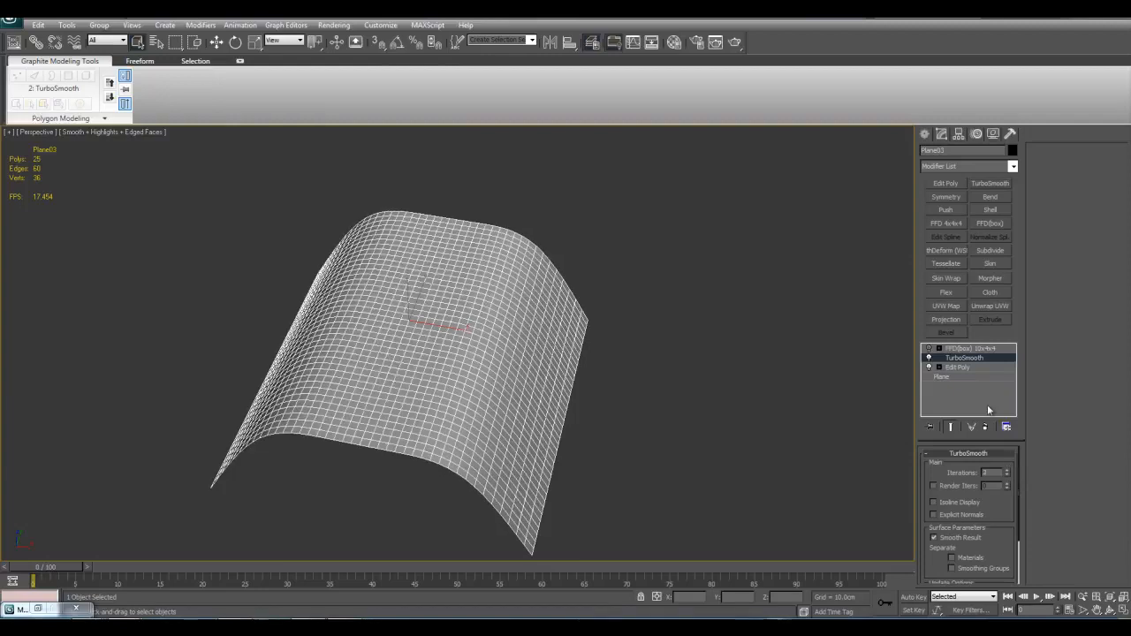
Step: Enter the FFD(box) Control Points level, then scale and move a crosswise band of lattice points near the plane's far end
click(965, 348)
click(939, 349)
click(954, 359)
alt+middle_drag(602, 369, 616, 406)
middle_drag(467, 253, 465, 283)
drag(180, 201, 664, 398)
key(r)
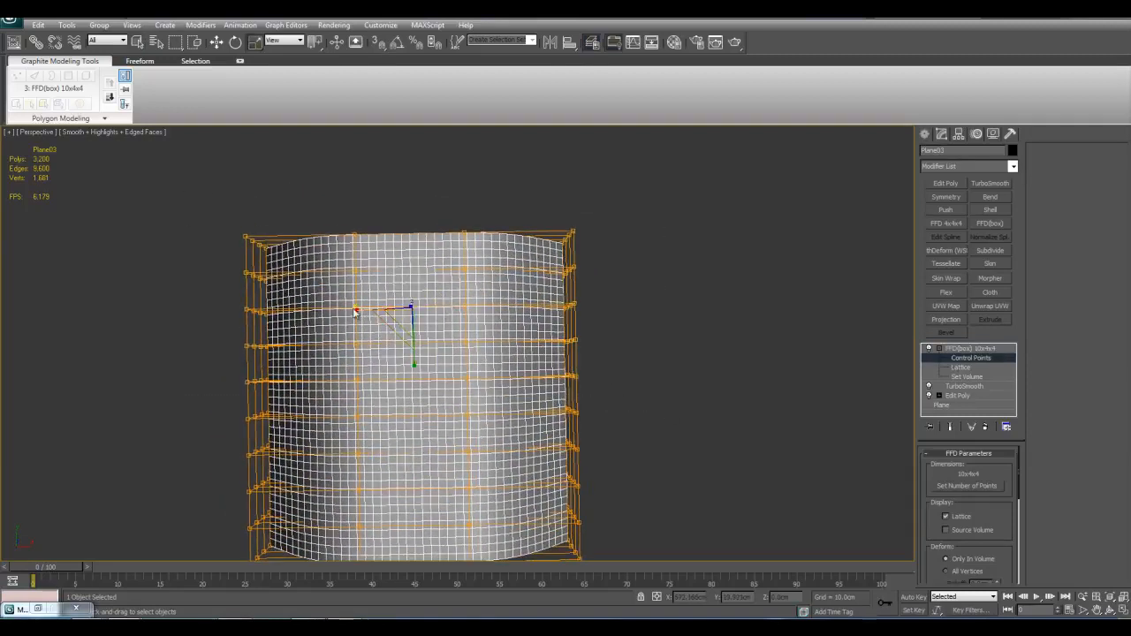
drag(362, 316, 416, 170)
key(w)
middle_drag(404, 328, 400, 299)
Step: Move further crosswise groups of FFD(box) control points to form bulges and folds along the smoothed plane
drag(178, 327, 620, 402)
alt+middle_drag(410, 315, 444, 241)
drag(319, 253, 506, 323)
middle_drag(446, 259, 467, 313)
key(w)
drag(441, 331, 418, 269)
middle_drag(428, 330, 431, 298)
click(453, 347)
middle_drag(490, 428, 487, 368)
Step: Leave control-point editing, deselect the smoothed plane and examine its deformed surface up close
middle_drag(580, 401, 567, 384)
drag(689, 447, 688, 444)
alt+middle_drag(653, 404, 625, 433)
key(q)
click(703, 449)
key(1)
scroll(705, 449, up, 2)
alt+middle_drag(714, 483, 737, 466)
click(737, 465)
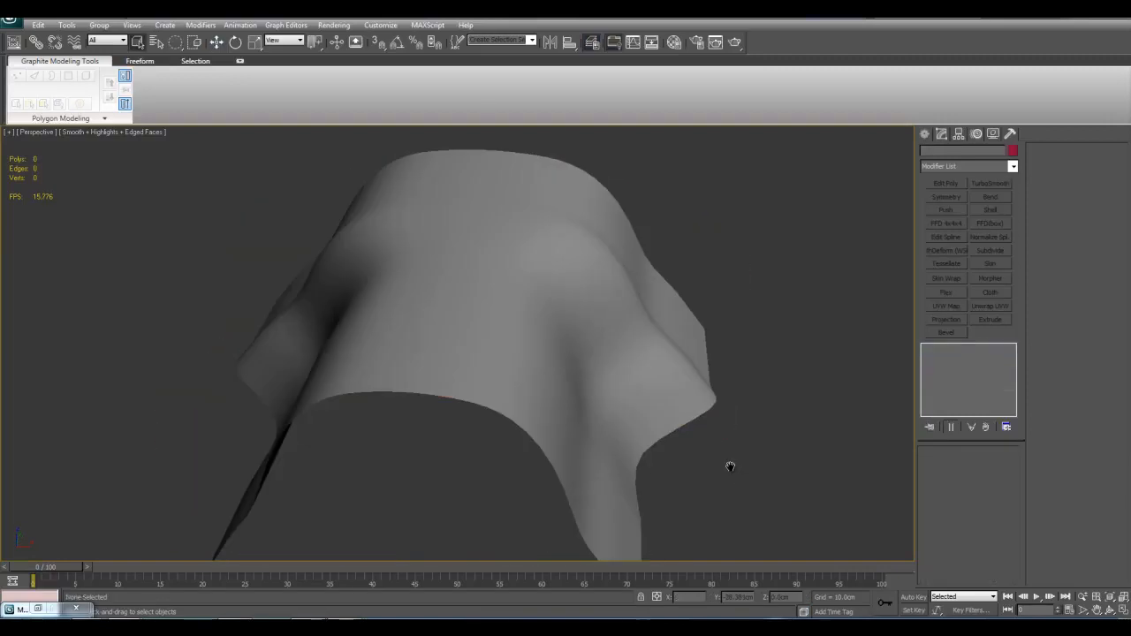
Step: Try an FFD(cyl) modifier on the flat plane, inspect its cylindrical lattice and delete the modifier
scroll(610, 388, down, 3)
alt+middle_drag(609, 388, 549, 362)
click(549, 362)
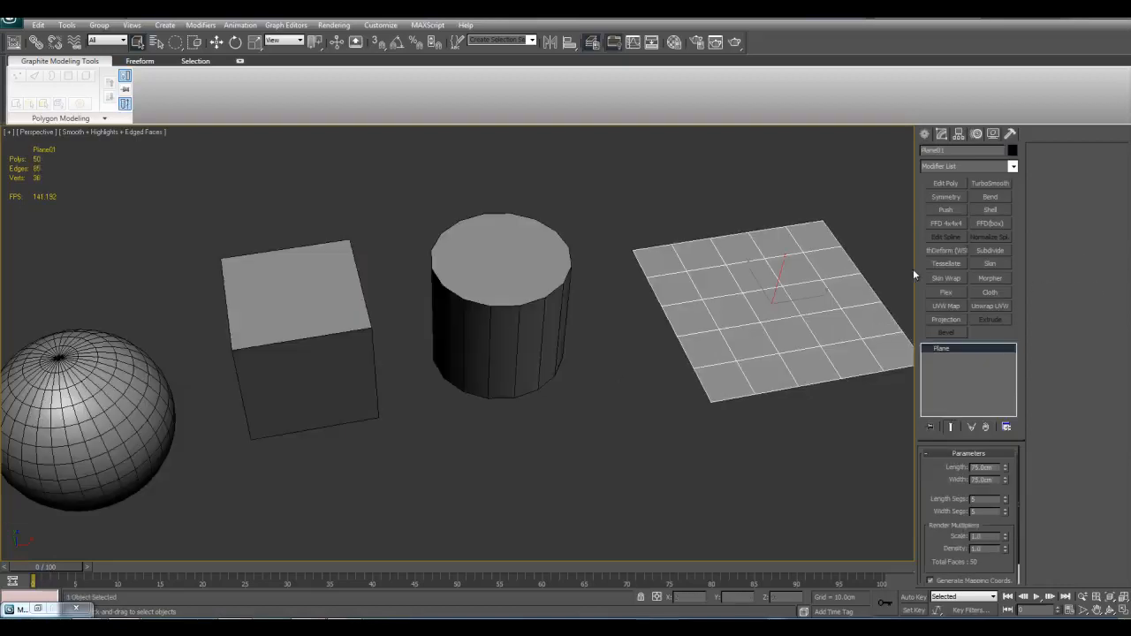
click(1013, 167)
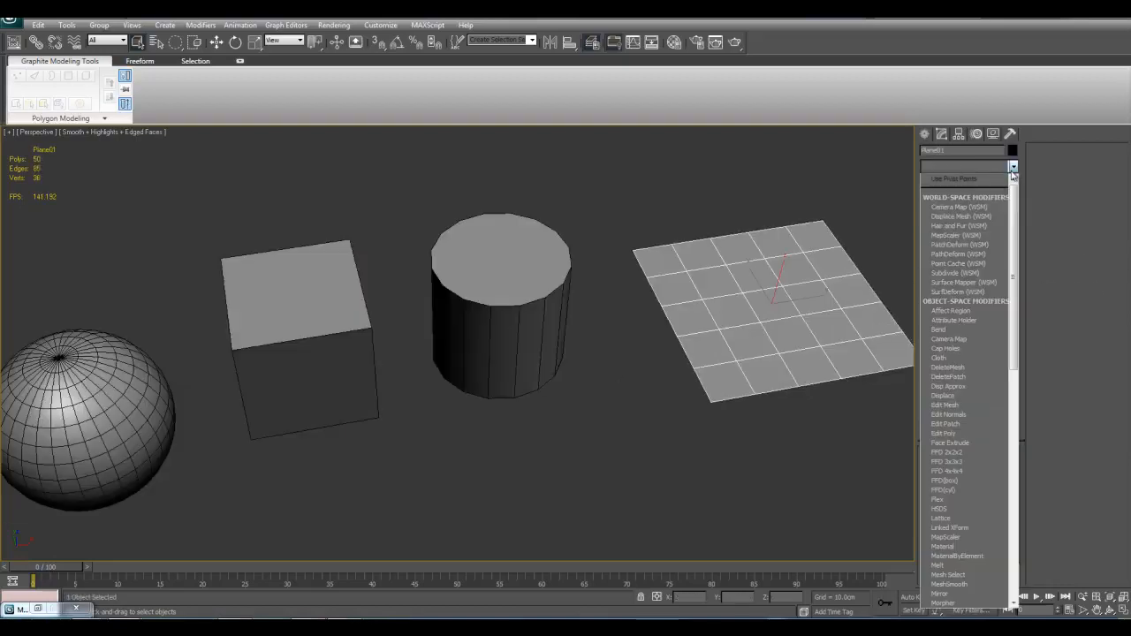
click(960, 489)
key(z)
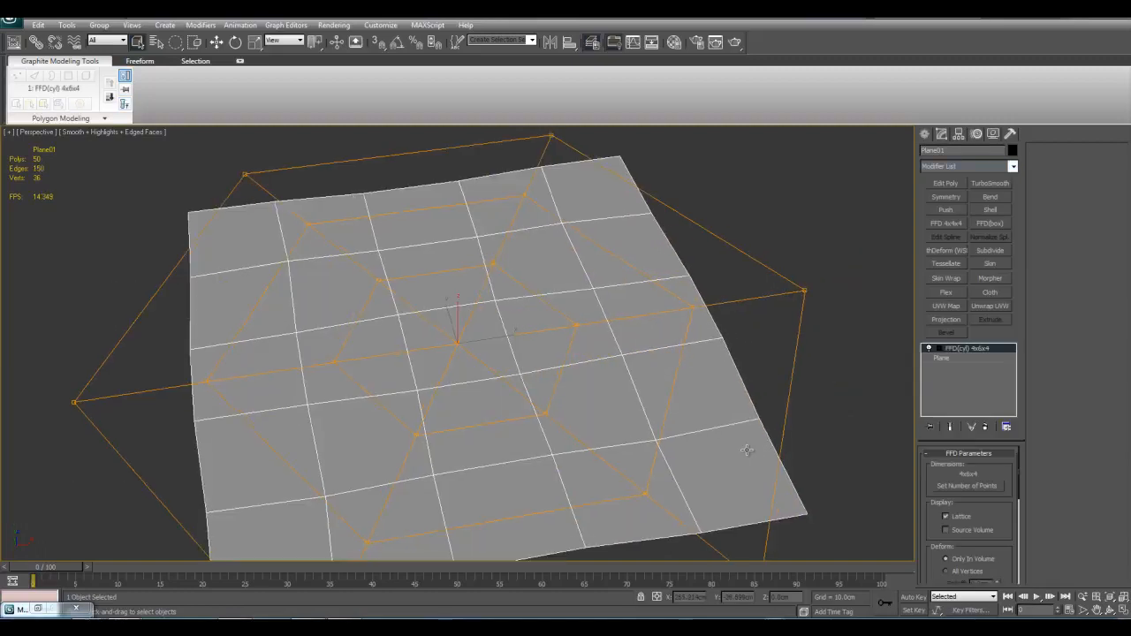
scroll(718, 469, down, 5)
alt+middle_drag(719, 468, 689, 406)
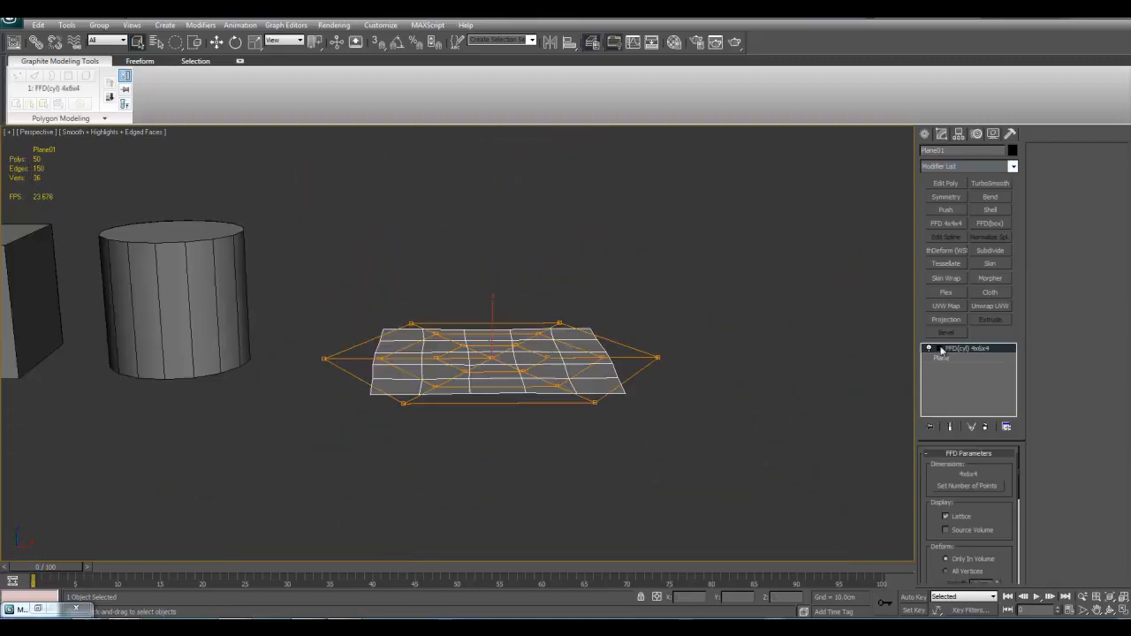
right_click(954, 349)
click(982, 368)
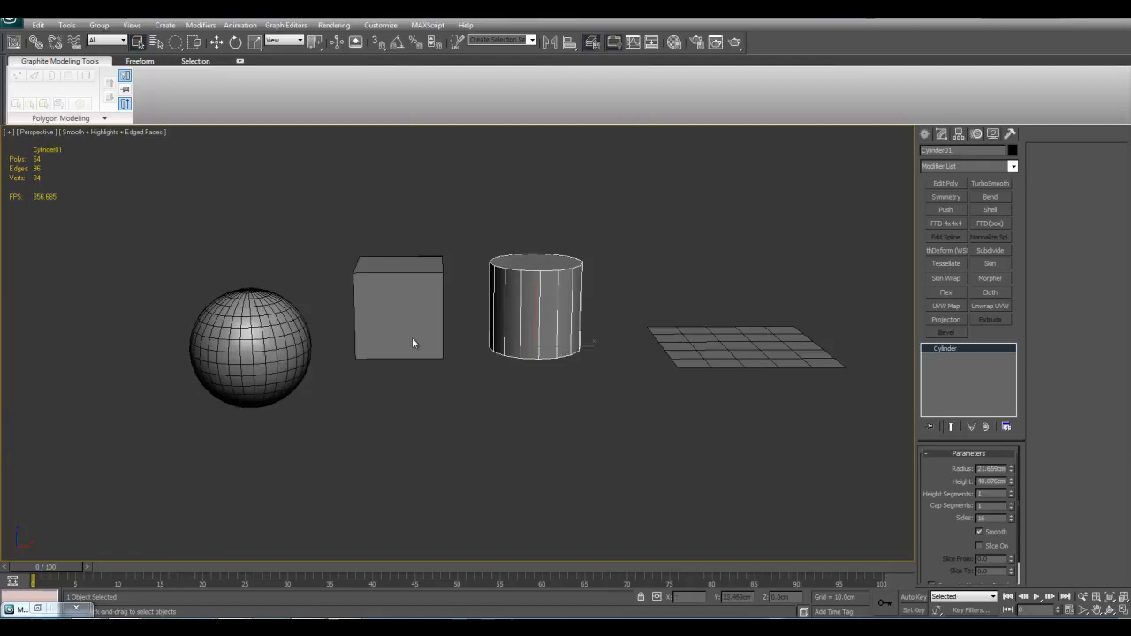
Step: Select the sphere and apply an FFD(cyl) modifier to it
click(309, 363)
click(565, 342)
middle_drag(339, 337, 545, 386)
click(497, 406)
key(z)
middle_drag(582, 476, 553, 435)
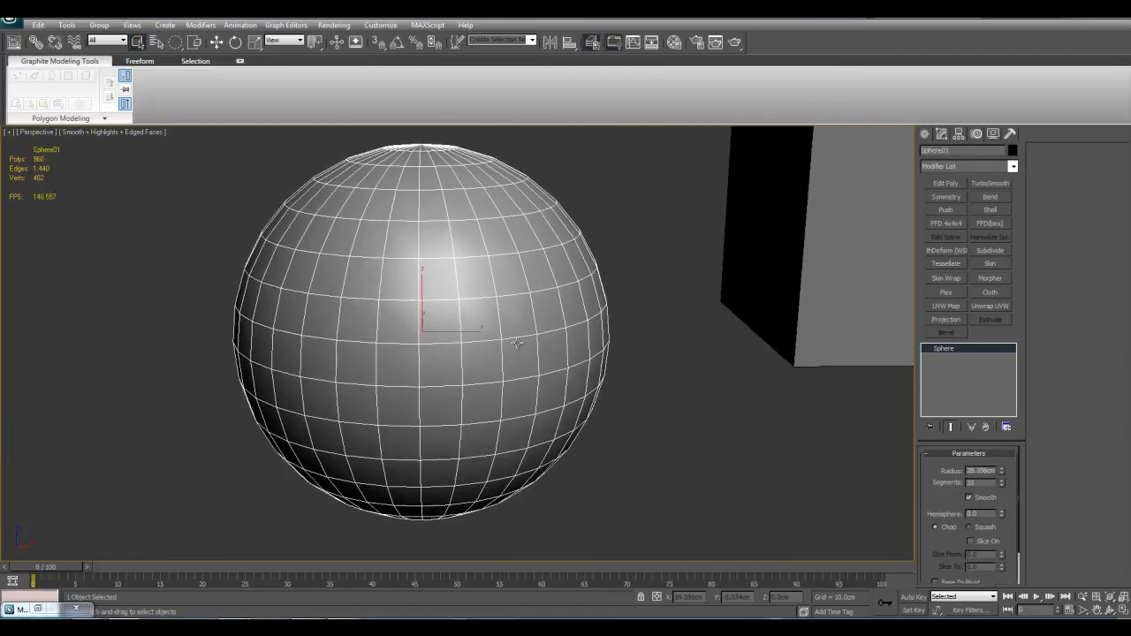
scroll(495, 367, down, 6)
key(w)
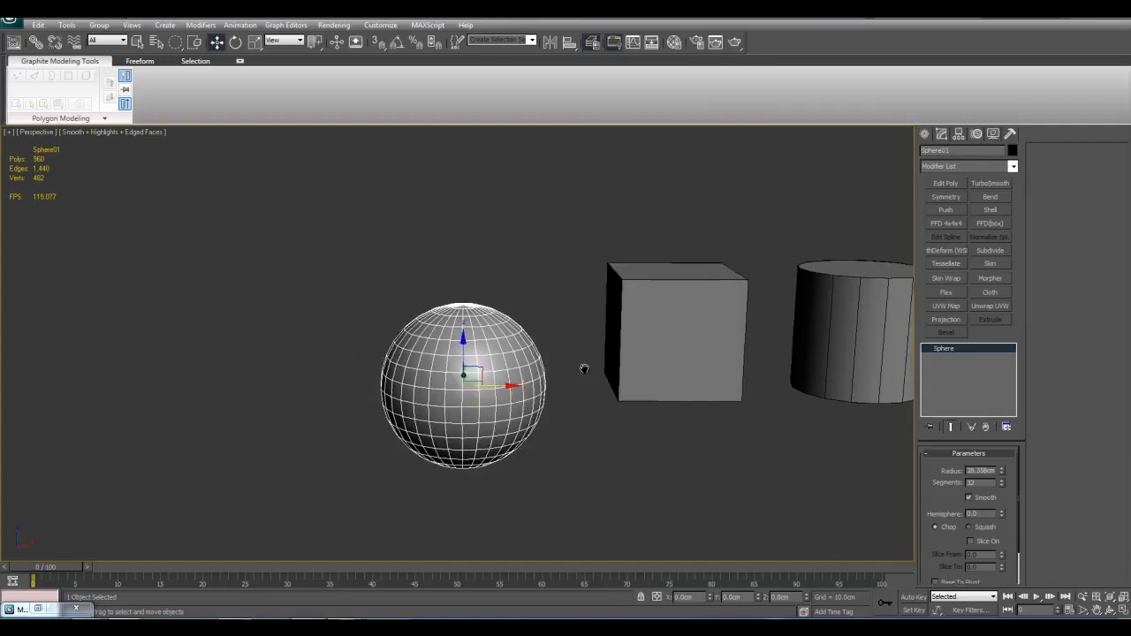
click(1012, 168)
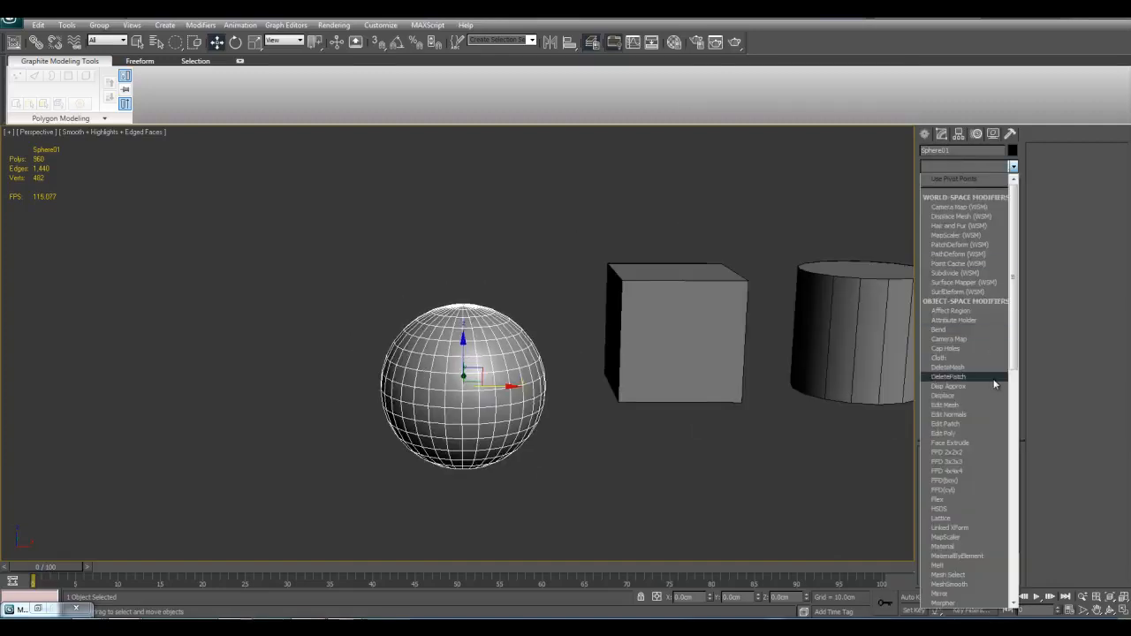
click(973, 487)
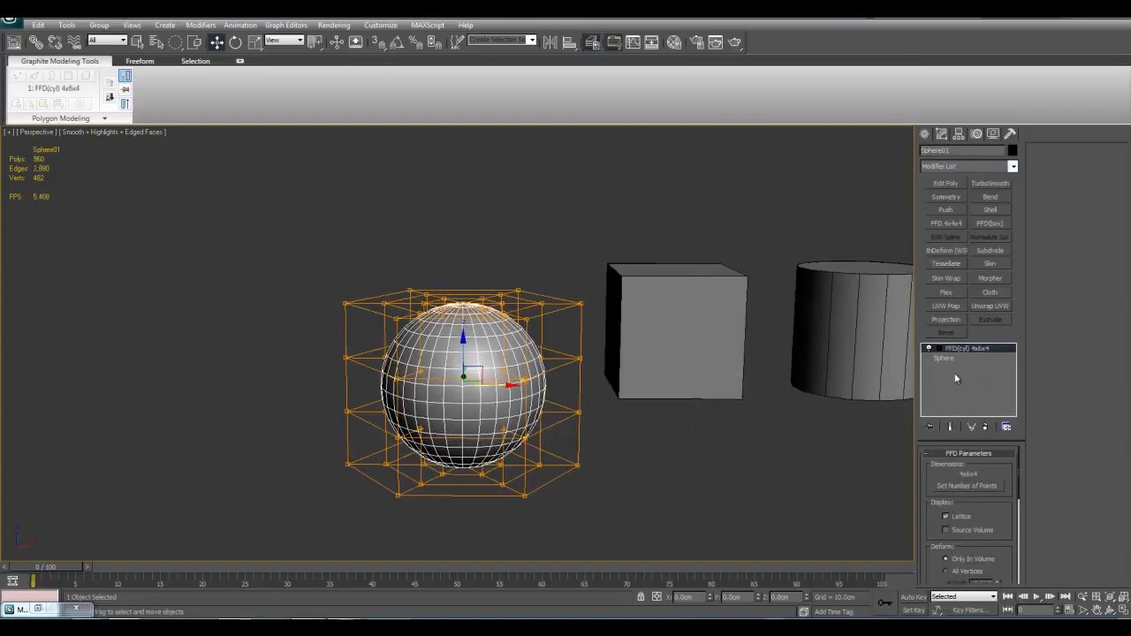
Step: Set the sphere's FFD(cyl) lattice to 10 side points and enter its Control Points level
click(966, 487)
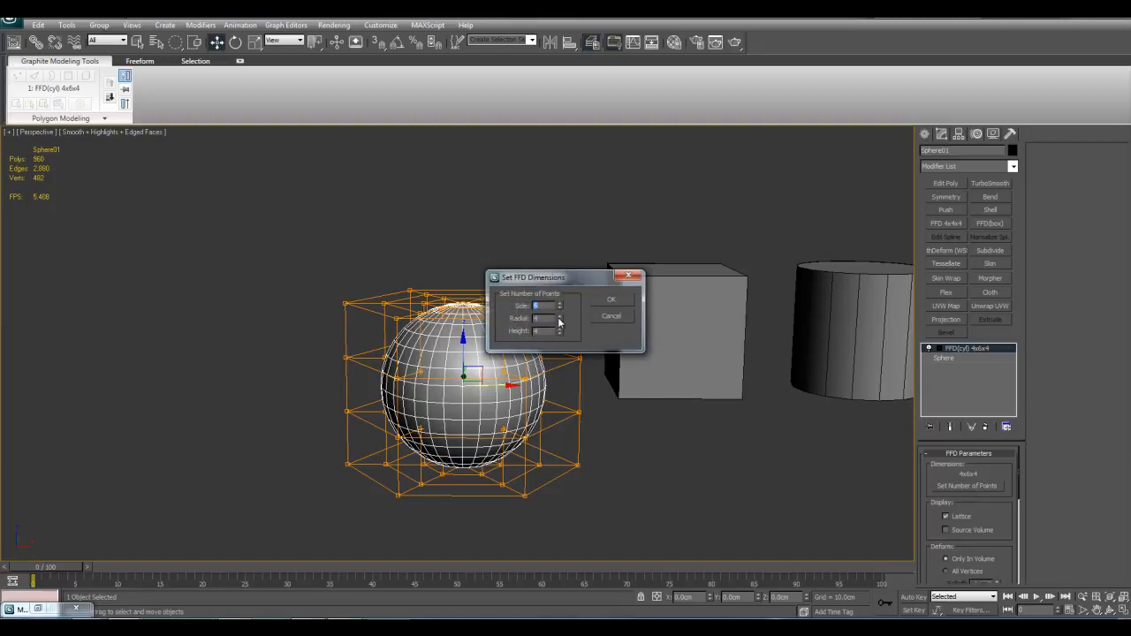
click(610, 299)
key(z)
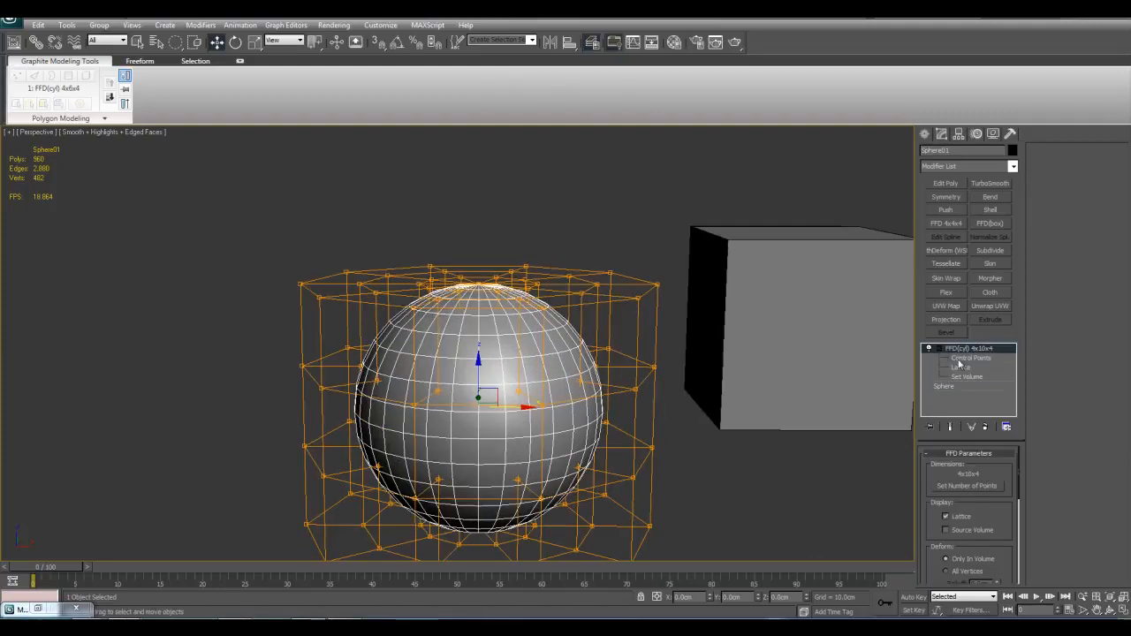
click(961, 358)
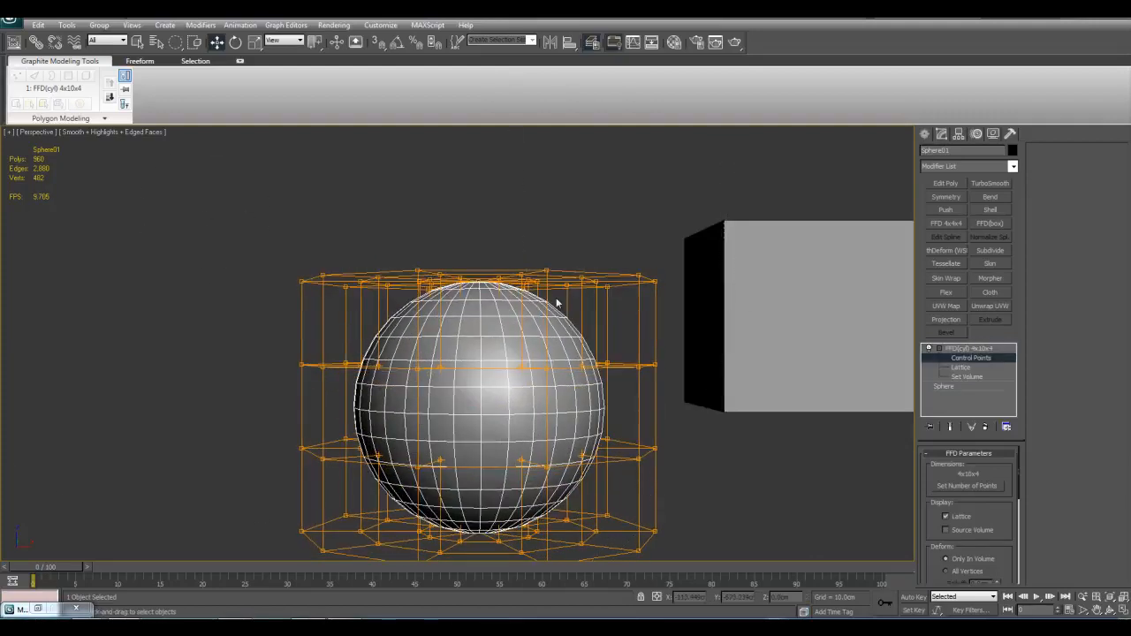
scroll(442, 300, down, 4)
scroll(435, 300, up, 2)
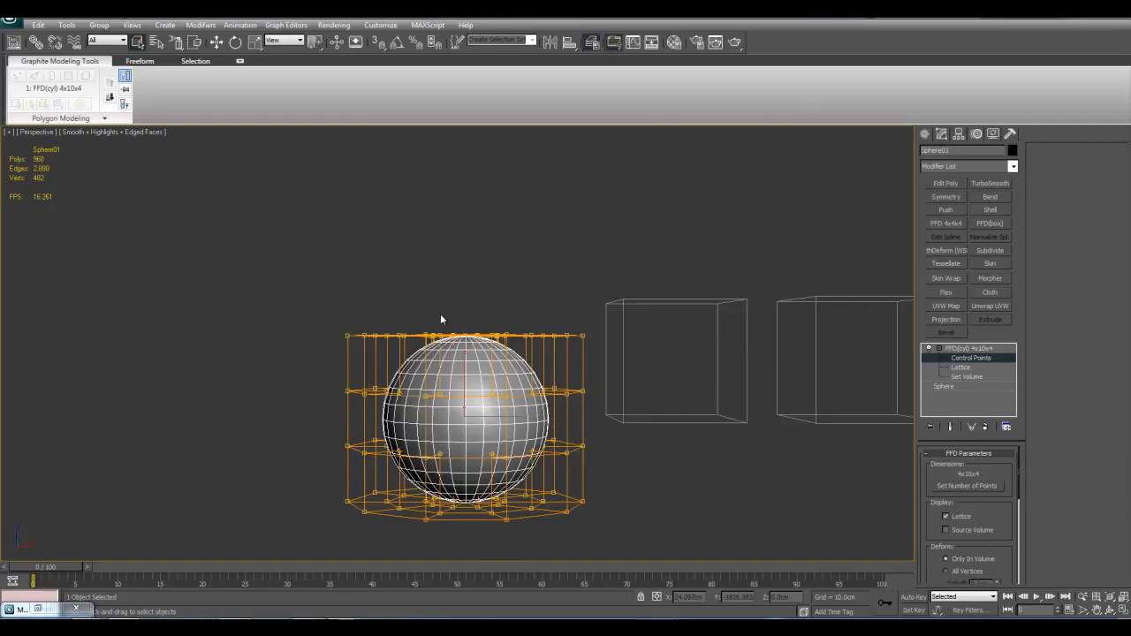
Step: Select the top ring of the sphere's lattice points and move it well upward to stretch the crown
drag(240, 271, 661, 348)
key(w)
middle_drag(461, 296, 470, 328)
drag(470, 327, 468, 158)
middle_drag(452, 298, 426, 229)
Step: Scale the second ring of the sphere's lattice points outward to about twice its width
drag(244, 316, 583, 389)
key(r)
drag(459, 346, 453, 247)
key(w)
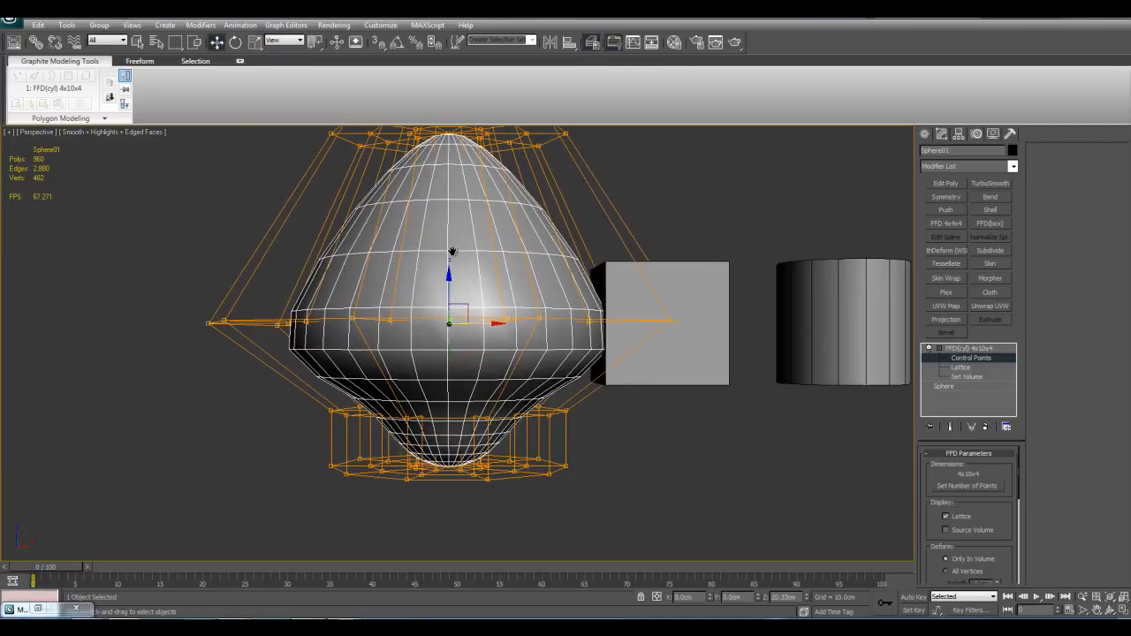
middle_drag(454, 248, 444, 164)
Step: Move the two lower lattice rings downward and scale the bottom ring outward to form a flared base
drag(247, 304, 658, 456)
drag(440, 322, 438, 392)
middle_drag(438, 391, 447, 341)
drag(248, 373, 691, 472)
key(r)
drag(455, 357, 466, 322)
middle_drag(601, 381, 616, 406)
Step: Leave control-point editing, examine the deformed sphere unselected, and reselect it with its FFD(cyl) modifier active
key(1)
key(q)
click(744, 423)
scroll(574, 331, down, 5)
mouse_move(572, 330)
alt+middle_down()
mouse_move(600, 353)
mouse_move(567, 315)
alt+middle_up()
click(481, 309)
scroll(613, 381, up, 4)
click(965, 349)
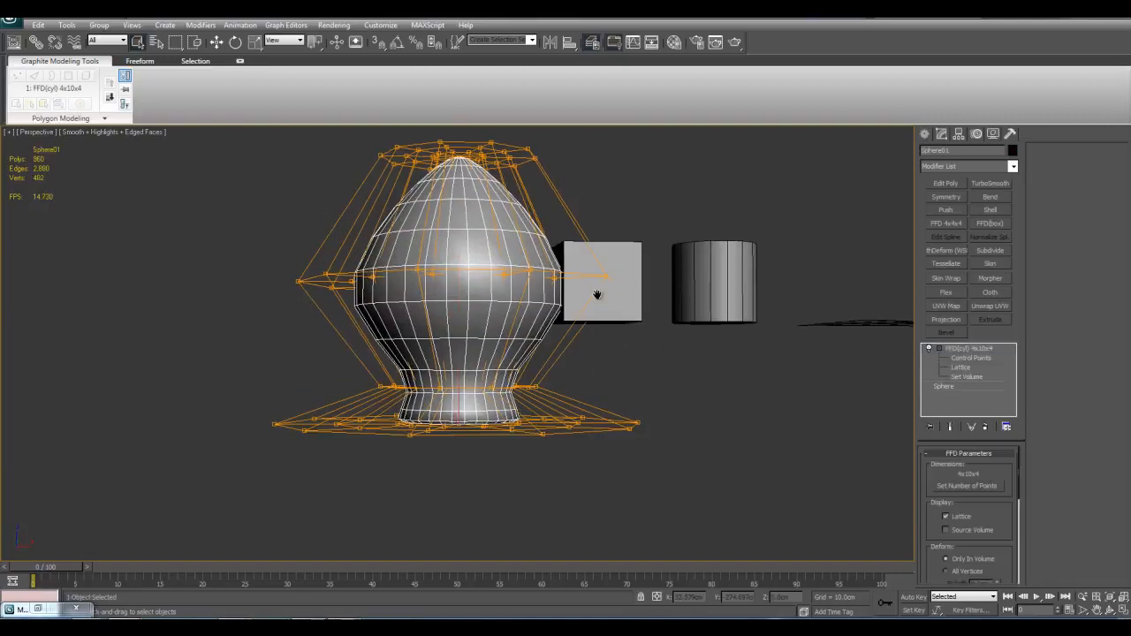
Step: Select the widened second ring of lattice points and move it upward to raise the sphere's bulge
middle_drag(636, 286, 640, 342)
key(1)
drag(241, 291, 712, 363)
middle_drag(538, 341, 553, 394)
key(w)
drag(473, 347, 475, 298)
middle_drag(476, 299, 471, 303)
Step: Exit the Control Points level, deselect the sphere and examine its vase-like shape from several distances
key(1)
key(q)
scroll(609, 361, up, 4)
alt+middle_drag(609, 362, 686, 459)
click(686, 460)
scroll(592, 414, down, 5)
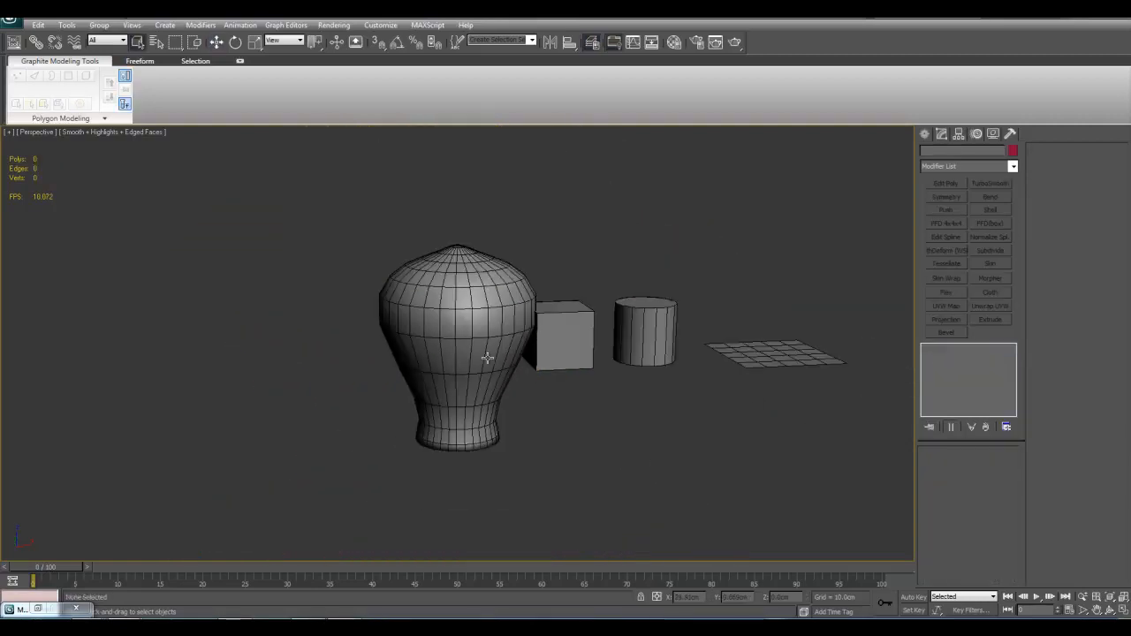
Step: Delete the FFD(cyl) modifier from the deformed sphere
click(490, 407)
right_click(976, 353)
click(980, 369)
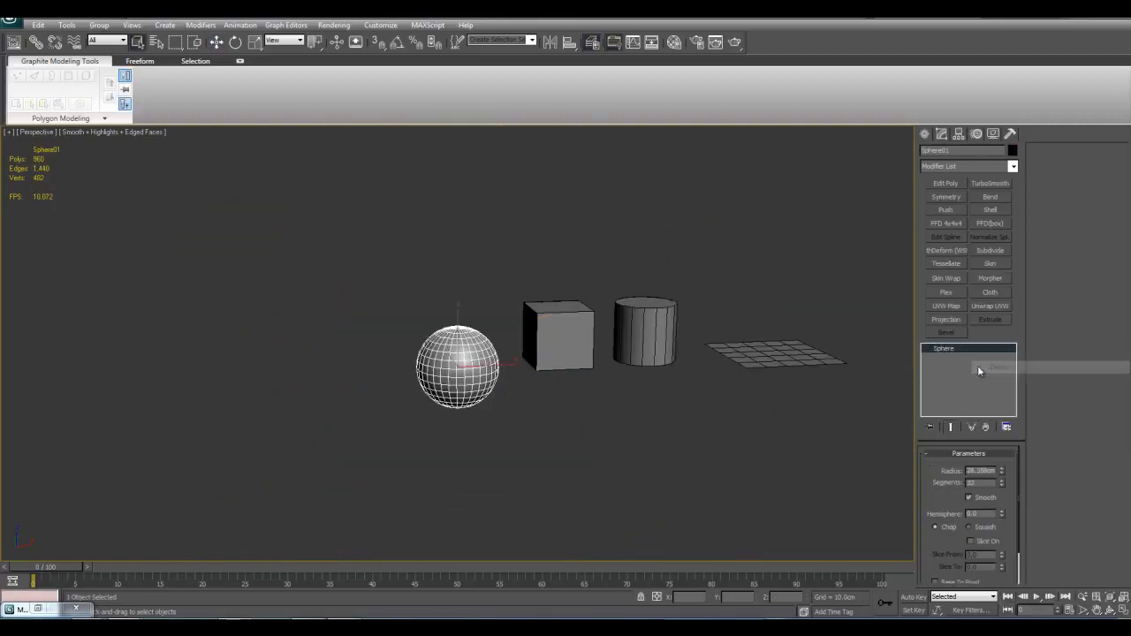
Step: Clone the sphere as an independent copy placed in front of the original
click(1013, 166)
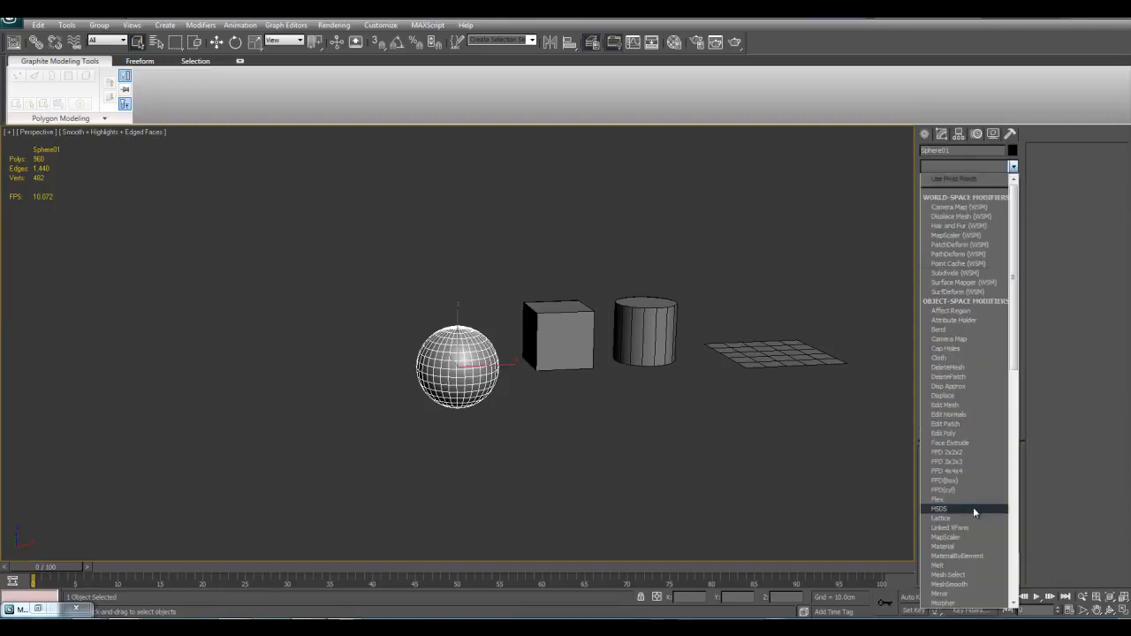
click(726, 456)
alt+middle_drag(534, 329, 536, 383)
key(w)
middle_drag(485, 321, 489, 319)
shift+drag(463, 337, 424, 466)
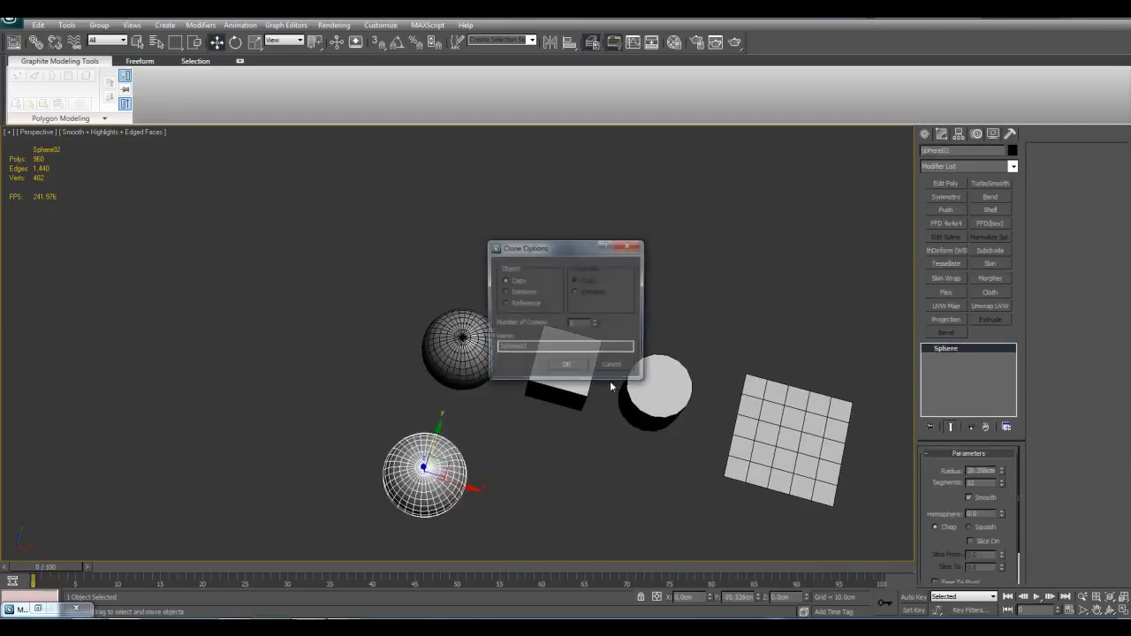
click(566, 365)
Step: Isolate the sphere copy and hide the viewport grid
key(alt+q)
scroll(570, 464, down, 5)
middle_drag(584, 384, 621, 420)
key(g)
scroll(589, 415, up, 4)
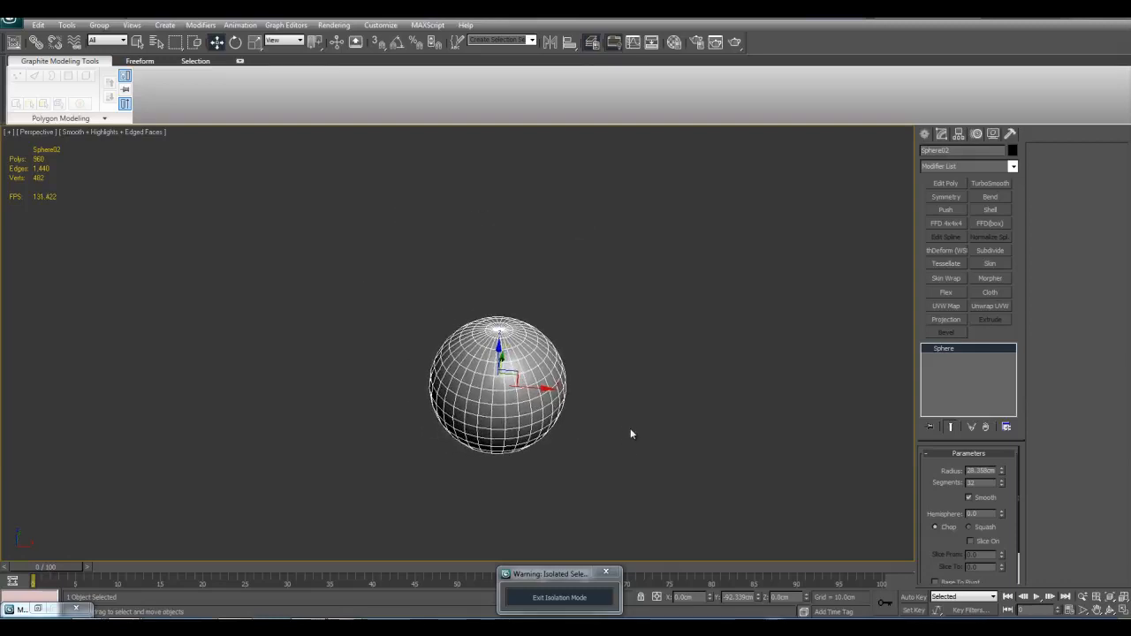
mouse_move(735, 485)
middle_down()
mouse_move(669, 485)
mouse_move(716, 493)
mouse_move(729, 472)
middle_up()
scroll(730, 472, up, 3)
mouse_move(654, 389)
middle_down()
mouse_move(674, 412)
mouse_move(645, 404)
middle_up()
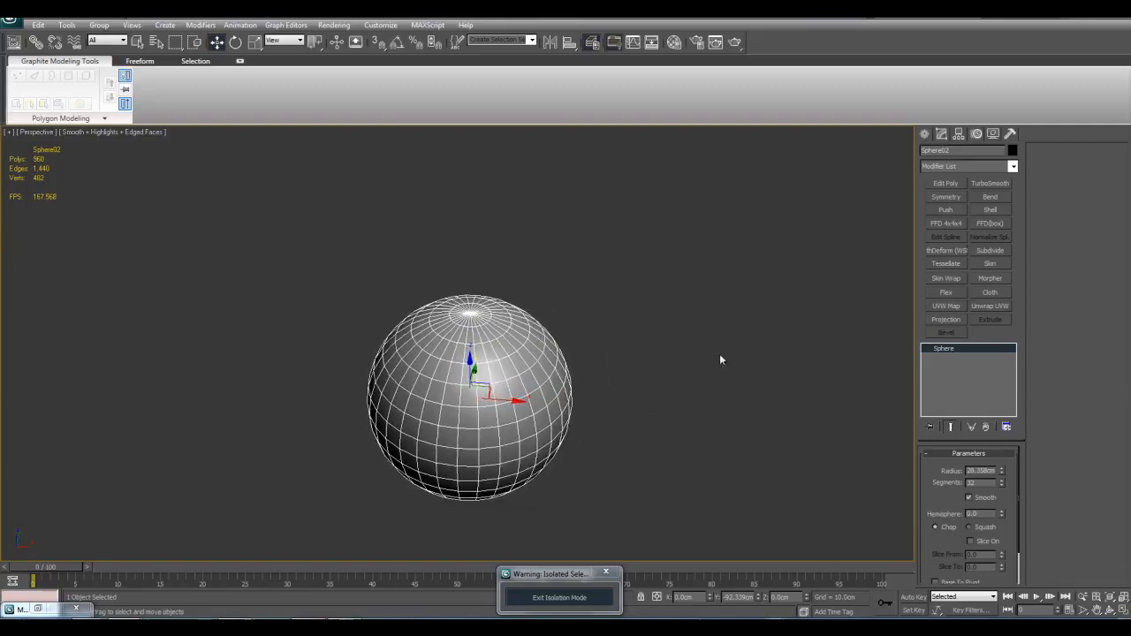
Step: Use Auto Key to animate the sphere copy moving sideways between frames 0 and 20, and return to frame 0
click(912, 597)
scroll(495, 524, down, 3)
drag(72, 566, 197, 570)
key(w)
drag(473, 376, 755, 543)
drag(212, 568, 35, 579)
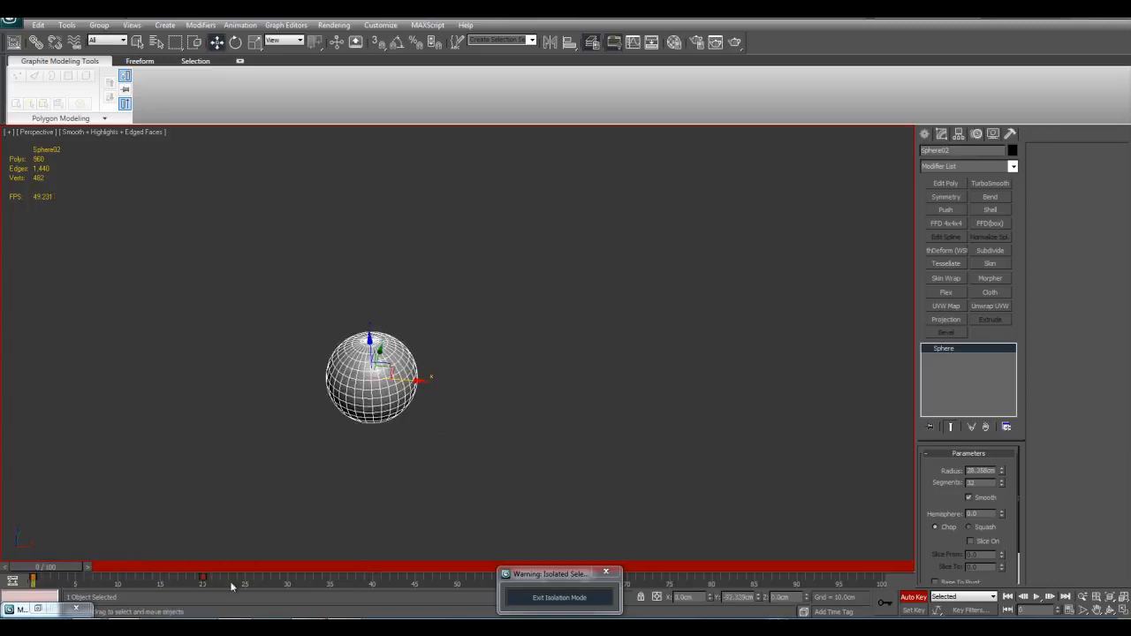
click(910, 600)
Step: Play back the sphere's keyed movement and rewind to the first frame
middle_drag(548, 380, 618, 396)
scroll(618, 396, up, 2)
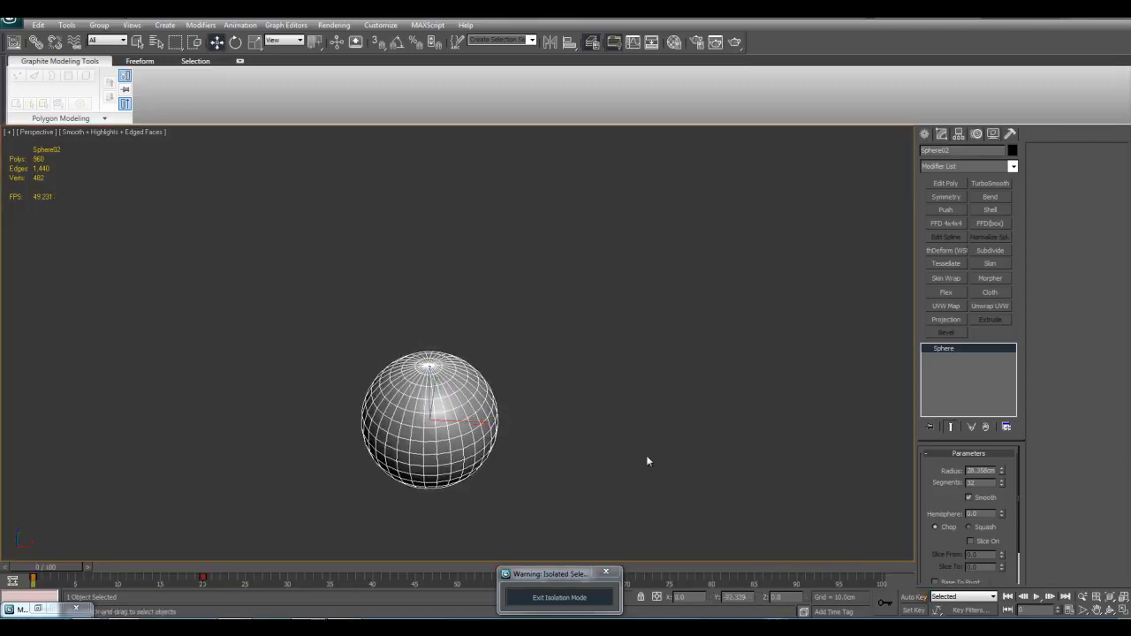
key(q)
scroll(632, 482, down, 2)
middle_drag(620, 462, 669, 463)
scroll(627, 462, up, 1)
click(1036, 597)
click(1036, 601)
scroll(669, 463, down, 2)
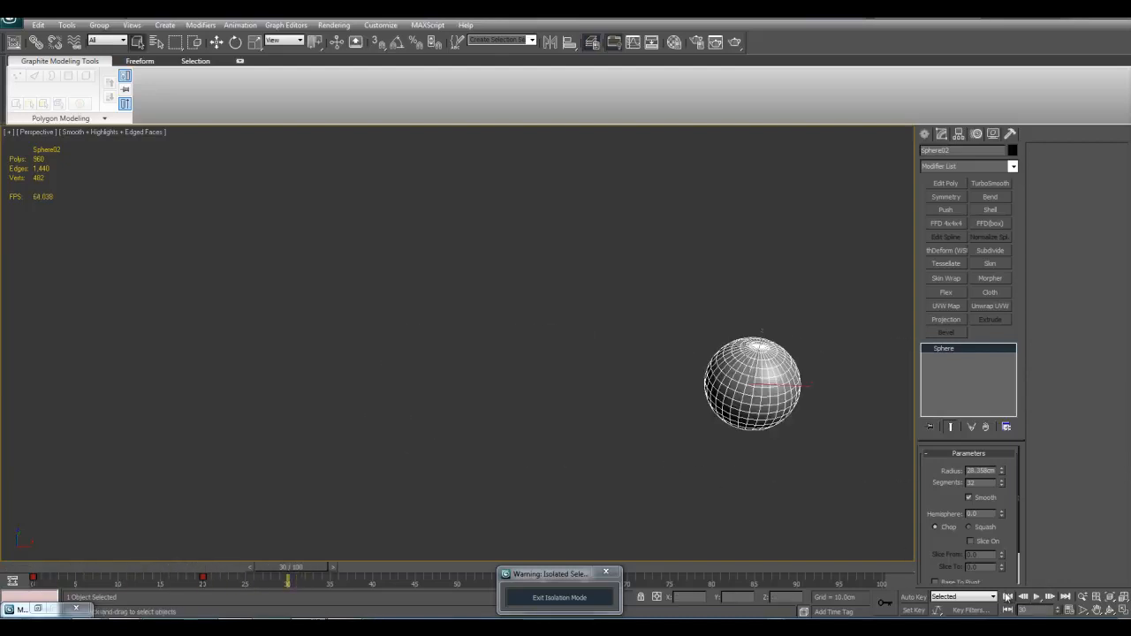
click(1007, 597)
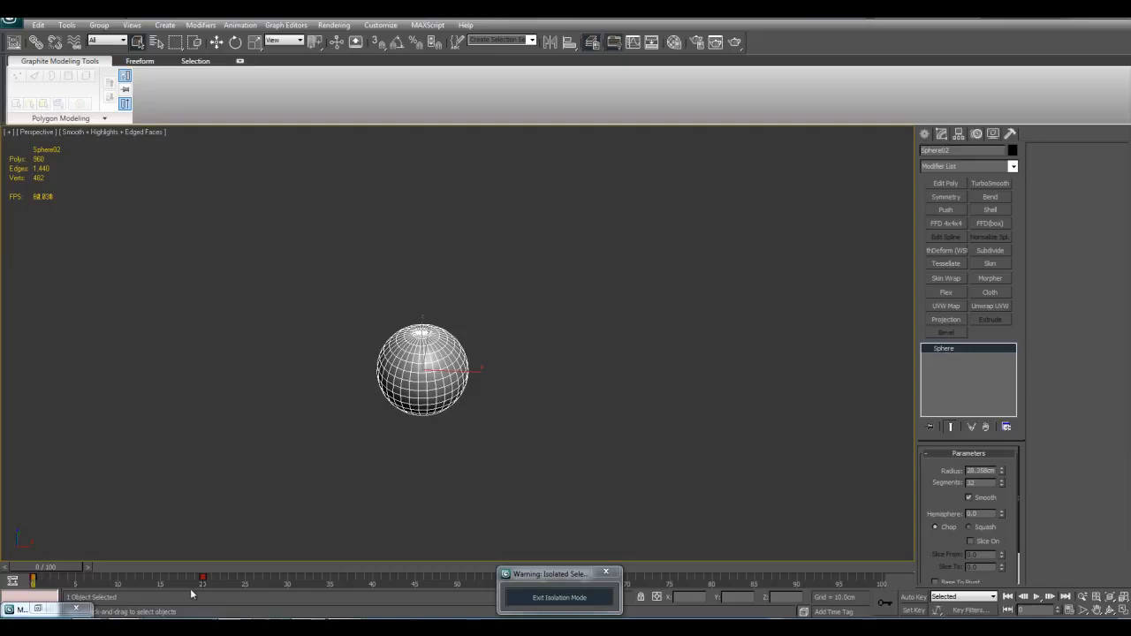
Step: Replay the unmodified sphere animation, scrub back to frame 0 and examine the sphere up close
middle_drag(855, 443, 889, 523)
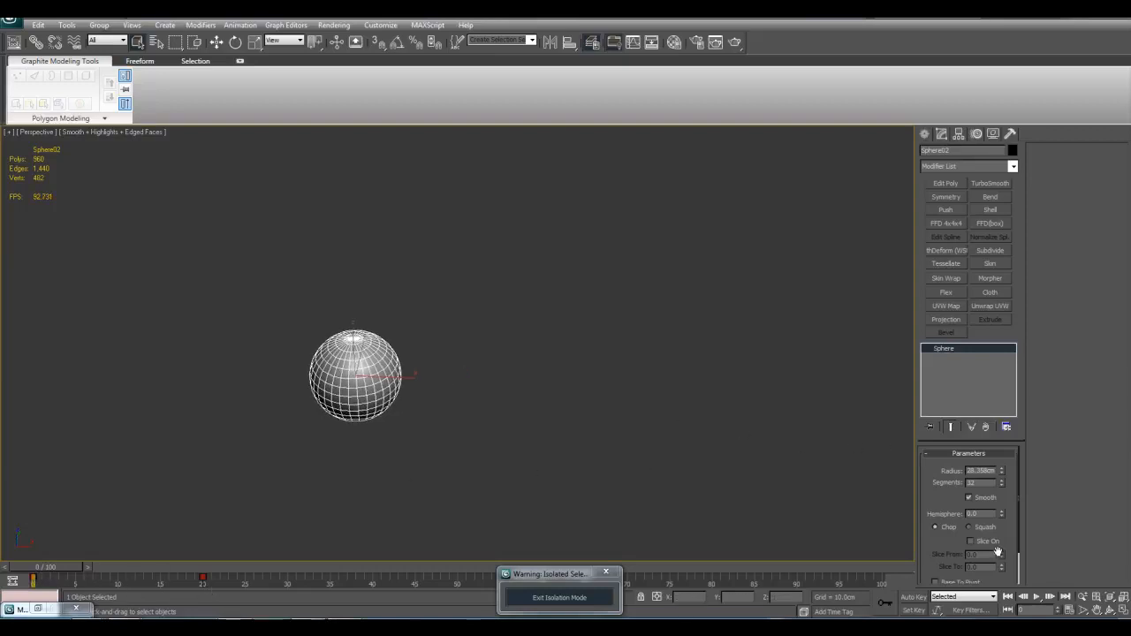
click(1038, 598)
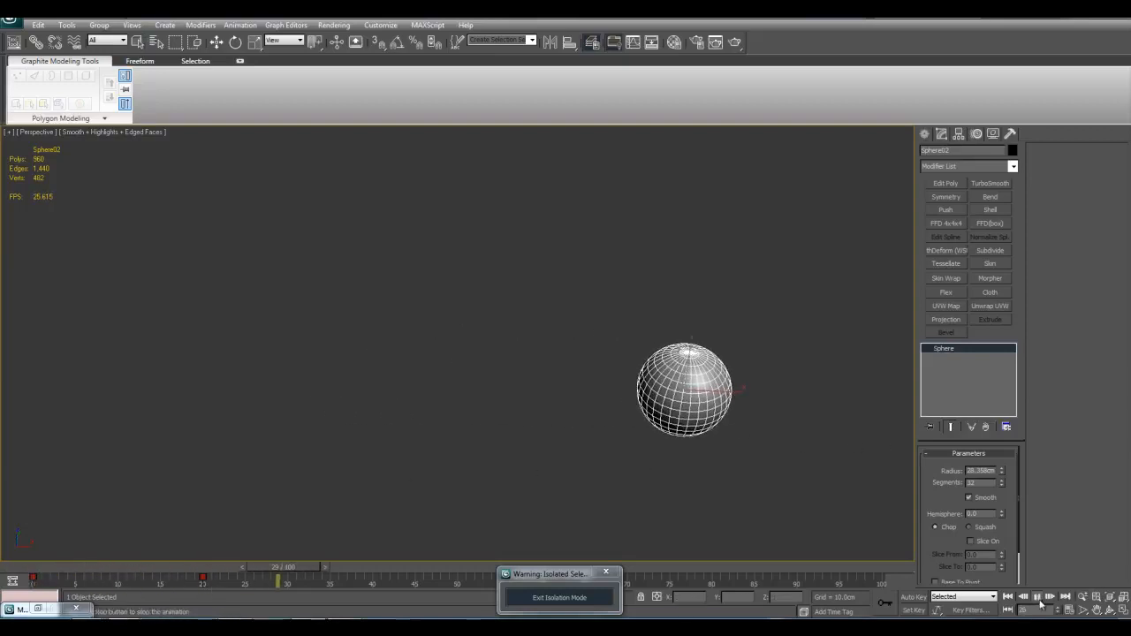
click(1040, 601)
drag(462, 565, 23, 567)
middle_drag(445, 435, 534, 444)
scroll(540, 444, up, 4)
scroll(541, 448, down, 3)
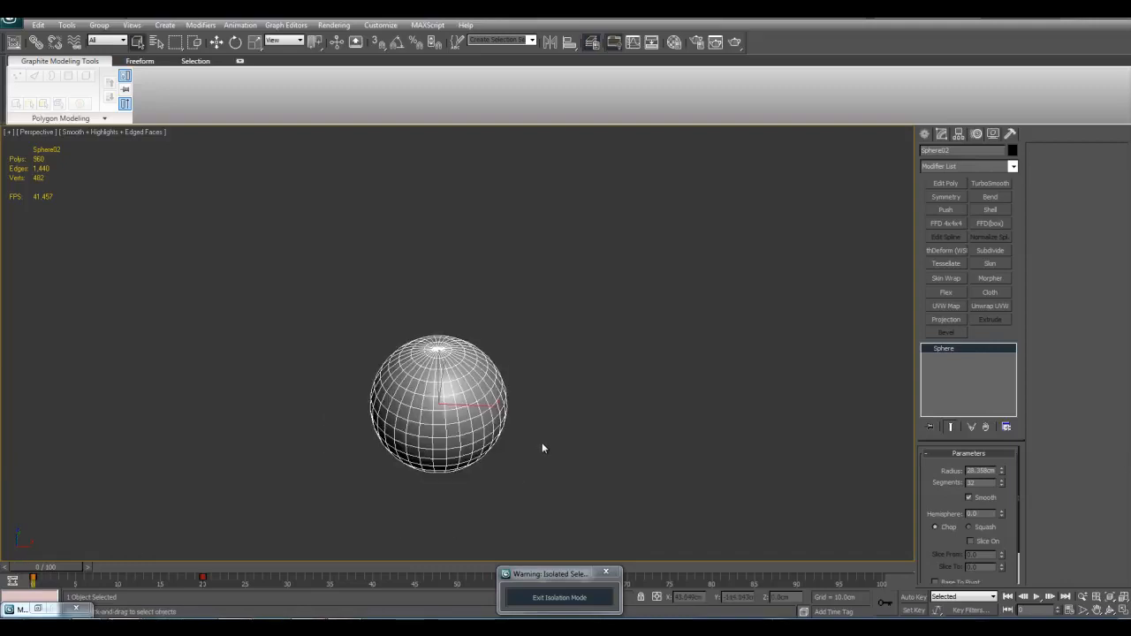
scroll(609, 417, up, 3)
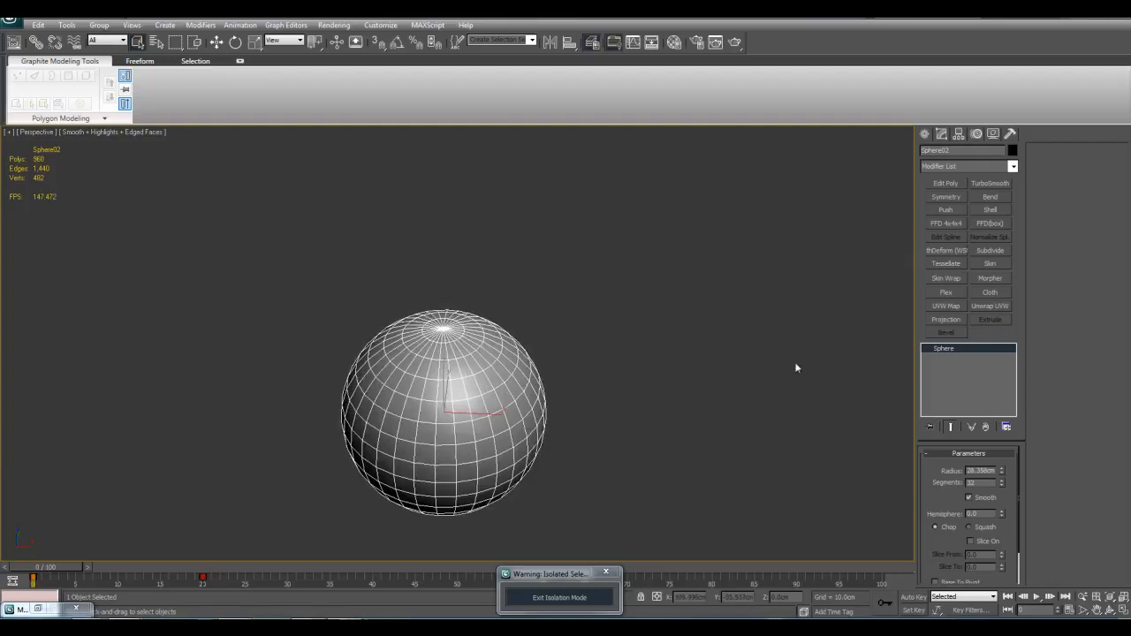
Step: Apply a Flex modifier to the animated sphere
click(1013, 167)
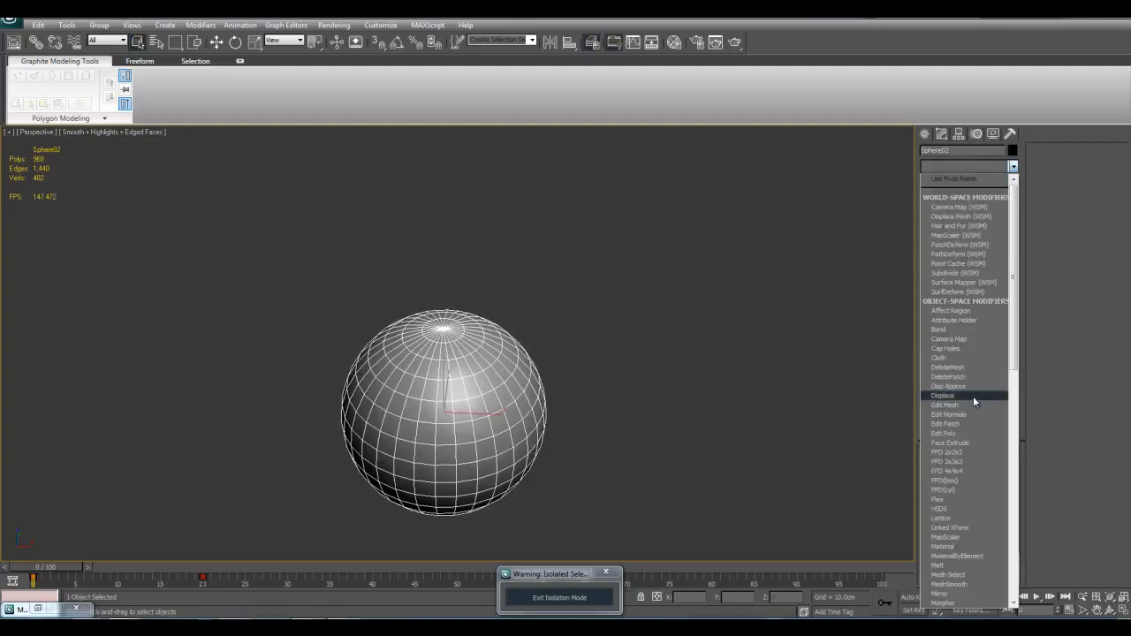
click(955, 499)
middle_drag(784, 381, 663, 326)
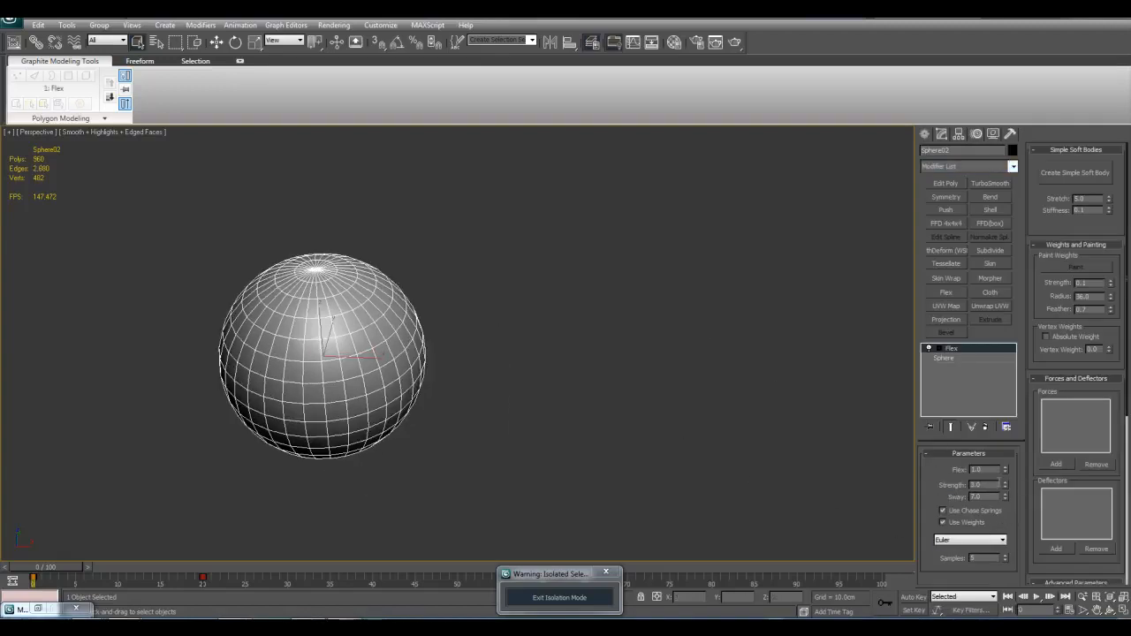
middle_drag(497, 291, 456, 335)
middle_drag(646, 424, 539, 426)
scroll(566, 390, down, 5)
Step: Play the animation with the default Flex settings, scrub back to frame 0 and examine the sphere
click(1038, 598)
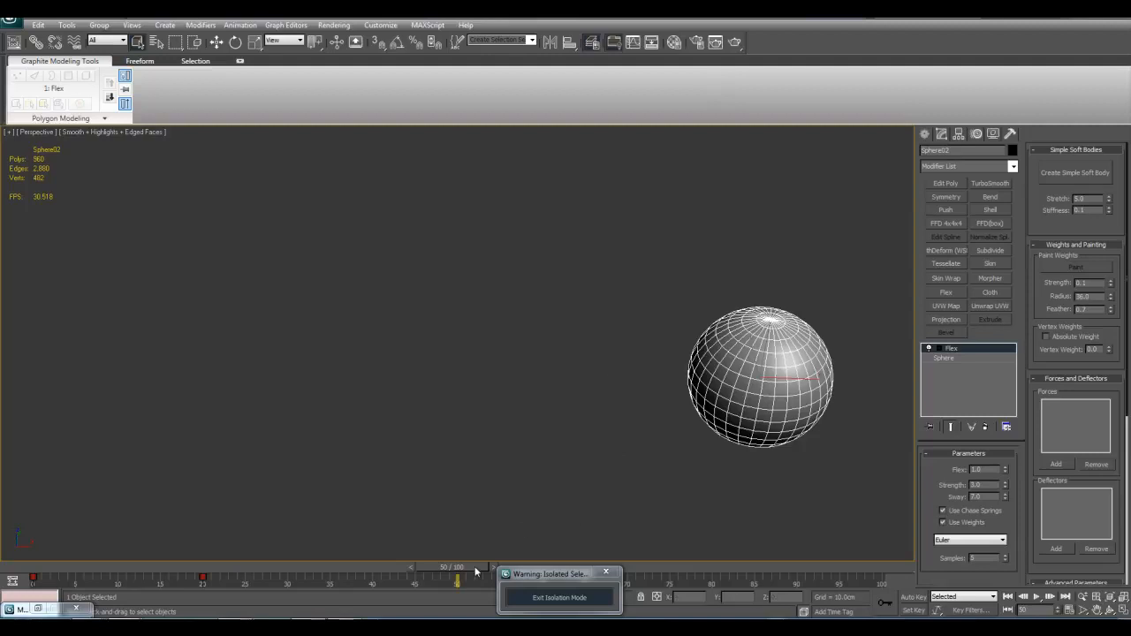
drag(457, 567, 70, 565)
middle_drag(406, 376, 531, 370)
scroll(642, 381, up, 4)
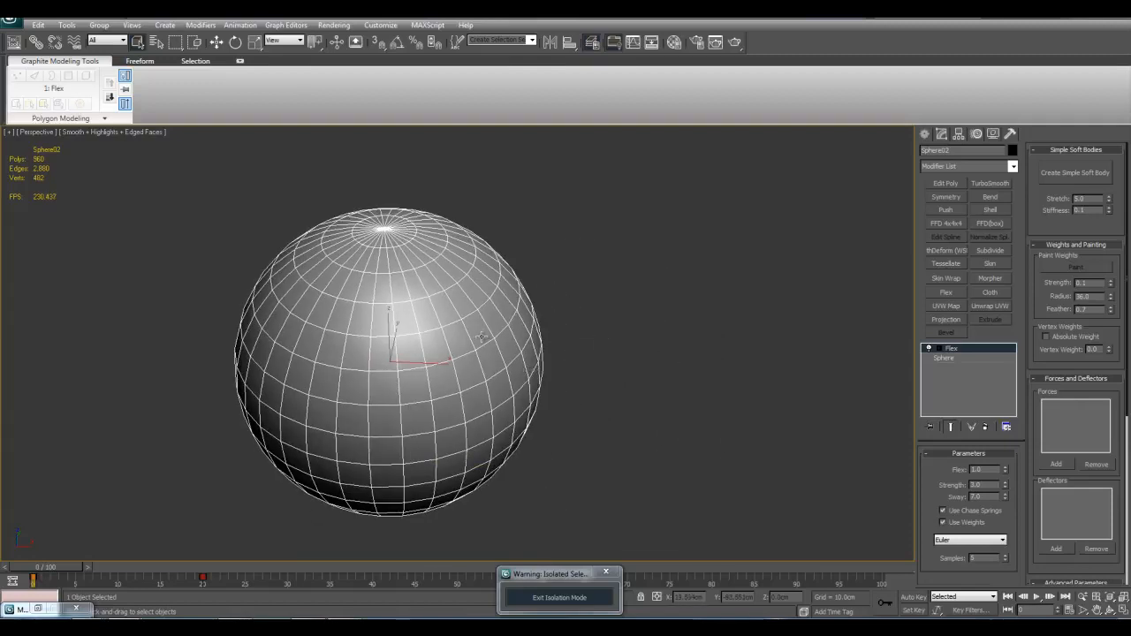
scroll(672, 369, down, 4)
middle_drag(680, 374, 648, 365)
scroll(649, 364, down, 2)
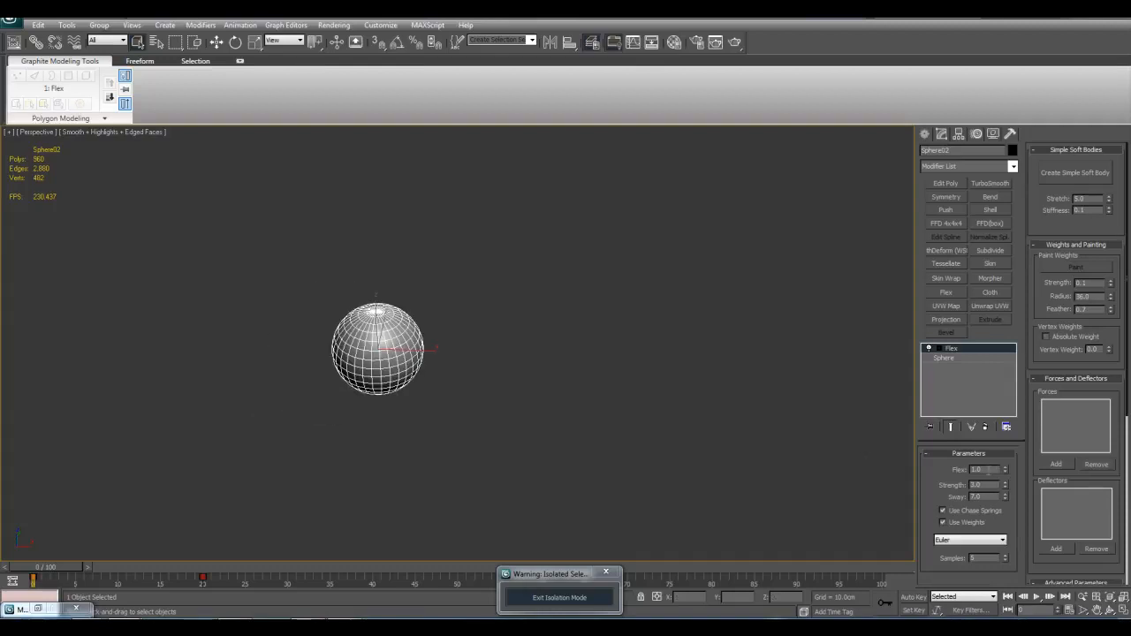
Step: Set the modifier's Flex value to 3 and play the animation
text(3)
key(Return)
middle_drag(734, 430, 717, 479)
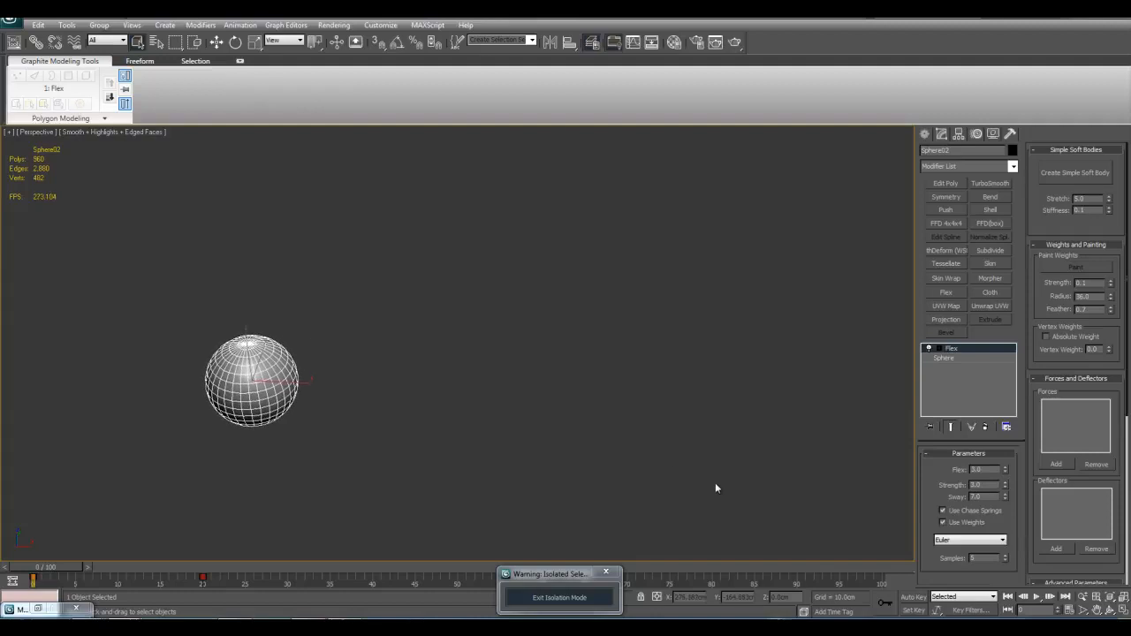
click(1036, 598)
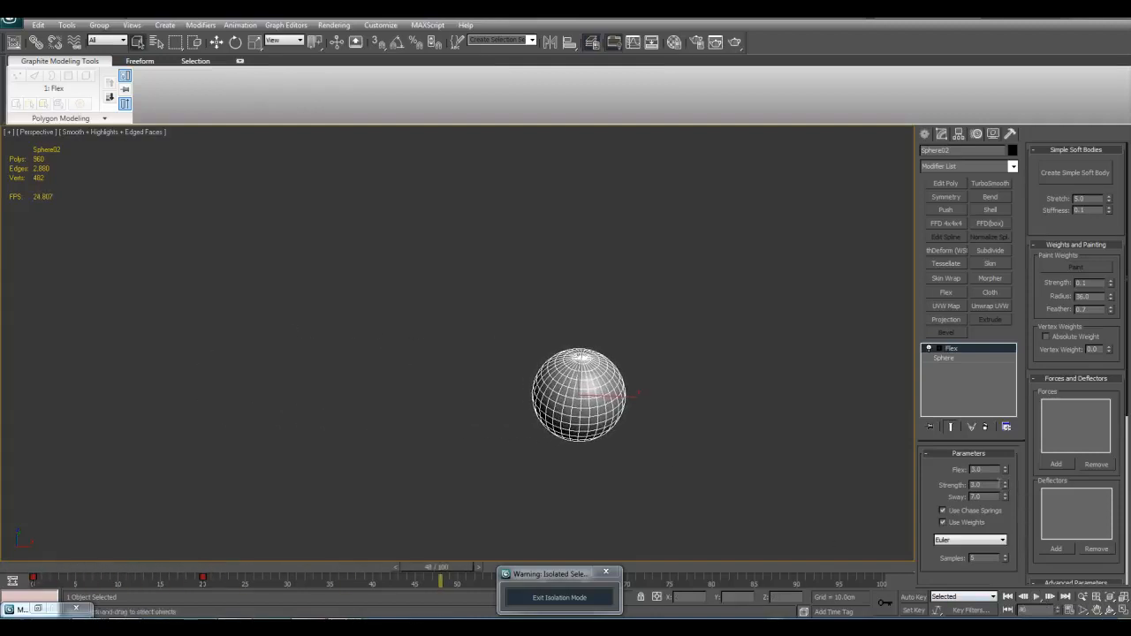
Step: Set the Flex modifier's Sway to 10 and replay the animation
text(10)
key(Return)
middle_drag(712, 433, 741, 419)
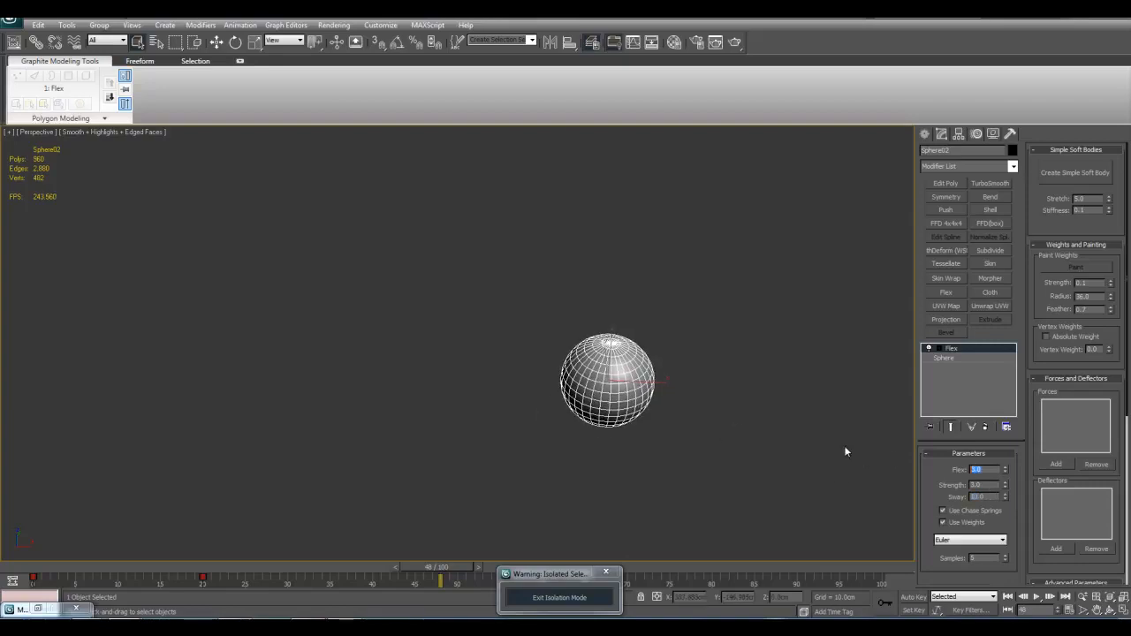
middle_drag(762, 470, 794, 477)
click(1036, 596)
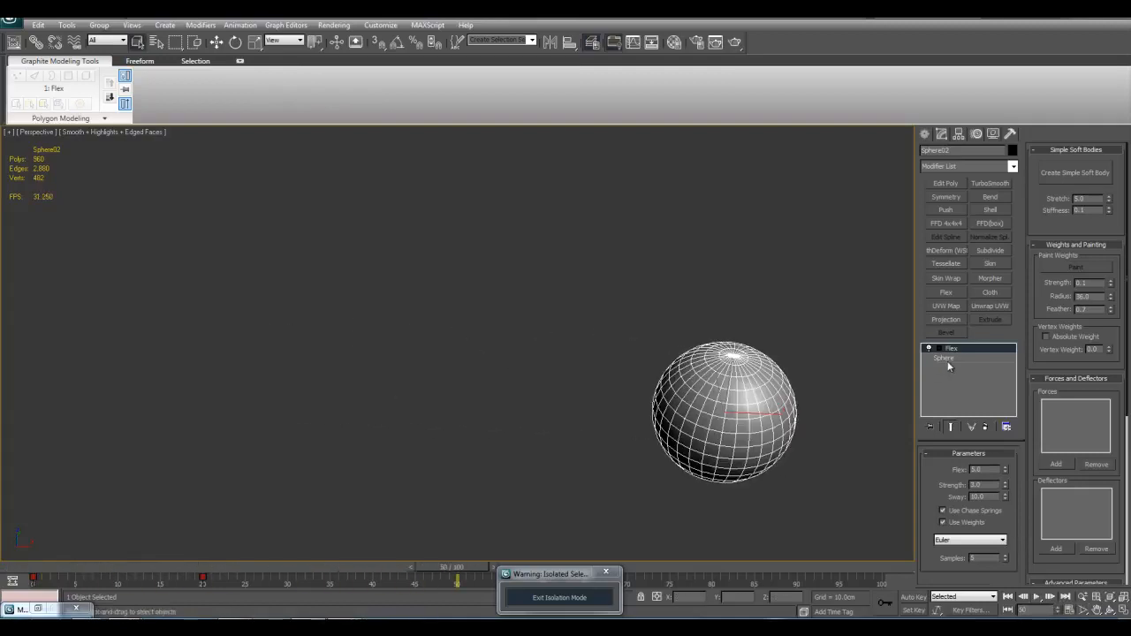
Step: Delete the Flex modifier from the sphere and return the animation to frame 0
click(943, 357)
right_click(961, 348)
click(977, 360)
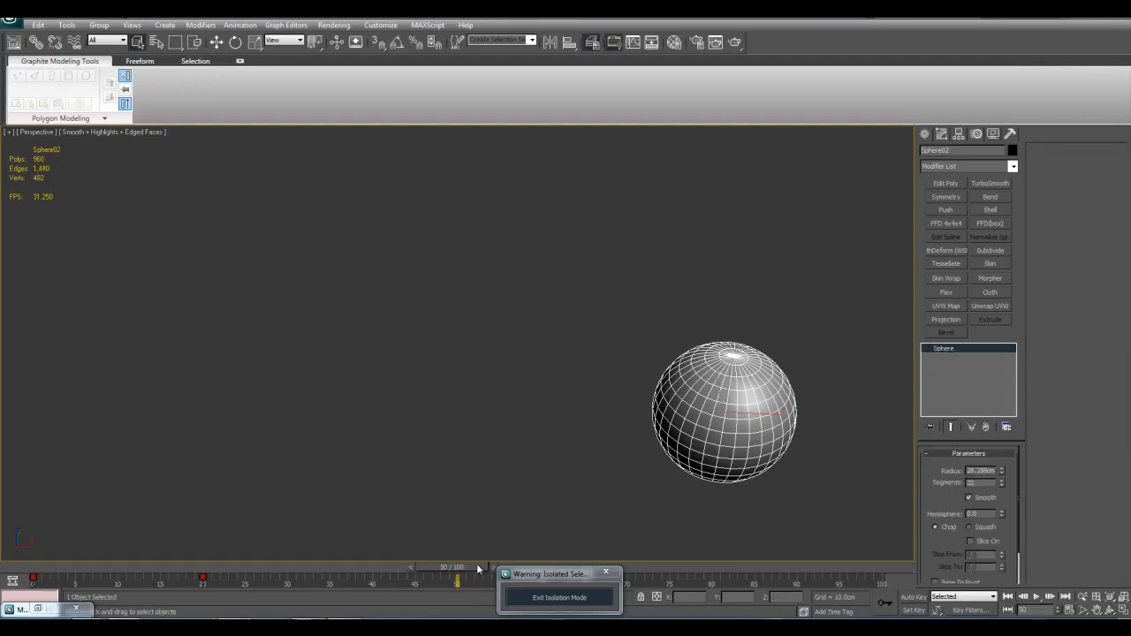
drag(180, 554, 9, 548)
Step: Add an Edit Poly modifier to the animated sphere and enter its Vertex level
click(938, 184)
key(1)
alt+middle_drag(546, 284, 585, 283)
scroll(581, 279, up, 3)
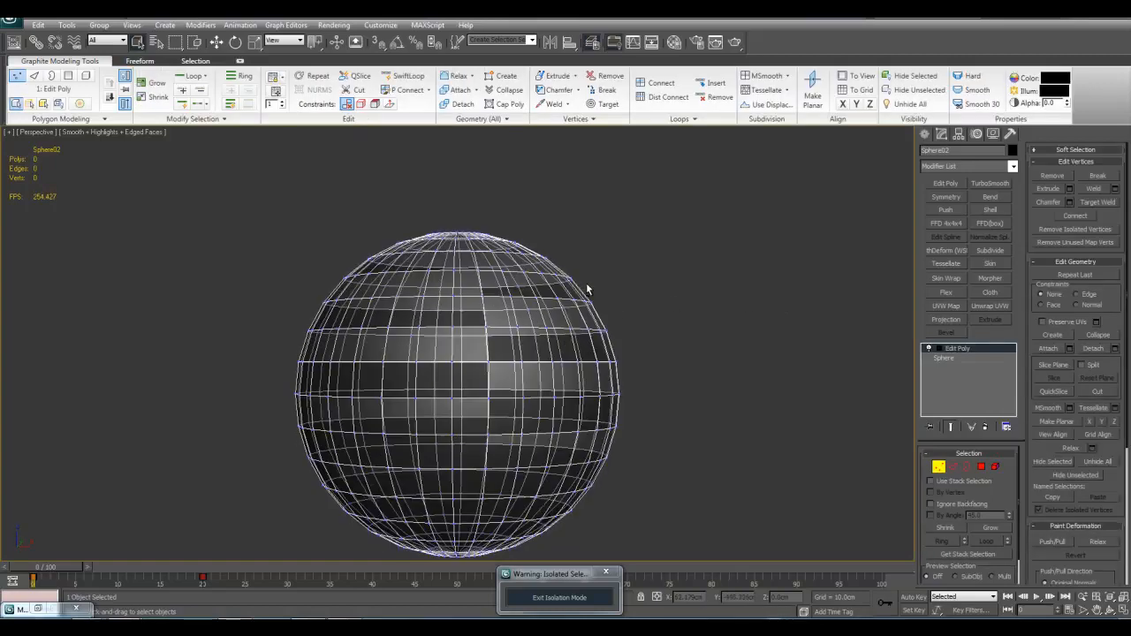
Step: Select the vertices of the sphere's upper half and enable Use Soft Selection in the Edit Poly modifier
drag(231, 202, 772, 353)
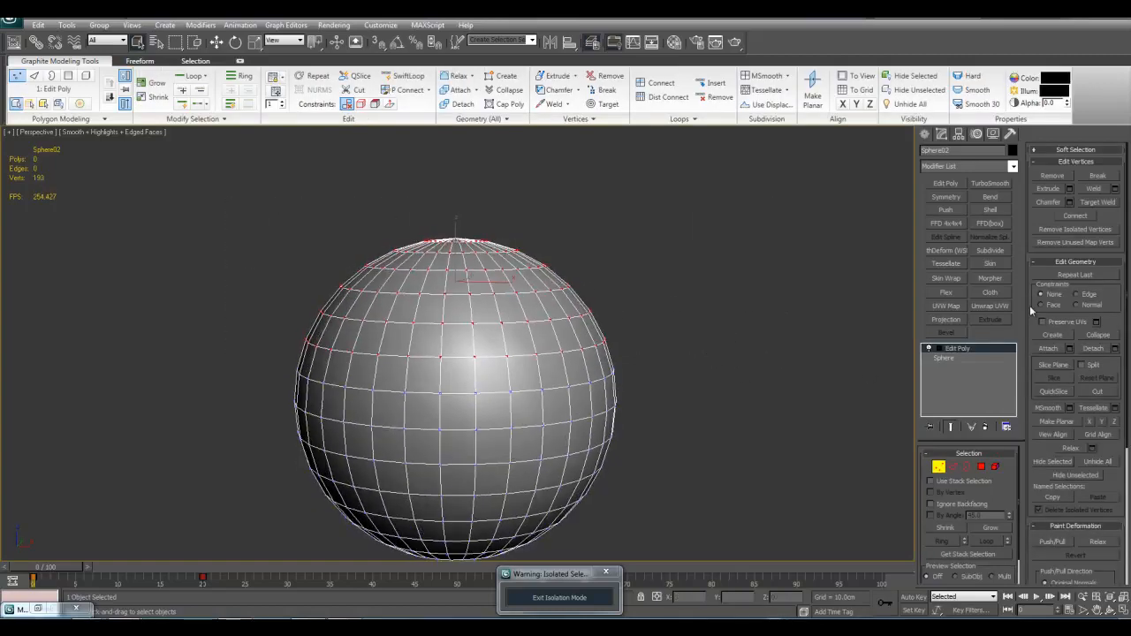
click(1067, 150)
click(1068, 165)
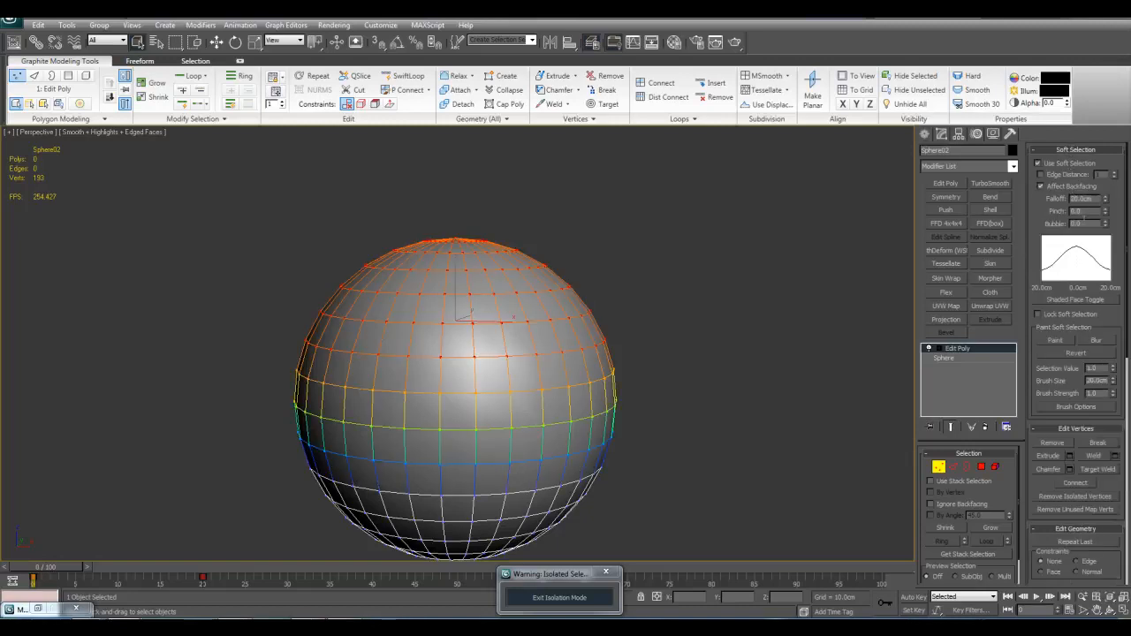
Step: Add a Flex modifier above Edit Poly on the sphere and set its Flex value to 4
click(1014, 167)
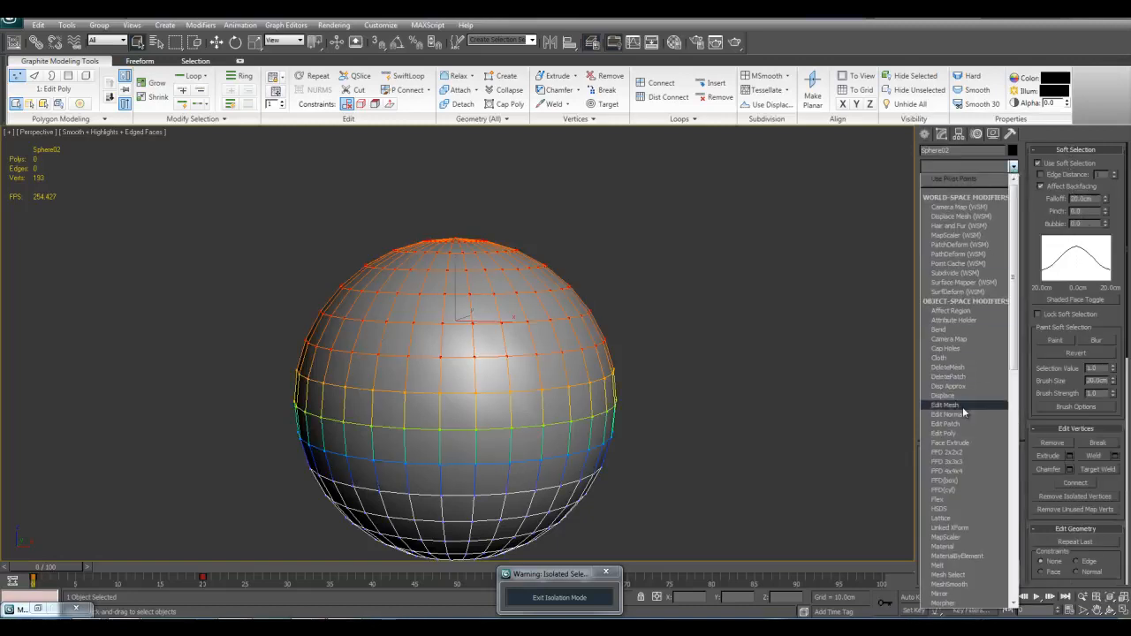
click(951, 496)
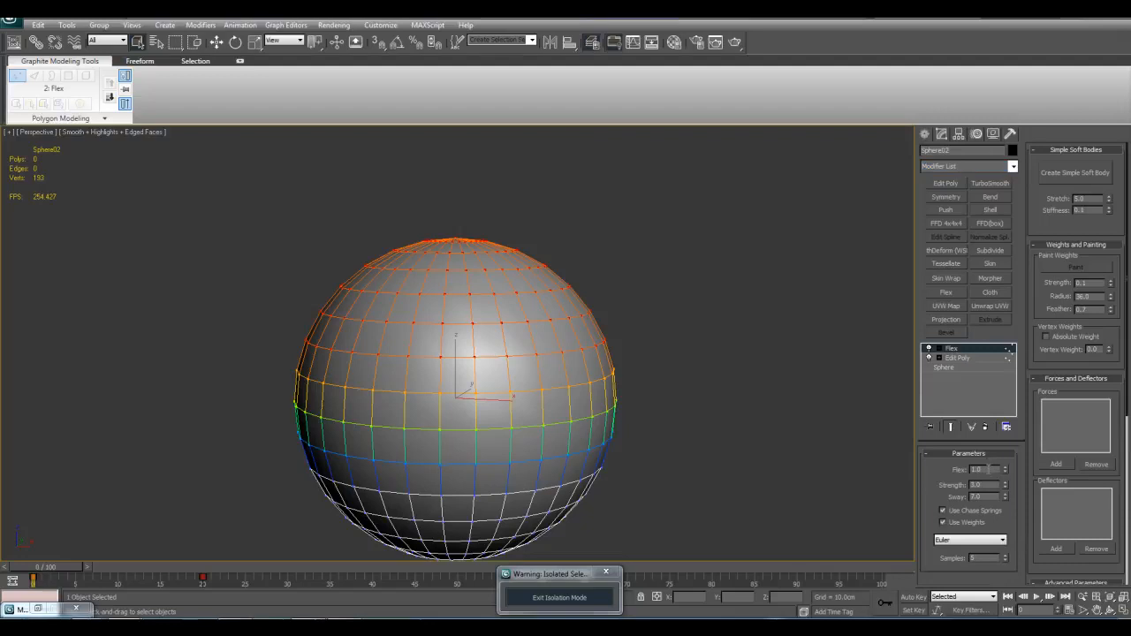
middle_drag(653, 390, 606, 374)
scroll(606, 374, down, 3)
middle_drag(667, 404, 521, 388)
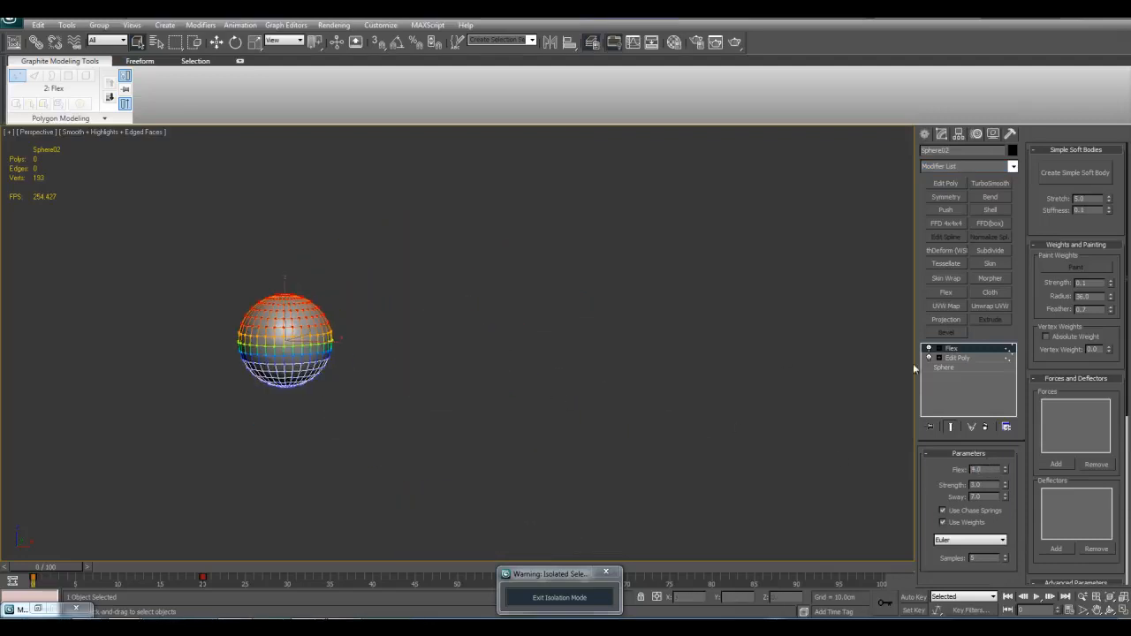
Step: Deselect the sphere, play the animation to preview the flexing, then stop it and return to frame 0
click(392, 359)
middle_drag(592, 400, 535, 452)
middle_drag(617, 347, 436, 395)
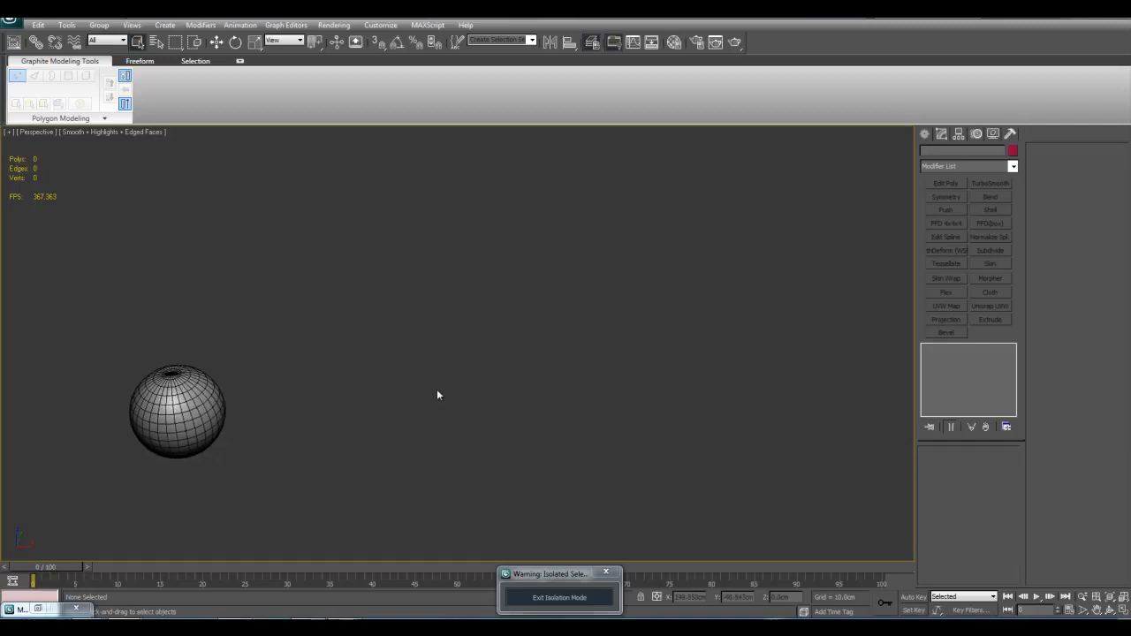
click(1036, 598)
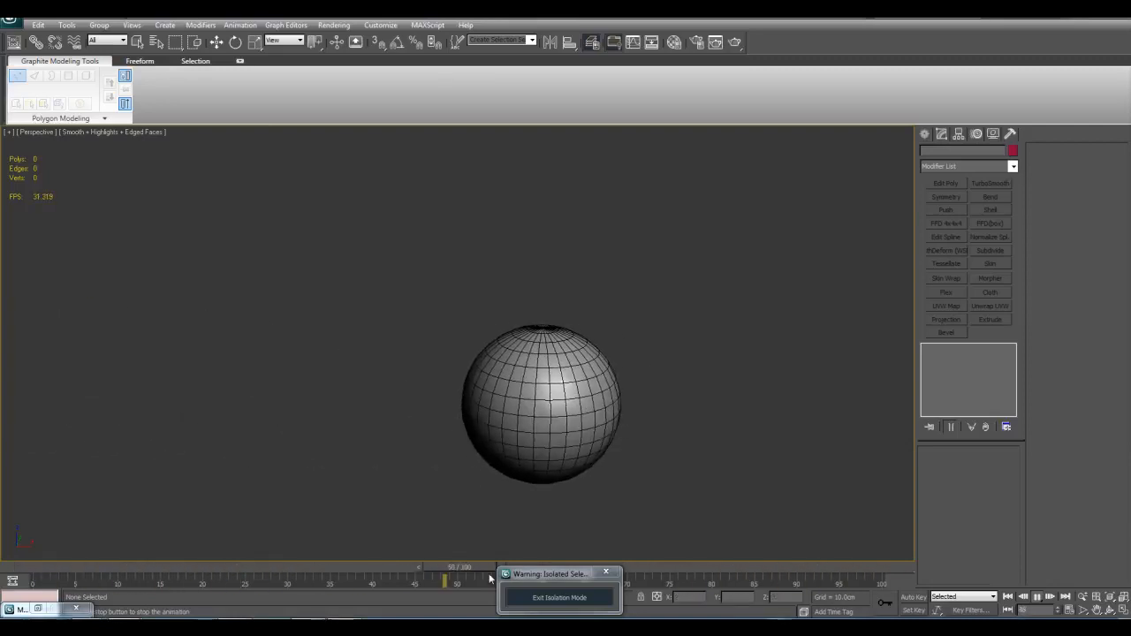
click(1035, 597)
drag(792, 568, 59, 570)
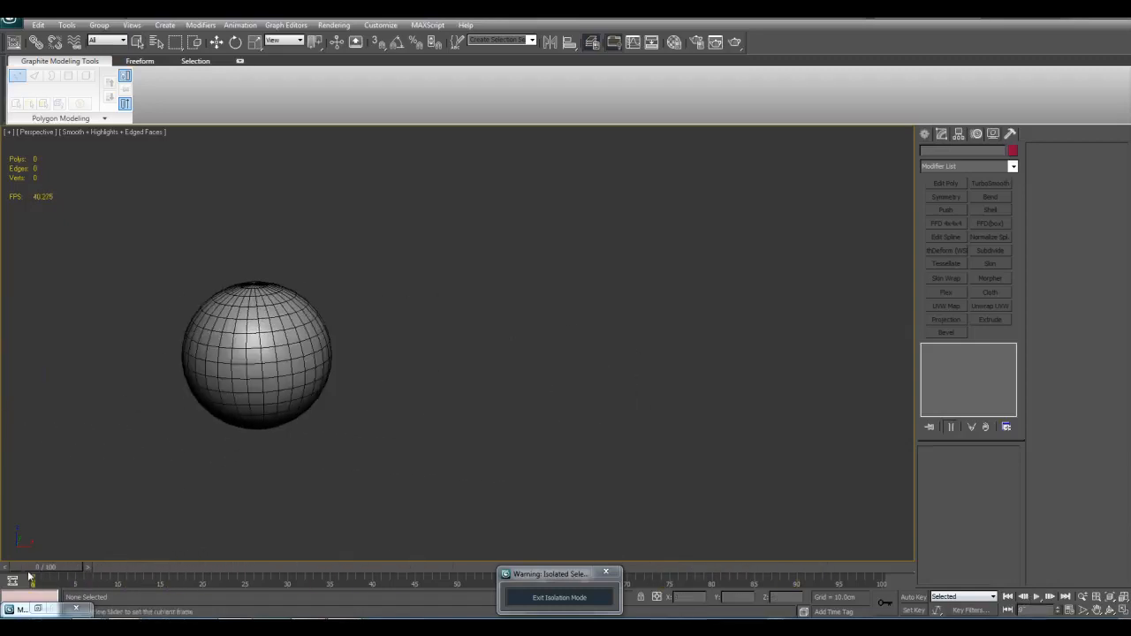
Step: Scrub the timeline gradually from frame 0 to frame 46 to inspect how the sphere deforms
middle_drag(368, 360, 264, 436)
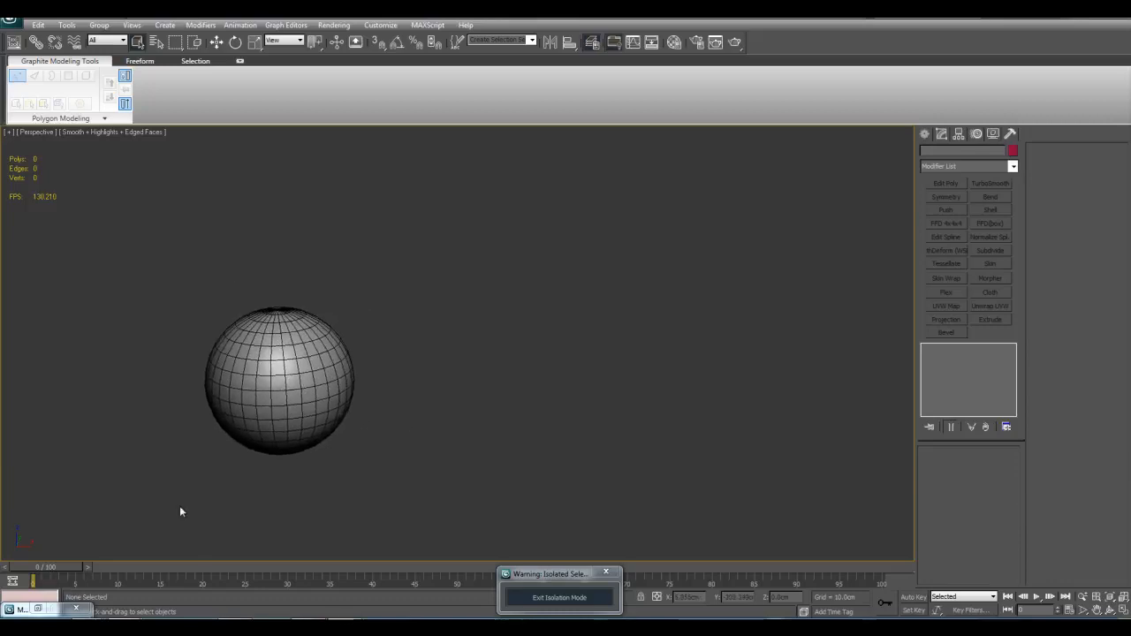
drag(62, 564, 91, 568)
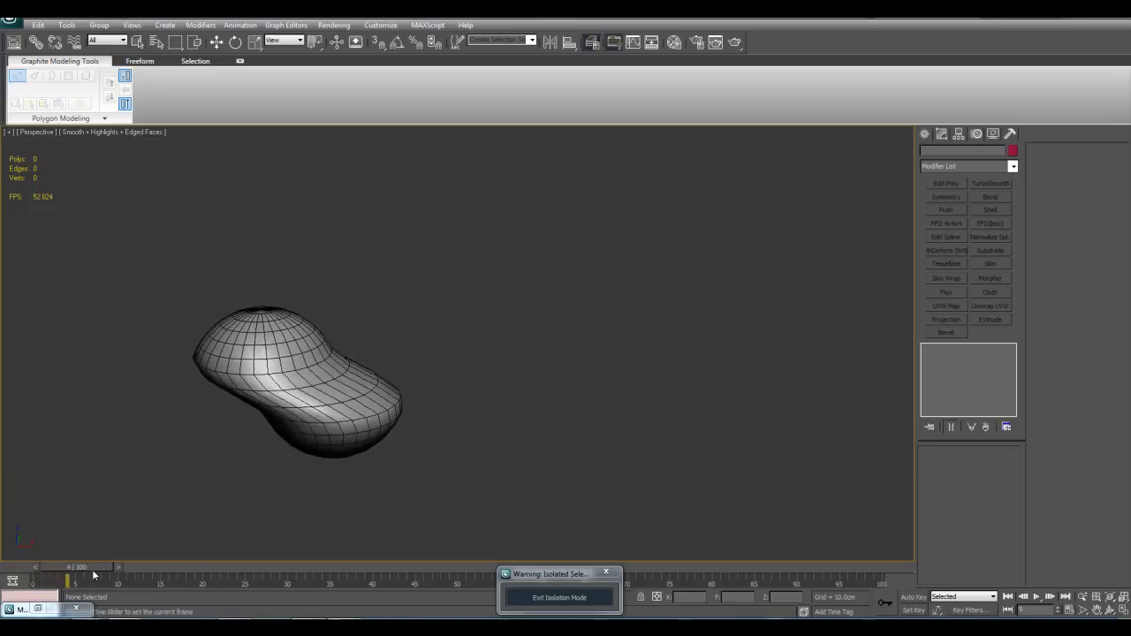
click(352, 450)
click(419, 469)
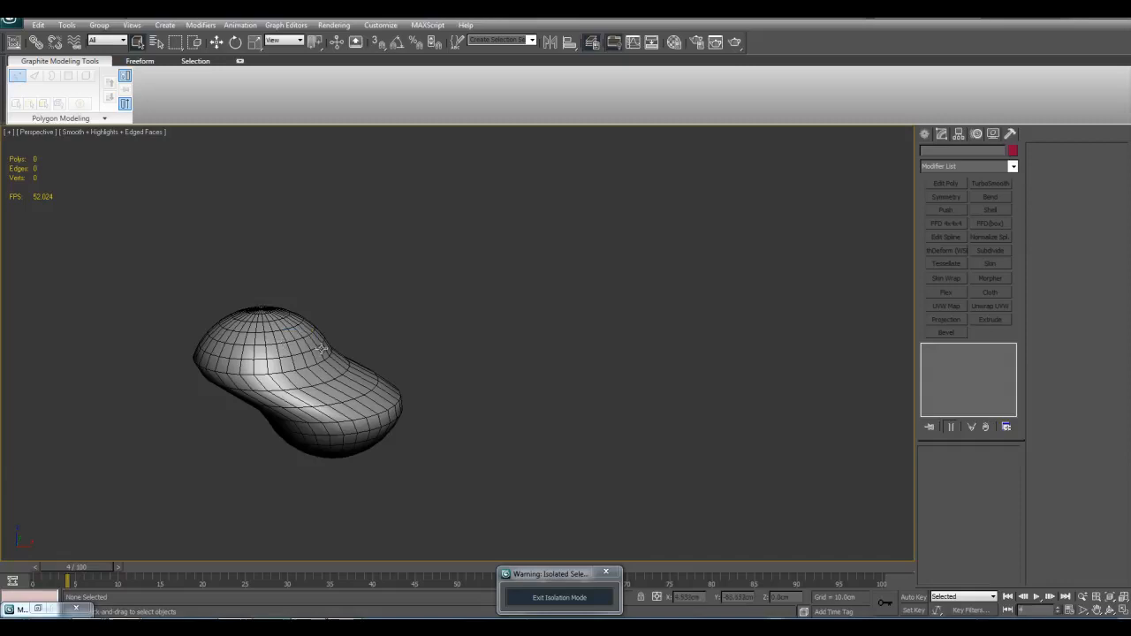
drag(84, 574, 190, 590)
middle_drag(622, 469, 319, 441)
drag(190, 576, 424, 583)
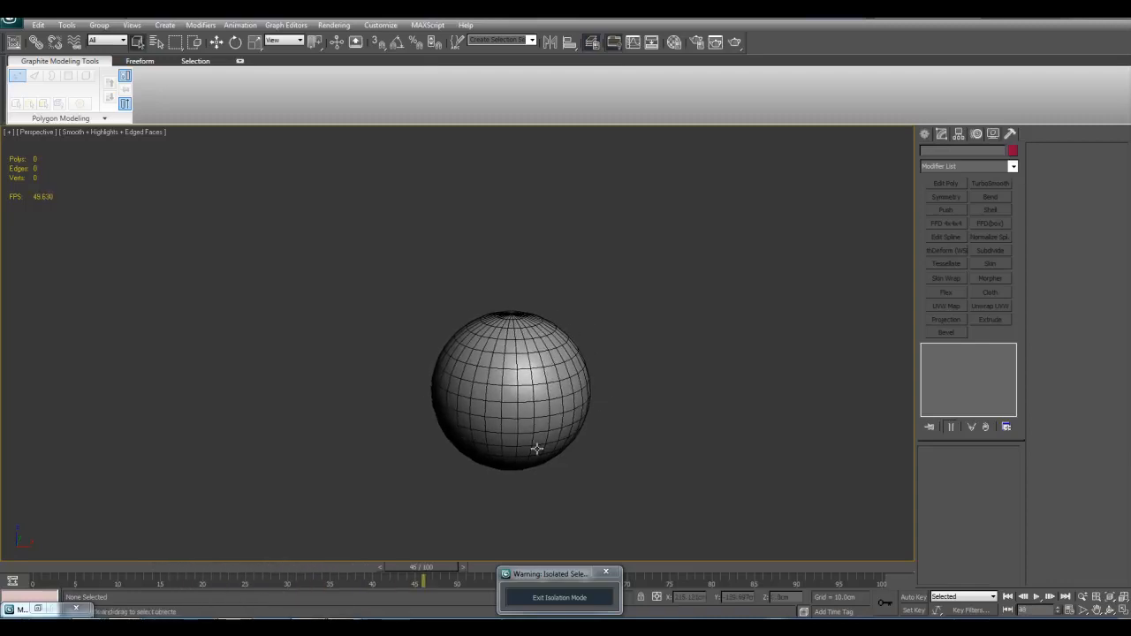
Step: Select the sphere again and return the animation to frame 0
click(536, 435)
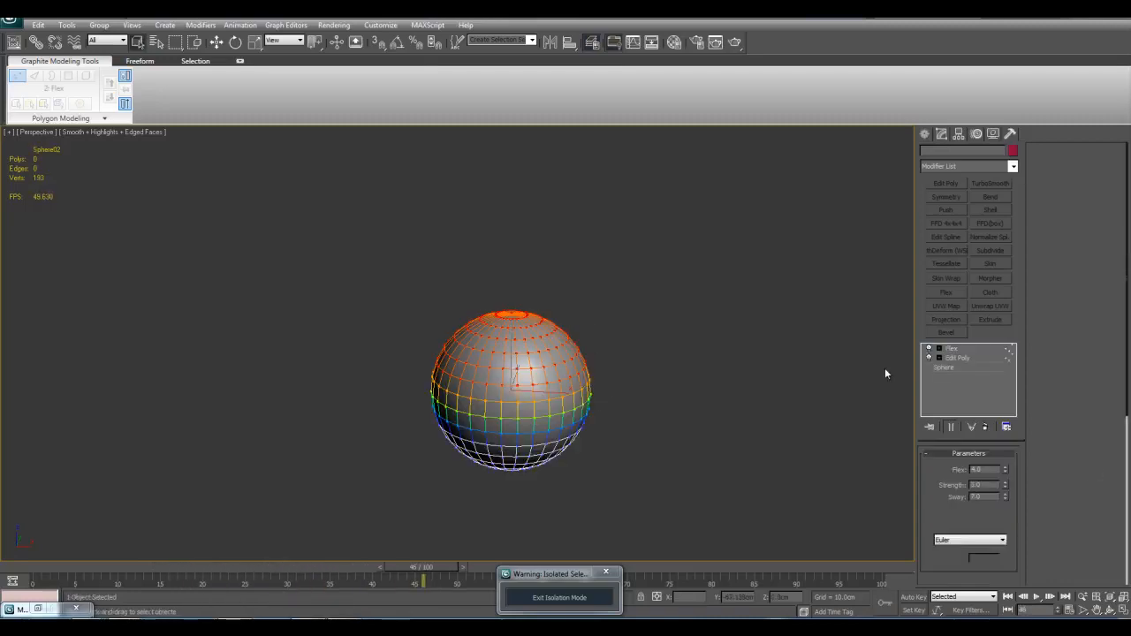
click(1007, 597)
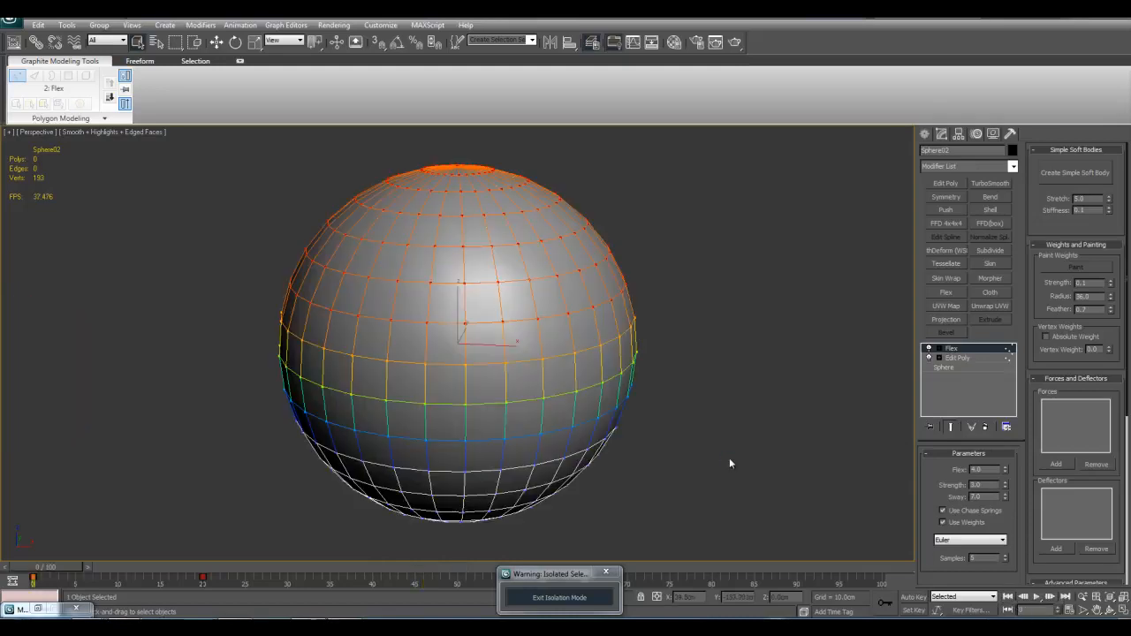
click(685, 375)
click(542, 350)
Step: Examine the Flex modifier's force and deflector options, Advanced Parameters and Advanced Springs settings
scroll(1045, 361, down, 1)
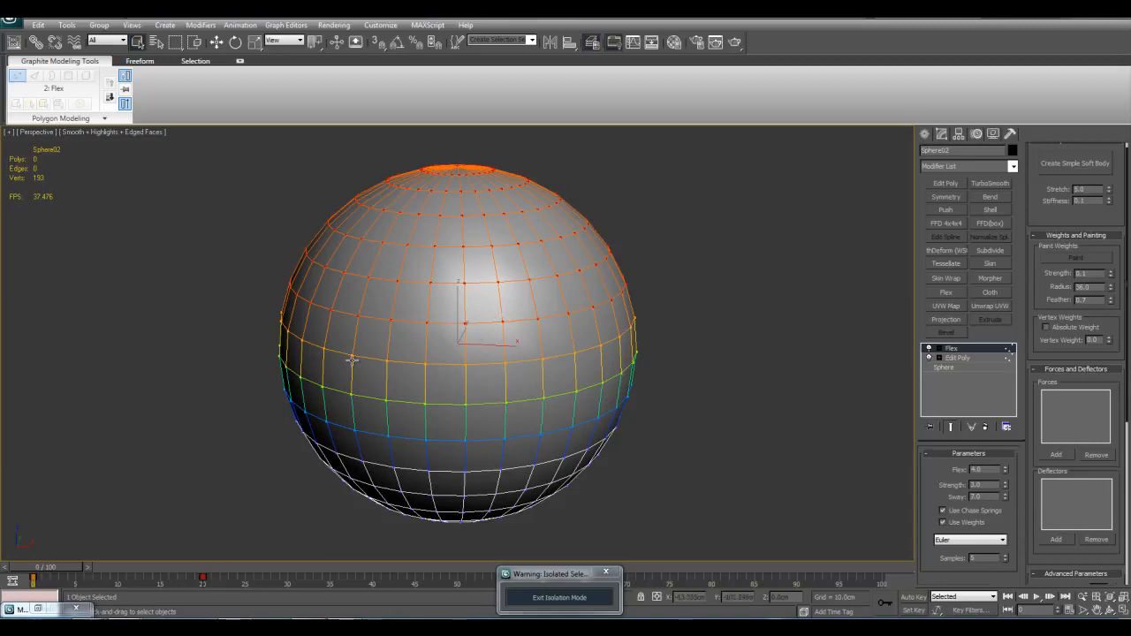
scroll(1065, 353, down, 3)
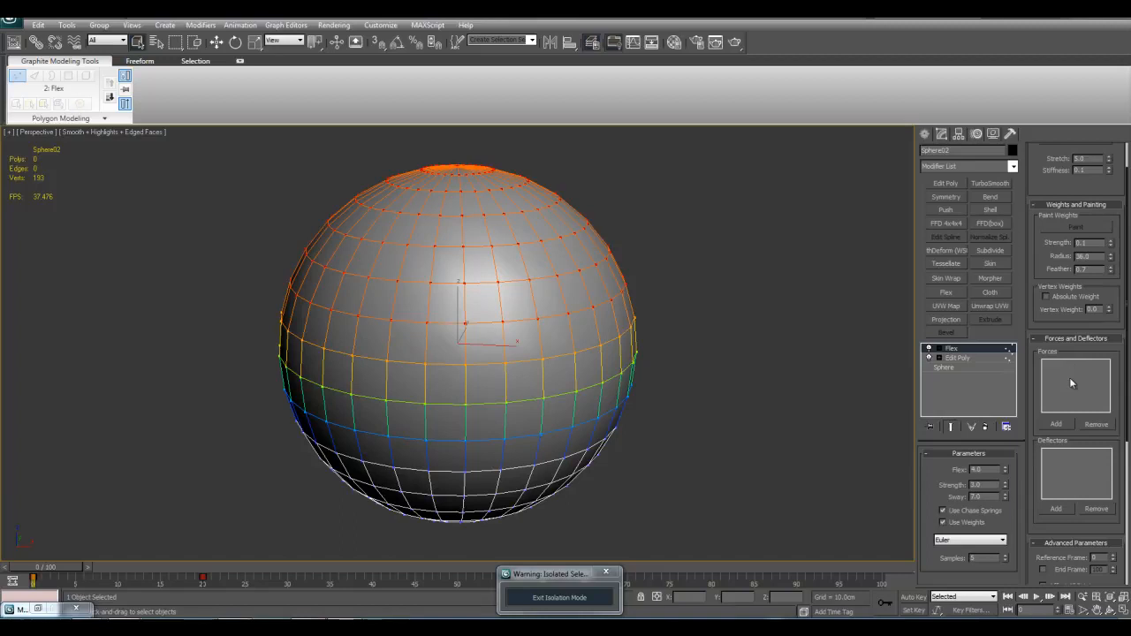
click(1060, 425)
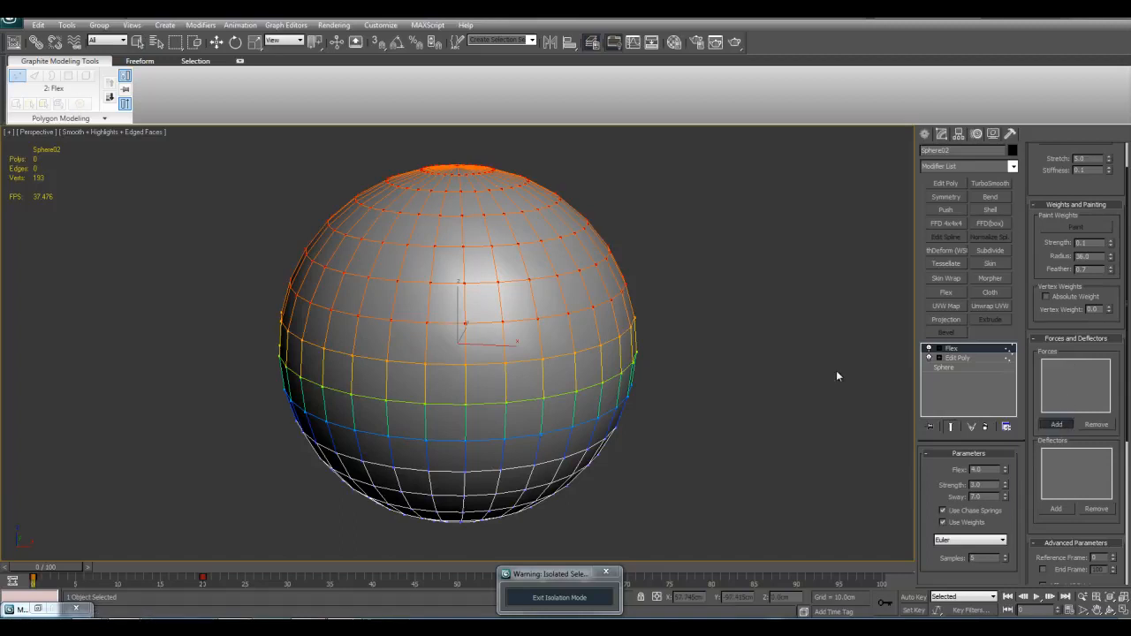
key(w)
middle_drag(762, 356, 748, 365)
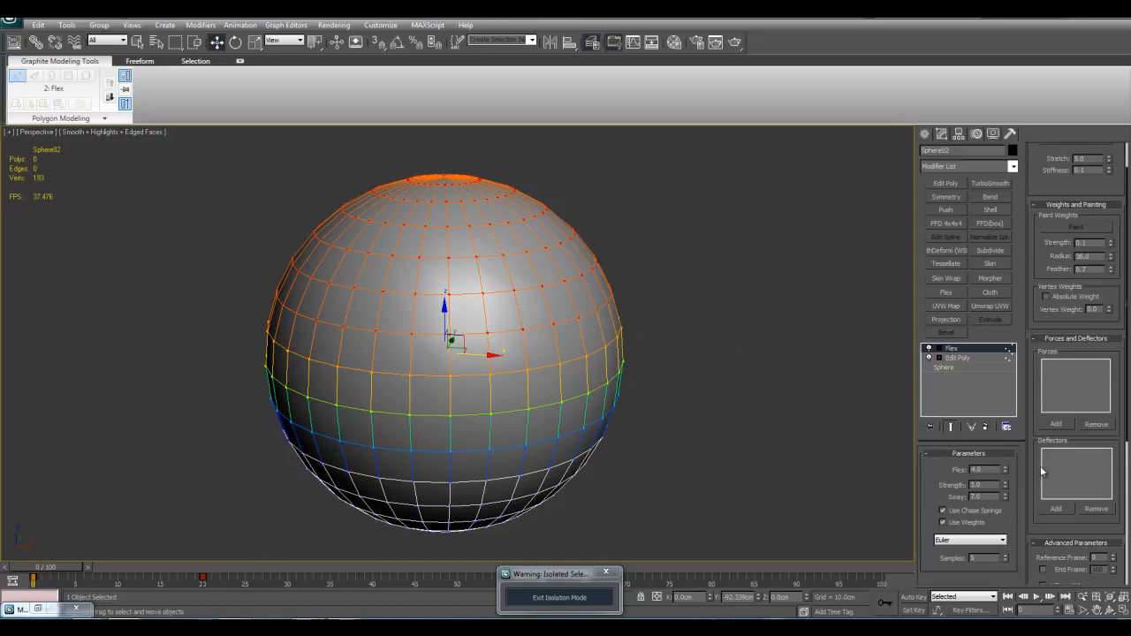
drag(1040, 483, 1033, 350)
drag(1038, 471, 1039, 374)
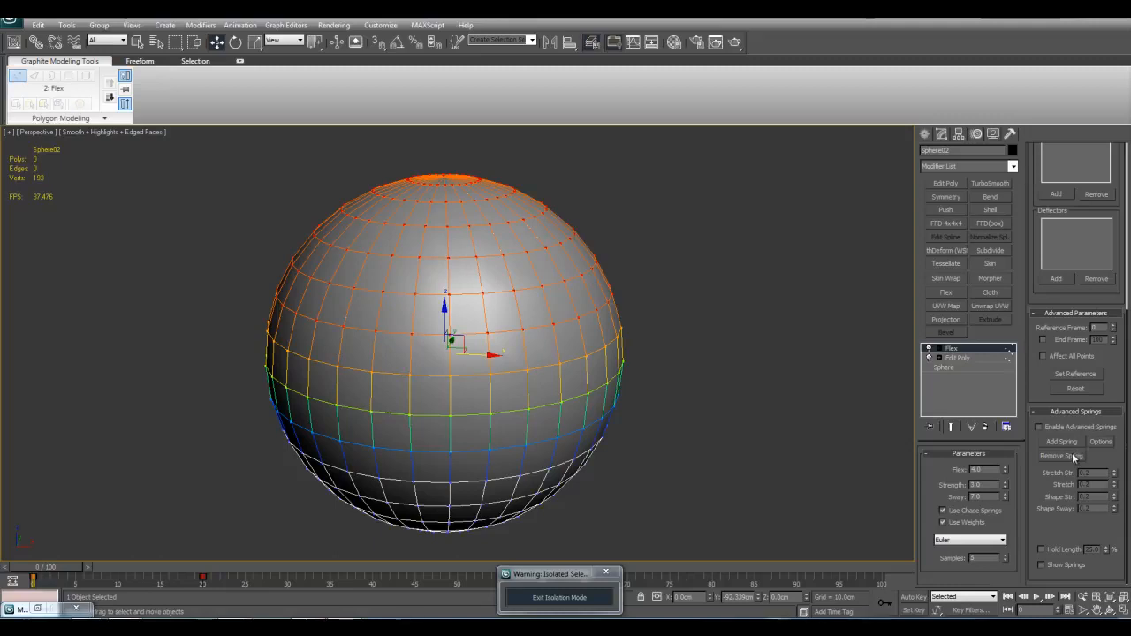
middle_drag(525, 270, 572, 301)
middle_drag(479, 330, 419, 300)
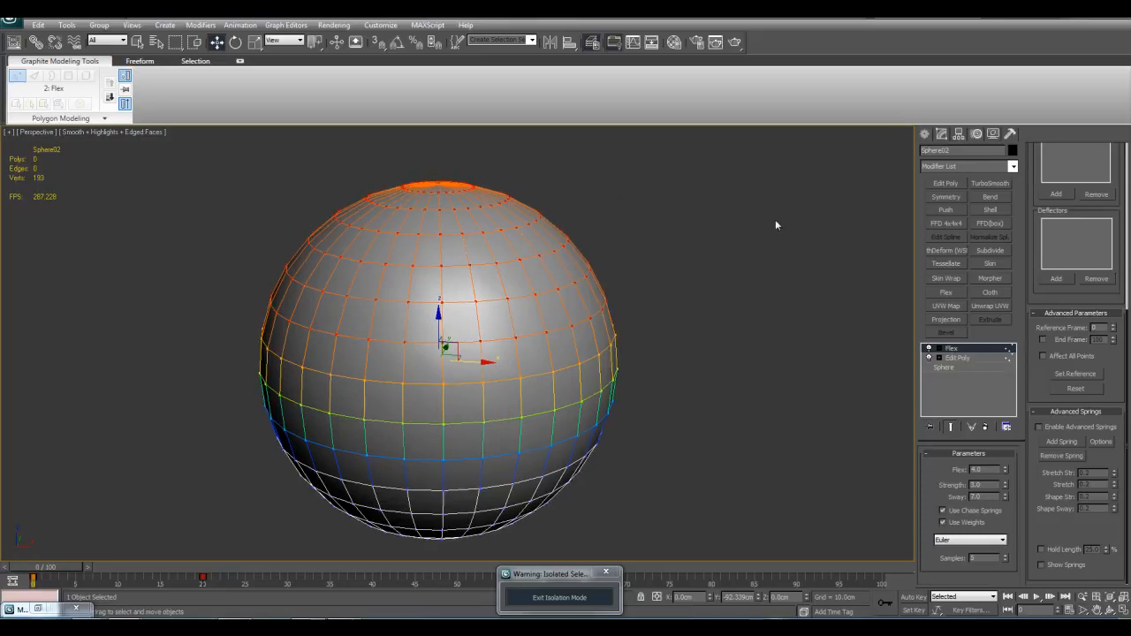
middle_drag(775, 223, 816, 313)
scroll(771, 359, down, 5)
middle_drag(770, 360, 766, 357)
middle_drag(669, 384, 706, 356)
scroll(706, 356, up, 3)
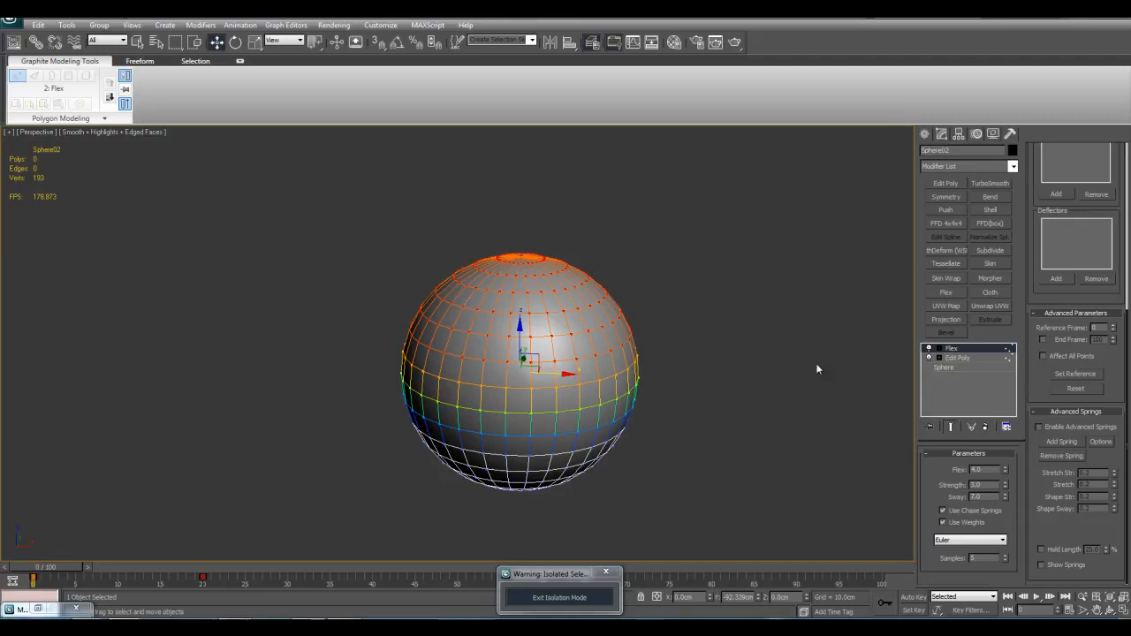
middle_drag(826, 325, 815, 316)
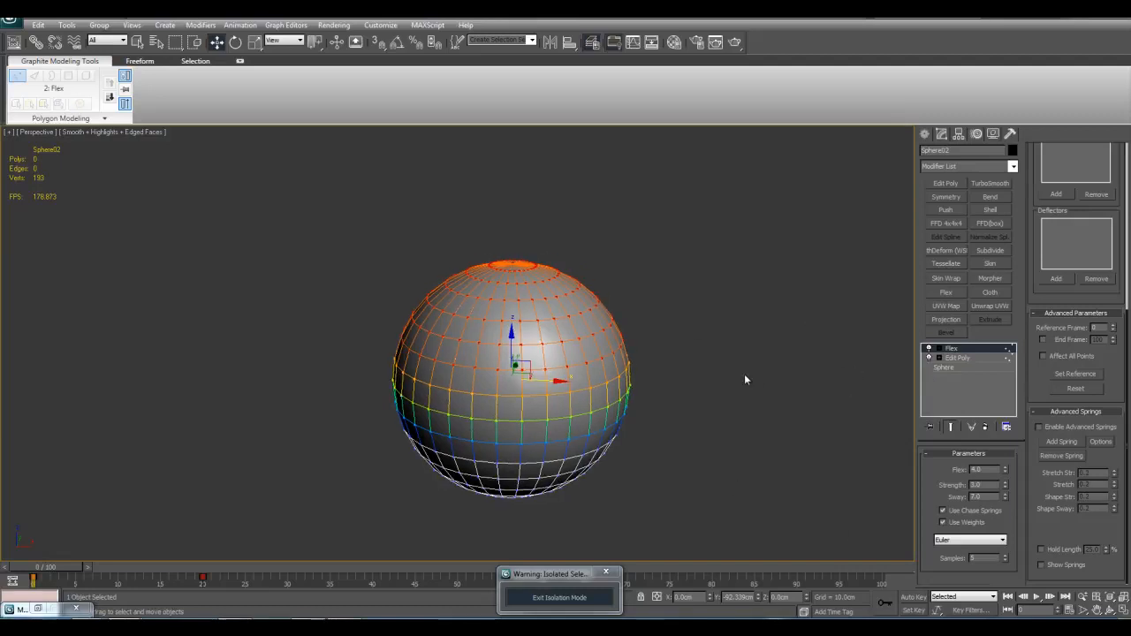
scroll(629, 375, up, 2)
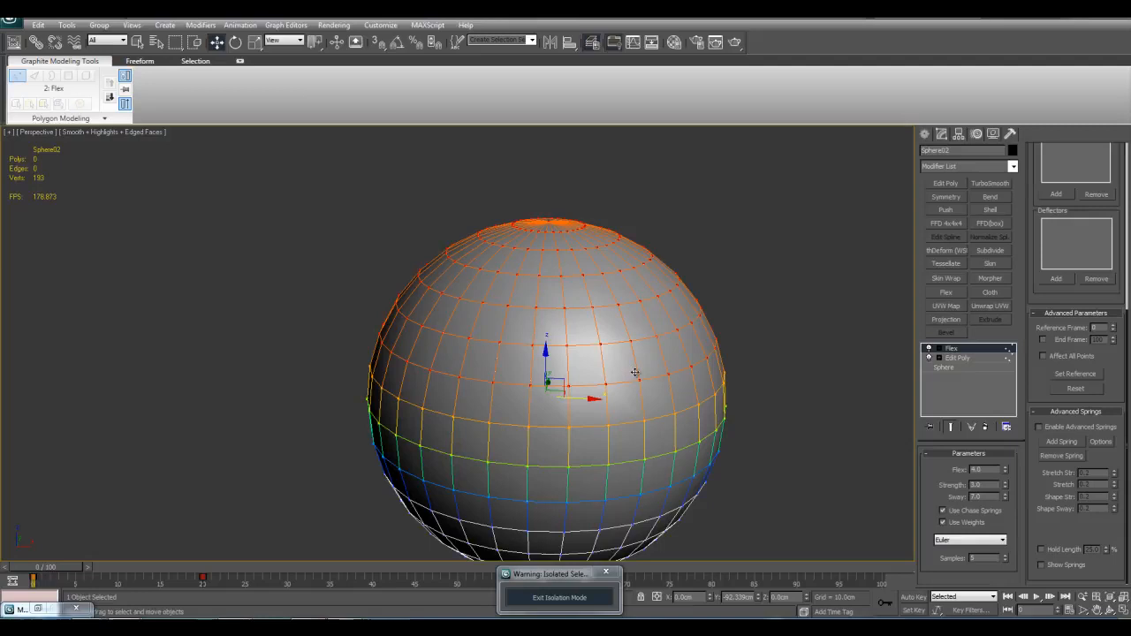
middle_drag(696, 371, 626, 386)
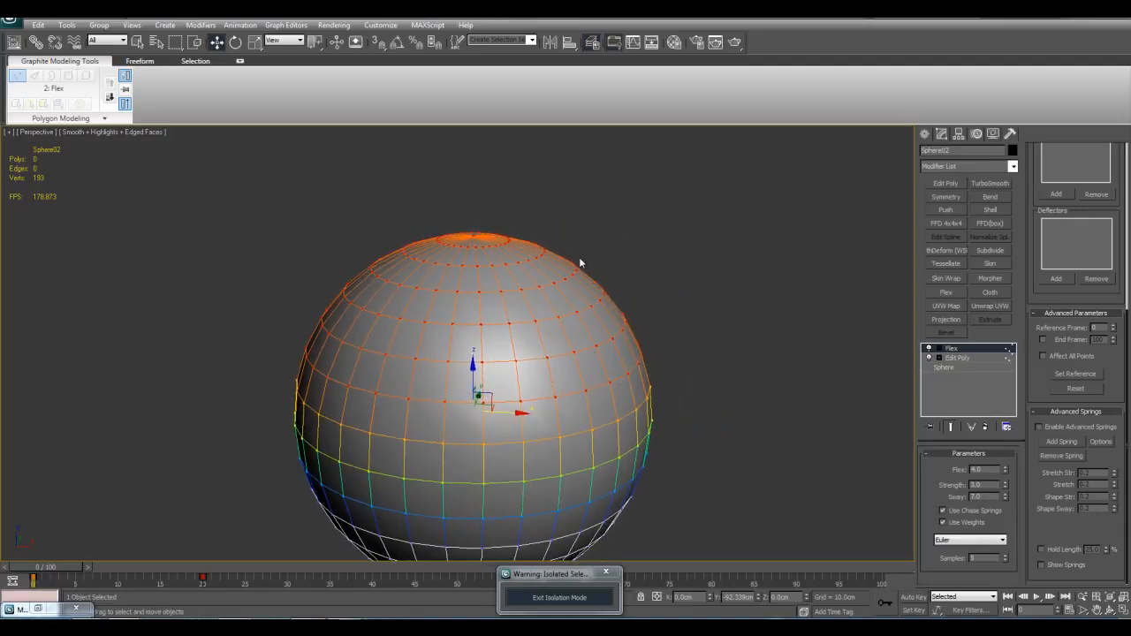
mouse_move(714, 288)
alt+middle_down()
mouse_move(727, 272)
mouse_move(709, 286)
alt+middle_up()
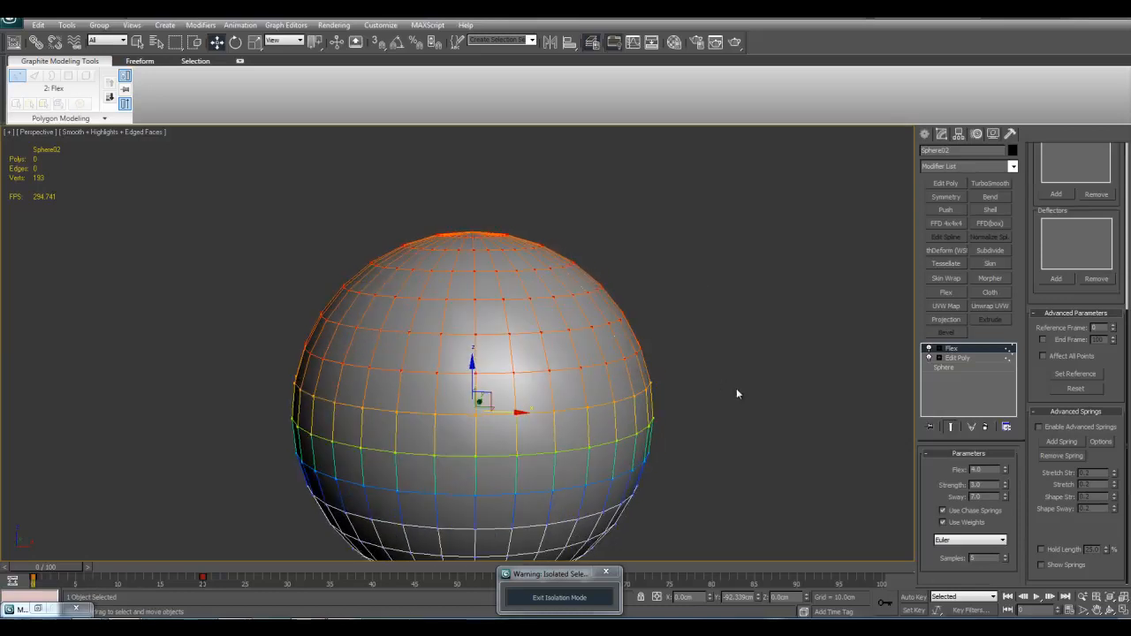
Step: Expand the Flex modifier and go through its Center, Edge Vertices and Weights & Springs levels
click(936, 350)
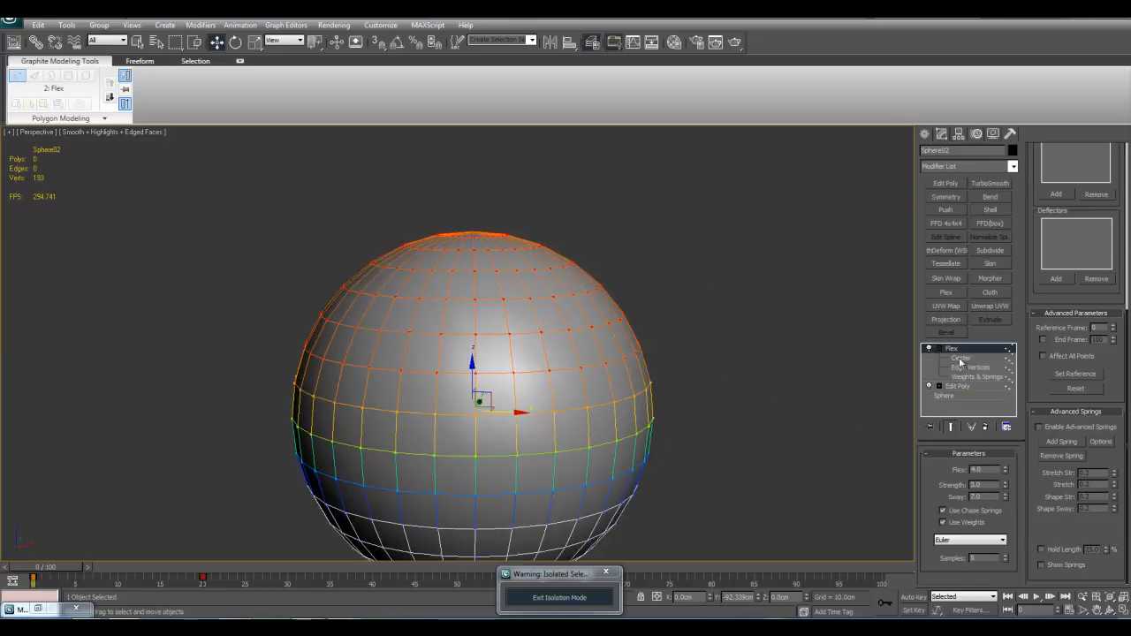
click(961, 358)
click(966, 366)
click(968, 377)
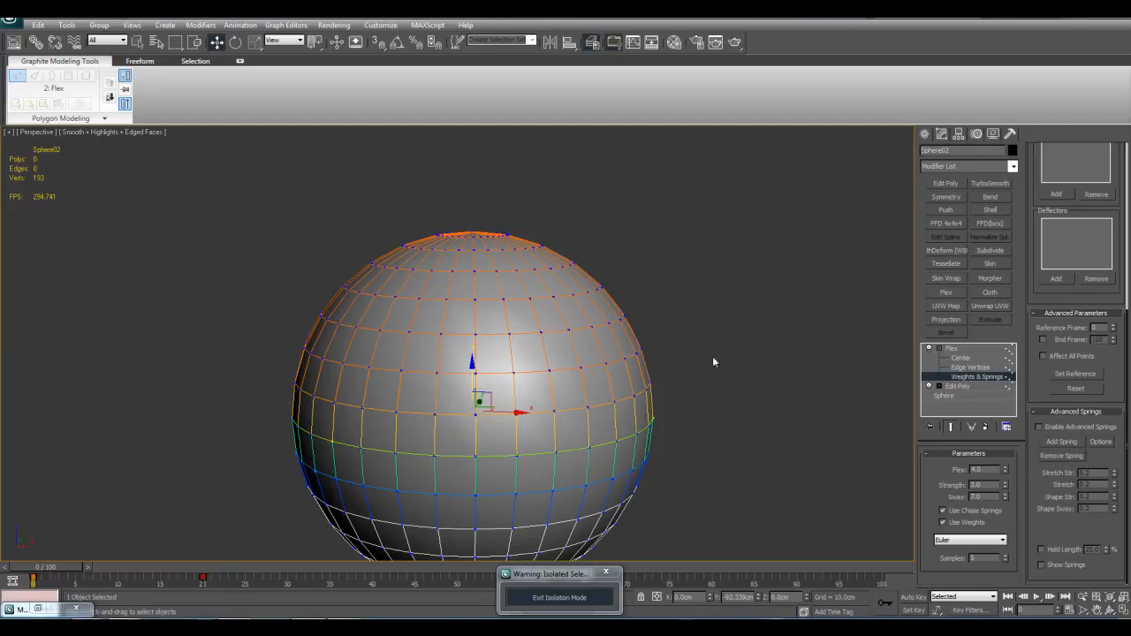
middle_drag(712, 356, 758, 343)
middle_drag(694, 322, 710, 297)
scroll(709, 299, down, 3)
scroll(710, 299, up, 4)
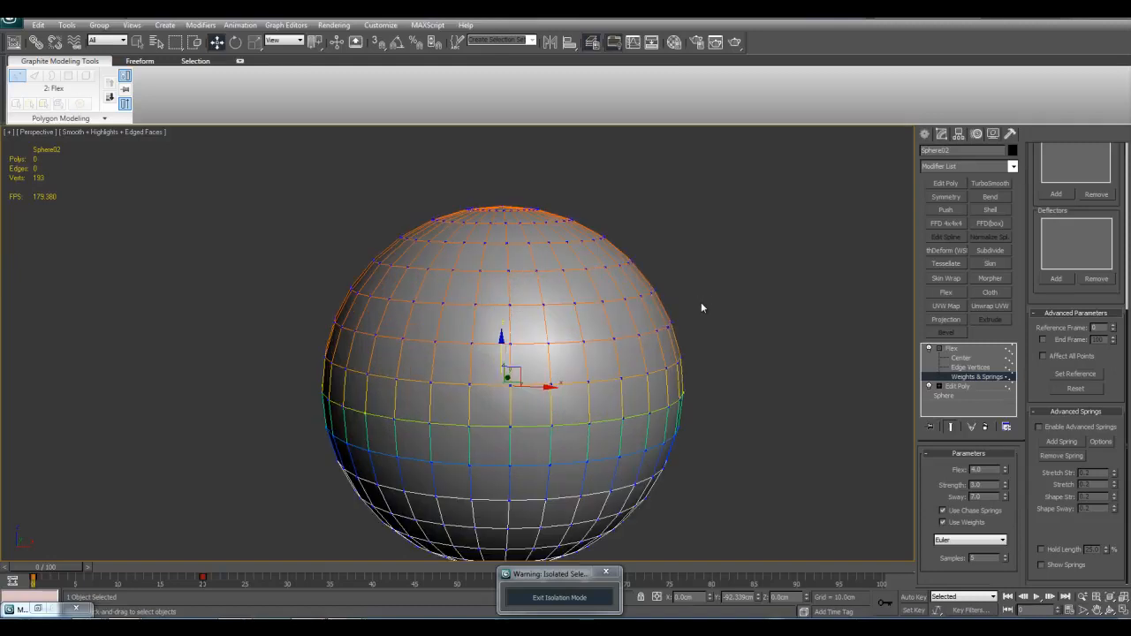
middle_drag(537, 255, 544, 295)
middle_drag(559, 248, 543, 263)
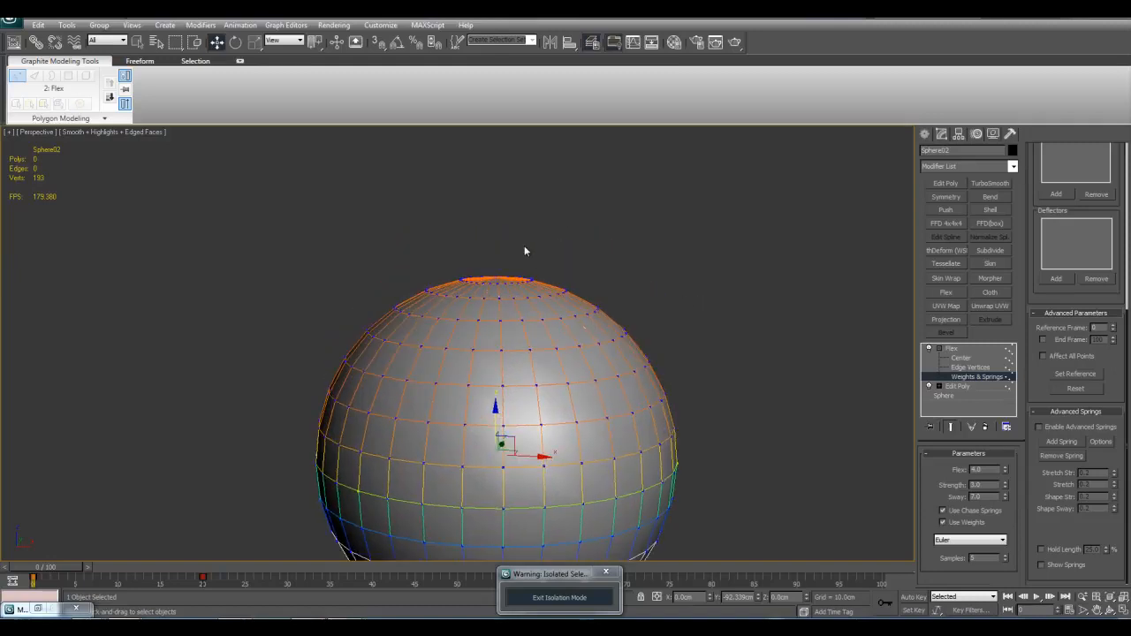
scroll(511, 265, down, 4)
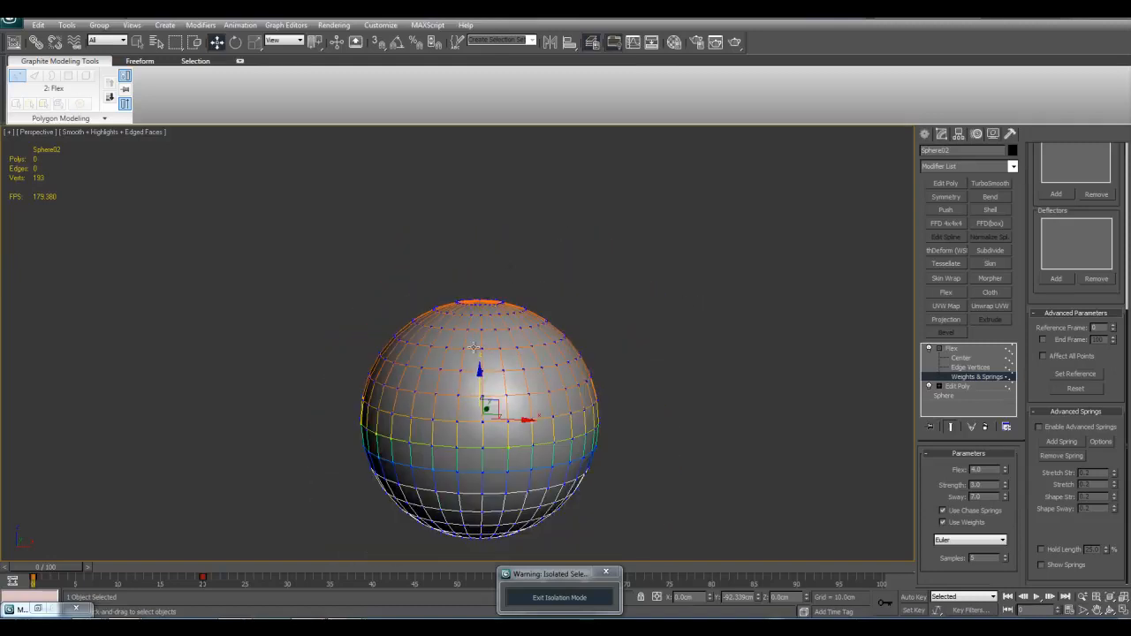
middle_drag(557, 330, 551, 411)
middle_drag(582, 367, 592, 270)
scroll(596, 310, up, 3)
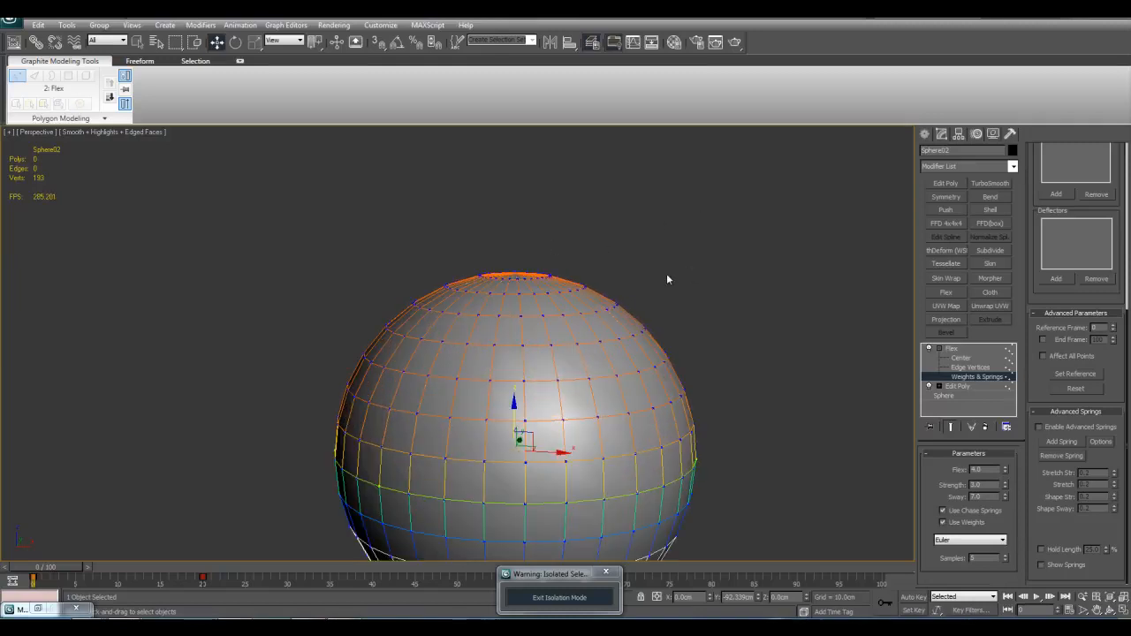
middle_drag(689, 274, 533, 358)
scroll(568, 354, down, 2)
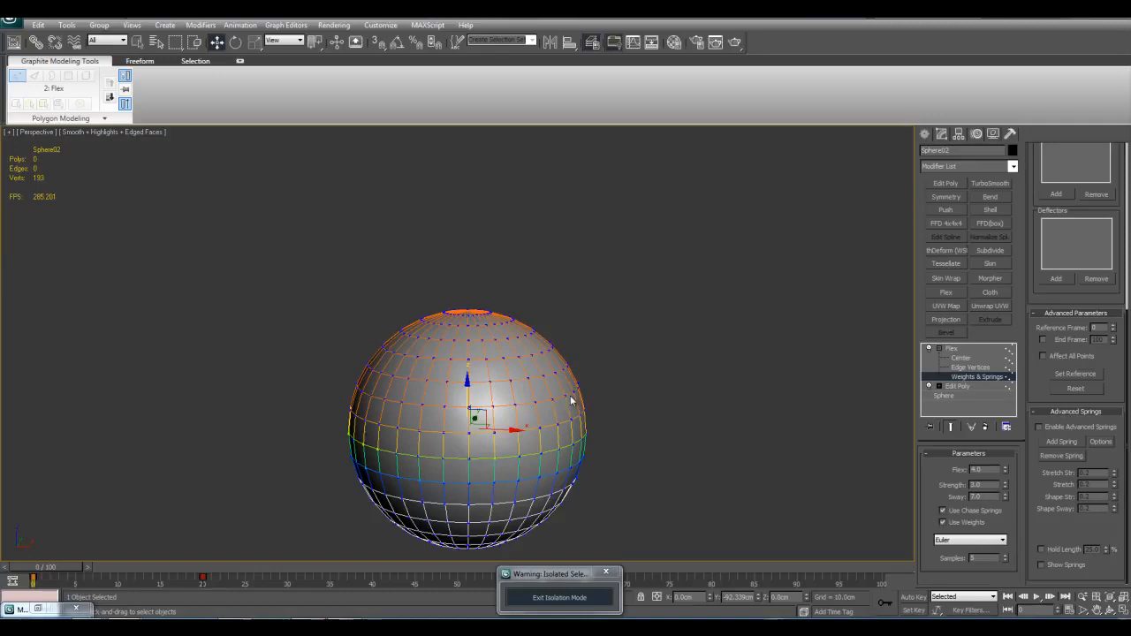
middle_drag(712, 400, 742, 400)
scroll(742, 401, up, 2)
Step: Leave the Weights & Springs level and scrub the animation to frame 35 to review the Flex motion
key(ctrl+b)
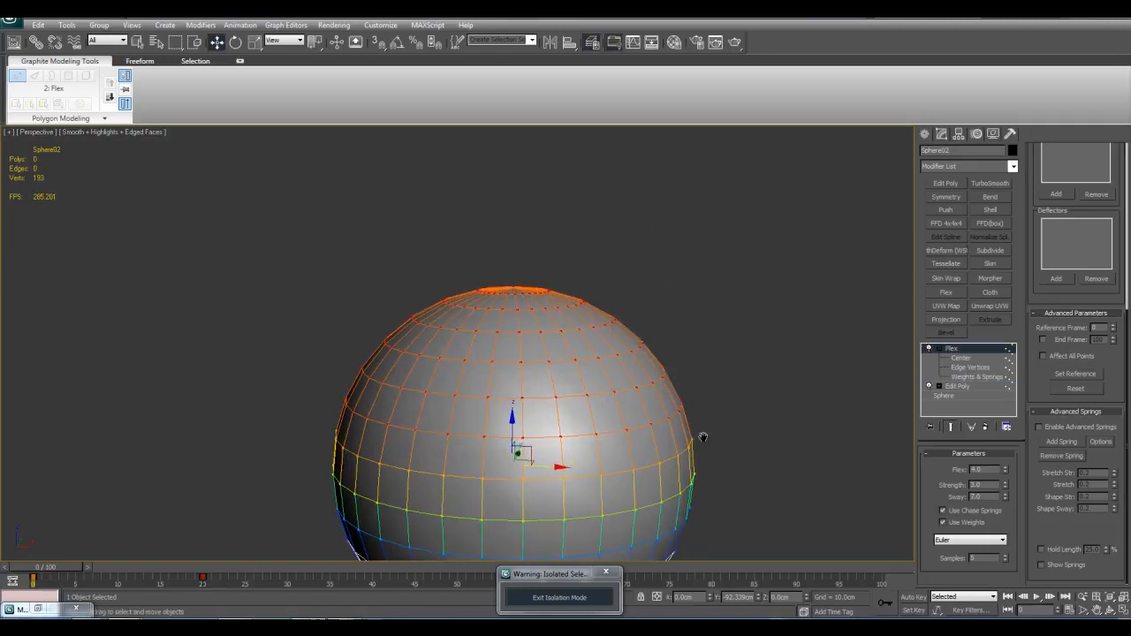
key(z)
middle_drag(691, 351, 647, 380)
middle_drag(624, 463, 519, 455)
scroll(521, 456, down, 2)
scroll(511, 463, down, 3)
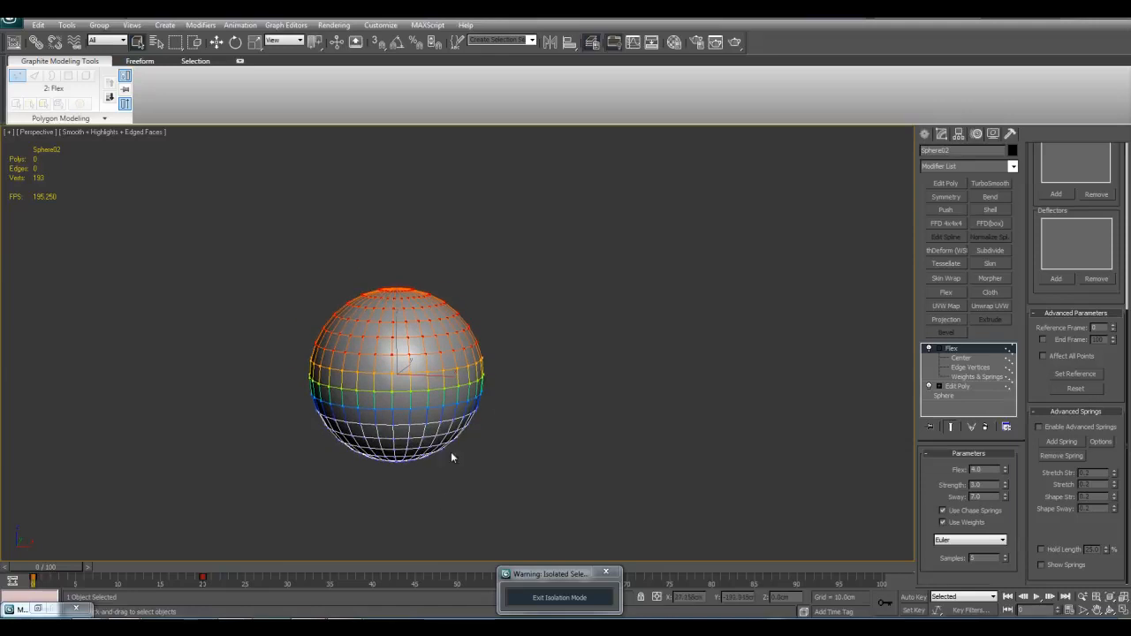
middle_drag(311, 519, 217, 530)
drag(62, 569, 263, 567)
middle_drag(576, 474, 371, 495)
drag(245, 576, 340, 577)
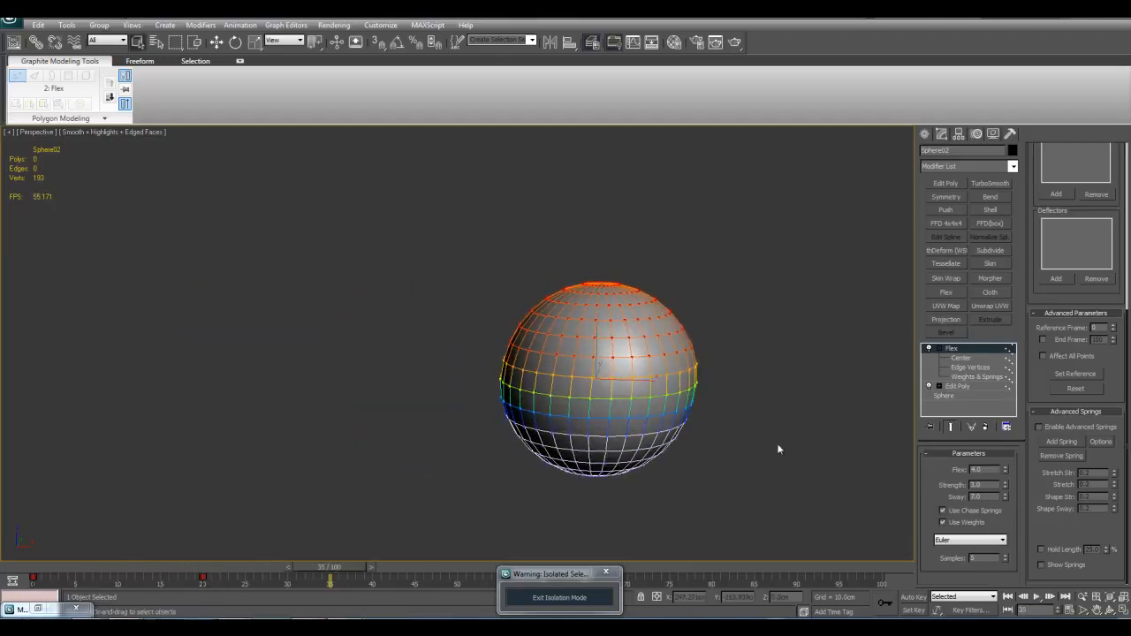
Step: Delete the Flex modifier from the sphere's modifier stack
right_click(955, 349)
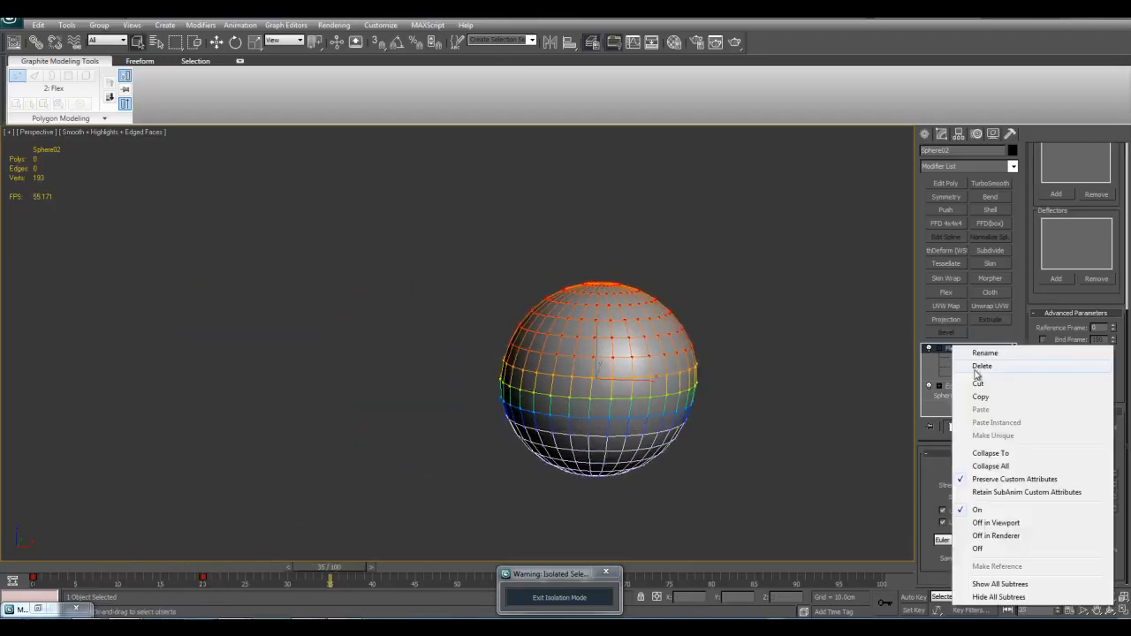
click(970, 363)
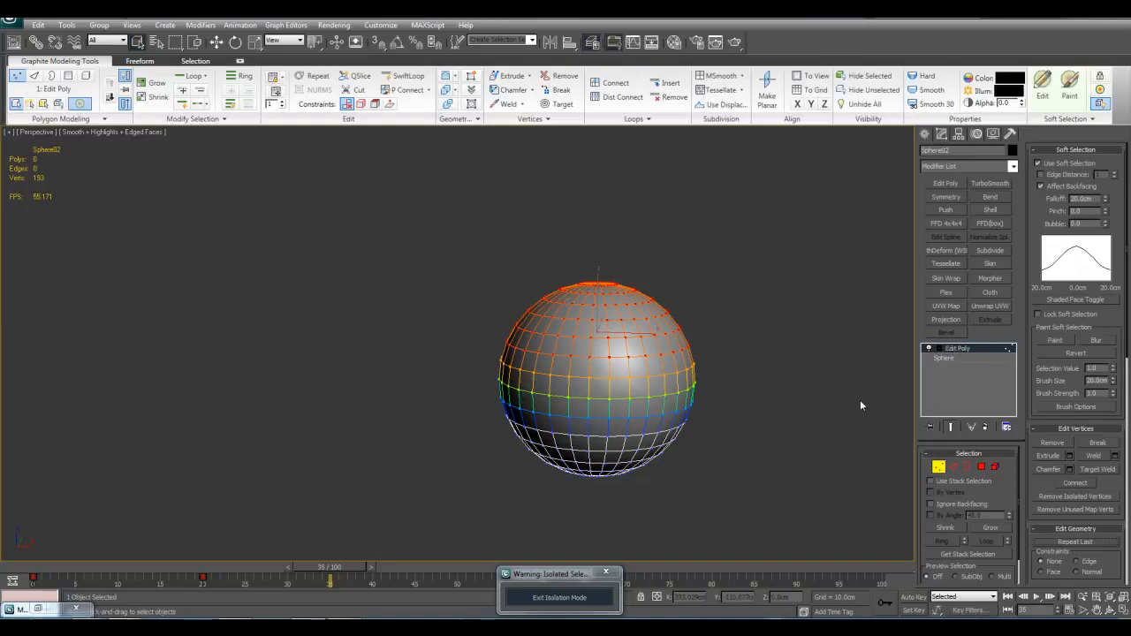
scroll(743, 397, up, 5)
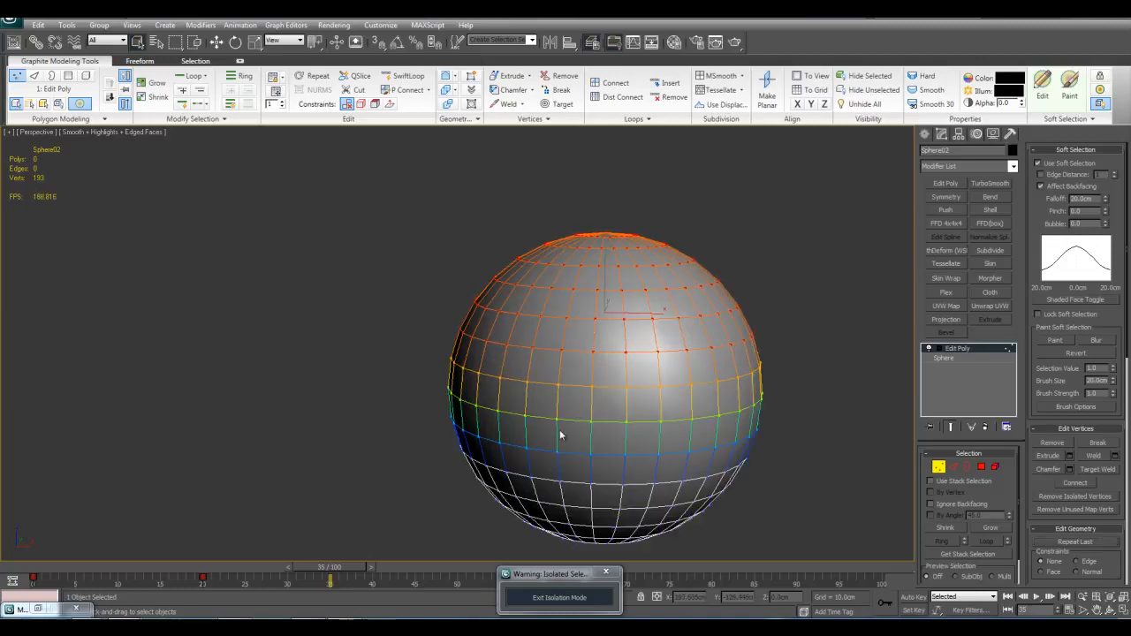
Step: Select the three rows of vertices around the sphere's middle with soft selection active
middle_drag(795, 430, 839, 351)
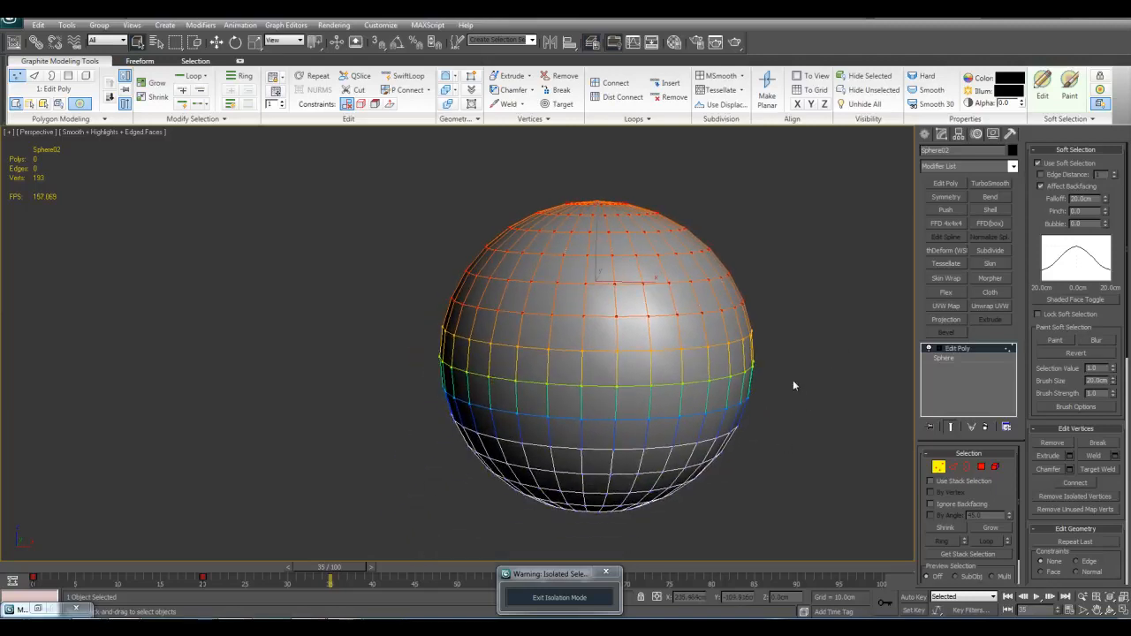
middle_drag(803, 407, 766, 426)
middle_drag(782, 336, 769, 350)
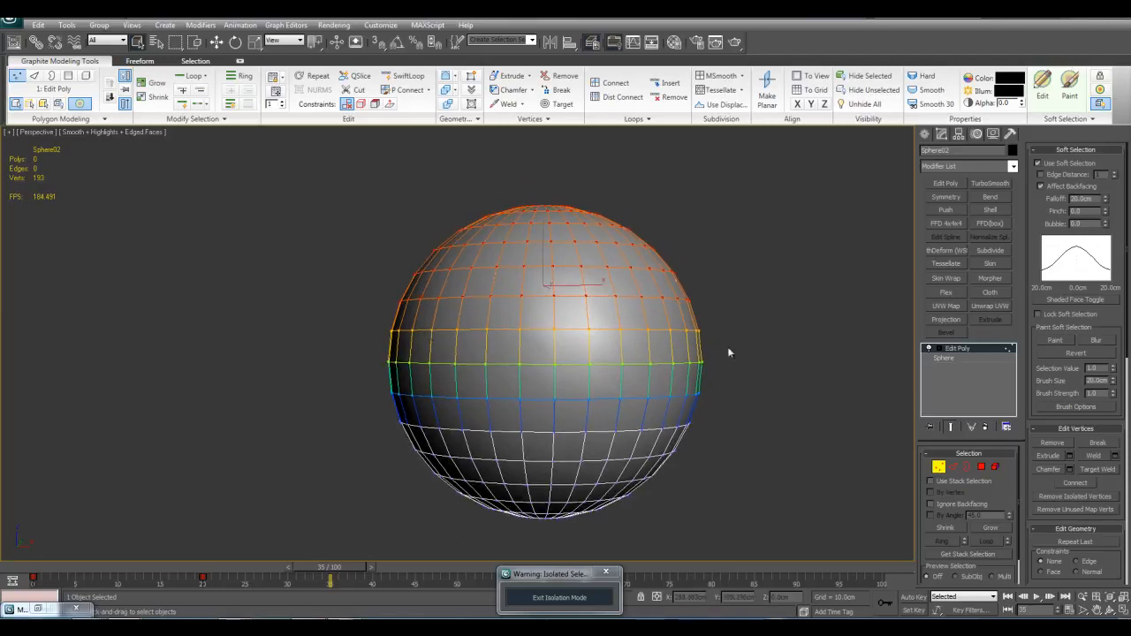
drag(366, 336, 753, 405)
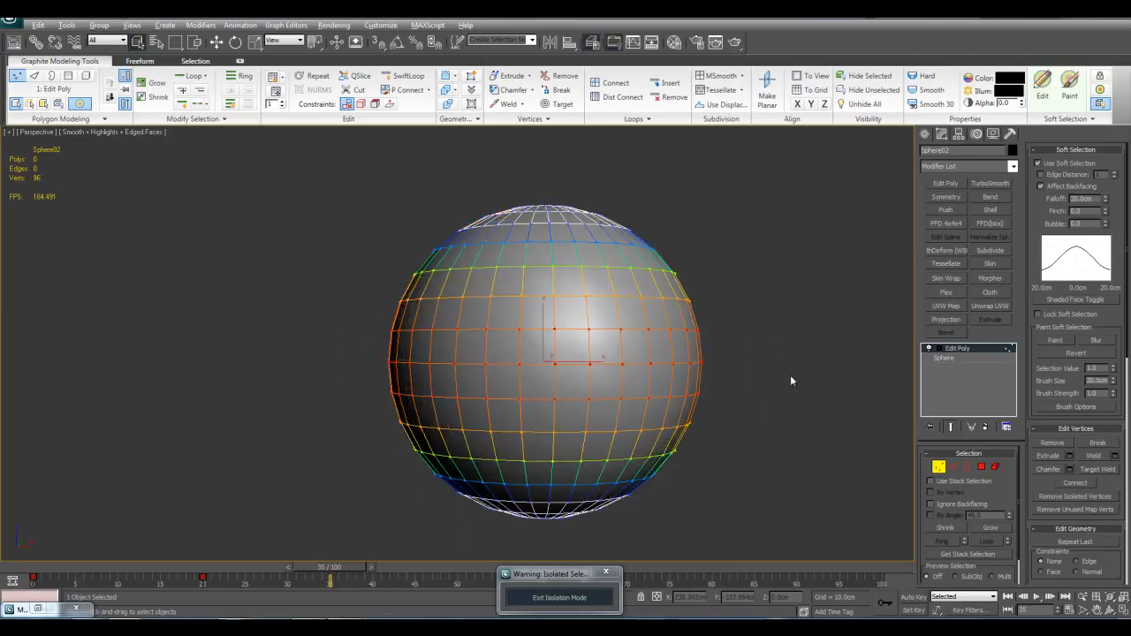
middle_drag(669, 371, 652, 361)
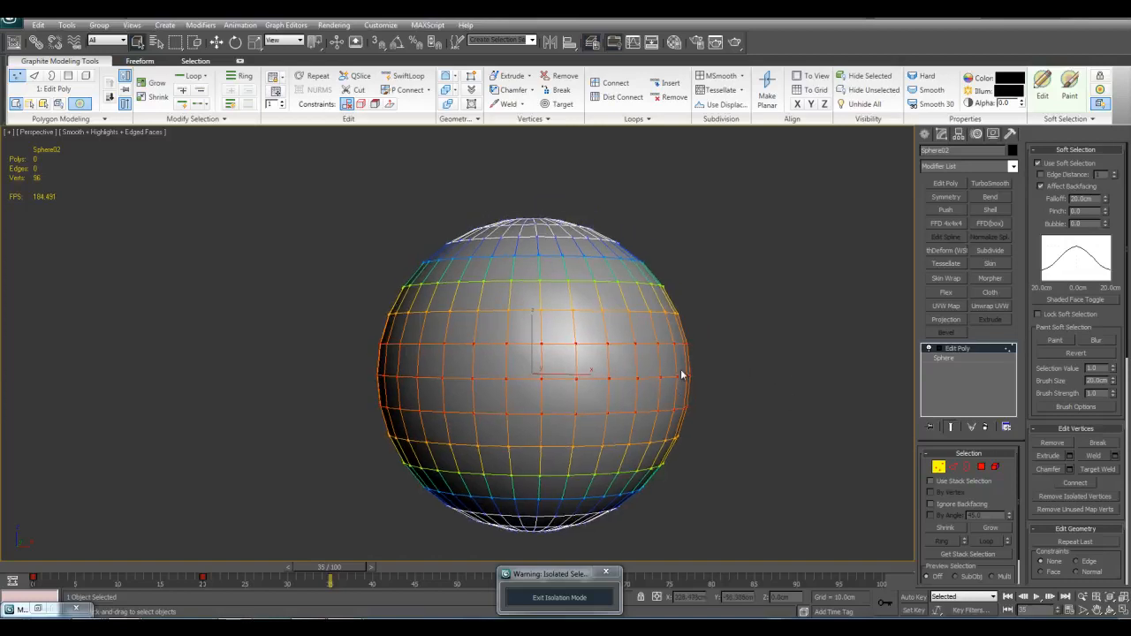
Step: Leave vertex editing and delete the sphere's Edit Poly modifier
click(958, 350)
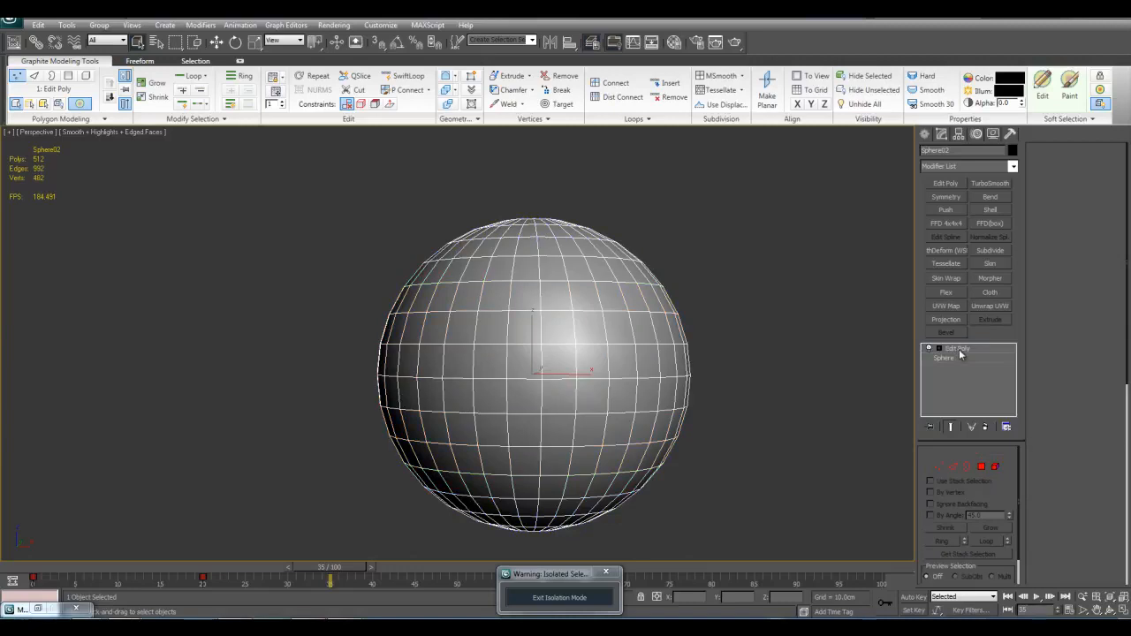
right_click(968, 351)
click(984, 367)
Step: Exit isolation mode and delete the front sphere from the scene
click(559, 597)
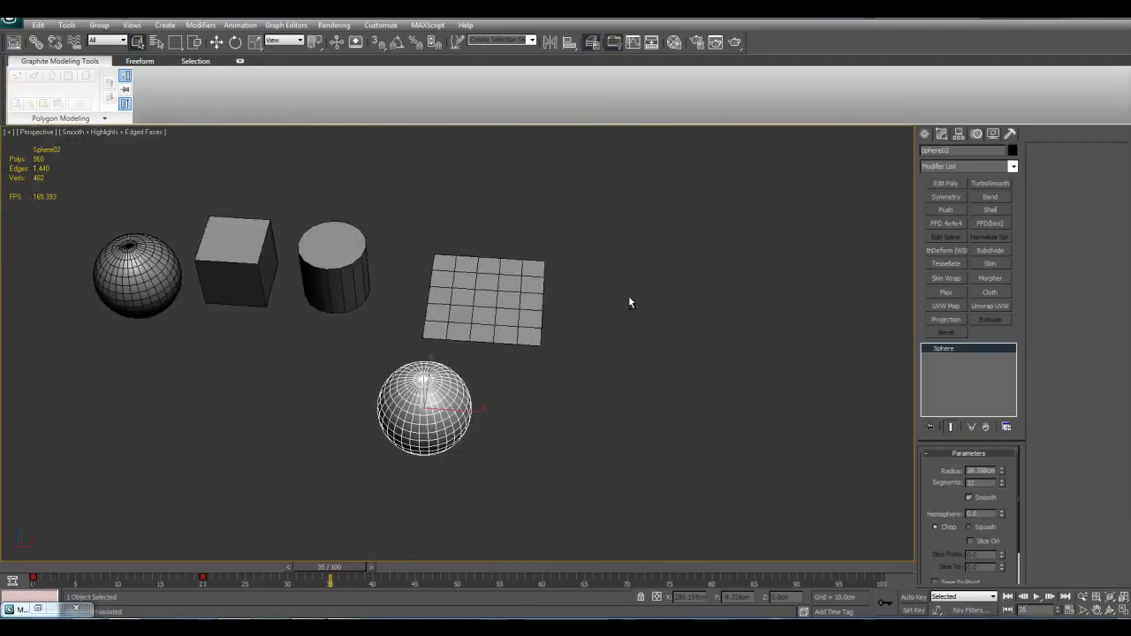
key(Delete)
Step: Apply the HSDS object-space modifier to the segmented plane and inspect the result up close
click(587, 284)
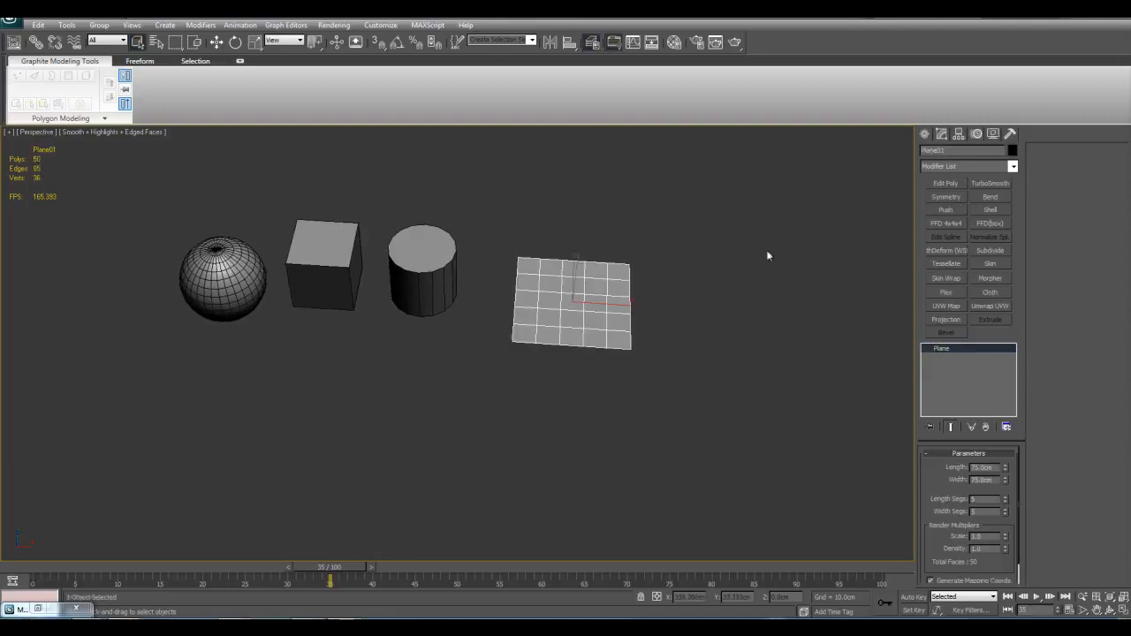
key(z)
click(1012, 167)
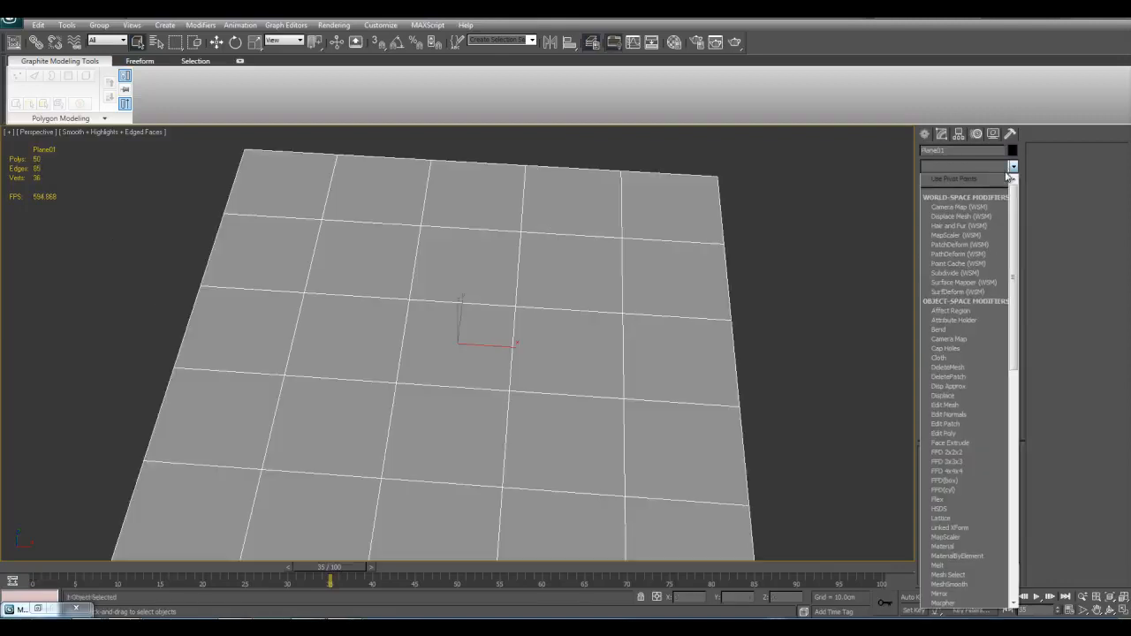
click(950, 512)
scroll(654, 387, down, 4)
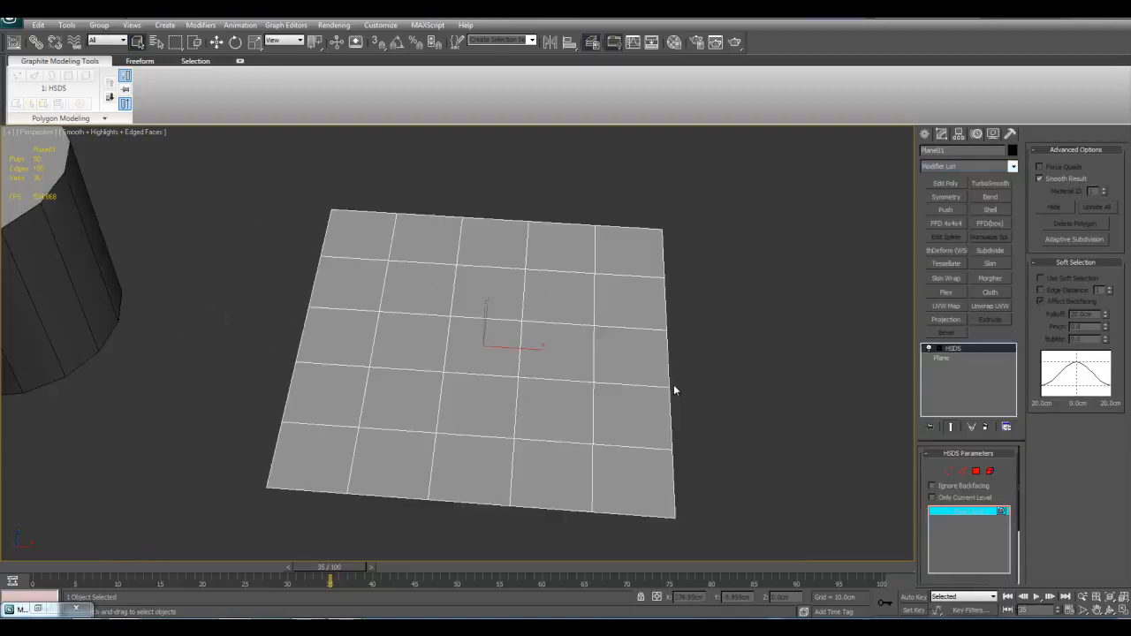
drag(931, 465, 922, 440)
mouse_move(709, 395)
middle_down()
mouse_move(720, 399)
mouse_move(726, 384)
middle_up()
scroll(719, 399, up, 2)
scroll(726, 384, down, 2)
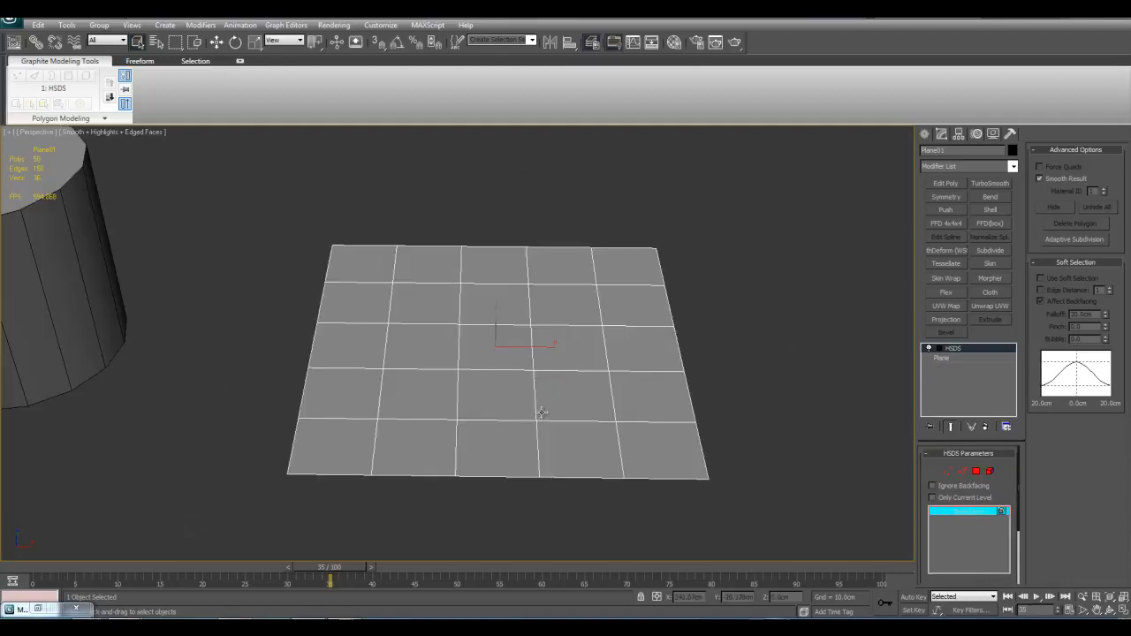
middle_drag(592, 381, 551, 402)
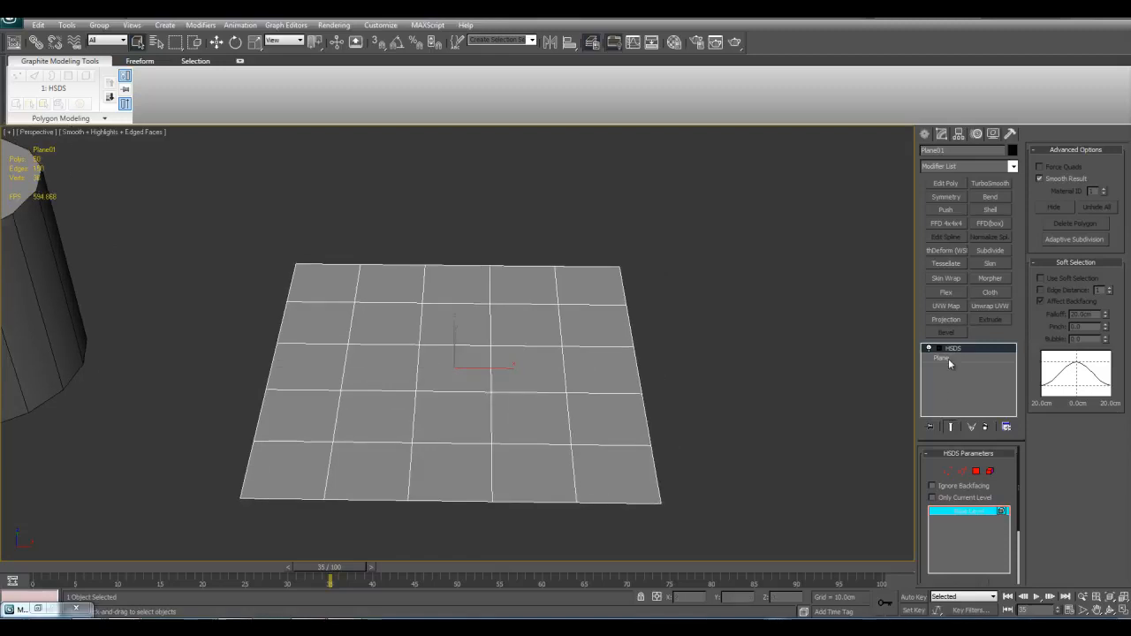
Step: Delete the HSDS modifier from the plane's modifier stack
scroll(759, 358, up, 3)
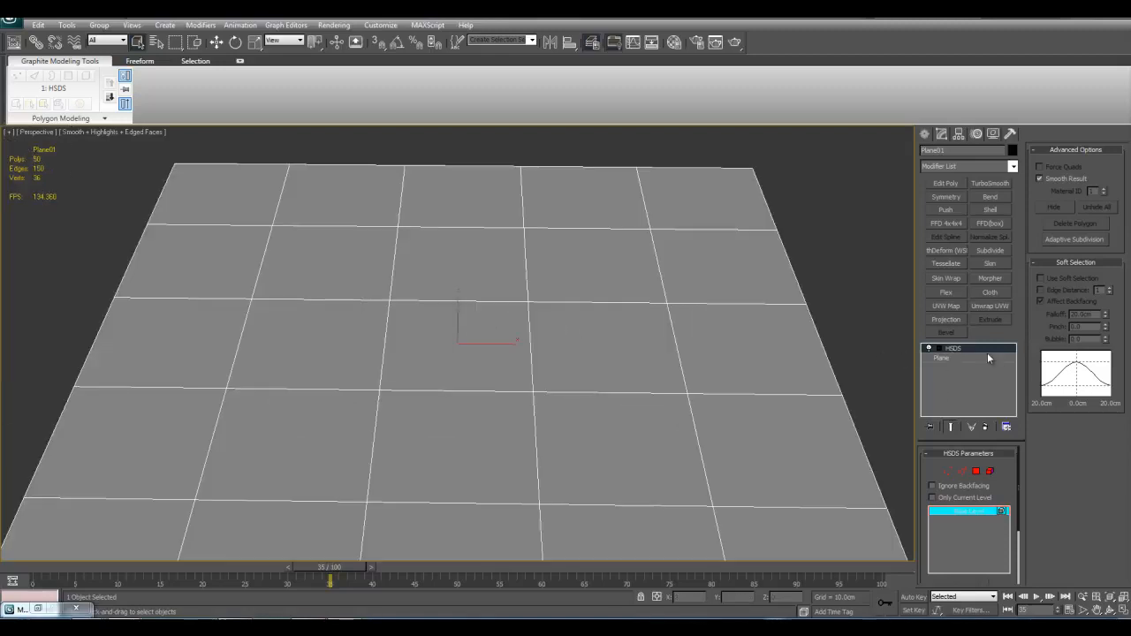
right_click(971, 357)
click(980, 368)
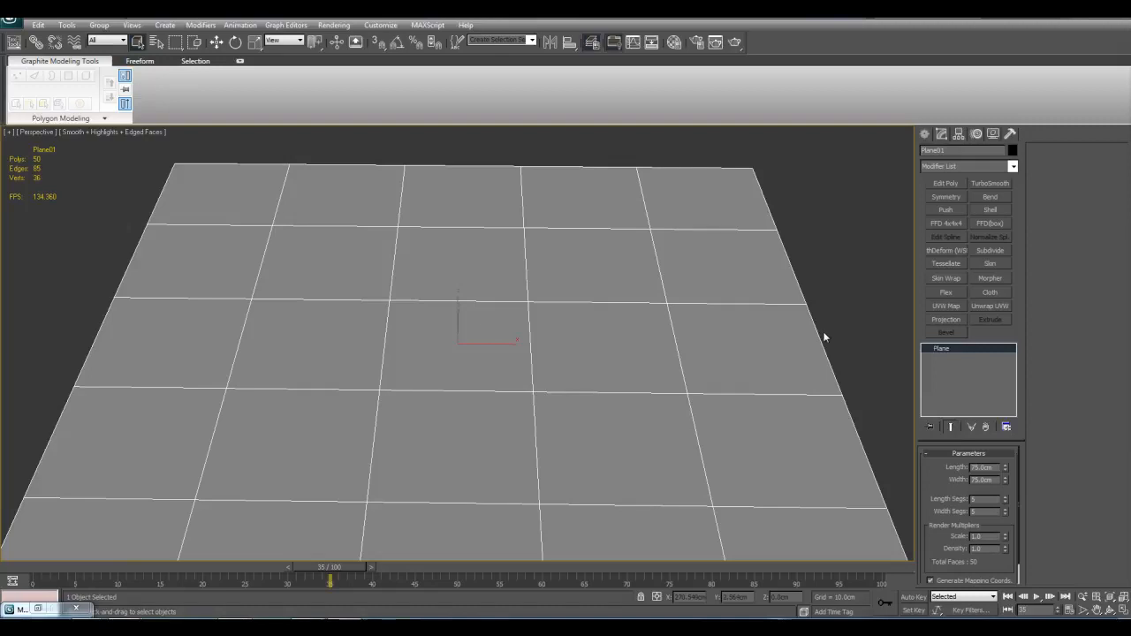
scroll(777, 327, down, 5)
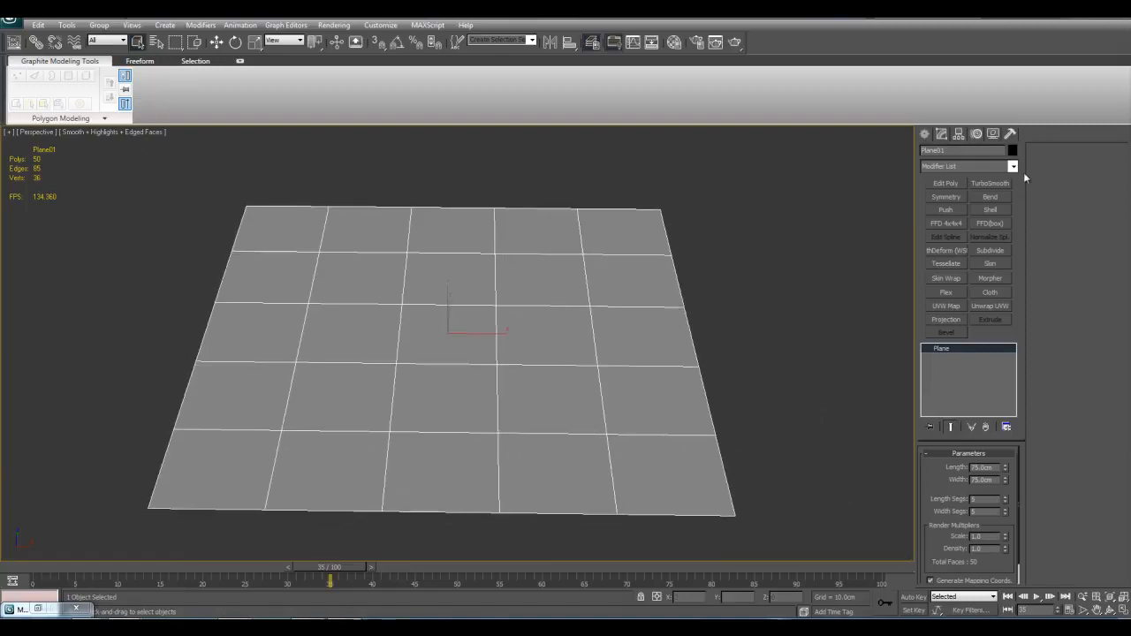
click(1012, 166)
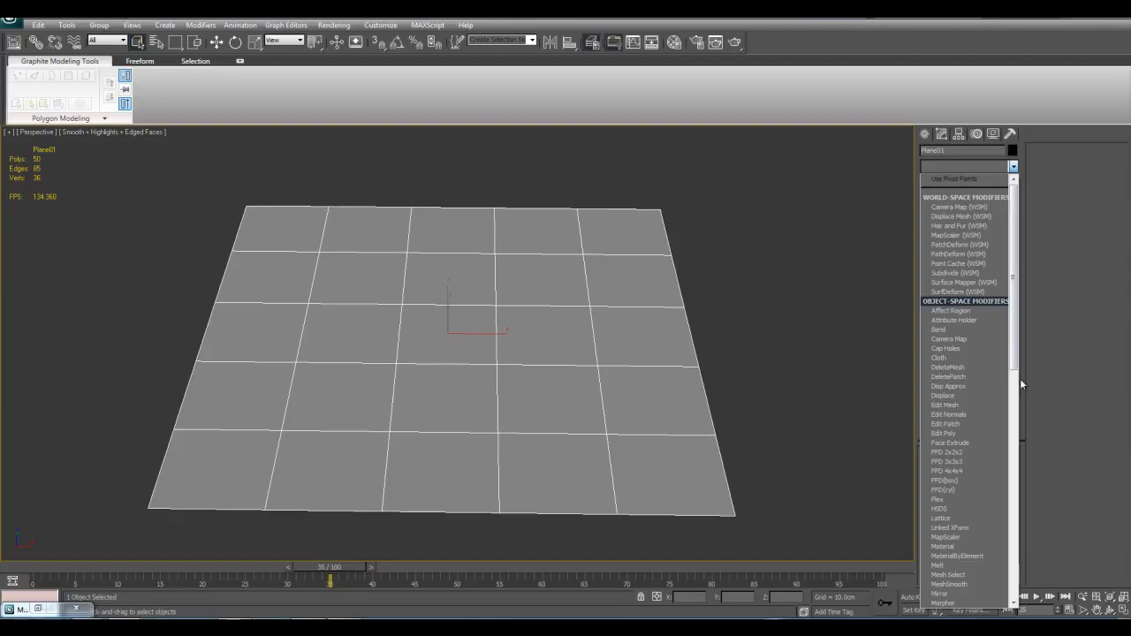
scroll(989, 442, down, 1)
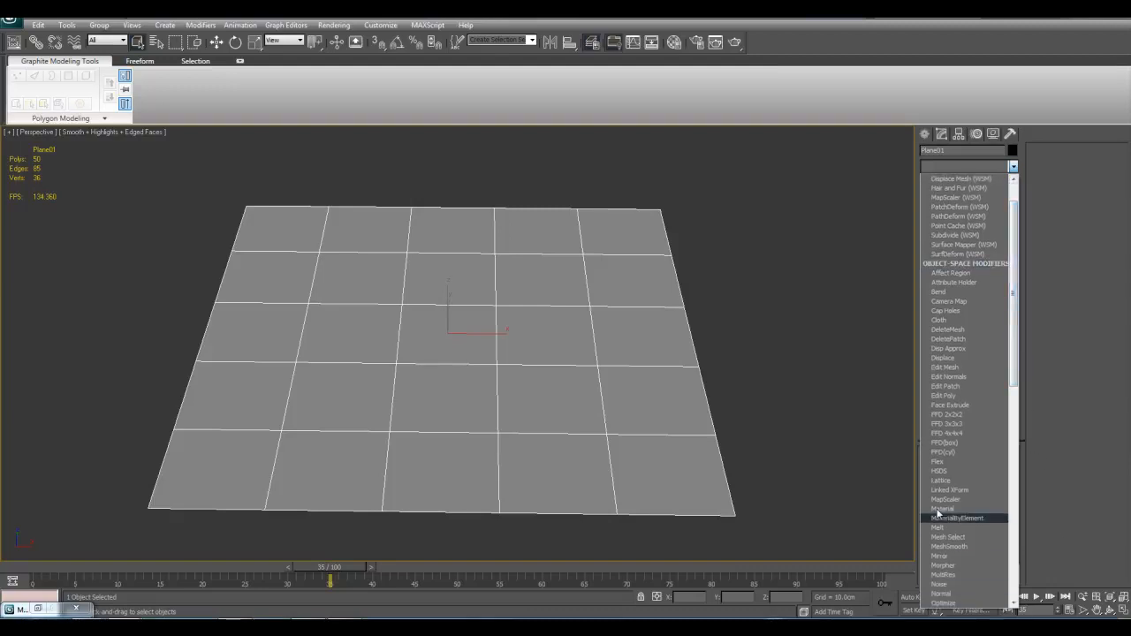
click(793, 457)
Step: Select the remaining sphere beside the box and add an Edit Poly modifier to it
middle_drag(331, 419, 323, 419)
scroll(324, 419, down, 4)
middle_drag(62, 352, 504, 409)
click(234, 392)
key(z)
scroll(561, 241, up, 3)
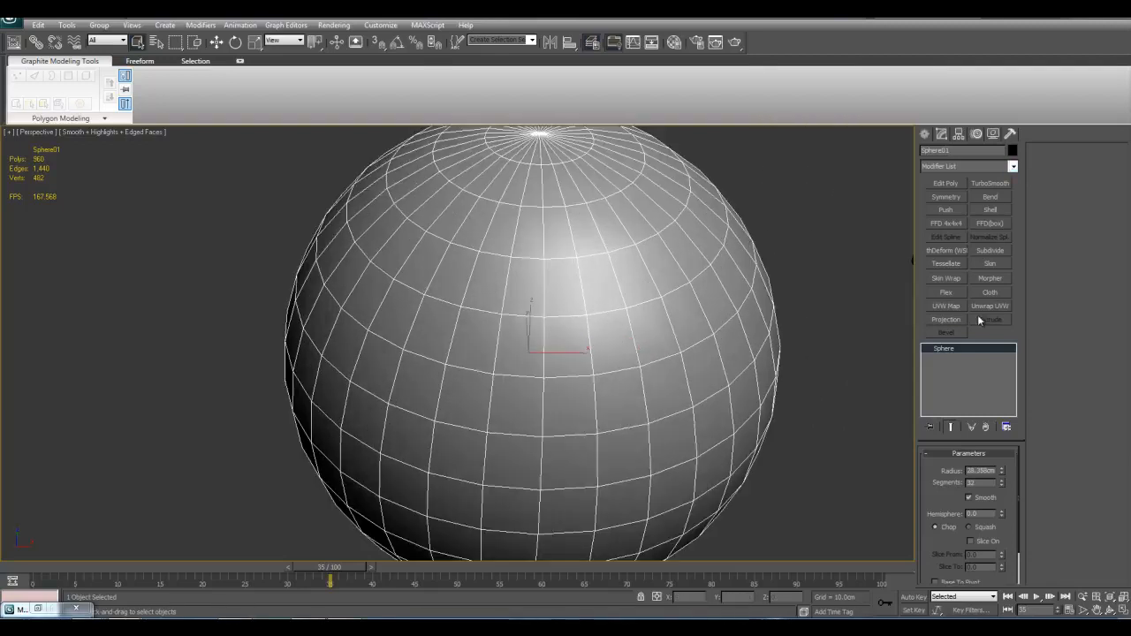
click(943, 184)
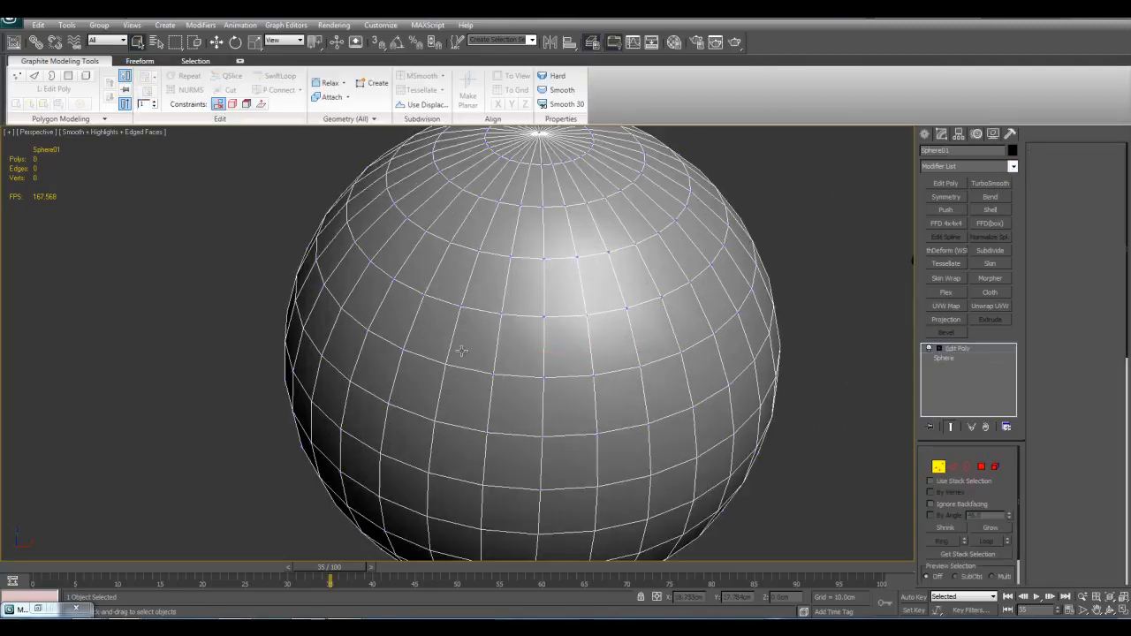
key(1)
key(1)
Step: Apply the Lattice modifier to the sphere above Edit Poly
click(1012, 166)
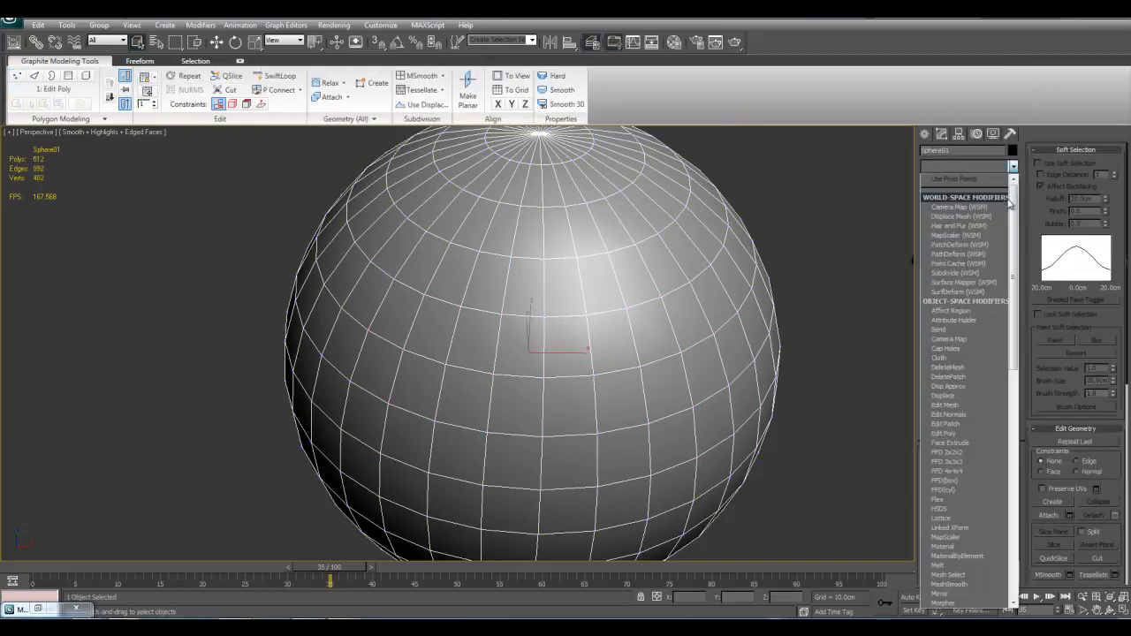
scroll(998, 292, down, 7)
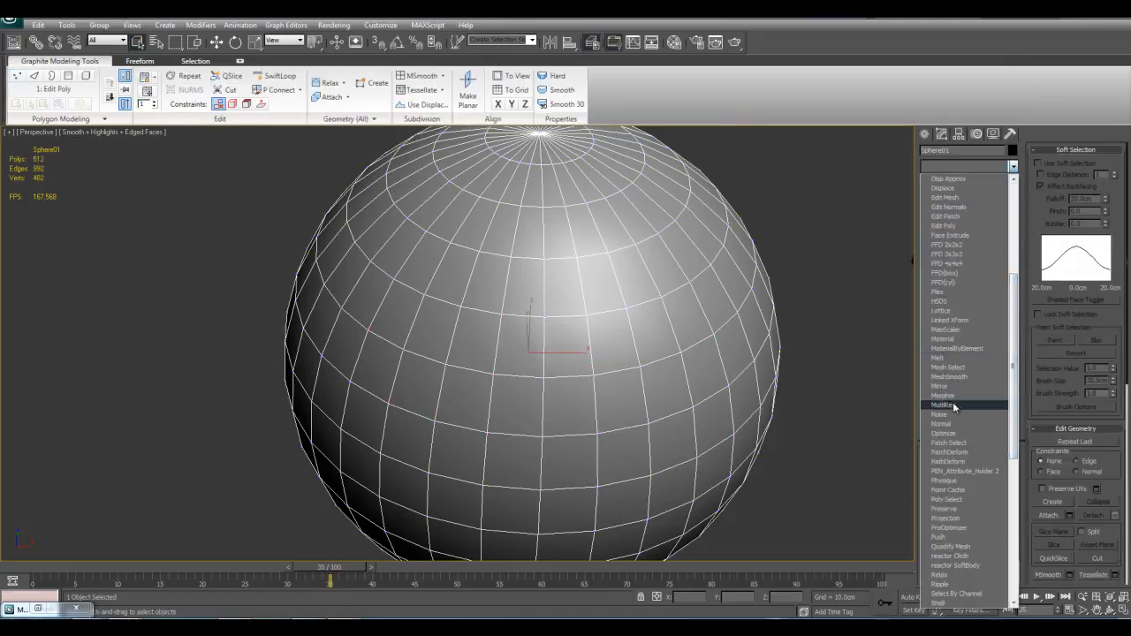
click(955, 314)
alt+middle_drag(733, 397, 635, 327)
scroll(668, 355, down, 3)
scroll(598, 306, up, 4)
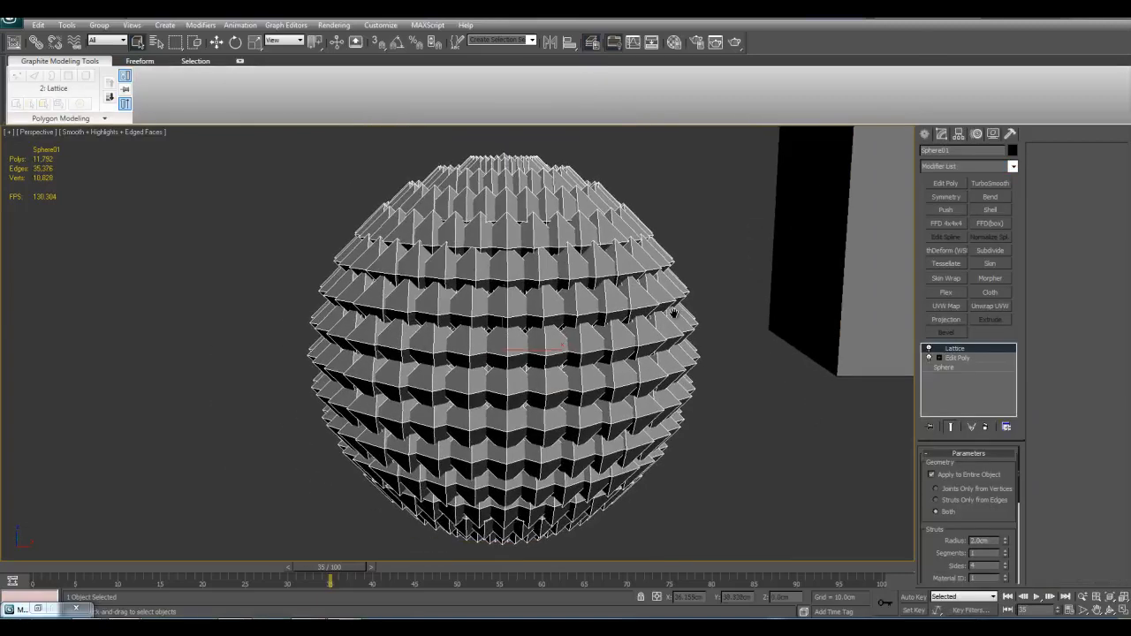
Step: Try Struts Only from Edges for the Lattice geometry, ending with Joints Only from Vertices
drag(973, 513, 972, 506)
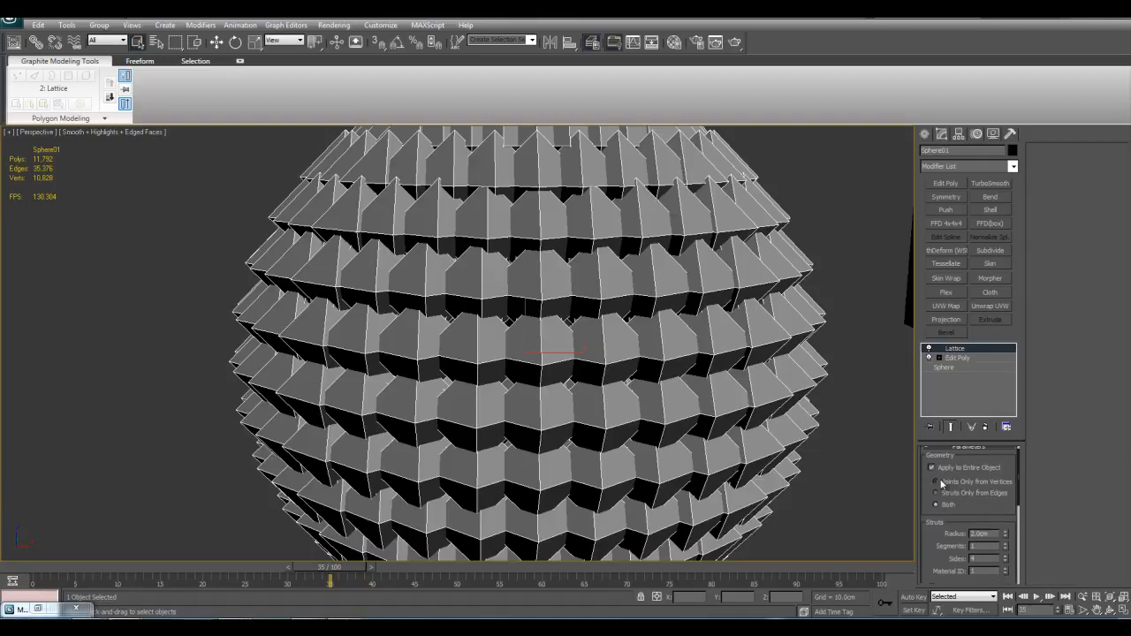
click(948, 498)
click(952, 480)
Step: Reduce the Lattice joints' radius first to 2 cm and finally to 1 cm
drag(963, 505, 981, 378)
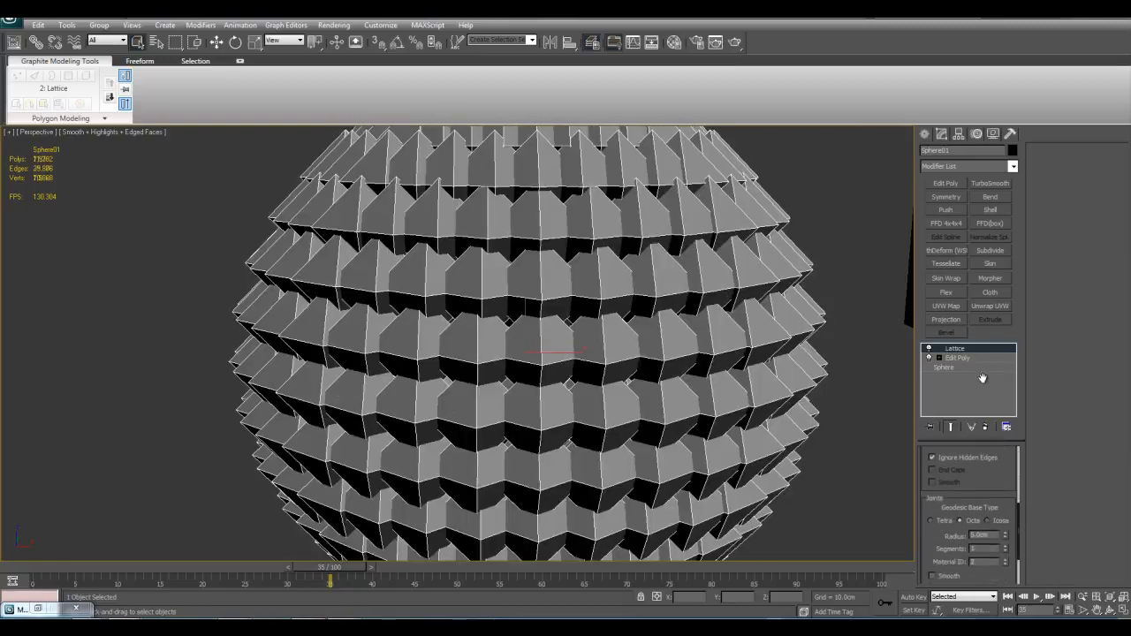
double_click(992, 534)
text(2)
key(Return)
scroll(677, 408, up, 4)
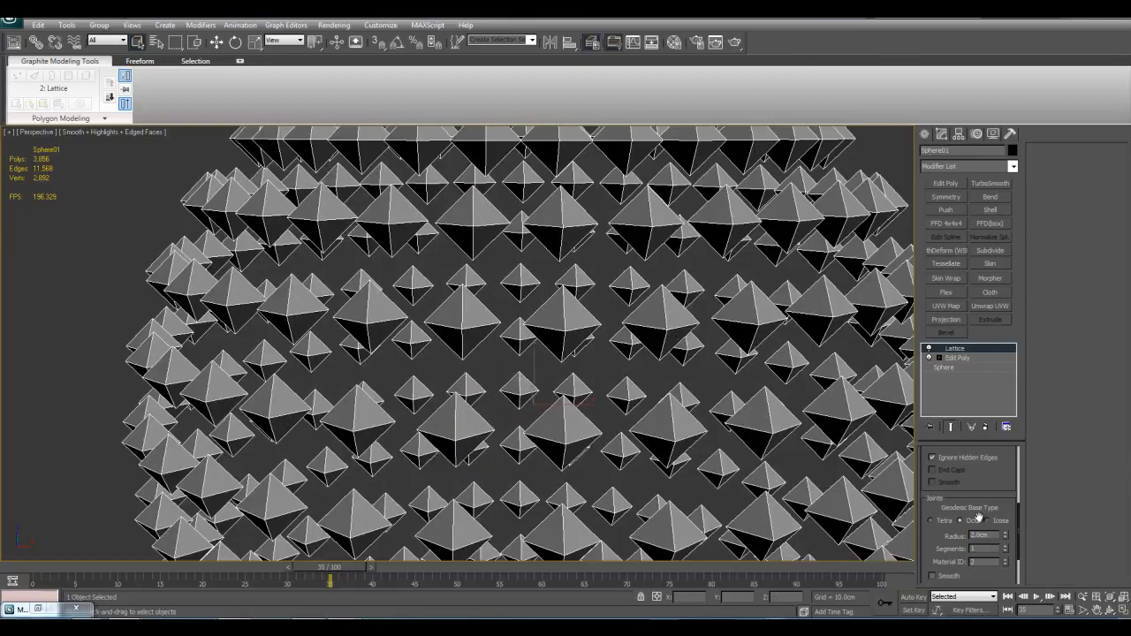
text(1)
key(Return)
scroll(689, 417, down, 6)
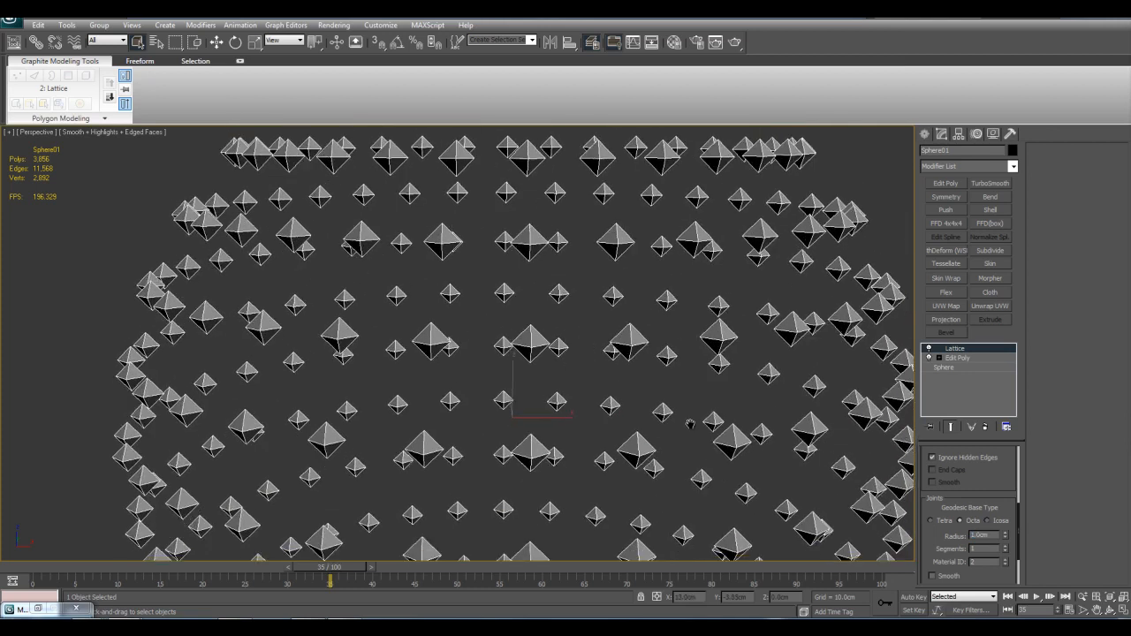
alt+middle_drag(628, 369, 617, 392)
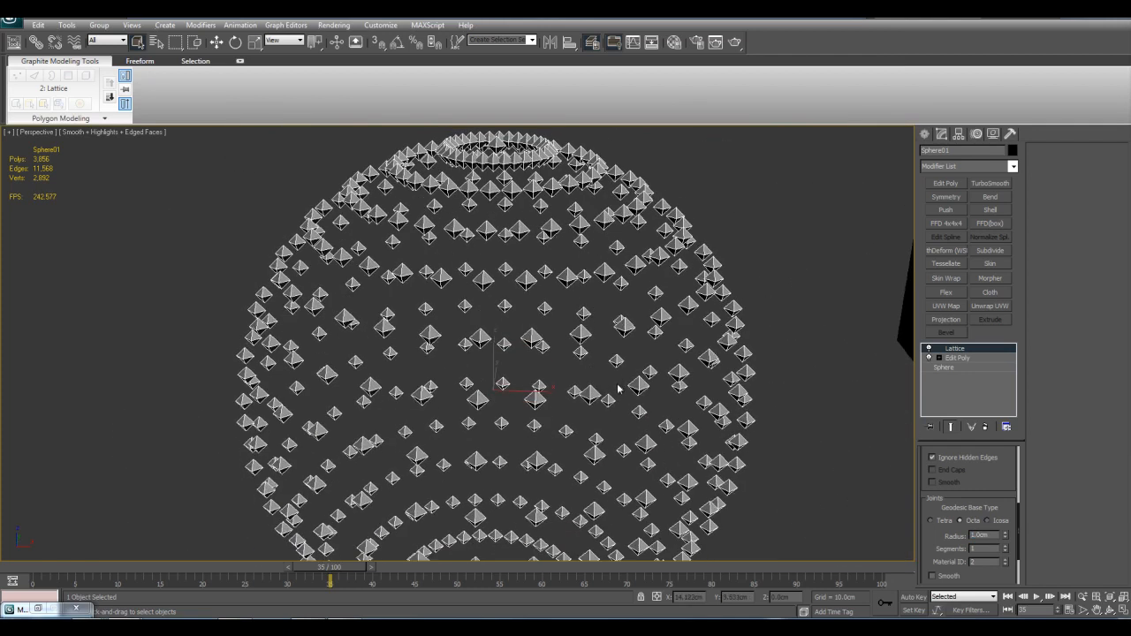
alt+middle_drag(485, 365, 472, 363)
middle_drag(655, 406, 656, 371)
scroll(655, 371, up, 3)
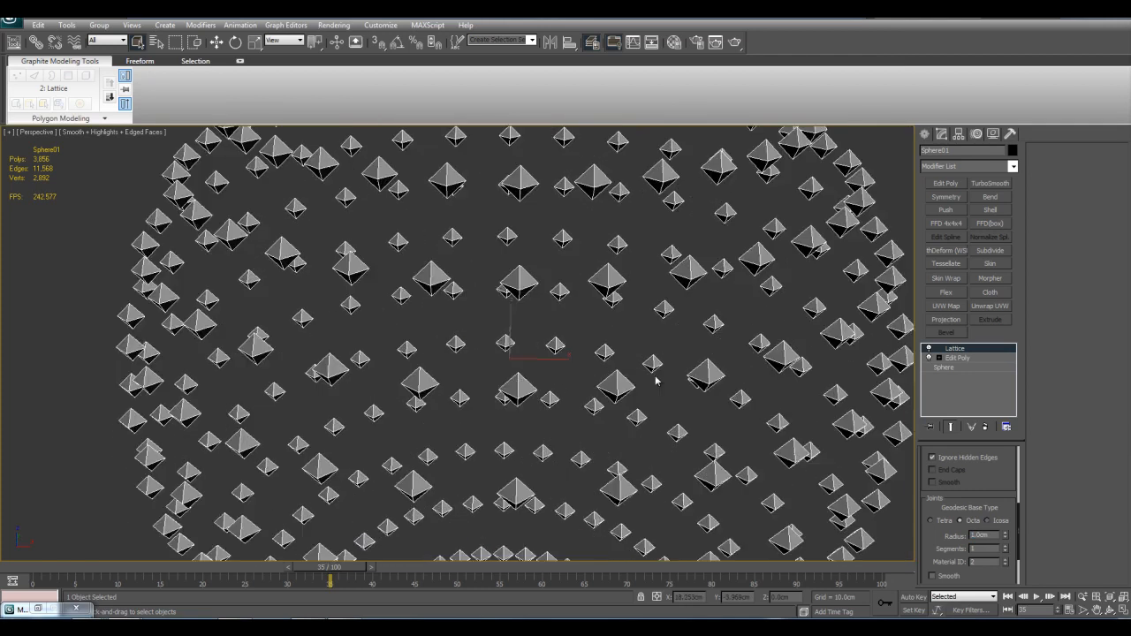
Step: Try the Tetra geodesic base type for the joints, ending with Icosa
click(946, 522)
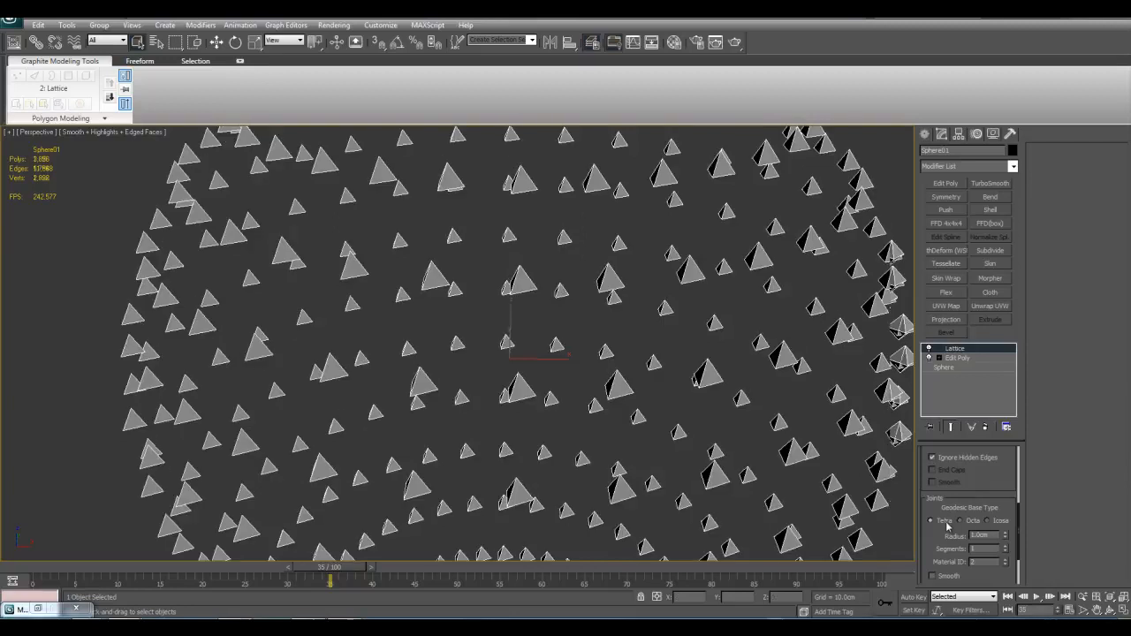
click(996, 521)
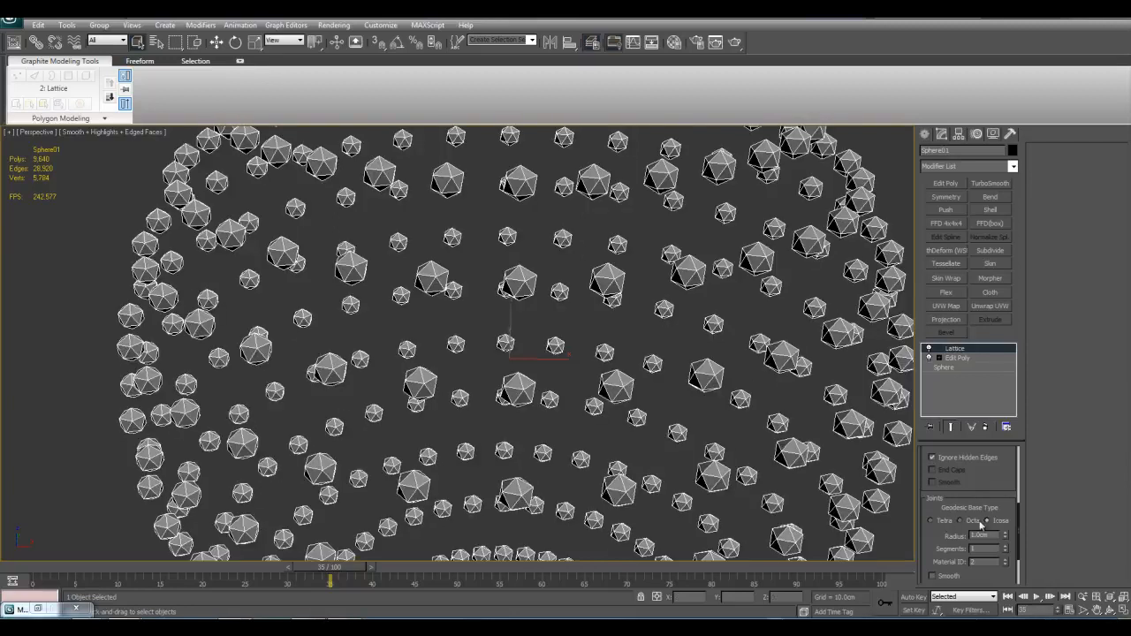
scroll(721, 409, down, 5)
Step: Examine the deselected lattice sphere with edged faces toggled off and on, ending with the sphere selected again
click(685, 391)
scroll(680, 381, up, 3)
middle_drag(671, 387, 625, 389)
scroll(679, 383, down, 3)
scroll(633, 349, up, 3)
key(F4)
key(F4)
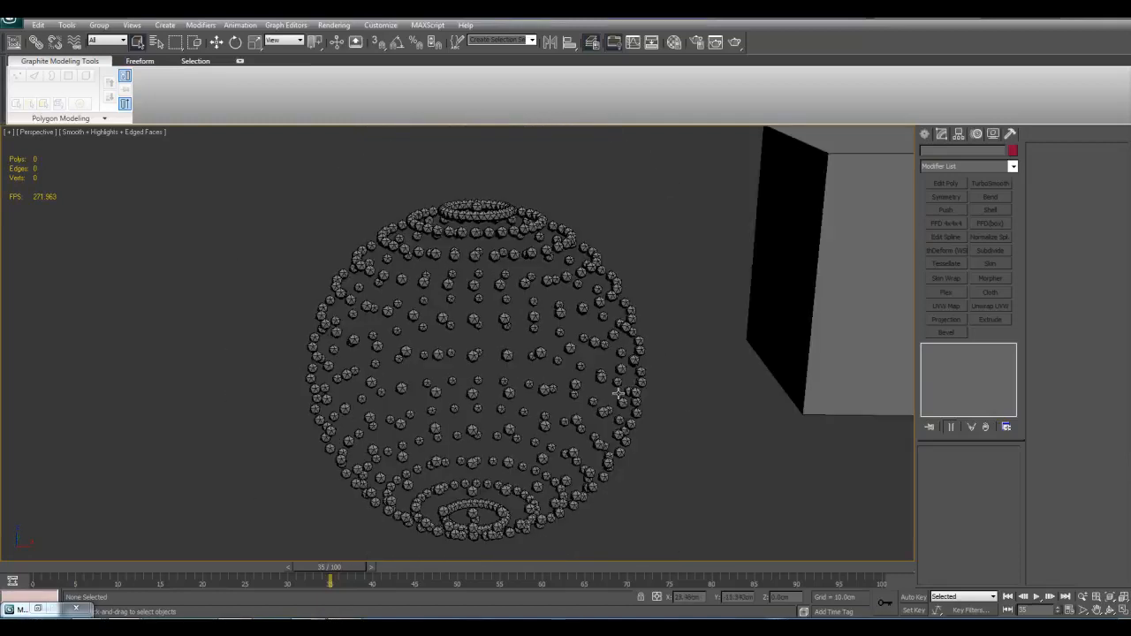
alt+middle_drag(622, 430, 633, 400)
scroll(633, 400, up, 3)
click(670, 389)
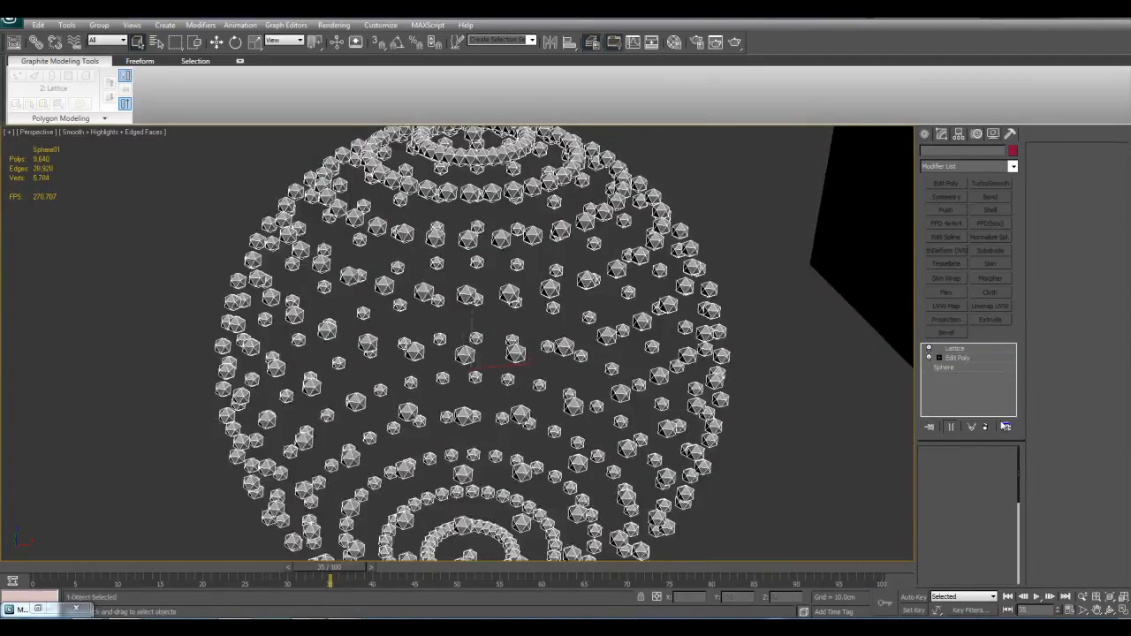
Step: Switch the Lattice geometry to Struts Only from Edges and reduce the struts' radius to 0.5 cm
click(965, 500)
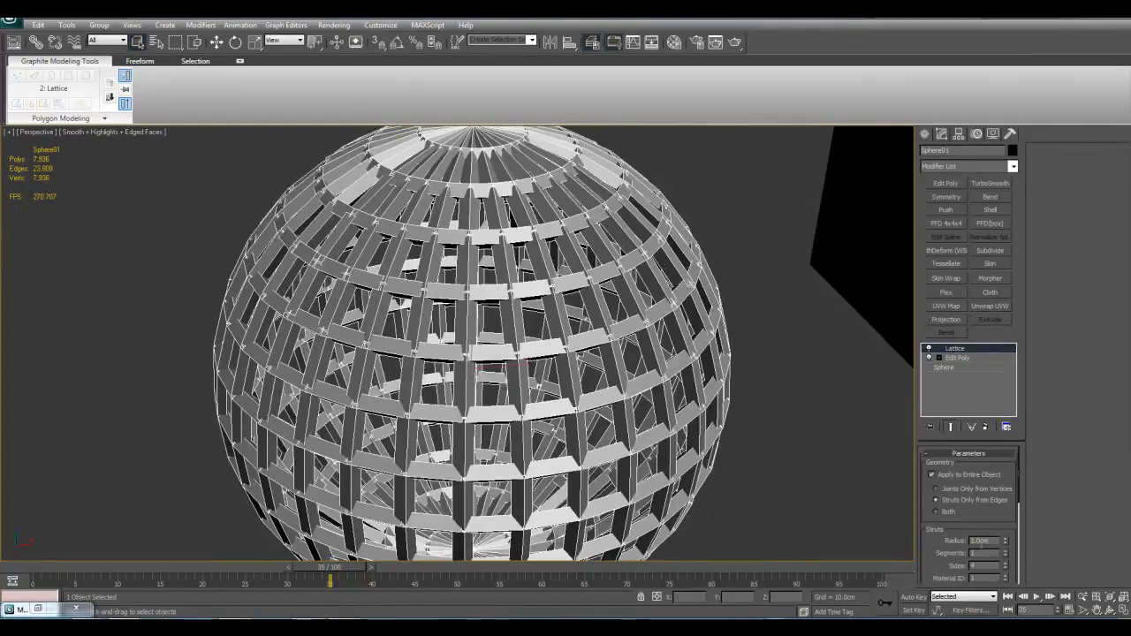
key(F4)
alt+middle_drag(688, 429, 578, 316)
key(F4)
key(F4)
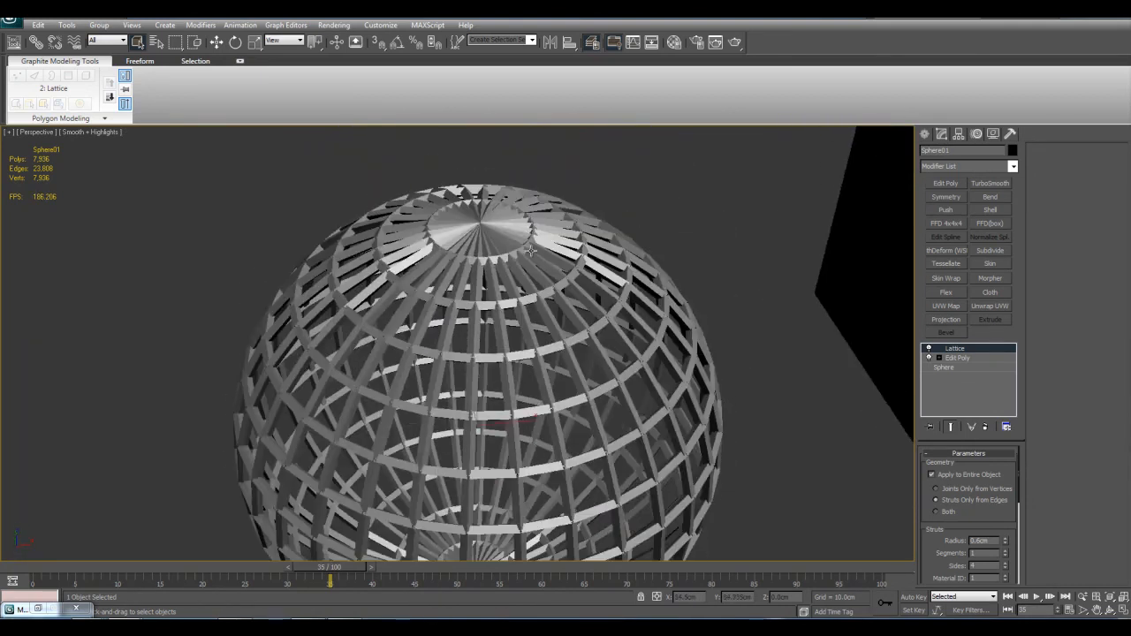
alt+middle_drag(589, 356, 621, 374)
alt+middle_drag(696, 488, 735, 453)
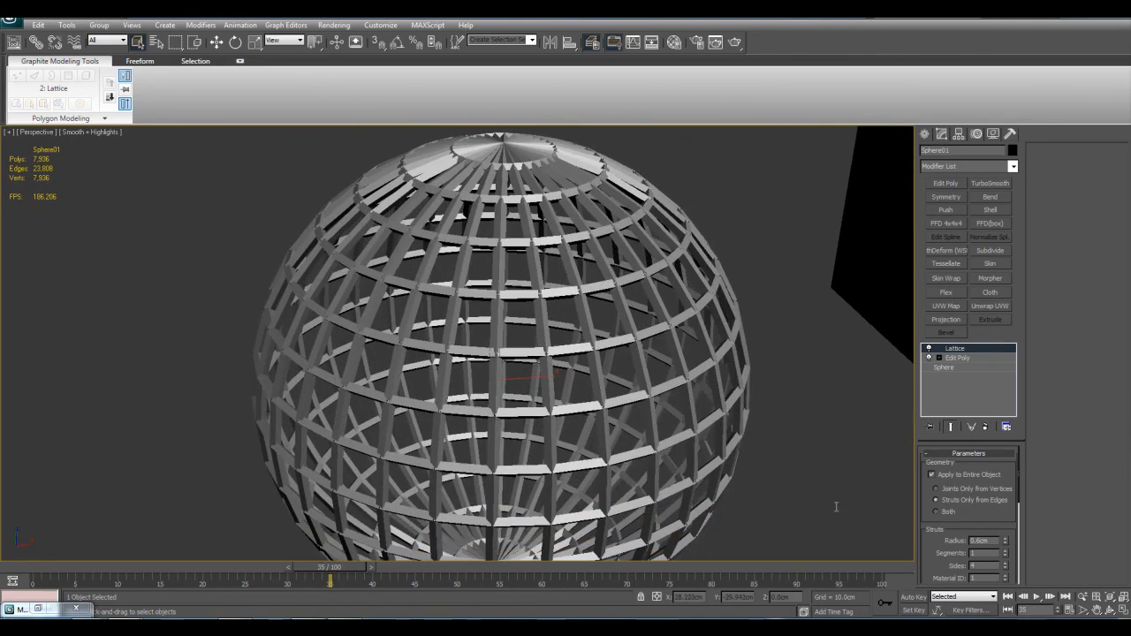
Step: Increase the number of sides of the Lattice struts to 10
drag(1005, 570, 1004, 562)
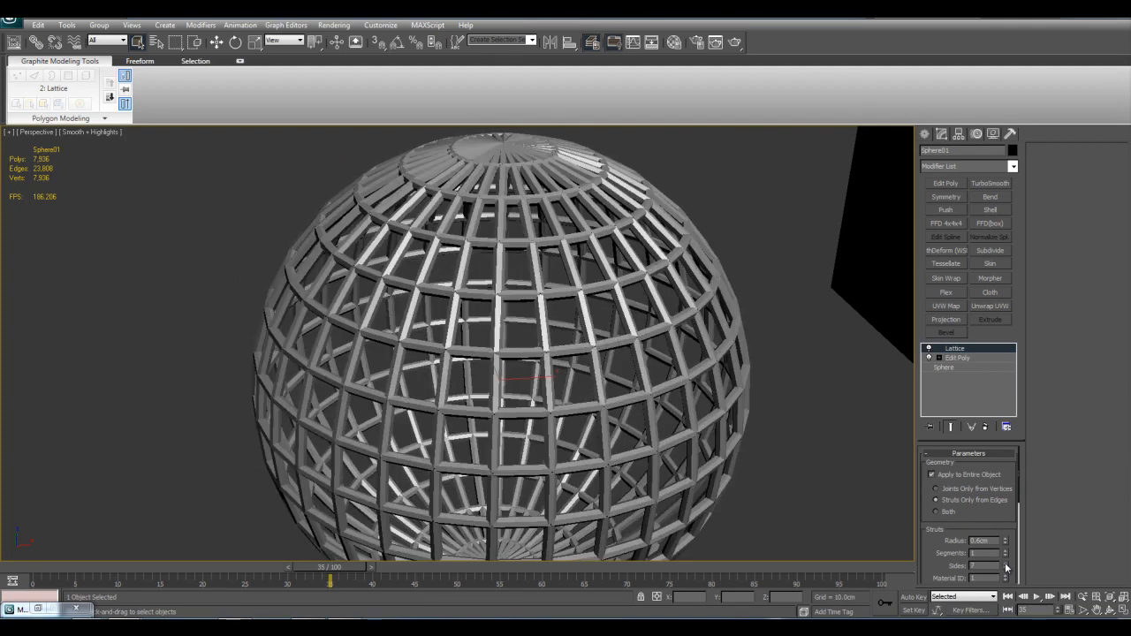
alt+middle_drag(737, 447, 631, 412)
scroll(632, 439, down, 3)
scroll(616, 302, up, 3)
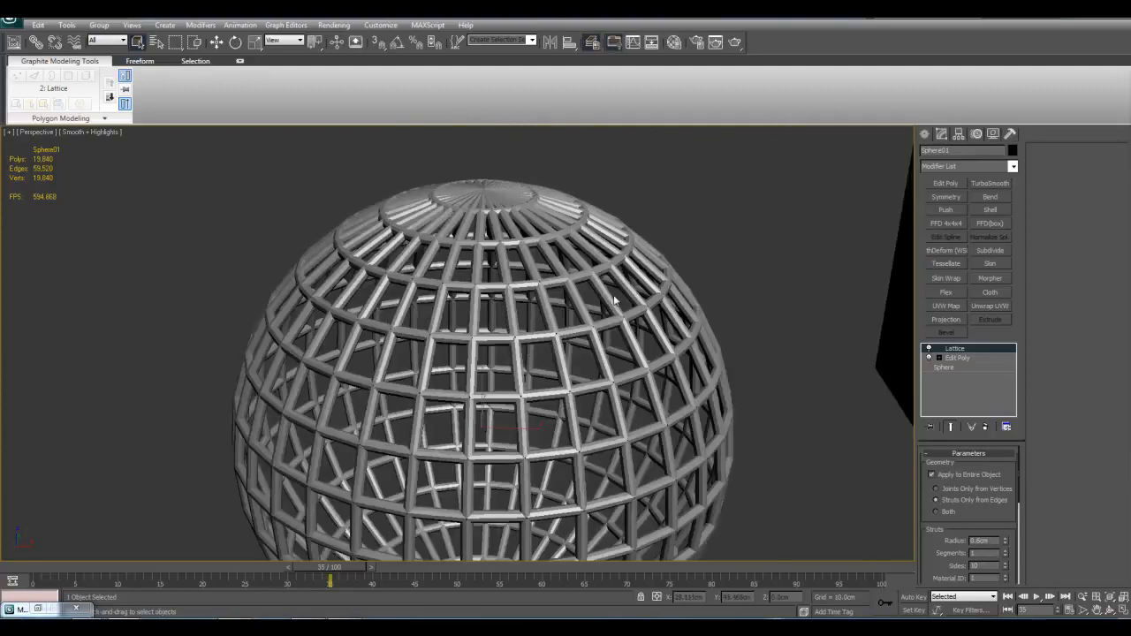
Step: Examine the rounder struts from several angles and distances, toggling edged faces on and off
middle_drag(716, 369, 675, 342)
scroll(664, 360, down, 4)
middle_drag(606, 380, 636, 301)
key(z)
key(F4)
key(F4)
middle_drag(652, 426, 680, 428)
middle_drag(700, 377, 719, 319)
alt+middle_drag(719, 319, 720, 327)
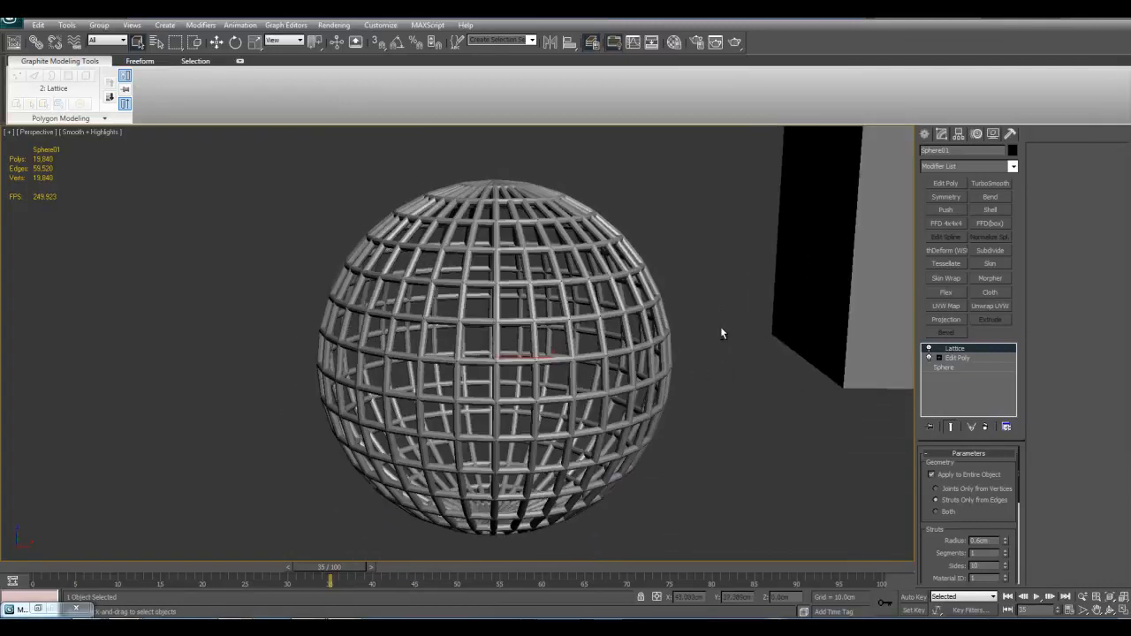
scroll(741, 345, up, 4)
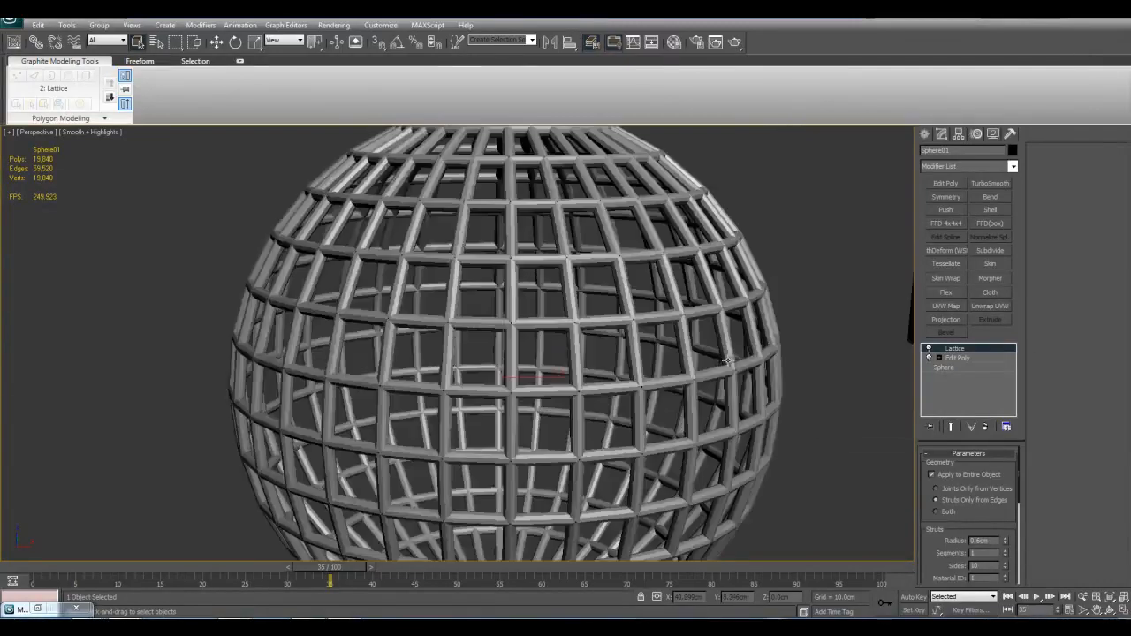
Step: Try the Both, Joints Only from Vertices and Struts Only from Edges options for the Lattice geometry, ending with Both
click(948, 514)
scroll(624, 360, up, 2)
key(F4)
alt+middle_drag(643, 391, 583, 334)
key(F4)
click(958, 491)
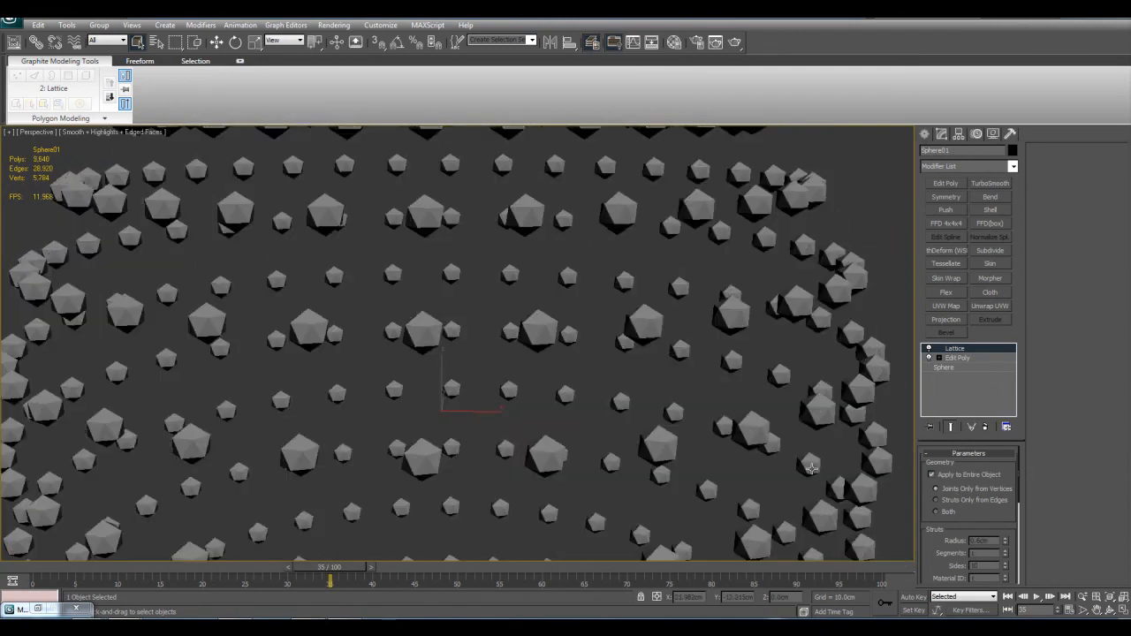
scroll(811, 468, down, 5)
scroll(811, 468, up, 5)
click(975, 501)
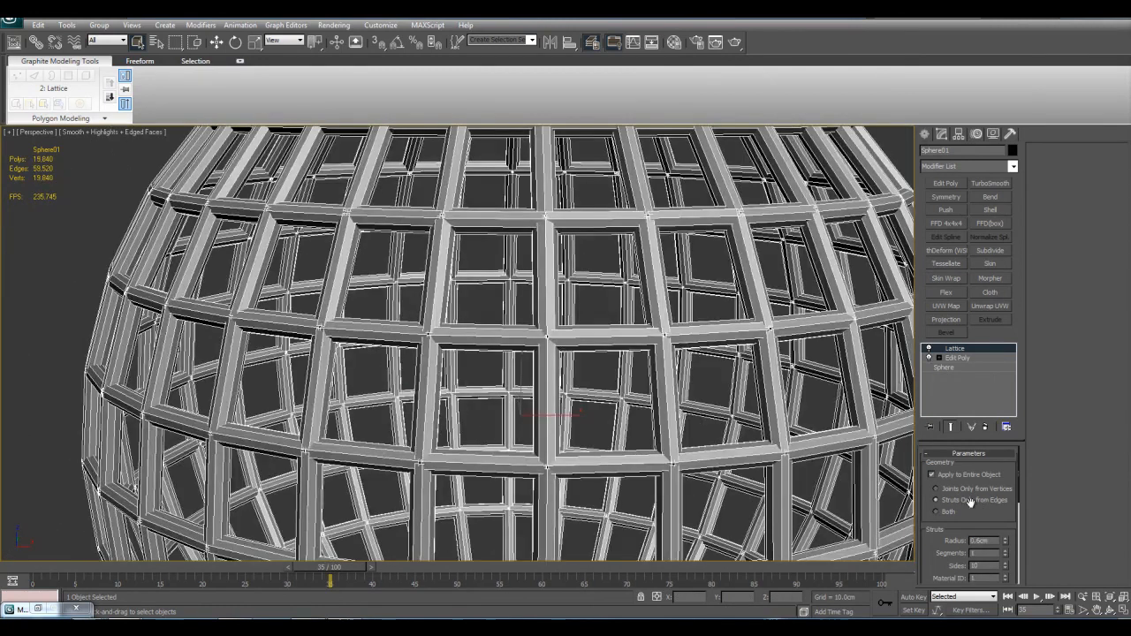
click(938, 511)
scroll(707, 398, down, 4)
Step: Delete the Lattice and Edit Poly modifiers from the sphere
right_click(963, 349)
click(993, 369)
right_click(953, 351)
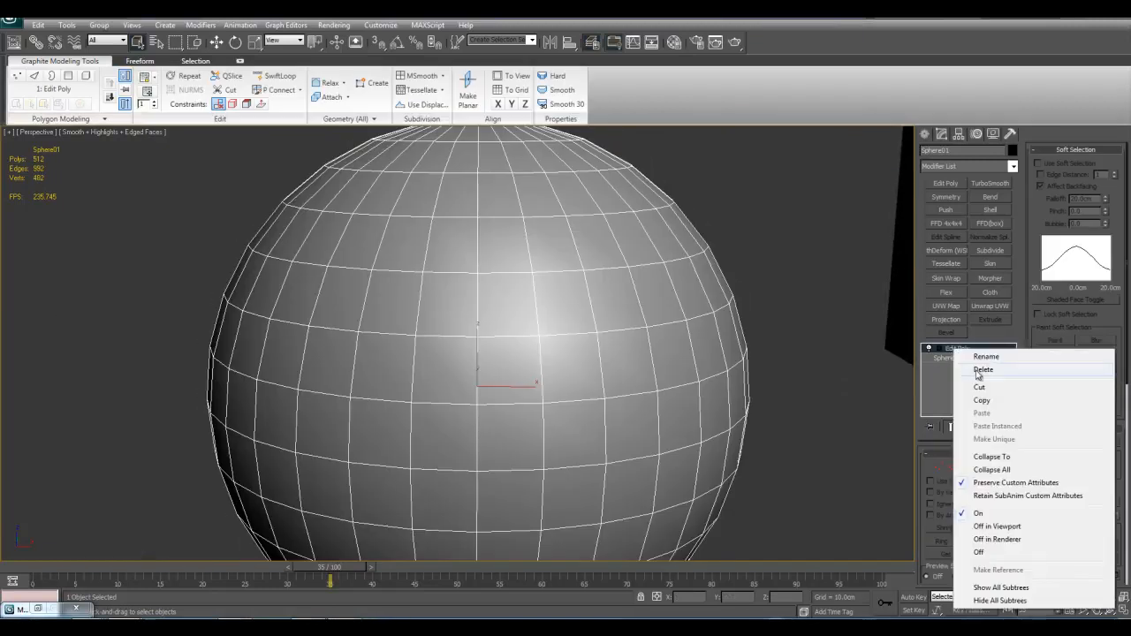
click(979, 371)
scroll(715, 370, down, 3)
click(1012, 167)
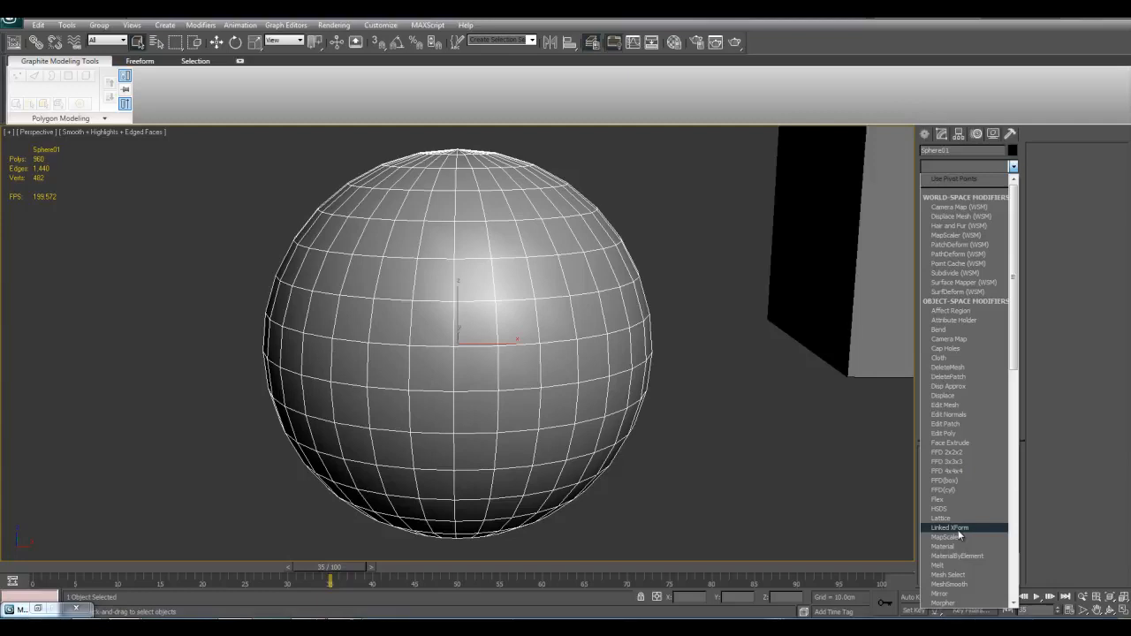
click(763, 483)
Step: Clone the cylinder as one independent copy, moved along X to between the sphere and the box
scroll(762, 484, down, 2)
middle_drag(763, 484, 633, 426)
scroll(634, 426, down, 4)
alt+middle_drag(702, 367, 657, 477)
scroll(621, 459, up, 3)
click(621, 459)
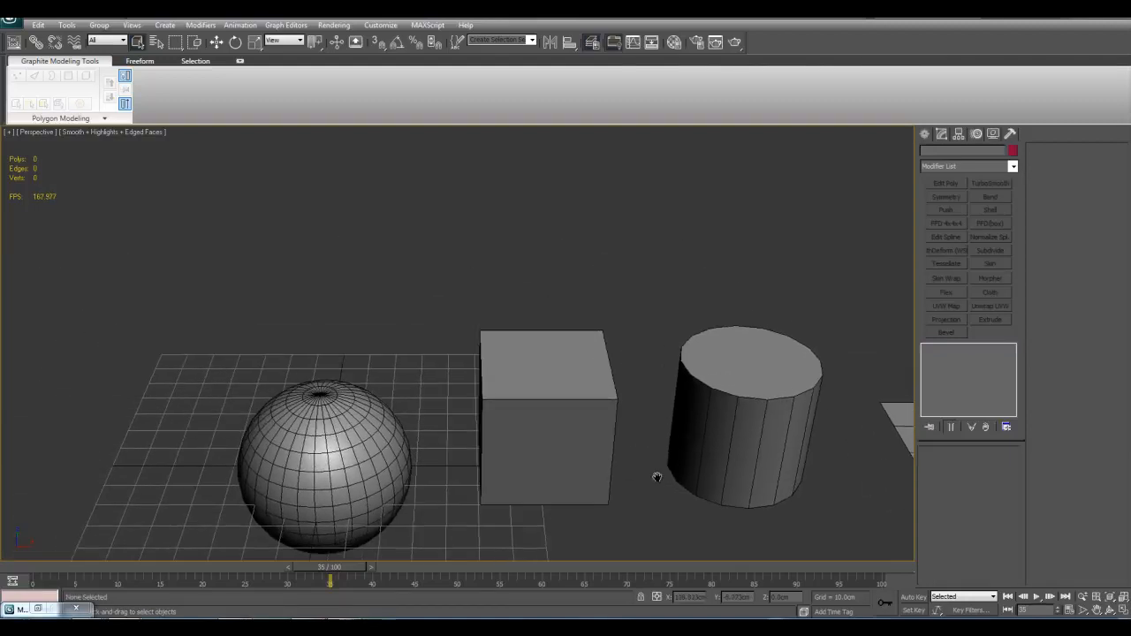
click(728, 450)
key(w)
scroll(637, 420, down, 5)
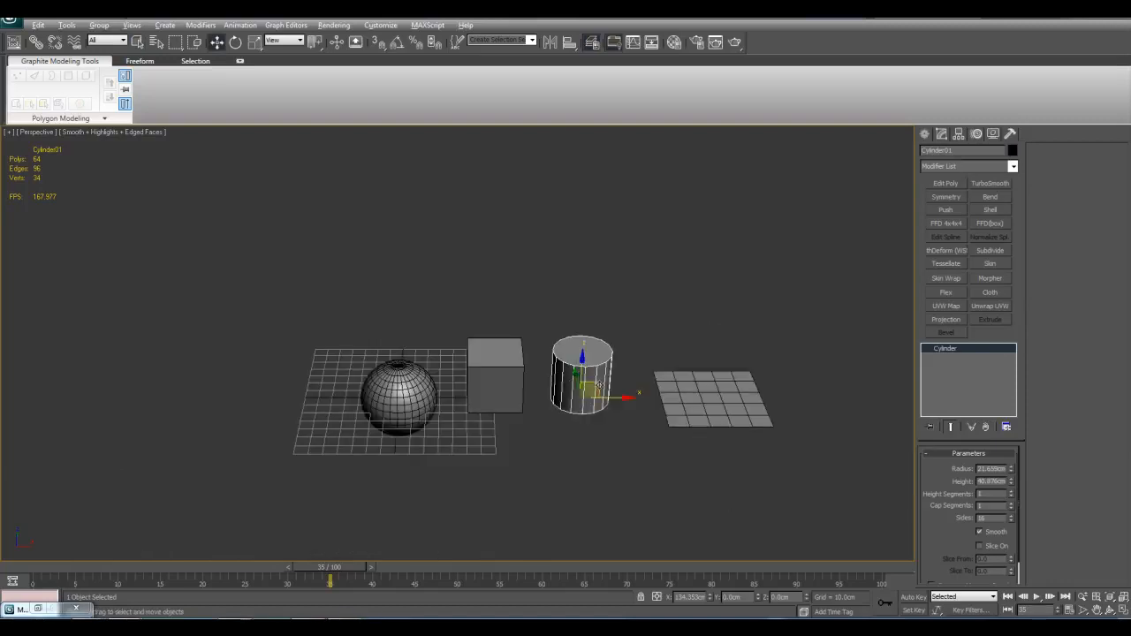
alt+middle_drag(599, 385, 594, 436)
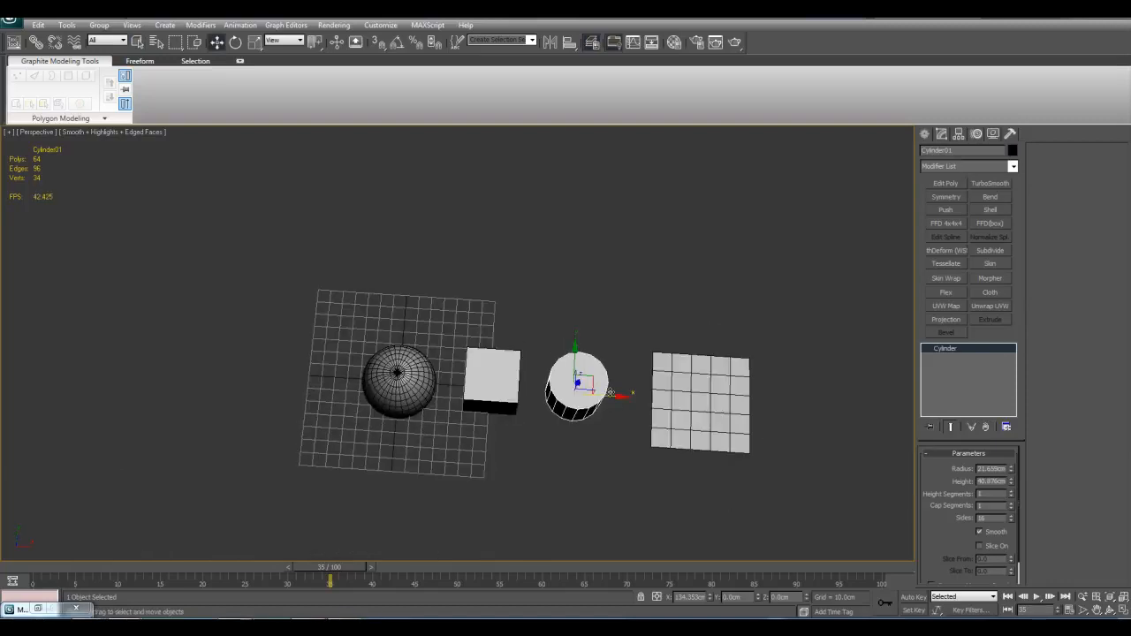
shift+drag(611, 396, 490, 387)
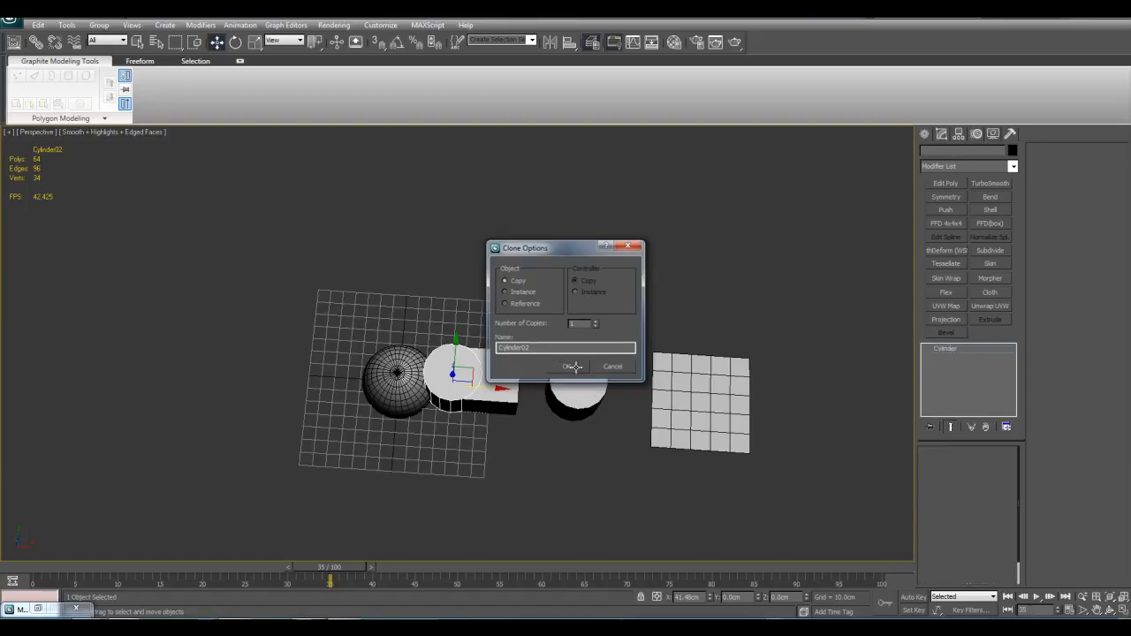
click(575, 370)
Step: Isolate the cloned cylinder, rotate it 90 degrees onto its side with angle snap, and shift it along X
key(alt+q)
scroll(644, 442, down, 3)
key(e)
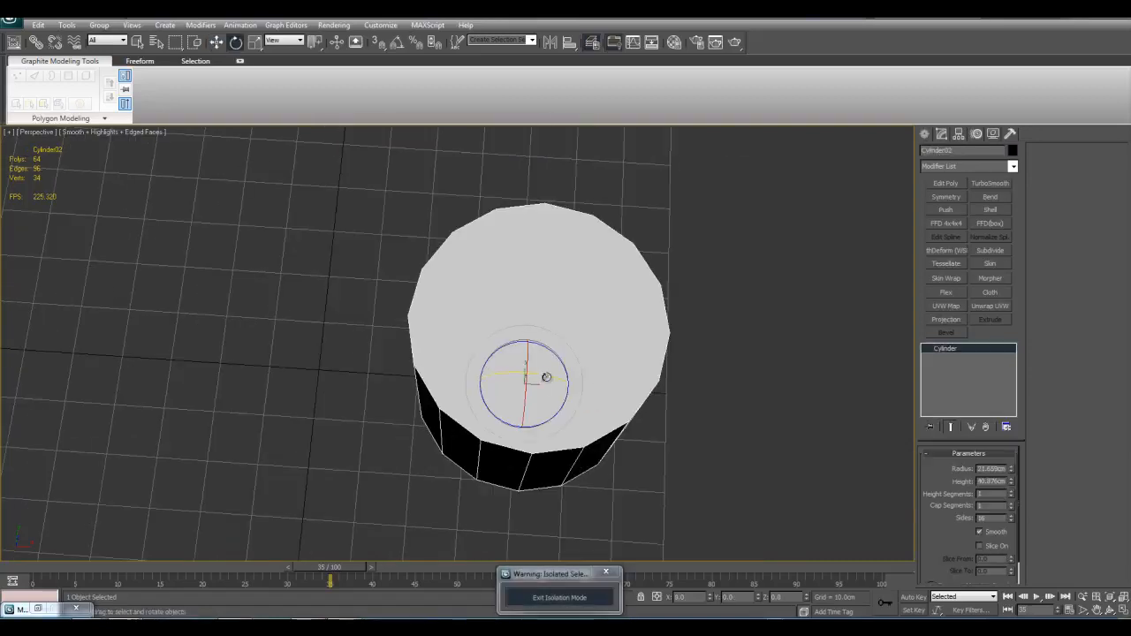
key(a)
drag(545, 377, 560, 390)
key(w)
alt+middle_drag(560, 390, 577, 344)
scroll(577, 344, down, 3)
drag(551, 400, 325, 405)
key(q)
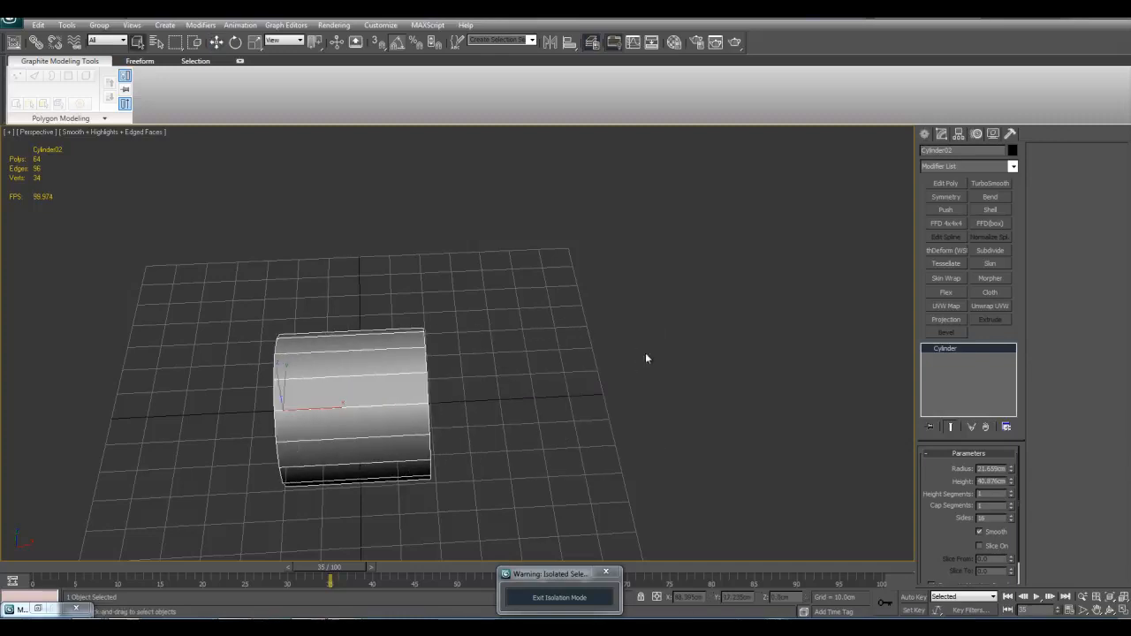
key(z)
Step: Reset the cylinder's transform with Reset XForm and center its pivot to the object
click(1010, 135)
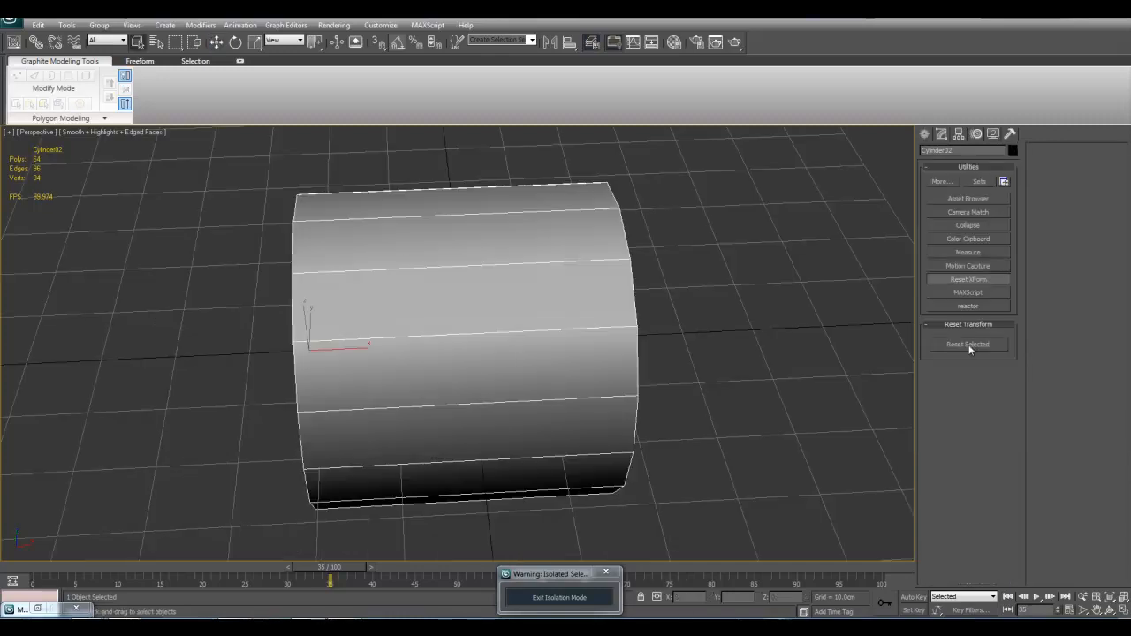
click(959, 134)
click(968, 207)
click(968, 268)
click(969, 207)
click(941, 135)
alt+middle_drag(638, 393, 631, 348)
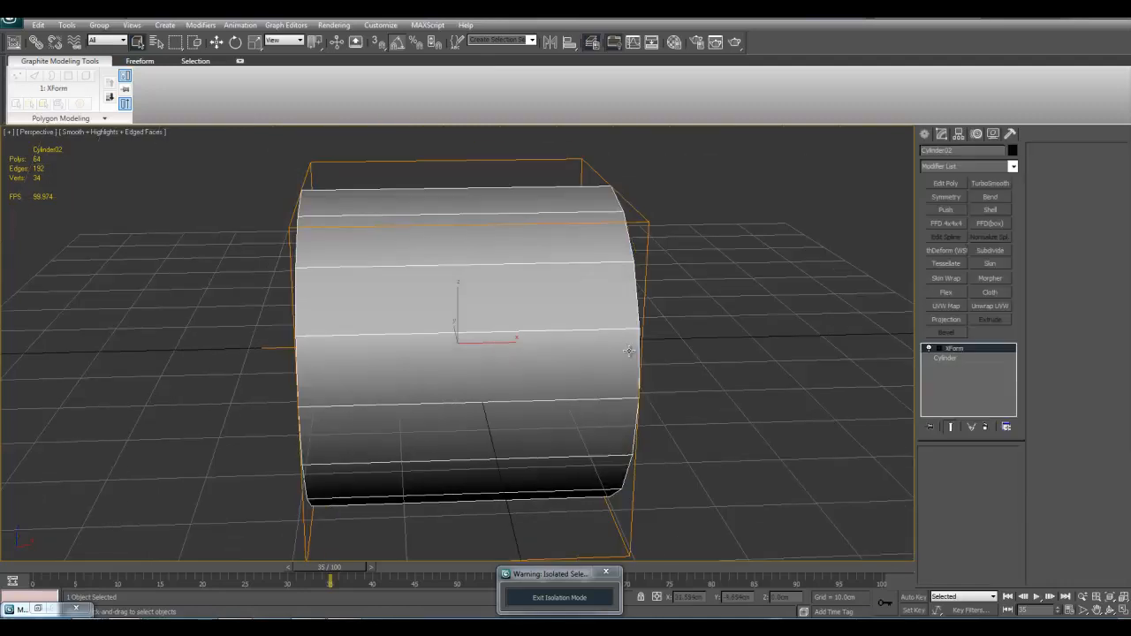
Step: Set the cylinder's X position to 0 and raise it above the grid to about Z 58 cm
scroll(631, 348, down, 5)
key(w)
right_click(709, 600)
middle_drag(532, 364, 551, 461)
drag(485, 411, 493, 229)
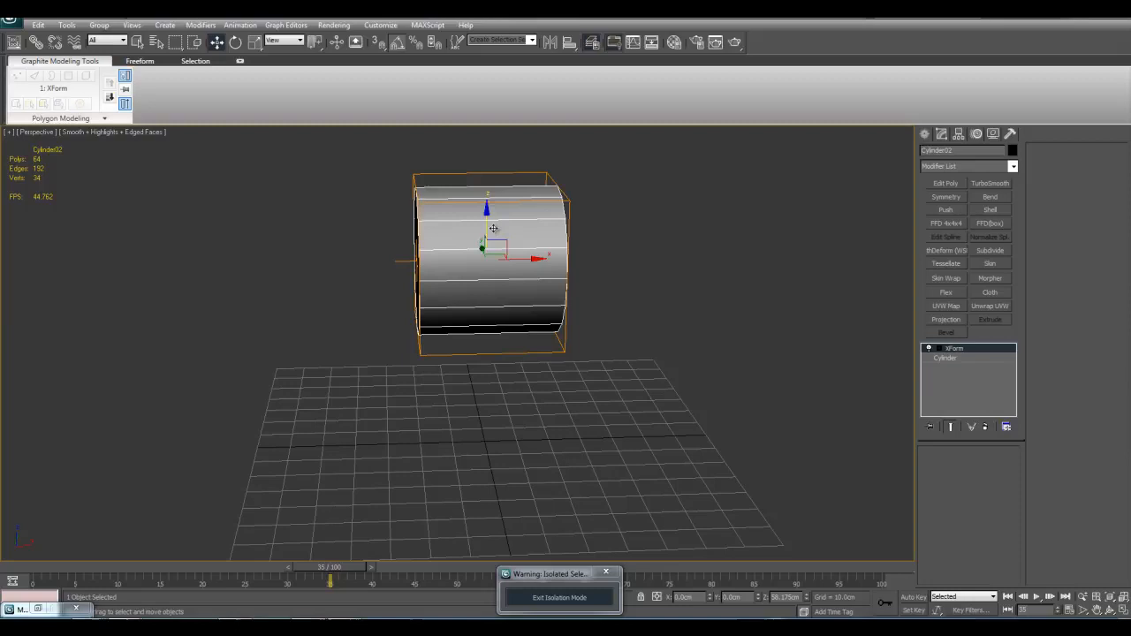
Step: Add an Edit Poly to the cylinder and scale all its vertices into a long, thin rod along X
click(930, 184)
key(1)
key(z)
key(ctrl+a)
key(r)
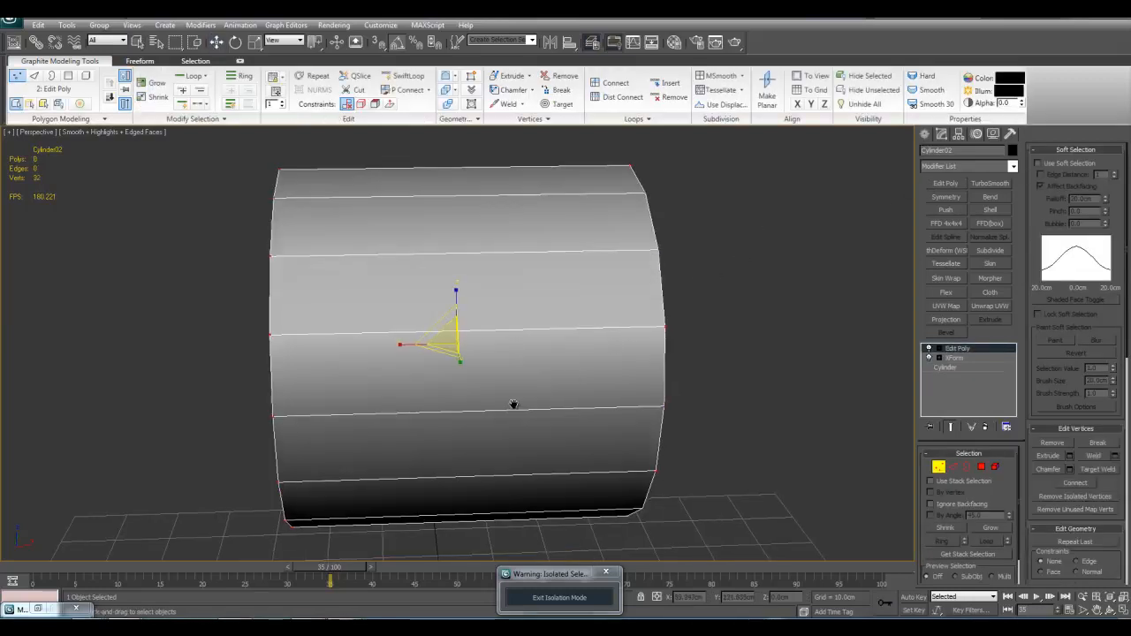
scroll(542, 405, down, 5)
drag(356, 314, 209, 298)
alt+middle_drag(209, 298, 515, 308)
scroll(473, 320, down, 8)
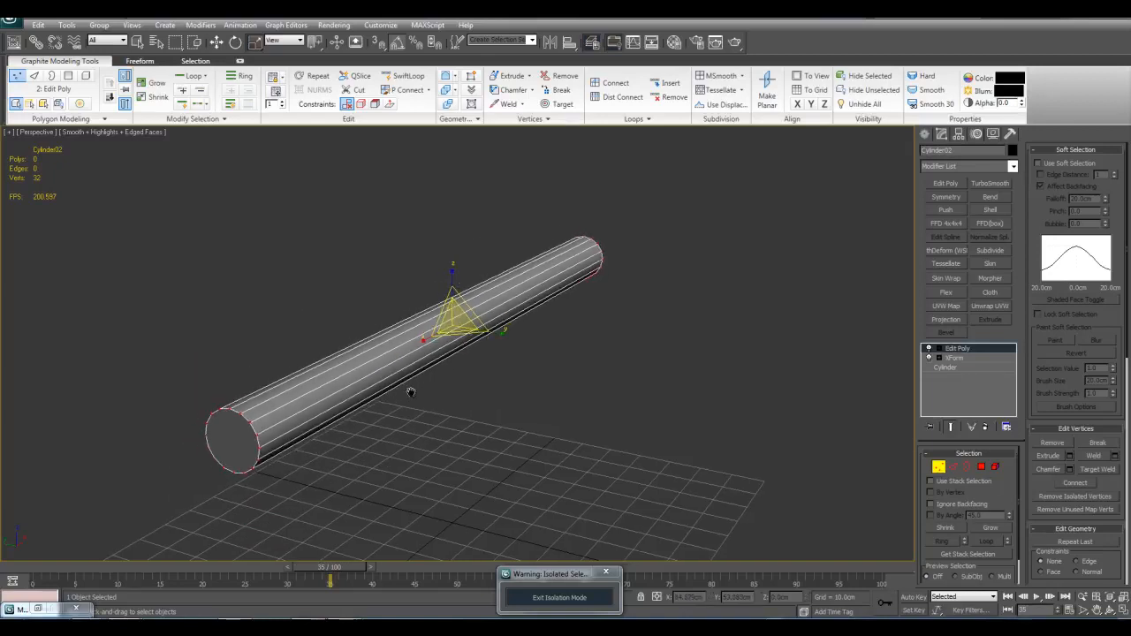
Step: Leave vertex editing and raise the rod higher above the grid, to about Z 138.5 cm
key(w)
key(1)
middle_drag(501, 318, 518, 349)
drag(511, 351, 505, 204)
scroll(601, 282, up, 2)
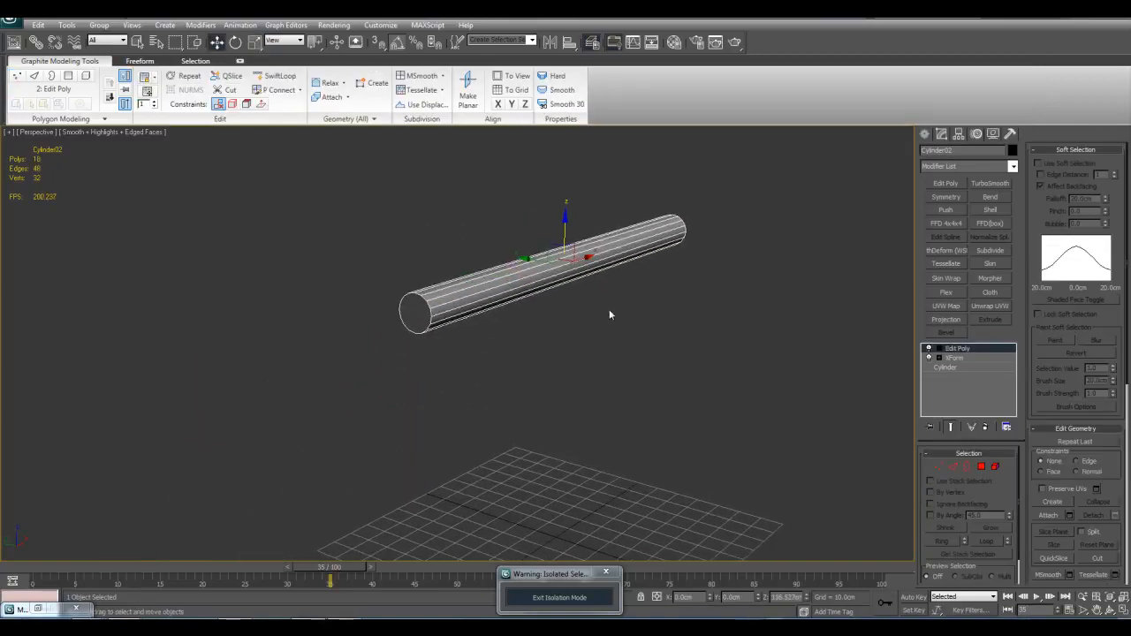
Step: Detach the polygon capping one end of the rod as a separate object
key(4)
scroll(547, 371, up, 5)
scroll(530, 393, down, 5)
alt+middle_drag(507, 391, 624, 441)
scroll(685, 398, up, 2)
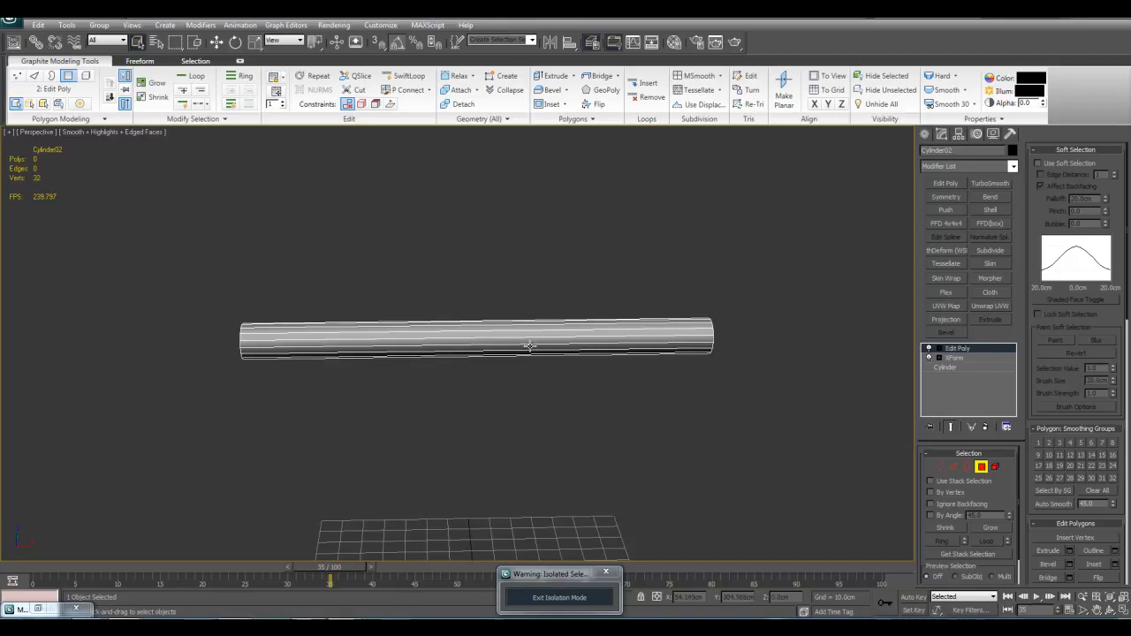
alt+middle_drag(540, 347, 538, 357)
click(328, 345)
alt+middle_drag(328, 344, 610, 354)
click(1061, 151)
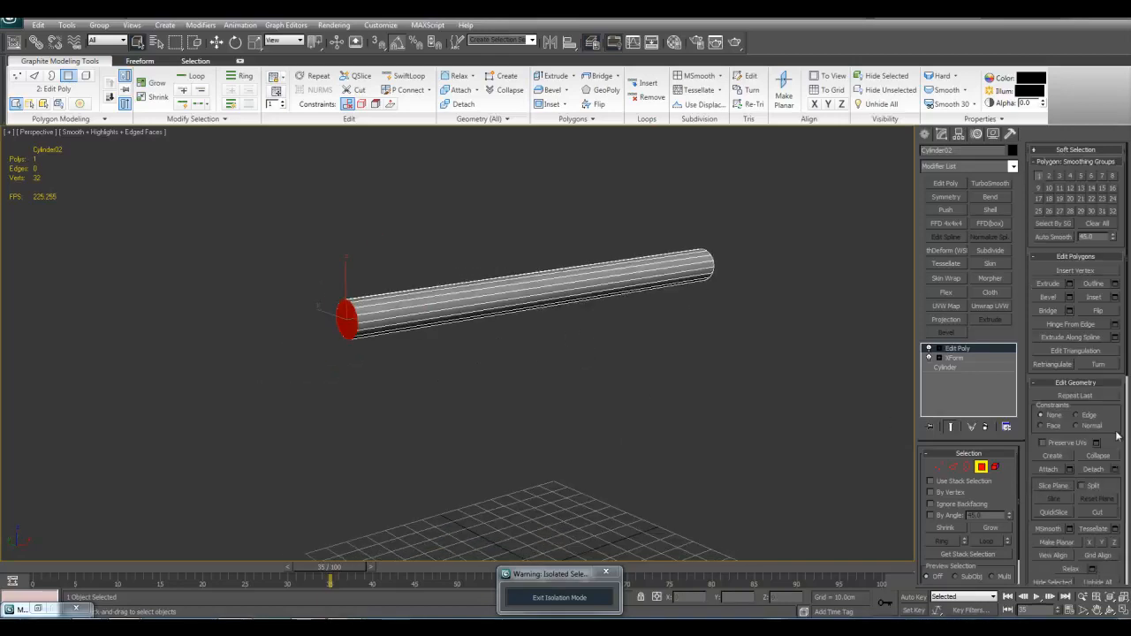
click(1116, 470)
click(606, 323)
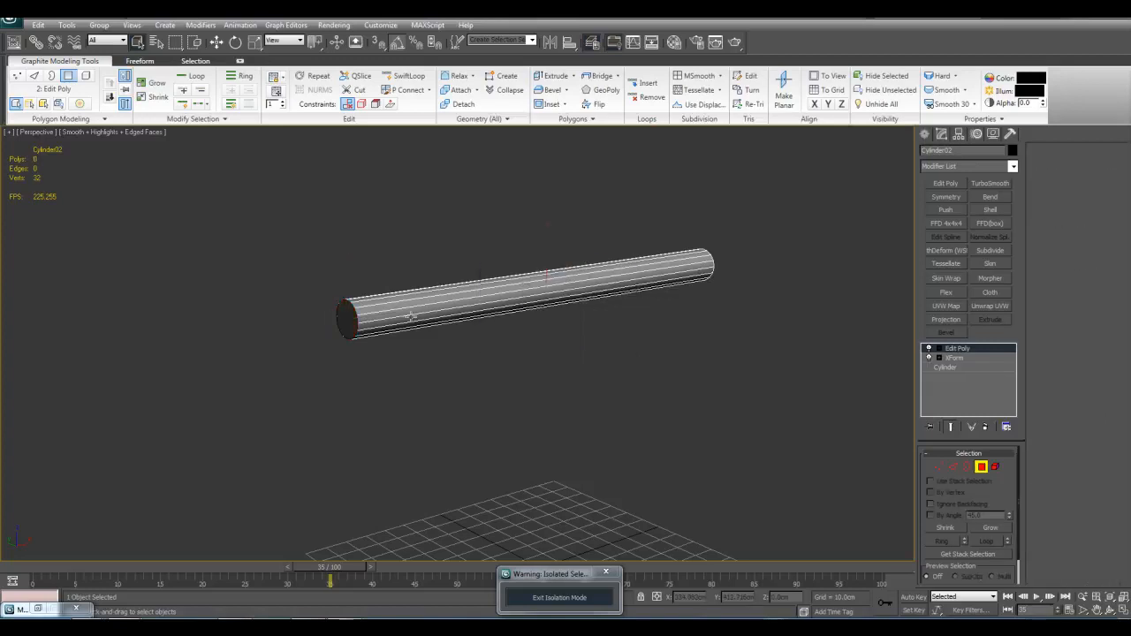
Step: Select the detached end cap and add a Shell modifier, thickening it outward into a short disc
click(347, 320)
scroll(492, 303, up, 3)
click(990, 209)
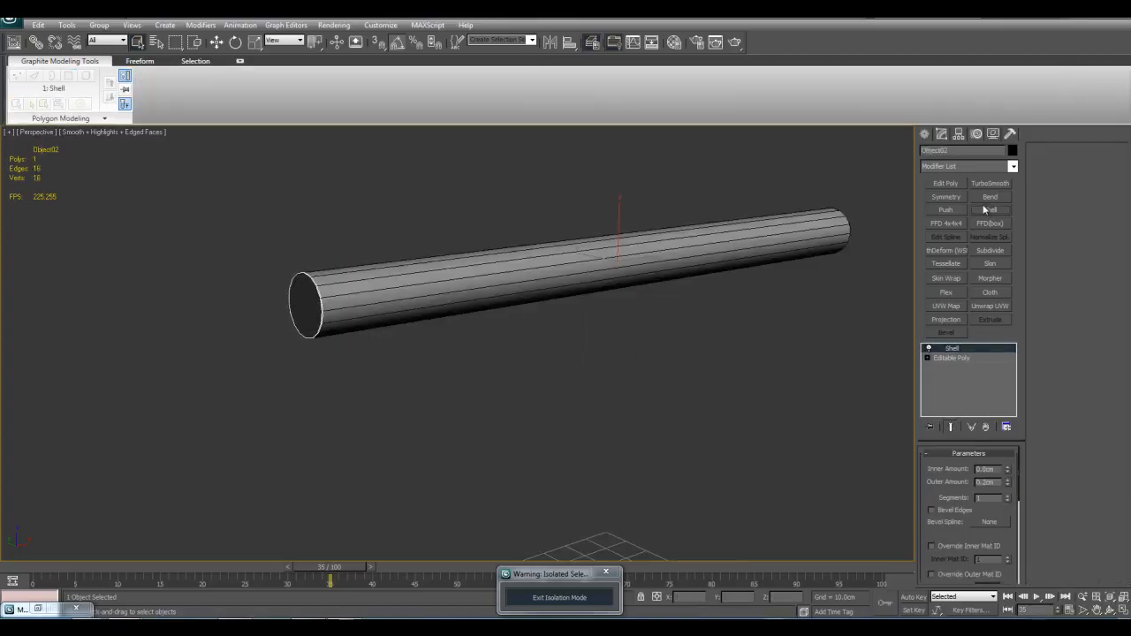
middle_drag(749, 403, 776, 409)
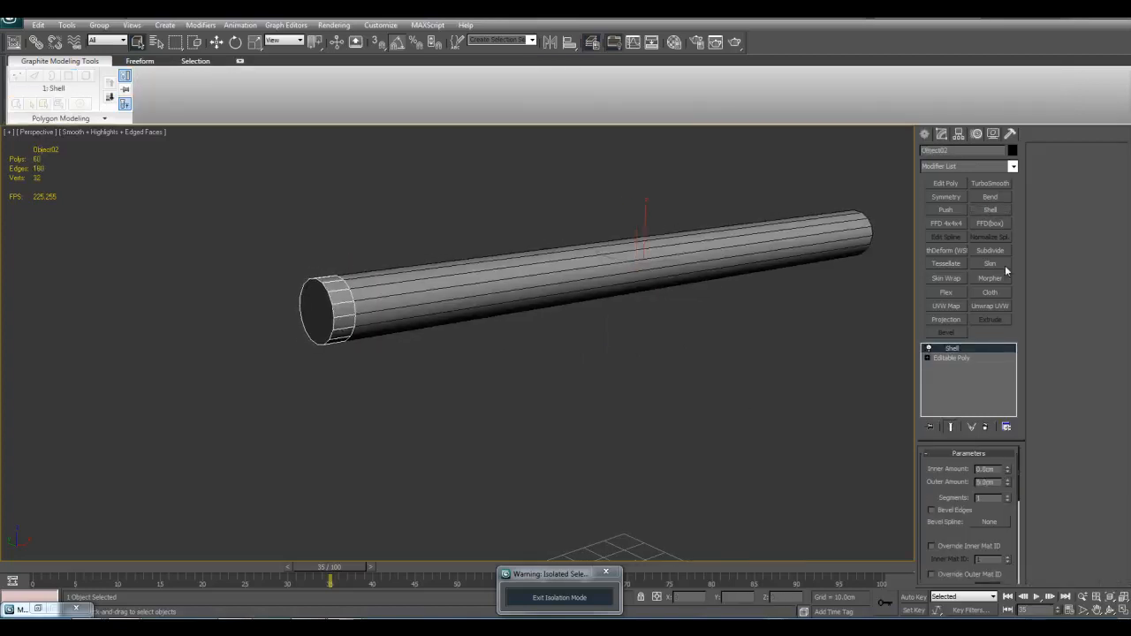
Step: Add an Edit Poly to the disc and scale all its vertices to about 172% in Y and Z
click(946, 185)
key(1)
key(ctrl+a)
key(r)
alt+middle_drag(309, 311, 349, 328)
drag(381, 315, 387, 268)
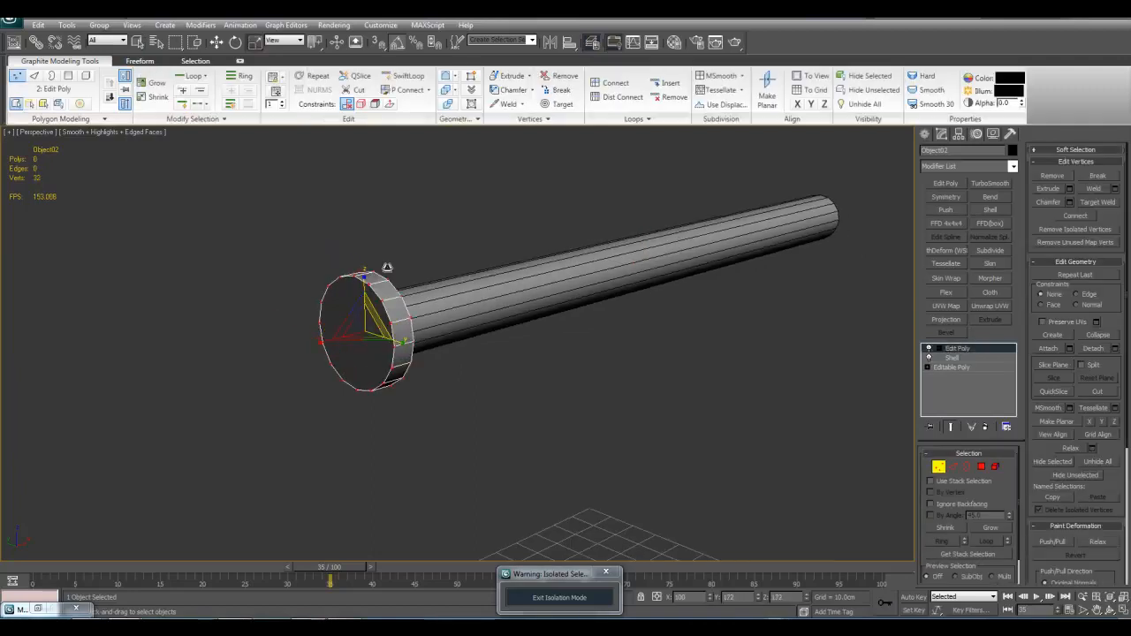
middle_drag(412, 318, 433, 291)
click(533, 323)
middle_drag(533, 323, 540, 320)
Step: Select the vertices of the disc's lower half and delete them, leaving a half disc
key(ctrl+w)
drag(283, 247, 525, 383)
alt+middle_drag(504, 374, 379, 316)
drag(379, 315, 479, 362)
alt+middle_drag(479, 362, 535, 373)
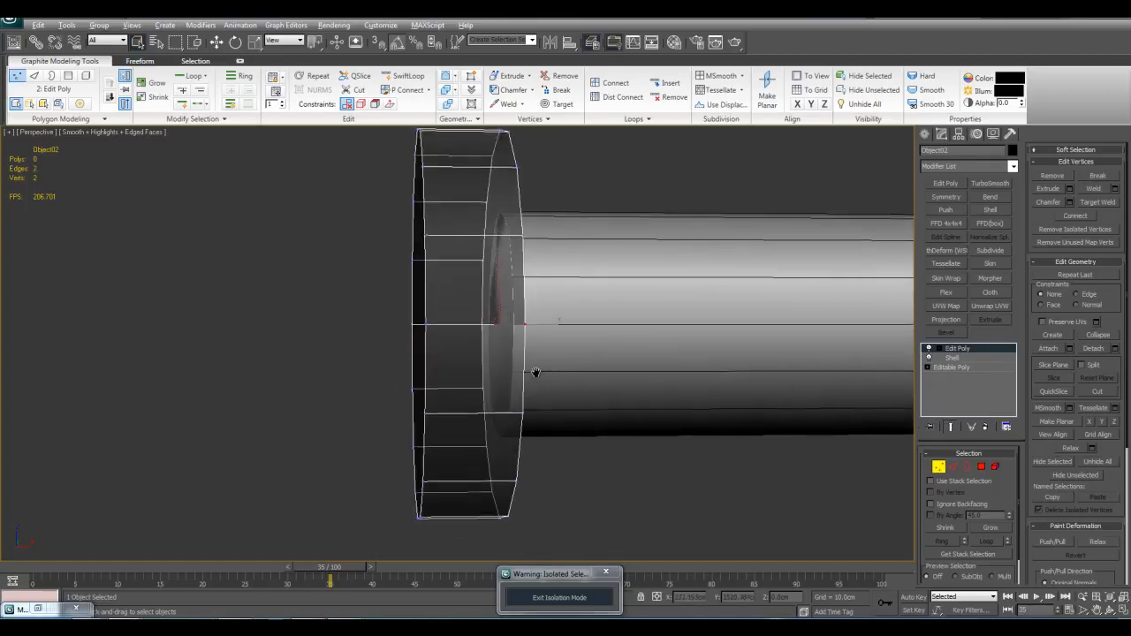
alt+middle_drag(624, 538, 516, 323)
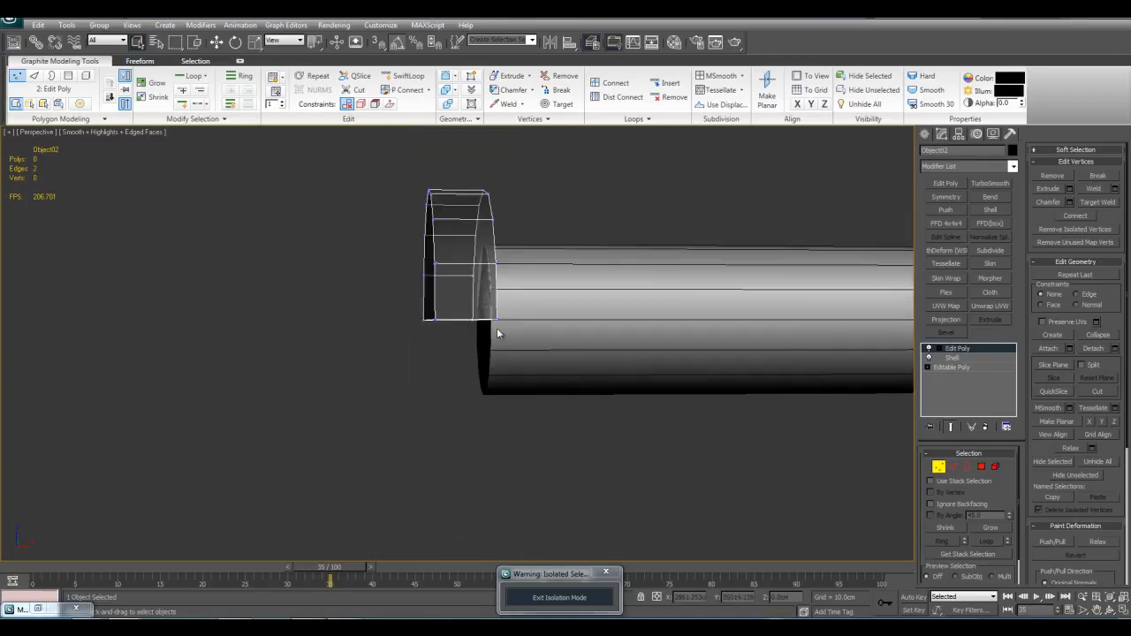
Step: Extend the half disc's open bottom edges straight down to form a support leg
key(2)
key(w)
drag(457, 323, 456, 476)
scroll(477, 296, down, 3)
key(alt+x)
scroll(468, 469, down, 4)
alt+middle_drag(521, 441, 609, 430)
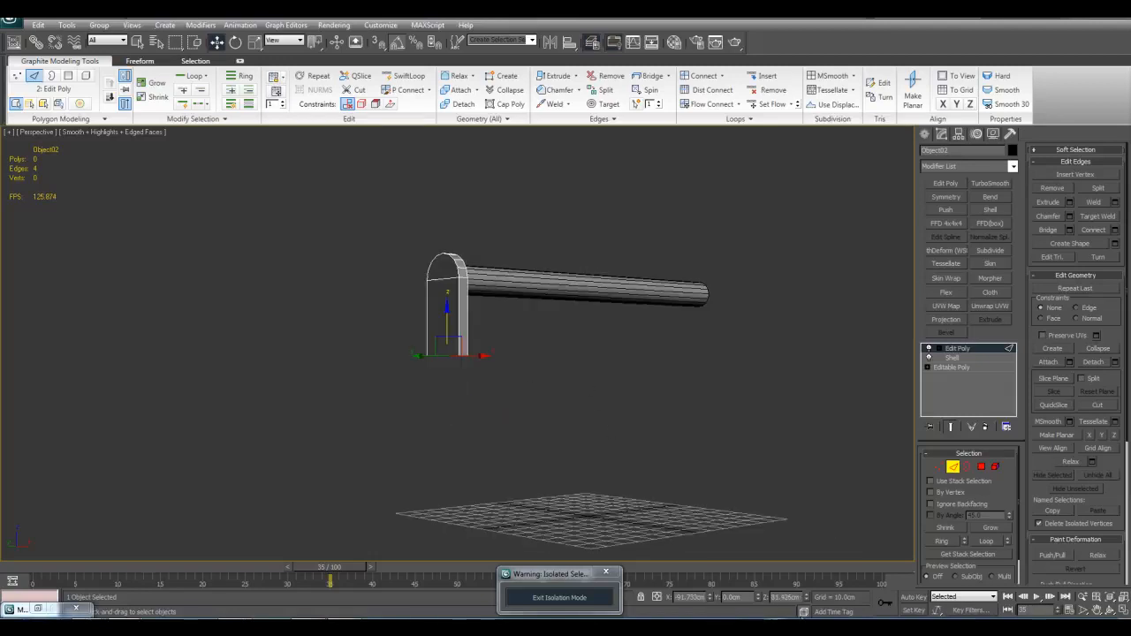
Step: Set the Z position of the leg's bottom edges to 0, extending the leg to grid level
right_click(808, 598)
alt+middle_drag(709, 402, 697, 383)
scroll(636, 432, up, 3)
key(q)
key(alt+x)
alt+middle_drag(583, 518, 622, 466)
drag(480, 450, 483, 521)
Step: Cap the open bottom of the support leg and leave edge editing
key(ctrl+shift+b)
click(594, 374)
scroll(772, 365, up, 4)
alt+middle_drag(706, 370, 604, 398)
scroll(772, 365, down, 3)
key(2)
scroll(772, 365, down, 3)
scroll(604, 398, down, 3)
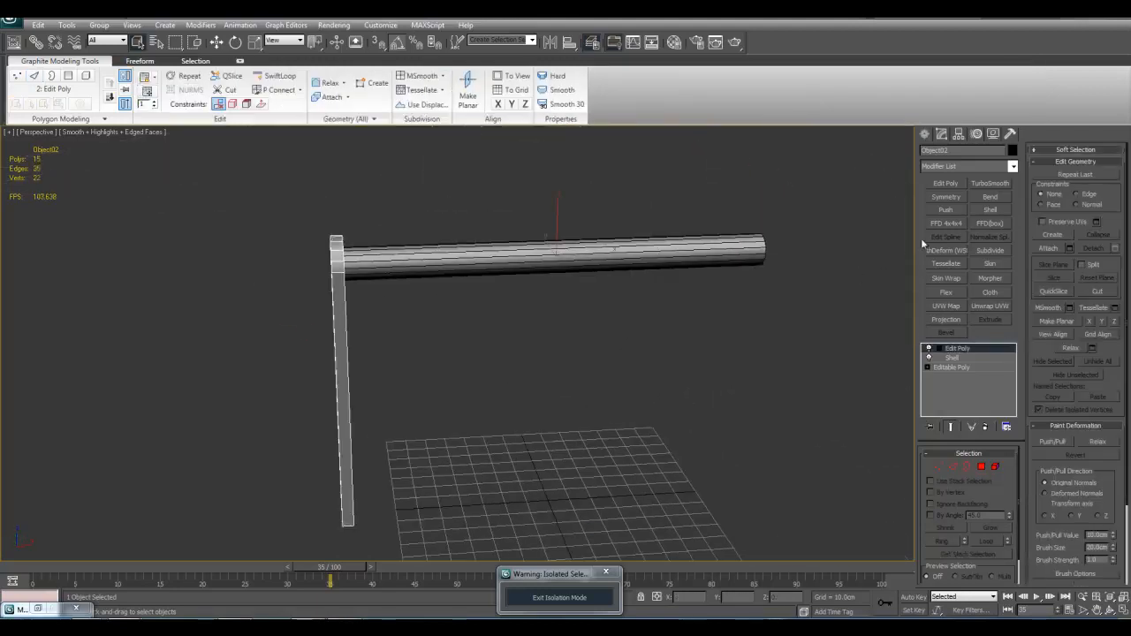
Step: Add a Symmetry modifier on the X axis with Flip on, mirroring the leg to the rod's other end
click(946, 196)
click(946, 486)
scroll(753, 435, up, 3)
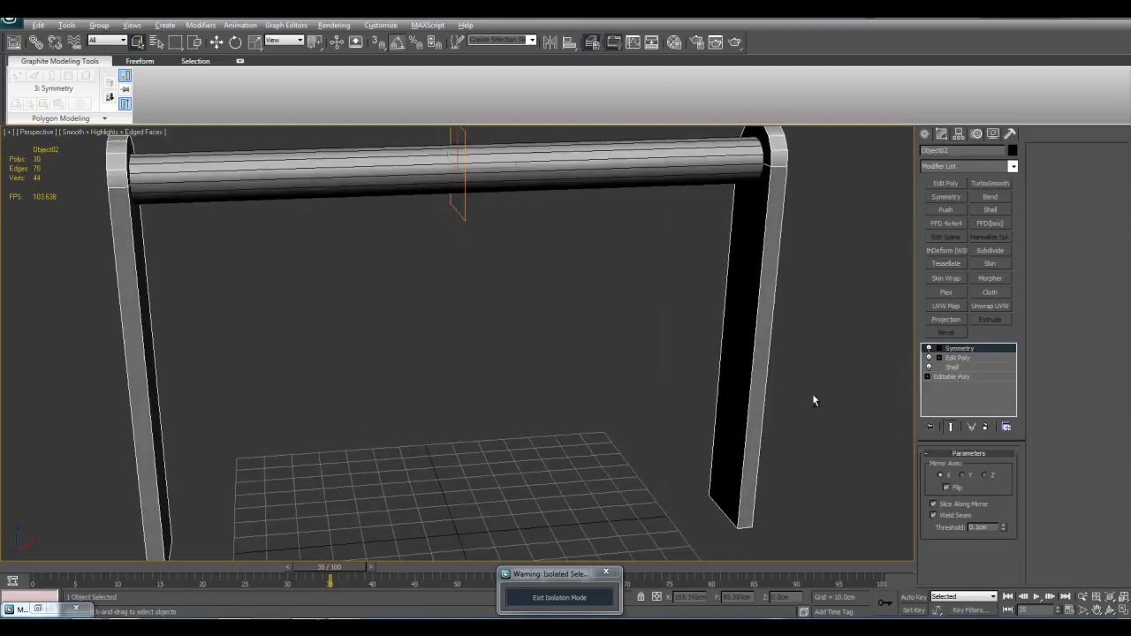
click(721, 343)
scroll(724, 341, down, 4)
alt+middle_drag(724, 341, 601, 323)
scroll(604, 288, up, 3)
middle_drag(538, 277, 613, 263)
click(537, 305)
alt+middle_drag(538, 306, 569, 308)
Step: Add an Edit Poly modifier beneath the legs' Symmetry and insert two horizontal edge loops across the upper leg with SwiftLoop
click(958, 357)
click(942, 187)
key(2)
key(alt+s)
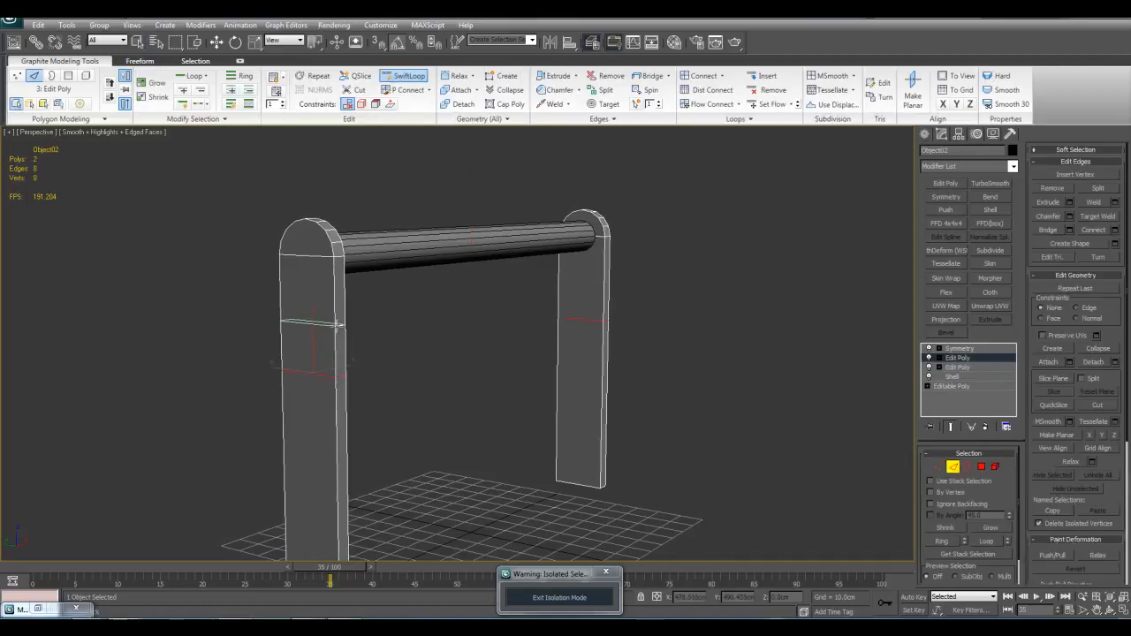
key(w)
click(765, 314)
key(2)
key(q)
alt+middle_drag(765, 314, 389, 287)
middle_drag(390, 286, 375, 239)
scroll(559, 329, down, 5)
click(560, 329)
scroll(375, 239, up, 3)
drag(285, 220, 737, 485)
scroll(722, 408, down, 4)
drag(305, 200, 754, 523)
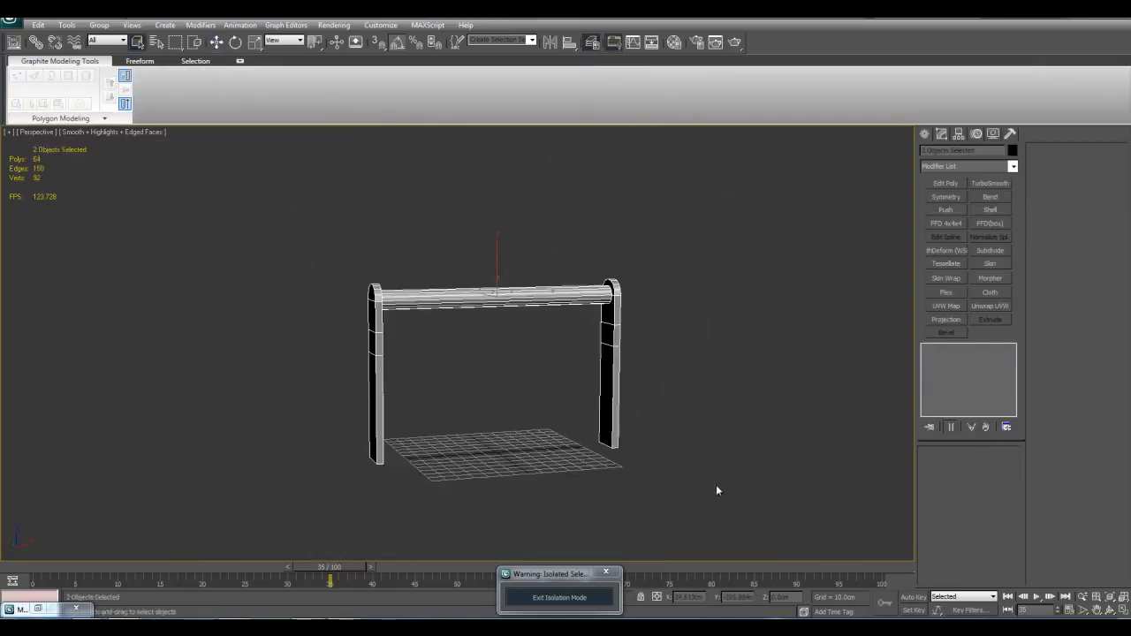
scroll(592, 435, up, 6)
scroll(575, 379, down, 4)
drag(457, 185, 492, 295)
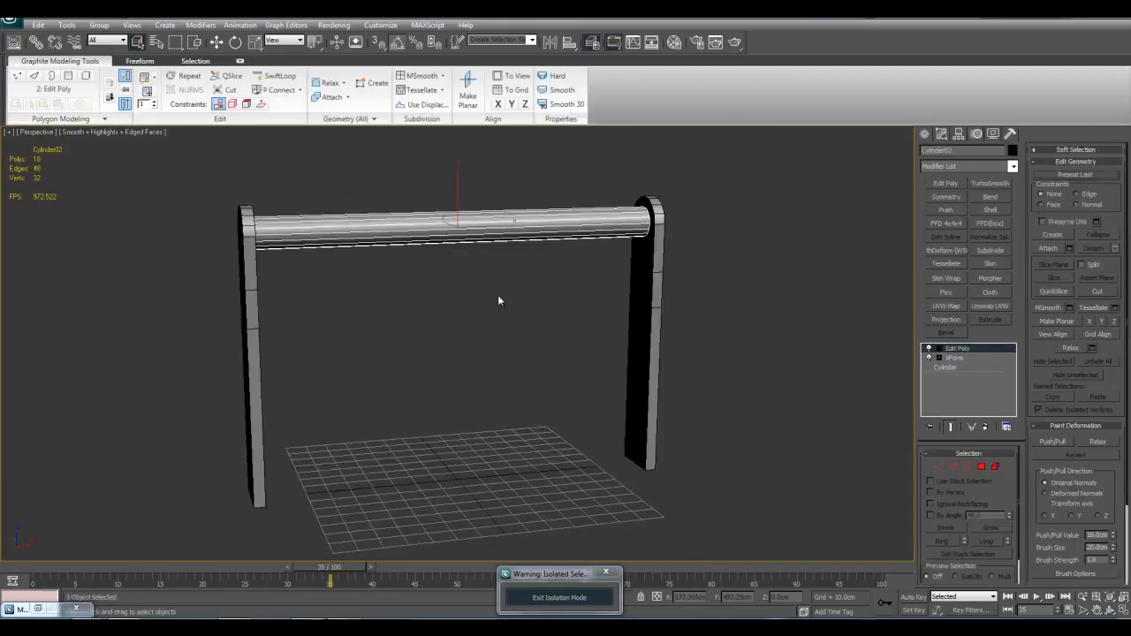
alt+middle_drag(497, 294, 549, 316)
click(585, 265)
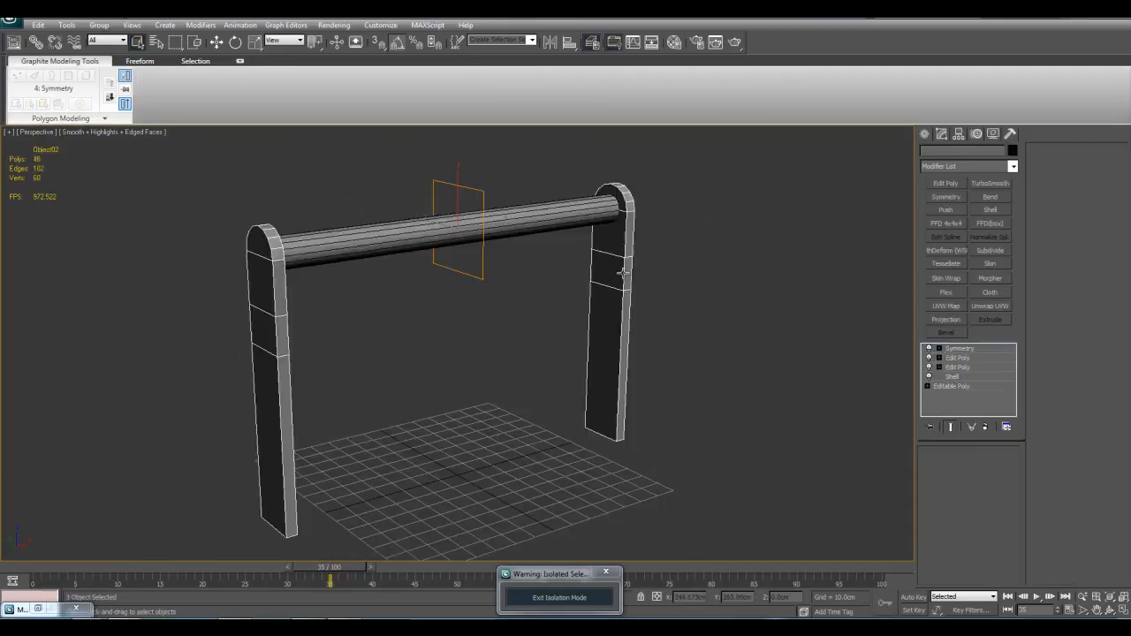
click(503, 281)
alt+middle_drag(503, 280, 542, 262)
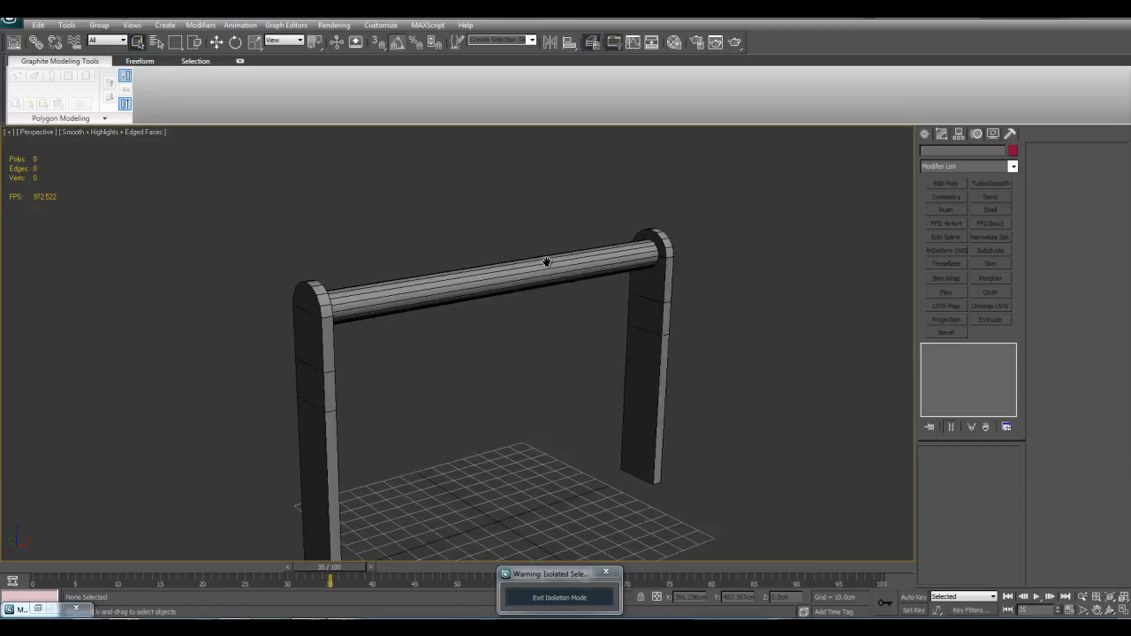
Step: Try moving the rod on its own straight up off the legs, and undo the move
click(545, 263)
scroll(492, 272, down, 3)
key(w)
middle_drag(504, 288, 504, 316)
drag(492, 321, 491, 214)
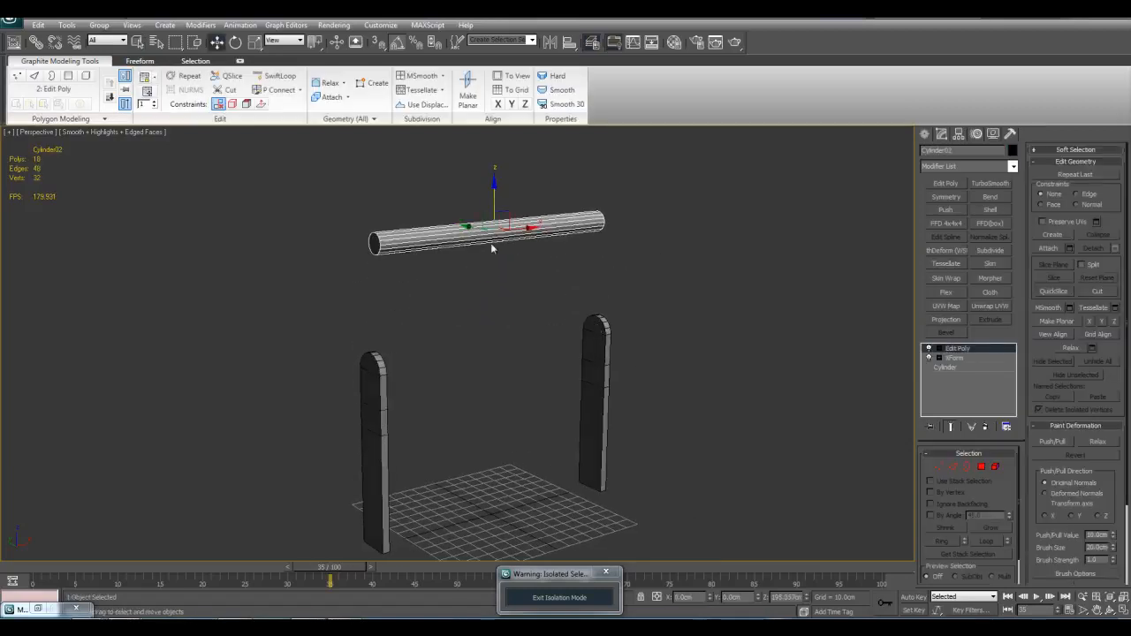
scroll(649, 369, up, 1)
scroll(657, 363, down, 3)
key(ctrl+z)
Step: Copy the rod together with both legs to a spot beside the original
alt+middle_drag(656, 363, 644, 386)
click(640, 387)
key(q)
scroll(605, 388, up, 1)
drag(338, 262, 657, 442)
key(w)
middle_drag(608, 383, 484, 387)
shift+drag(437, 363, 709, 328)
click(564, 363)
key(q)
key(z)
Step: Attach the copied legs to the copied rod and move the assembly's upper vertices up together, stretching the legs
click(545, 182)
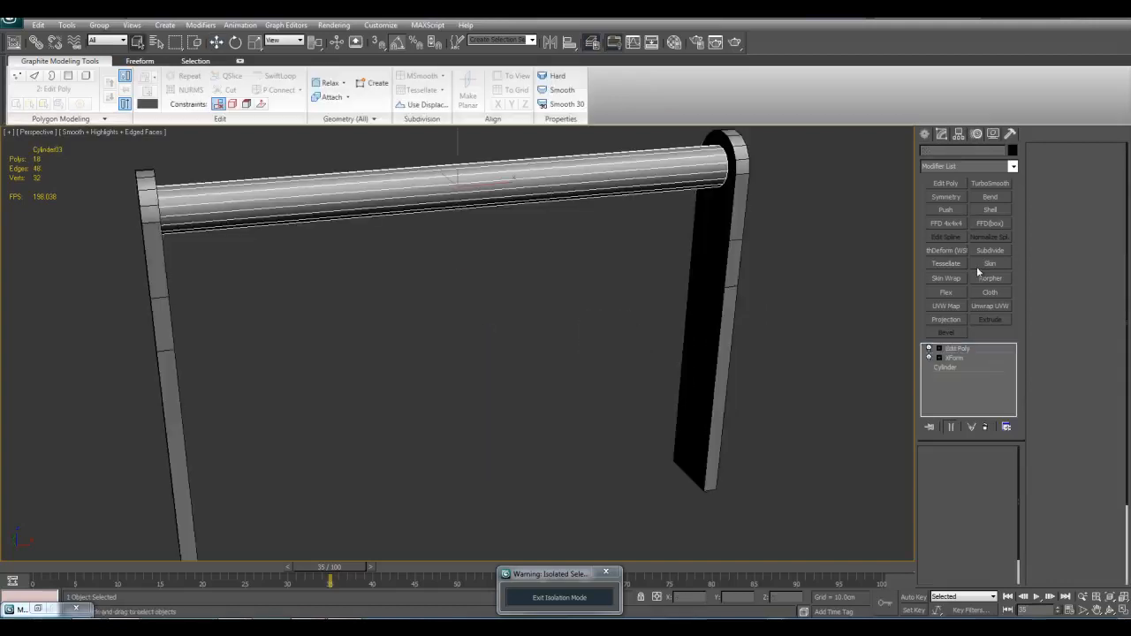
click(732, 284)
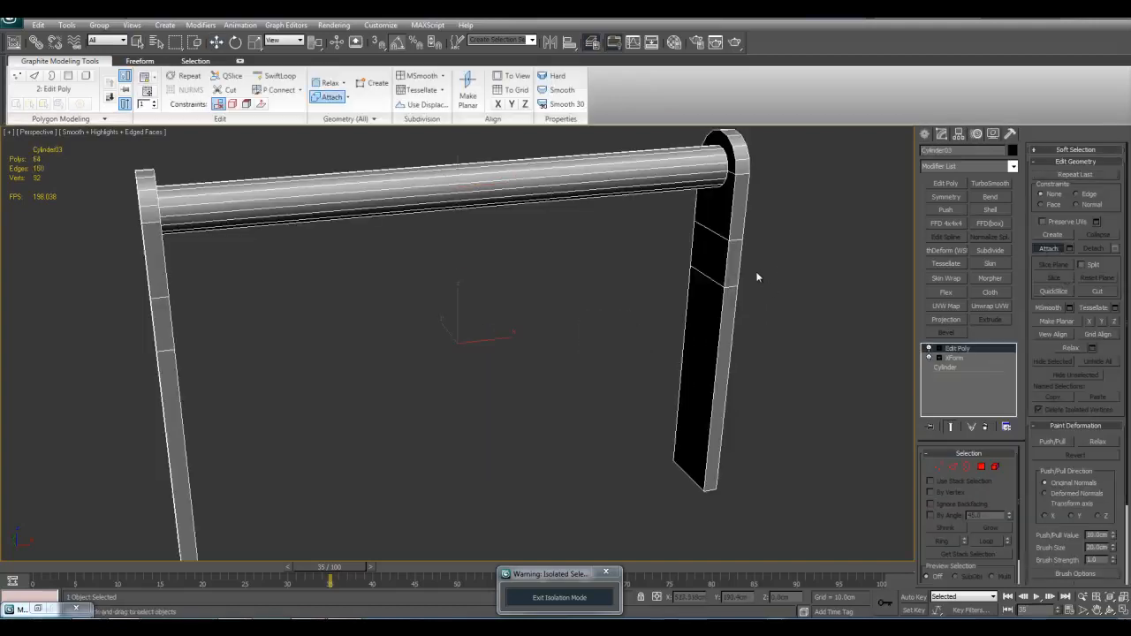
key(w)
scroll(768, 260, down, 3)
key(1)
alt+middle_drag(485, 255, 478, 229)
drag(200, 155, 688, 255)
scroll(506, 240, down, 3)
drag(493, 244, 493, 144)
middle_drag(540, 290, 621, 364)
scroll(621, 358, down, 3)
key(1)
Step: Leave vertex editing on the attached copy and delete the whole copy
key(q)
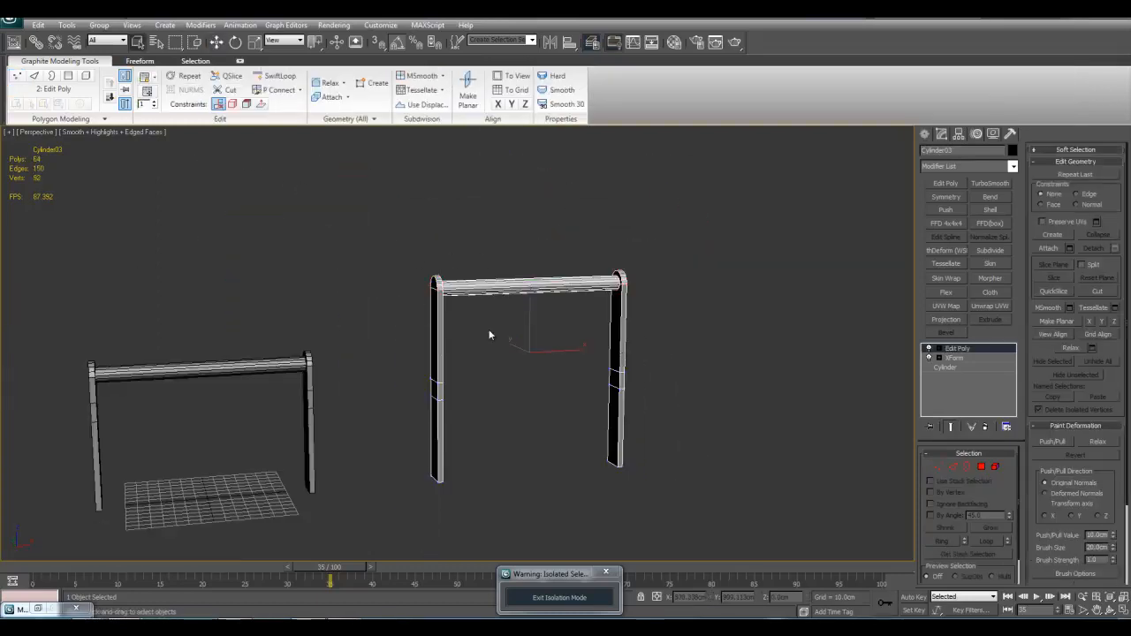
scroll(560, 273, up, 4)
scroll(560, 315, down, 2)
key(1)
key(1)
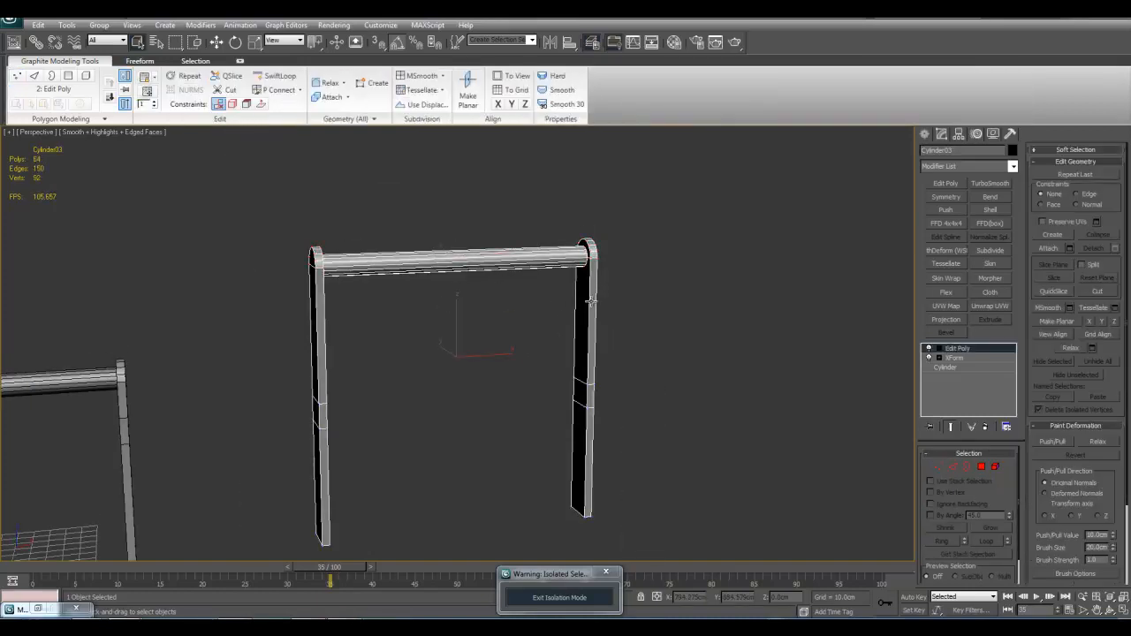
key(Delete)
Step: Select the original rod and legs, frame them in the view and return the timeline to frame 0
middle_drag(338, 339, 615, 320)
middle_drag(462, 372, 620, 285)
drag(234, 199, 711, 488)
key(z)
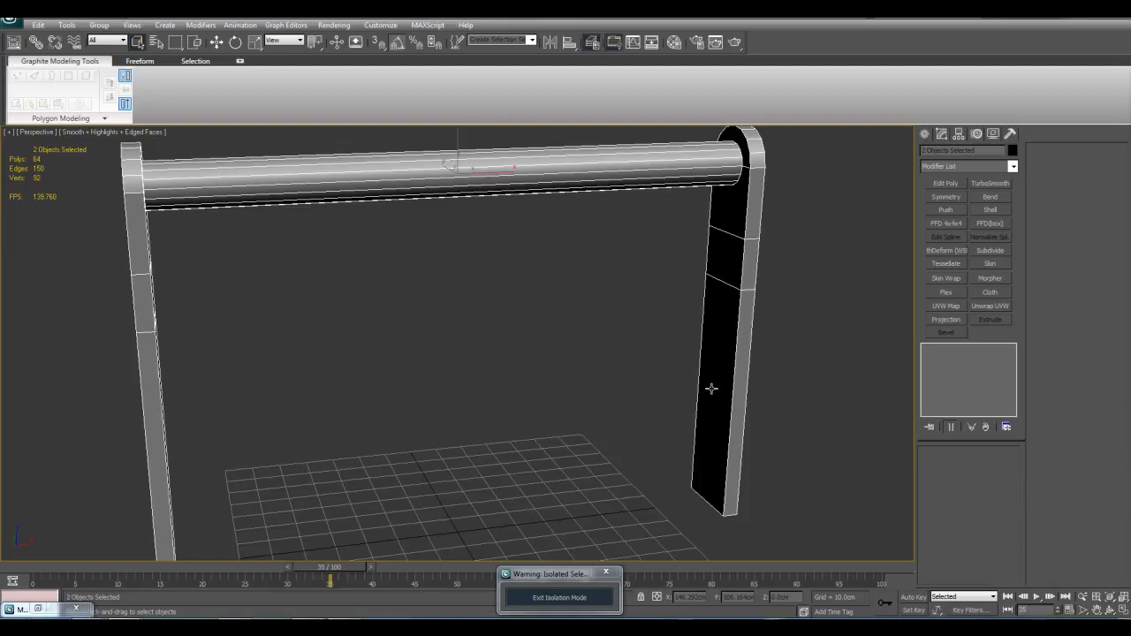
middle_drag(638, 304, 633, 374)
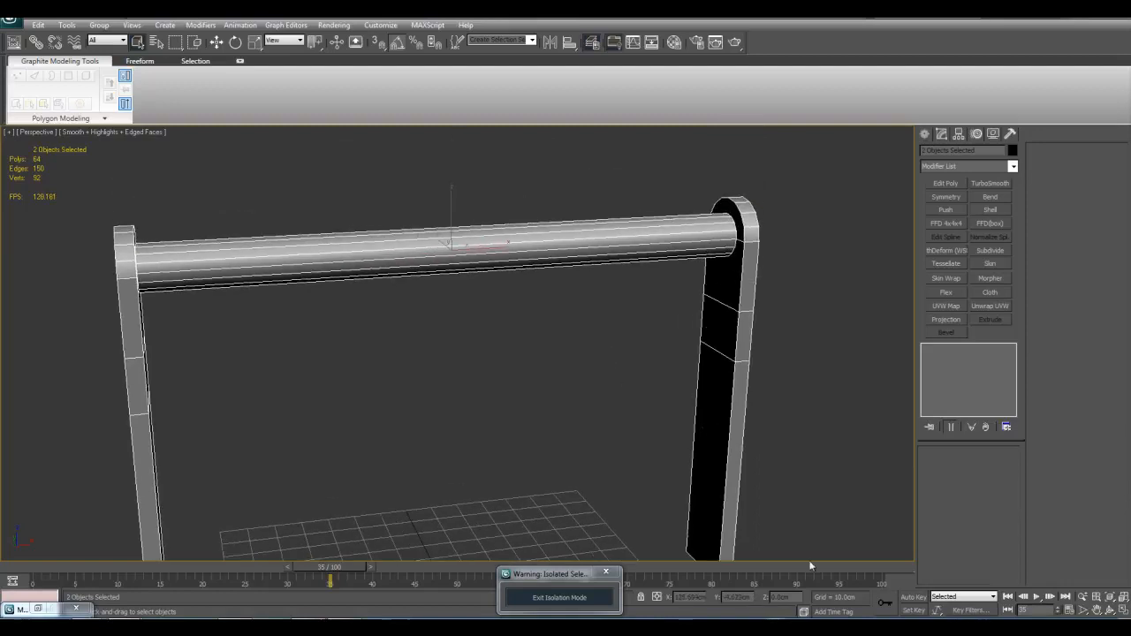
click(1007, 597)
alt+middle_drag(677, 428, 722, 272)
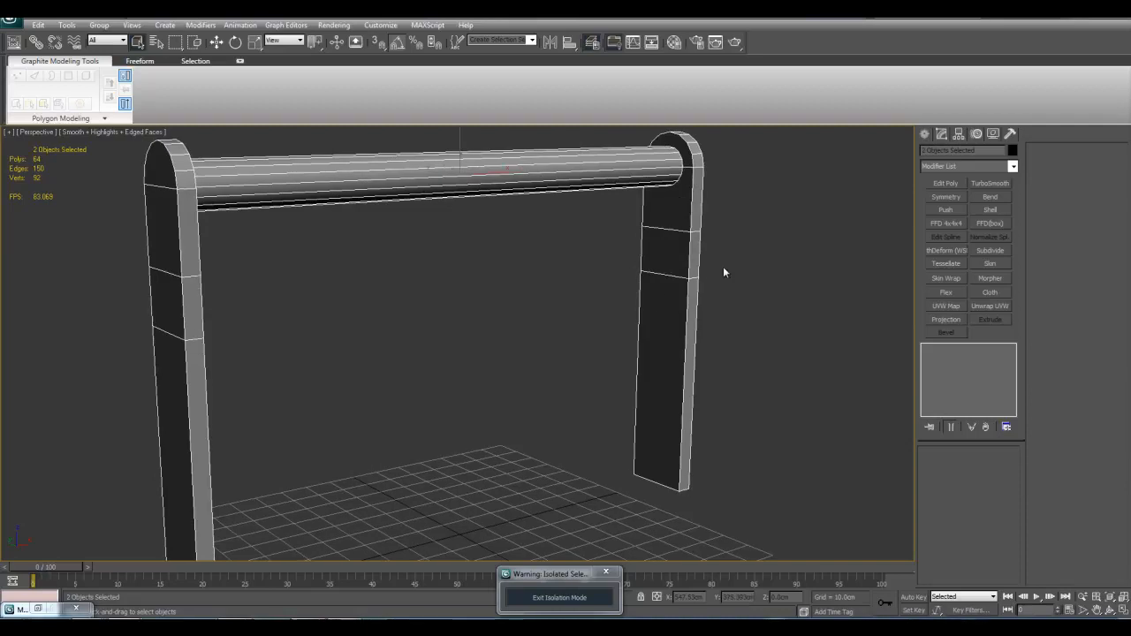
click(571, 233)
click(598, 174)
scroll(567, 219, down, 5)
click(605, 255)
click(595, 236)
click(681, 280)
middle_drag(681, 280, 694, 313)
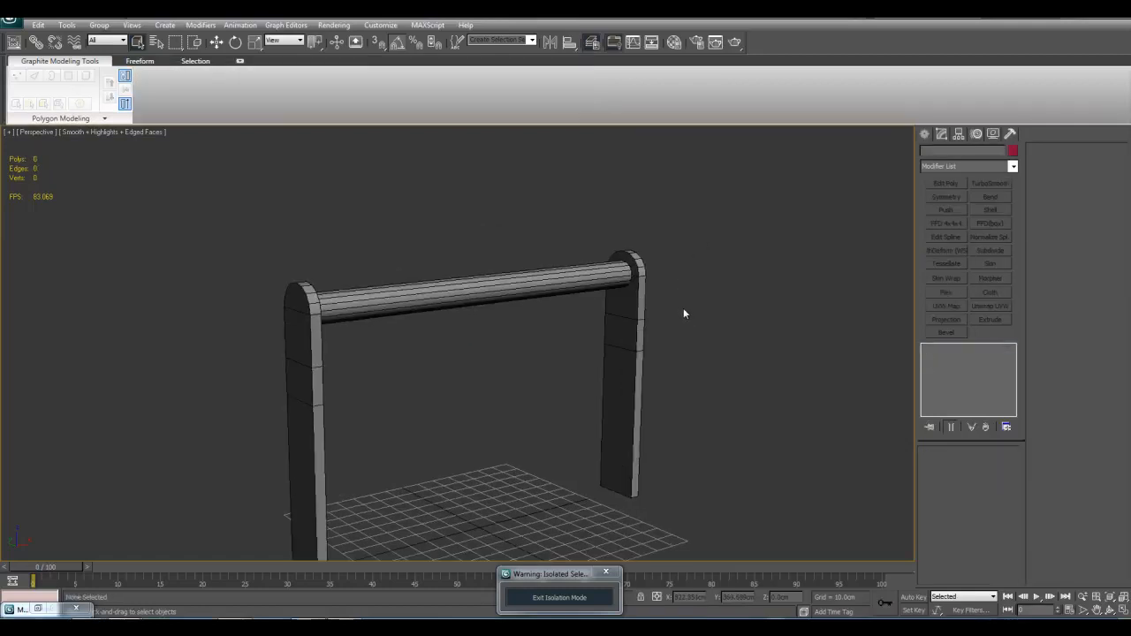
Step: Add an Edit Poly modifier above the legs' Symmetry and select the vertices of both rounded tops and the upper edge loops
click(639, 330)
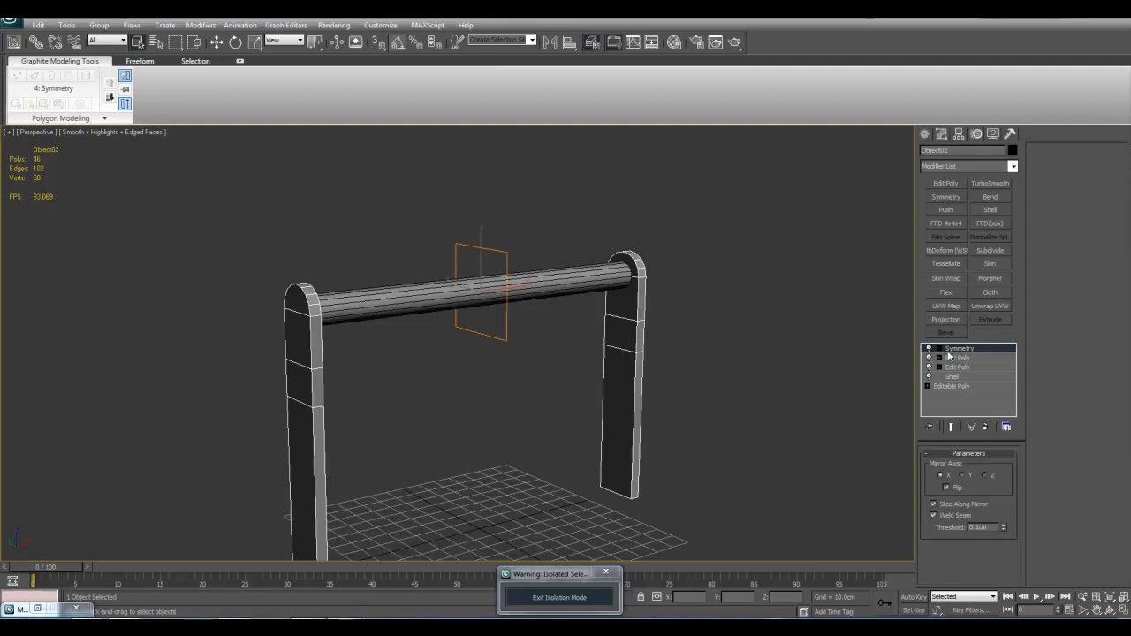
click(959, 185)
key(1)
key(alt+x)
alt+middle_drag(669, 257, 610, 252)
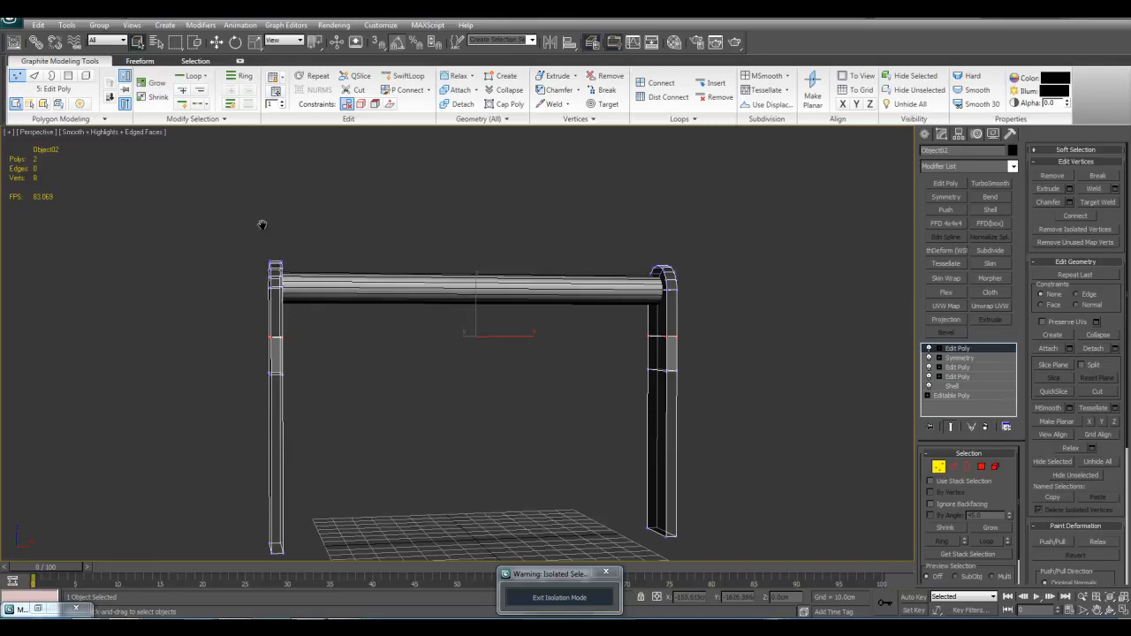
middle_drag(262, 229, 257, 245)
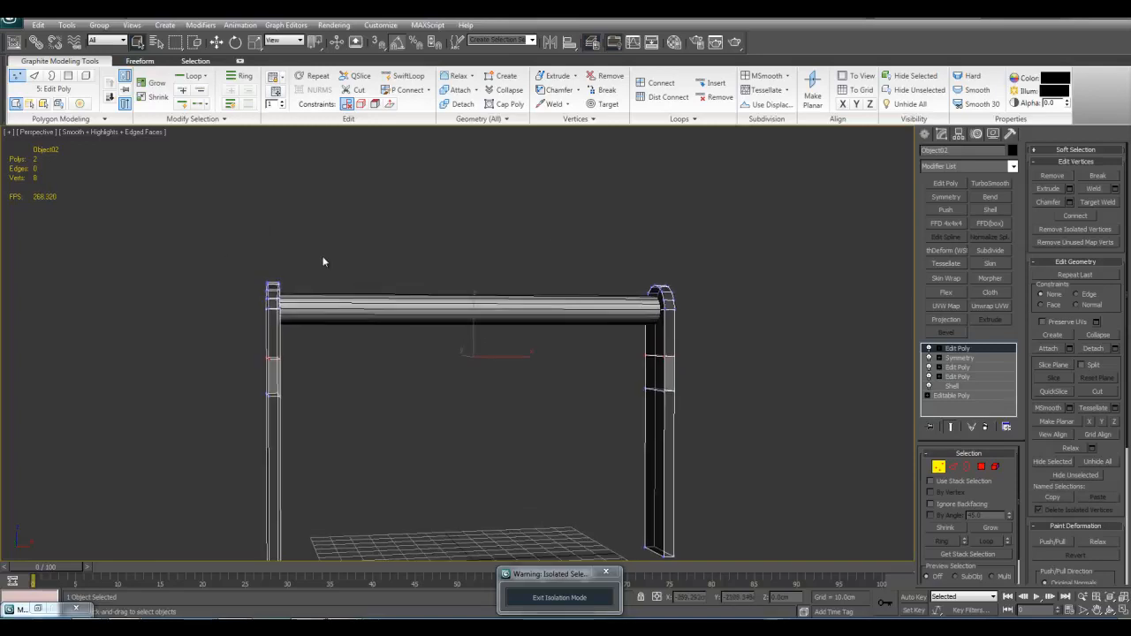
middle_drag(391, 309, 391, 321)
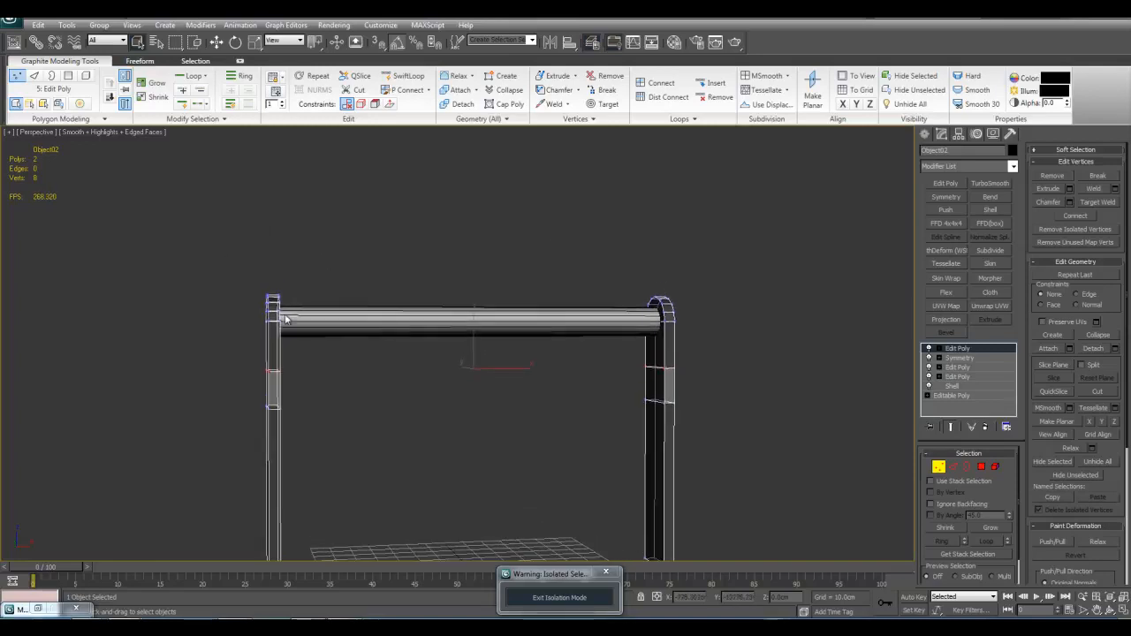
drag(296, 274, 765, 386)
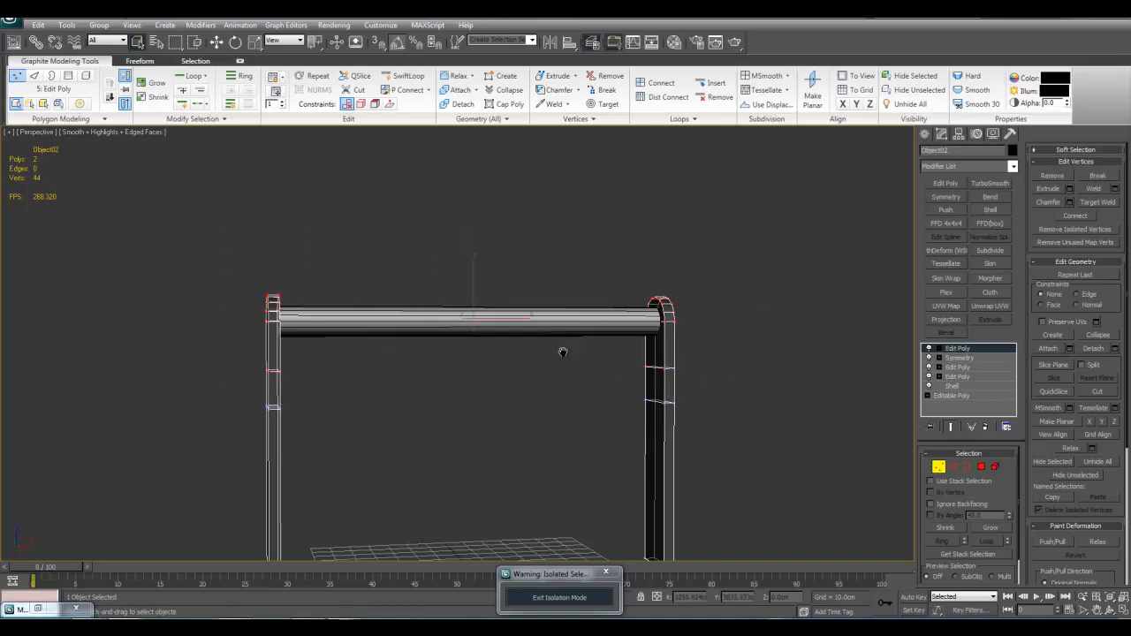
key(z)
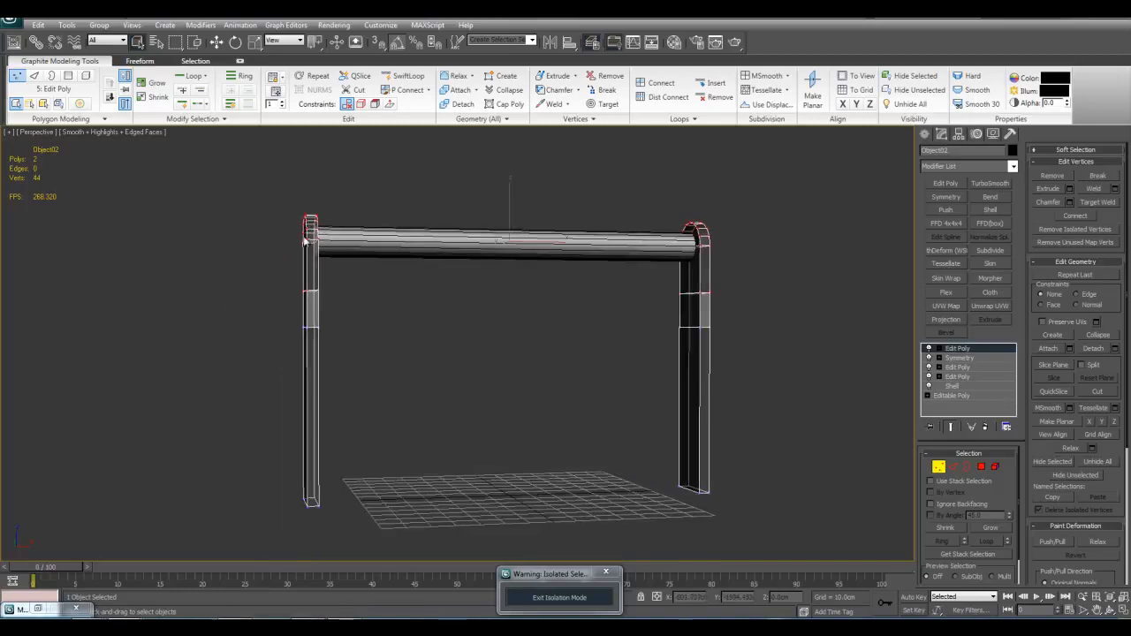
Step: Add a Linked XForm modifier to the legs' selected upper vertices
click(1013, 166)
scroll(960, 439, down, 3)
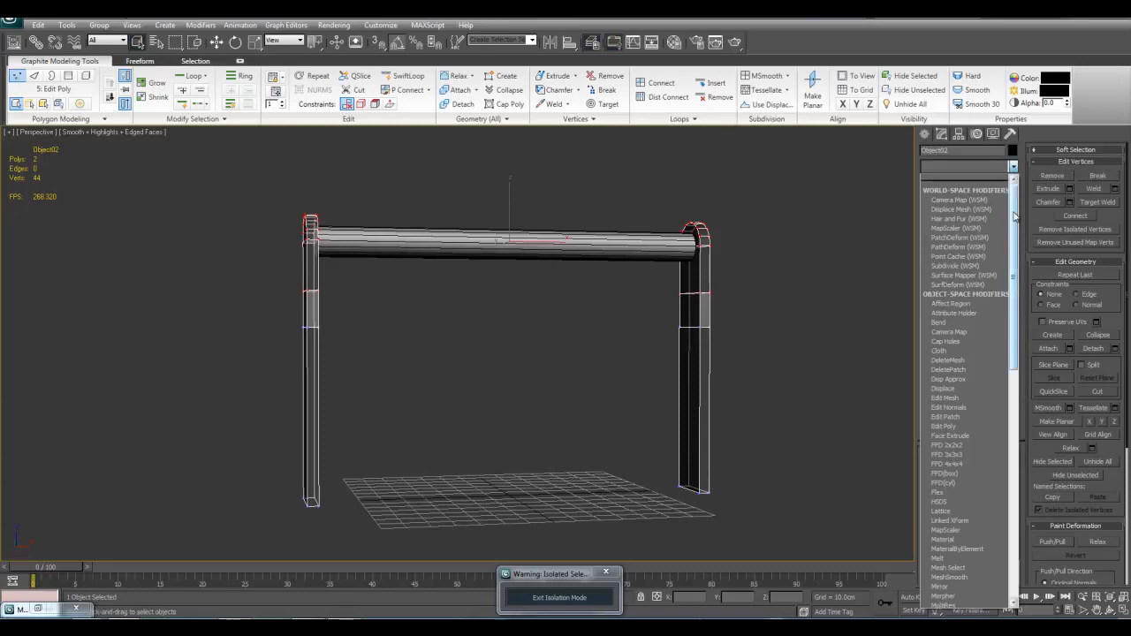
click(958, 490)
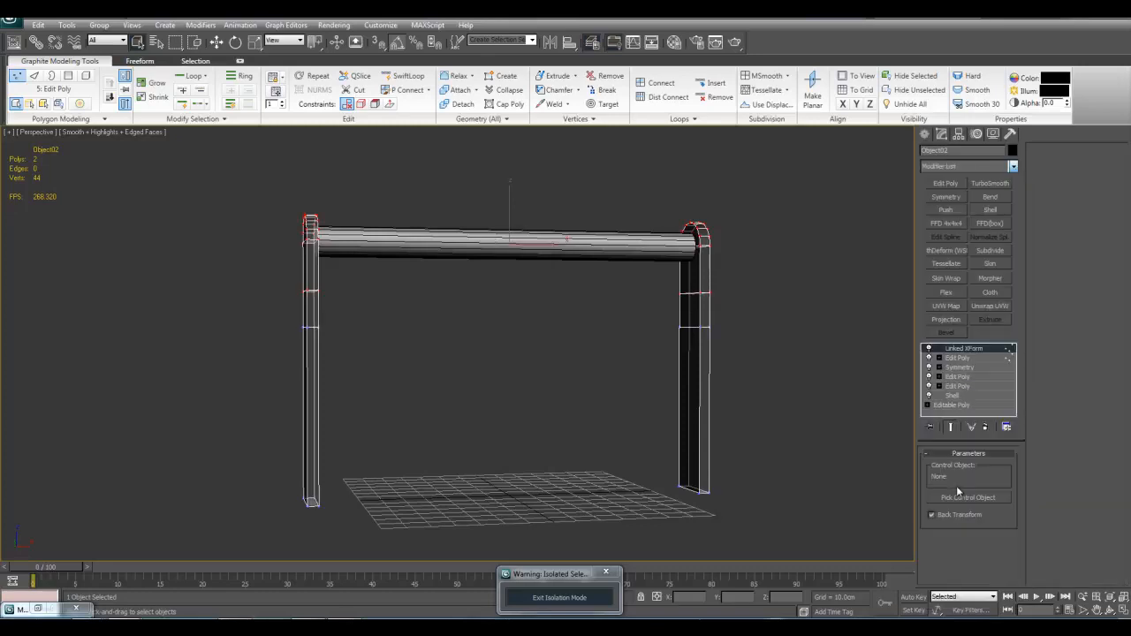
alt+middle_drag(652, 402, 703, 381)
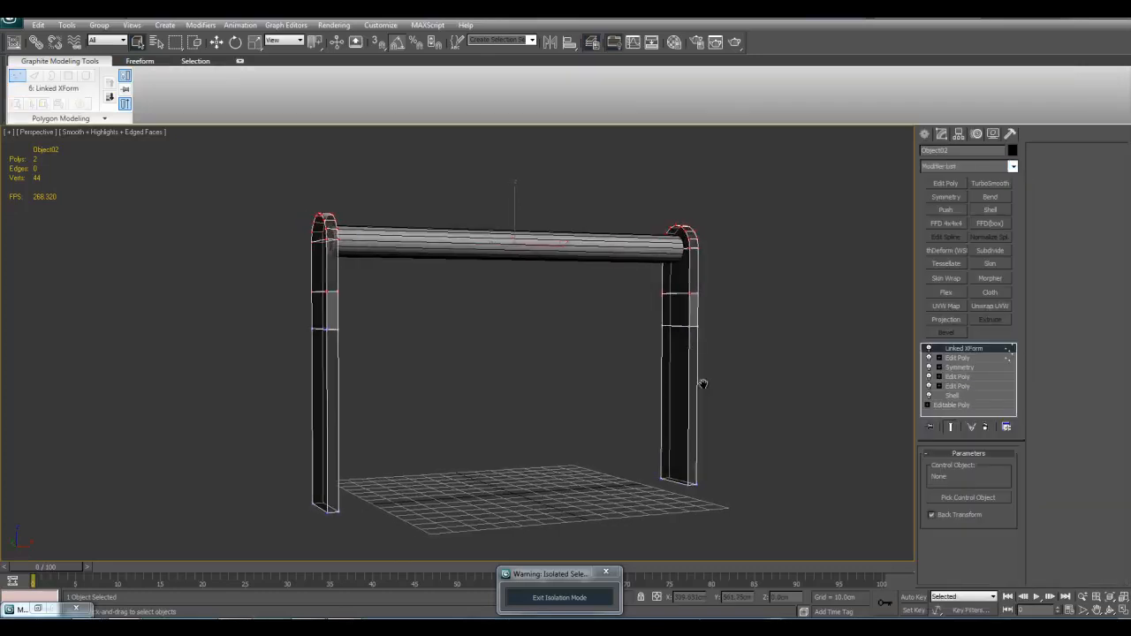
scroll(703, 381, up, 3)
middle_drag(732, 331, 728, 369)
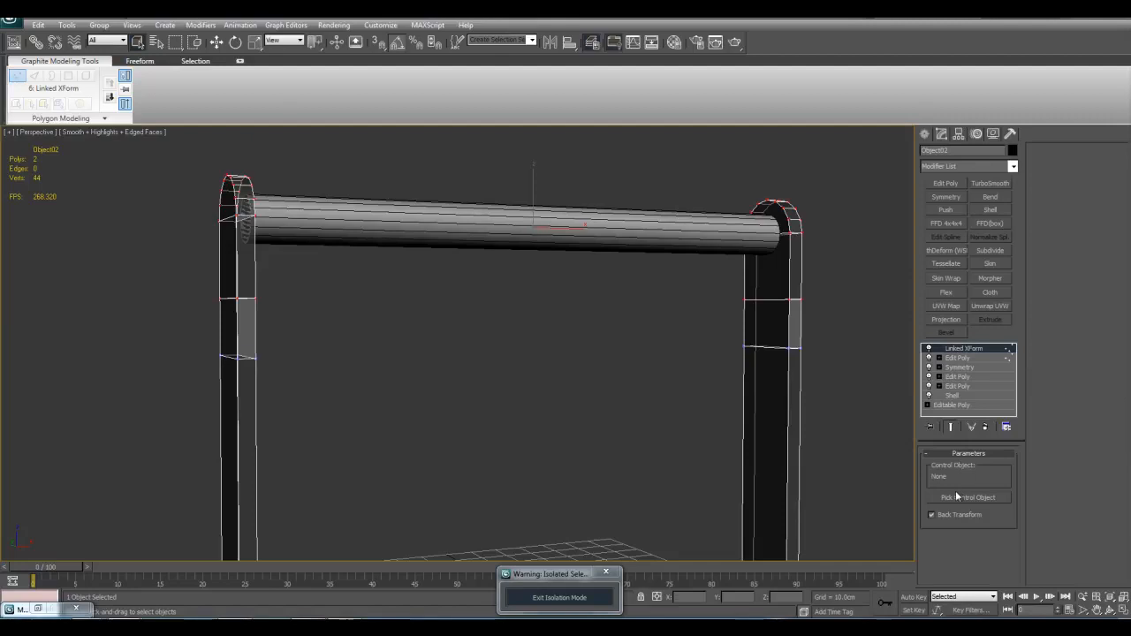
middle_drag(807, 492, 796, 465)
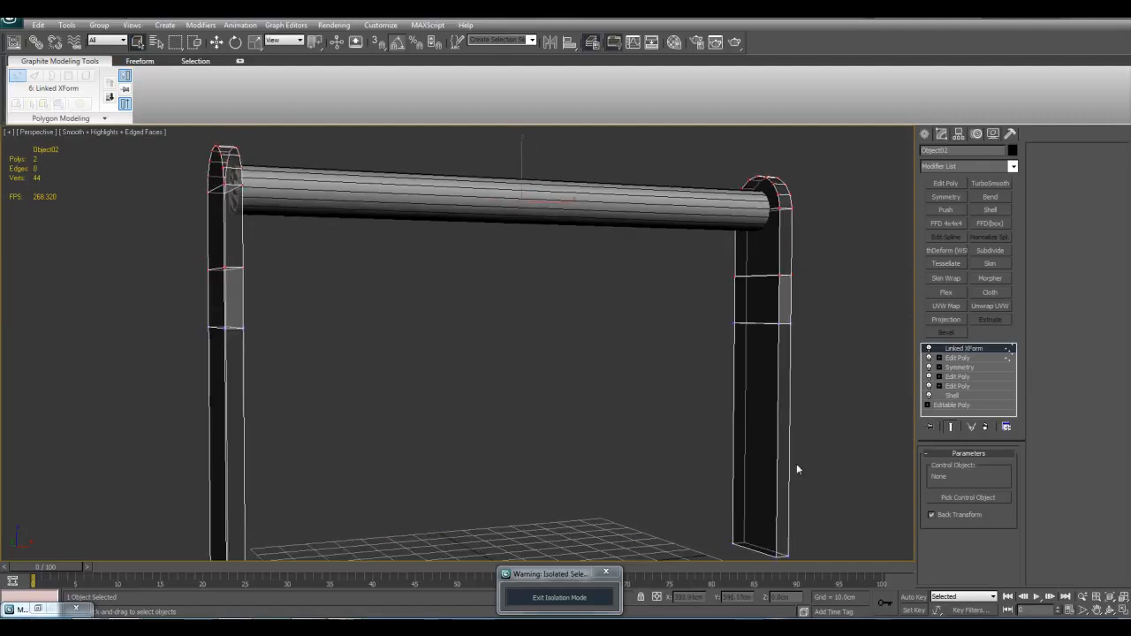
Step: Pick the rod as the Linked XForm control object, try moving the rod, and undo
click(963, 497)
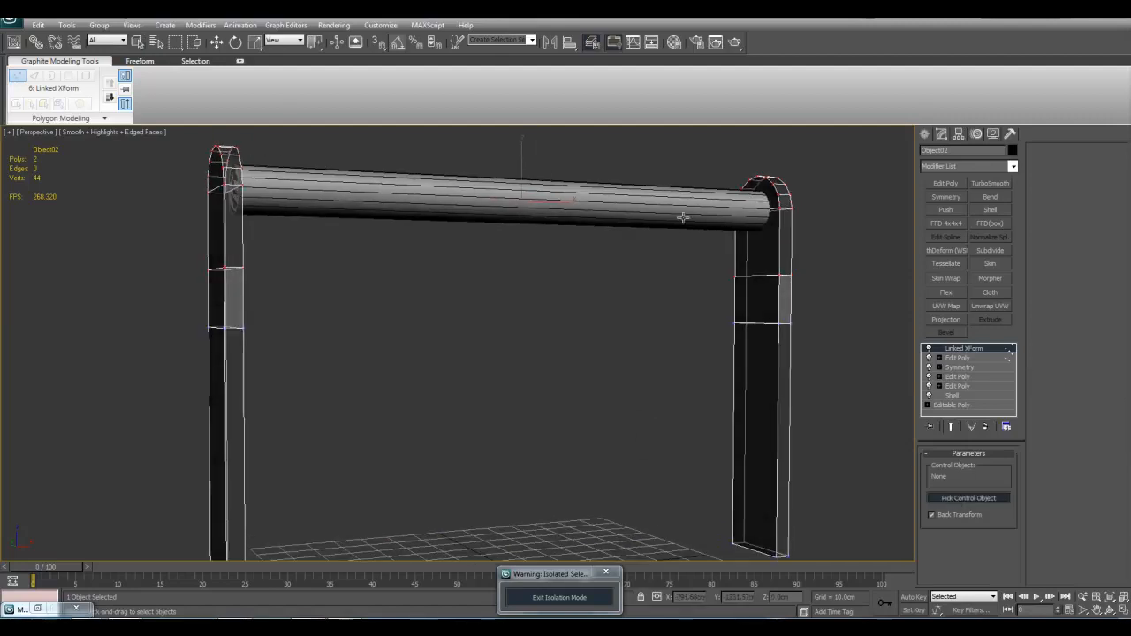
click(621, 201)
scroll(592, 215, down, 3)
middle_drag(592, 215, 561, 315)
key(ctrl+z)
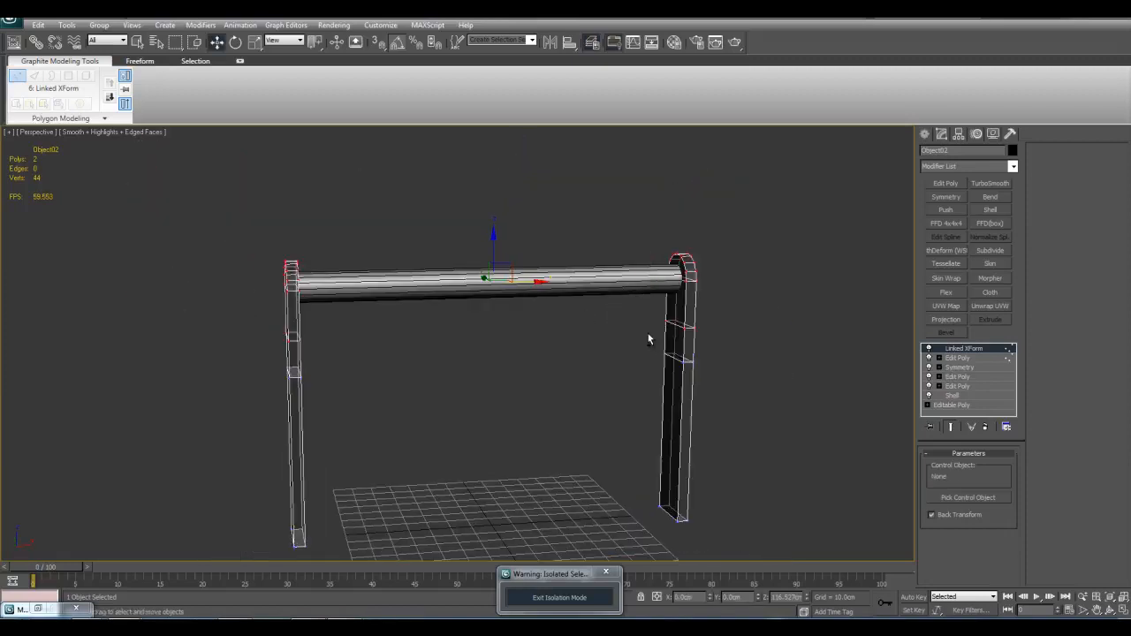
Step: Delete the Linked XForm modifier from the legs and clear the vertex selection
middle_drag(645, 336, 683, 333)
right_click(973, 366)
click(981, 367)
scroll(754, 317, up, 2)
click(726, 317)
scroll(507, 247, down, 4)
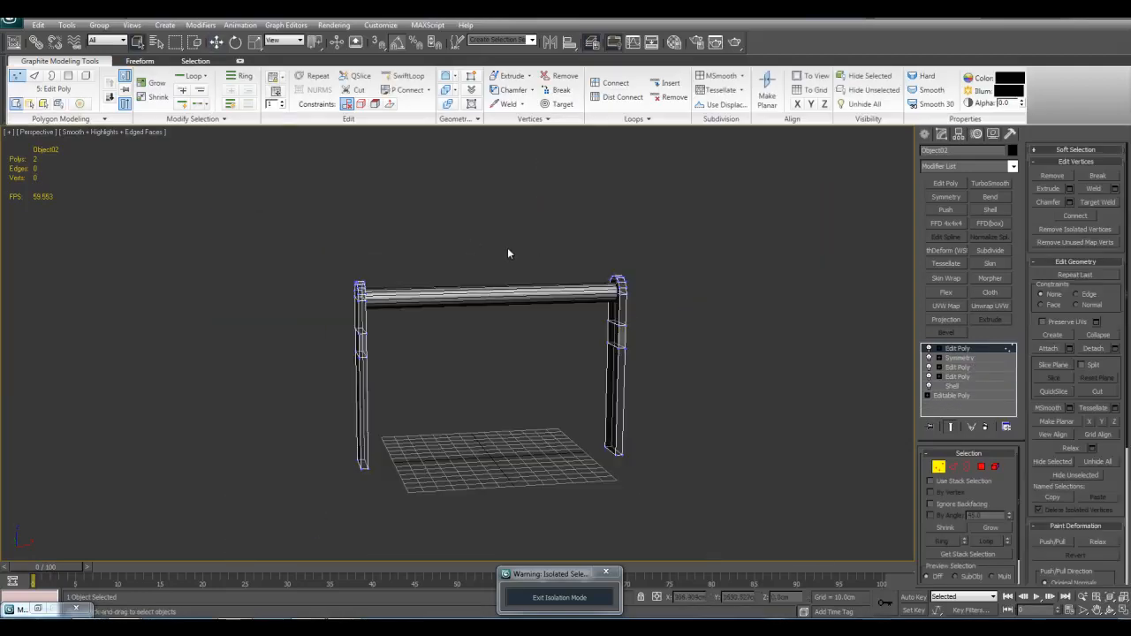
Step: Run the Reset XForm utility on the rod and legs, and convert both objects to Editable Poly
key(1)
key(q)
drag(341, 215, 691, 406)
scroll(816, 337, up, 2)
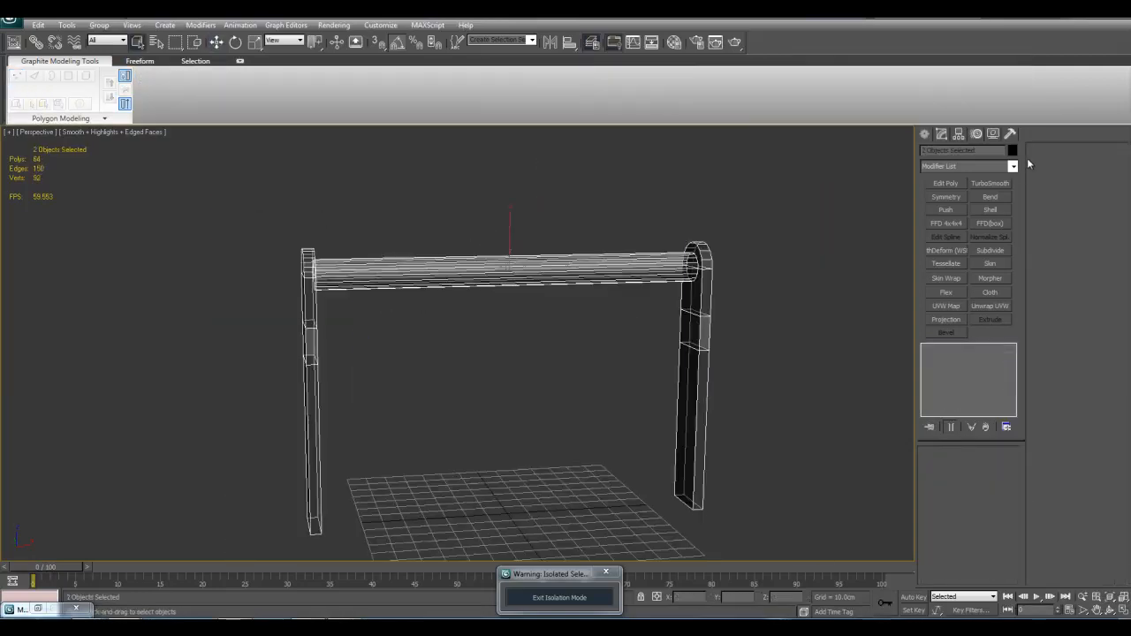
click(1010, 133)
click(968, 279)
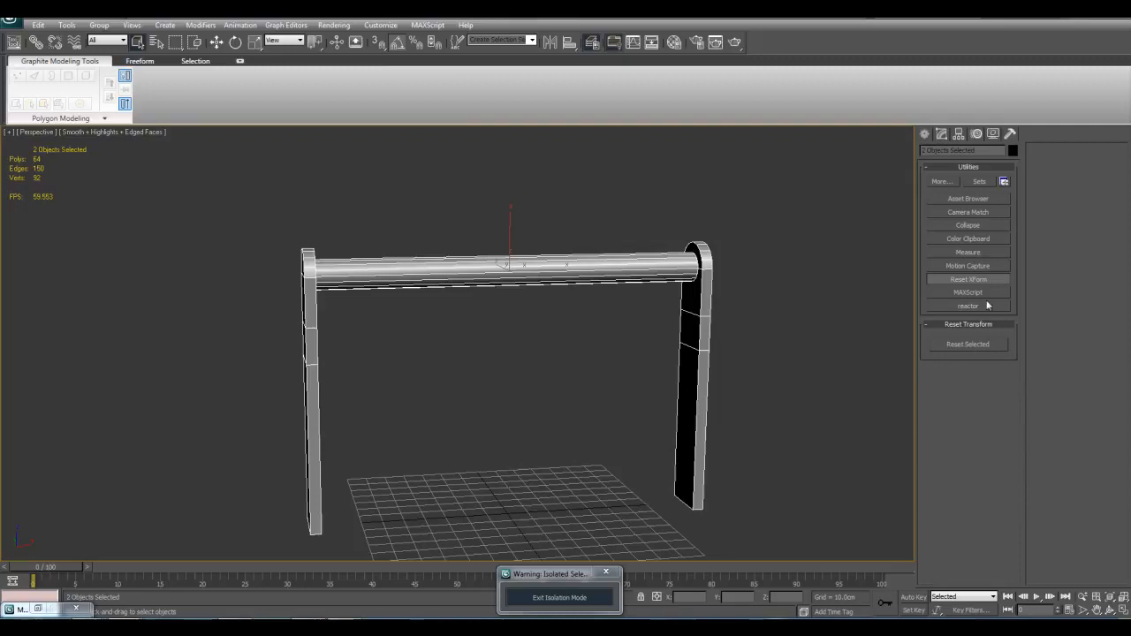
click(941, 134)
right_click(698, 229)
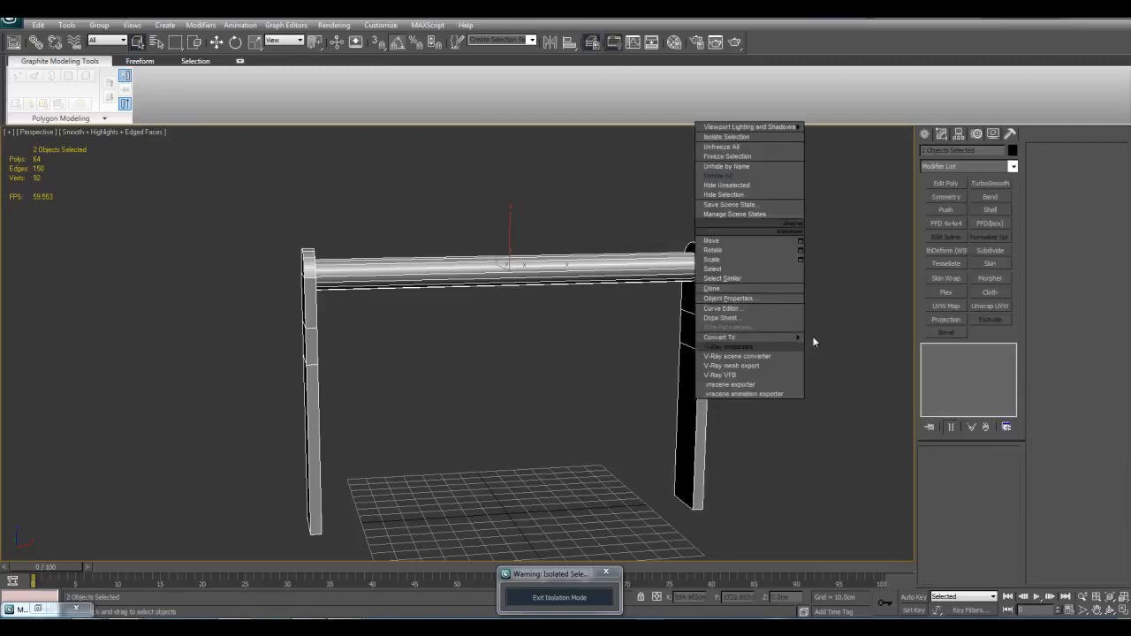
click(786, 336)
right_click(642, 279)
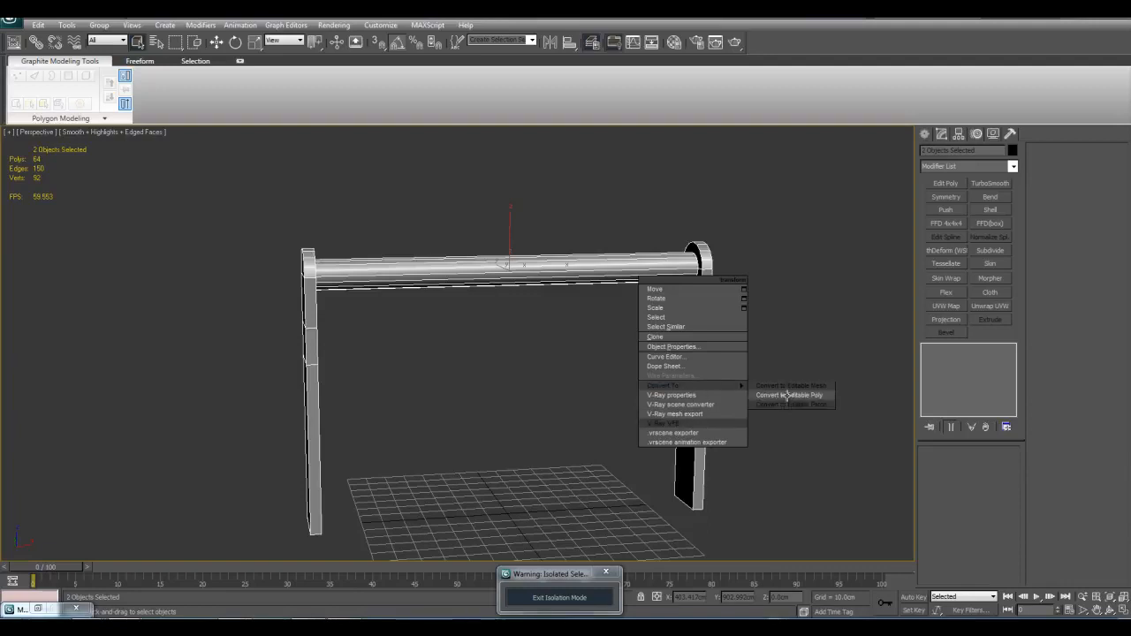
click(787, 396)
Step: Add an Edit Poly modifier to the converted legs and select the vertices from the rounded tops down to the upper edge loops
click(944, 184)
key(1)
drag(279, 191, 783, 335)
Step: Add a Linked XForm modifier to the selected leg vertices, pick the rod as its control object, and select the rod
click(1013, 166)
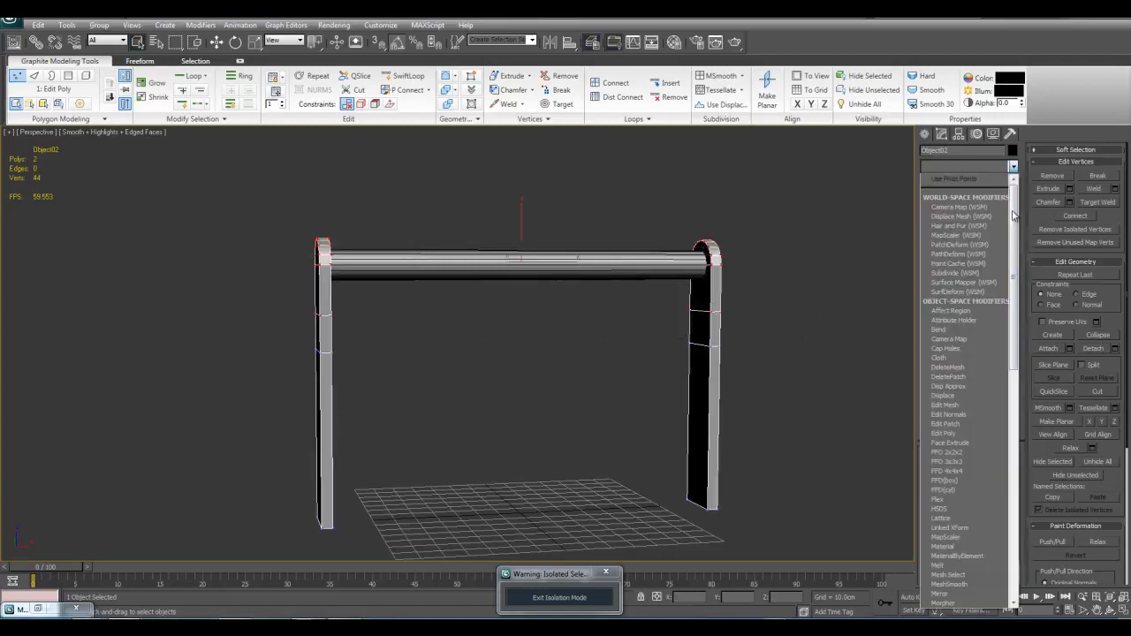
click(953, 528)
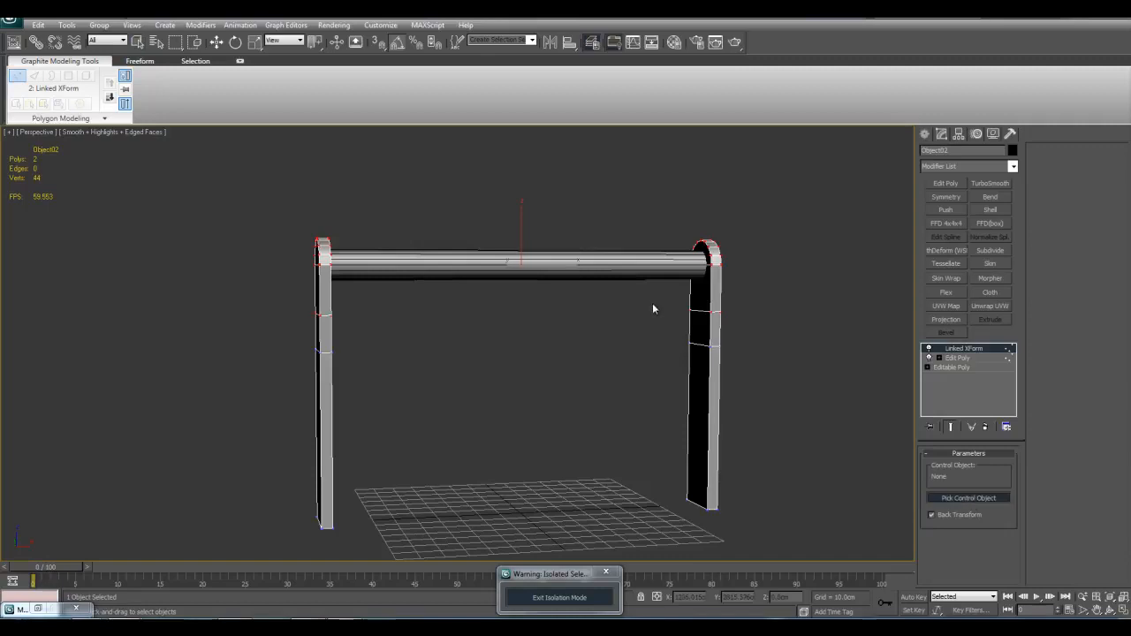
click(638, 272)
alt+middle_drag(598, 312, 627, 348)
key(q)
click(530, 266)
key(z)
ctrl+alt+middle_drag(545, 270, 593, 278)
scroll(575, 305, up, 3)
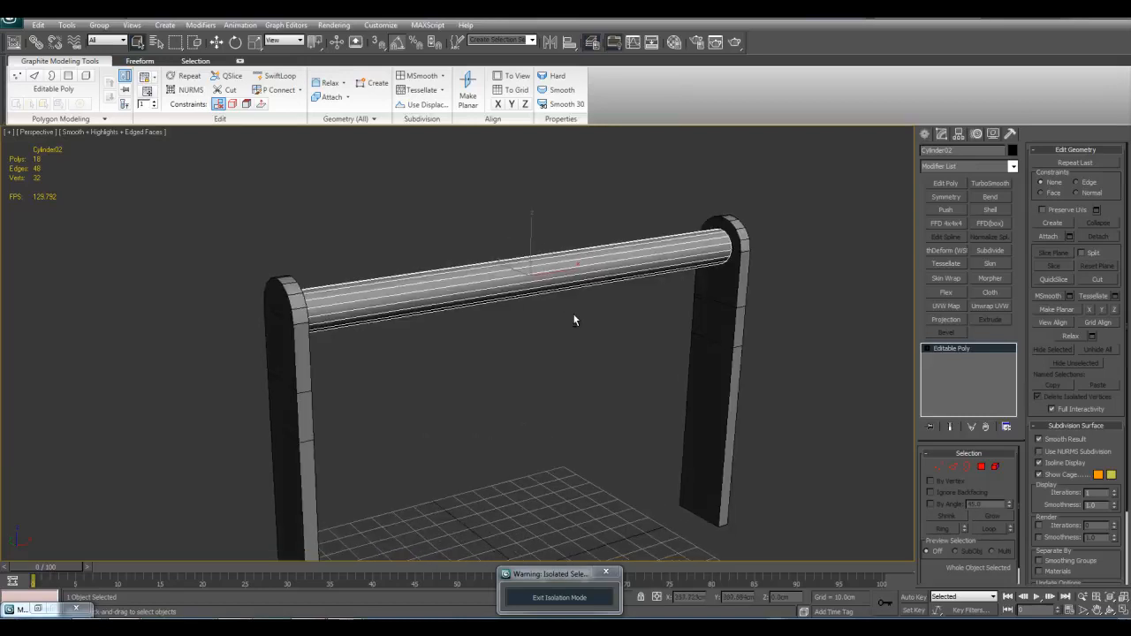
Step: Move the rod upward and sideways and rotate it to test its control of the legs, and select the legs
key(w)
drag(528, 248, 525, 202)
alt+middle_drag(518, 257, 559, 233)
key(e)
drag(547, 239, 466, 276)
key(w)
scroll(448, 246, down, 2)
key(r)
key(q)
alt+middle_drag(628, 307, 724, 297)
scroll(610, 308, up, 2)
click(725, 298)
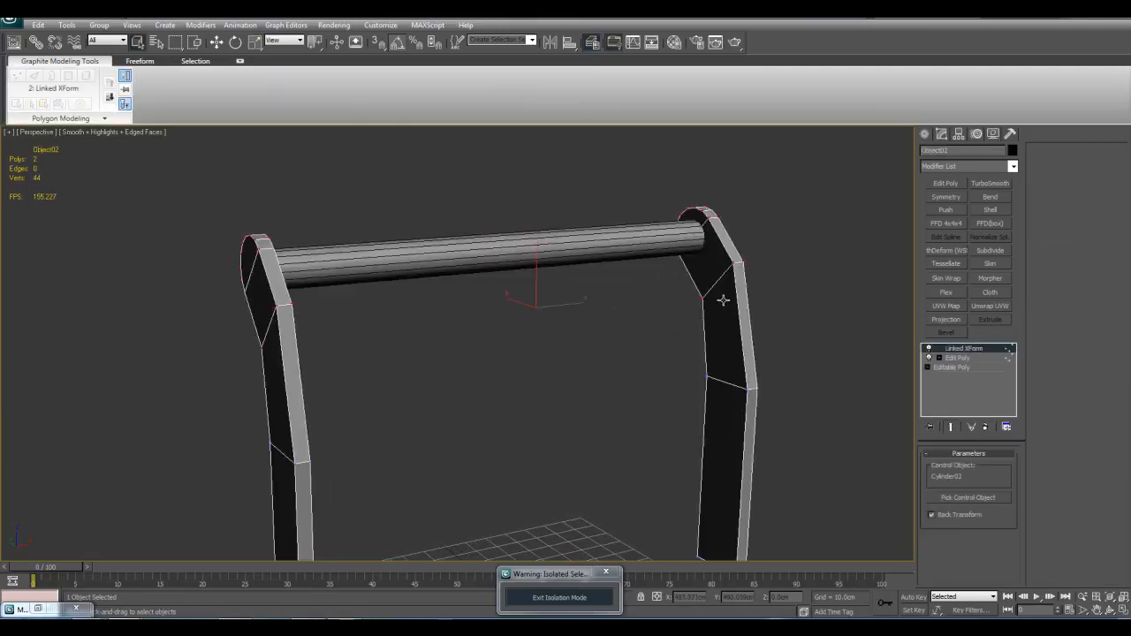
Step: Reselect the rod, rotate it further, and shift it sideways and down to bend the linked leg tops
scroll(623, 369, down, 3)
click(539, 266)
key(z)
alt+middle_drag(558, 320, 656, 308)
key(e)
mouse_move(517, 234)
mouse_down()
mouse_move(523, 250)
mouse_move(517, 232)
mouse_up()
alt+middle_drag(658, 263, 661, 258)
key(w)
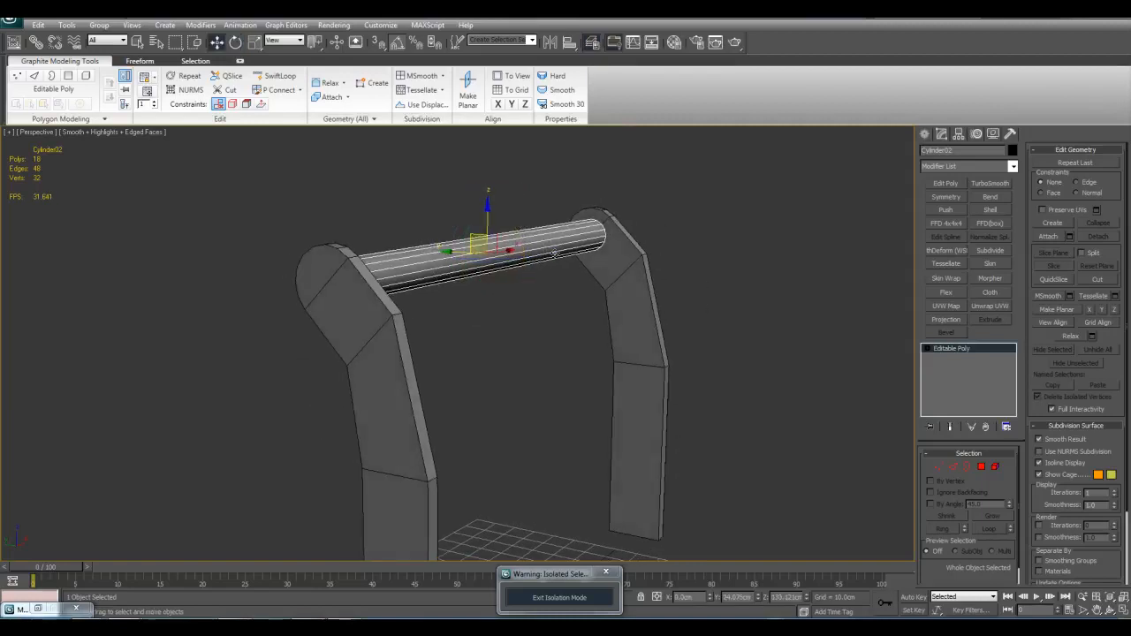
drag(477, 237, 433, 258)
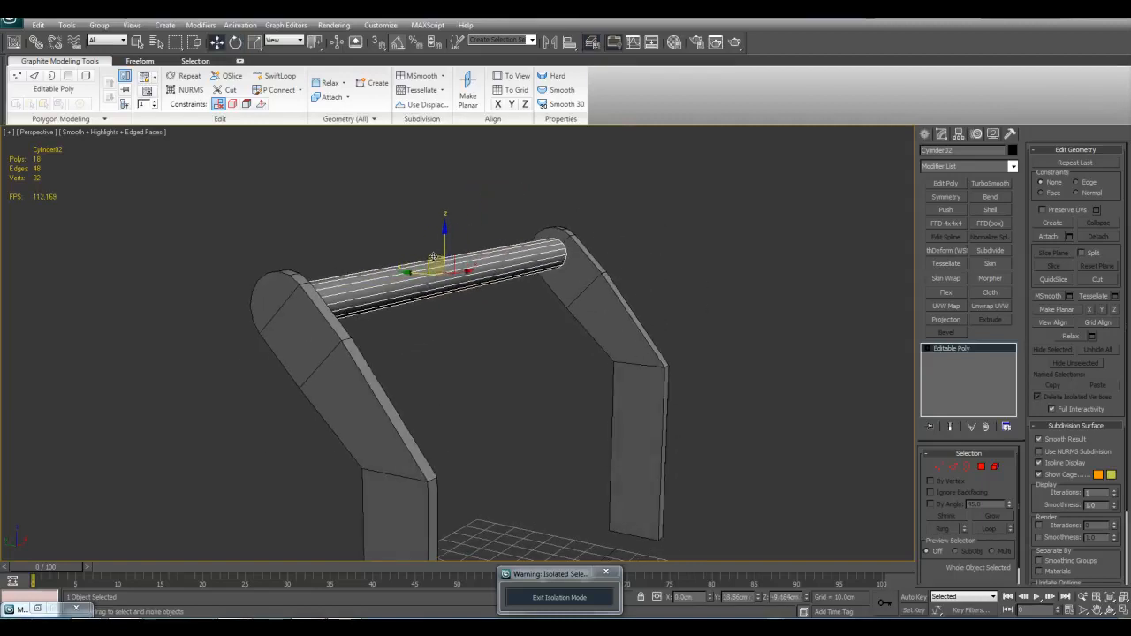
Step: Undo the rod's test moves and rotations until the rod and legs are back in their upright position
alt+middle_drag(485, 315, 539, 243)
scroll(500, 239, down, 5)
scroll(539, 243, up, 3)
key(ctrl+z)
key(ctrl+z)
key(ctrl+z)
key(ctrl+z)
key(ctrl+z)
key(ctrl+z)
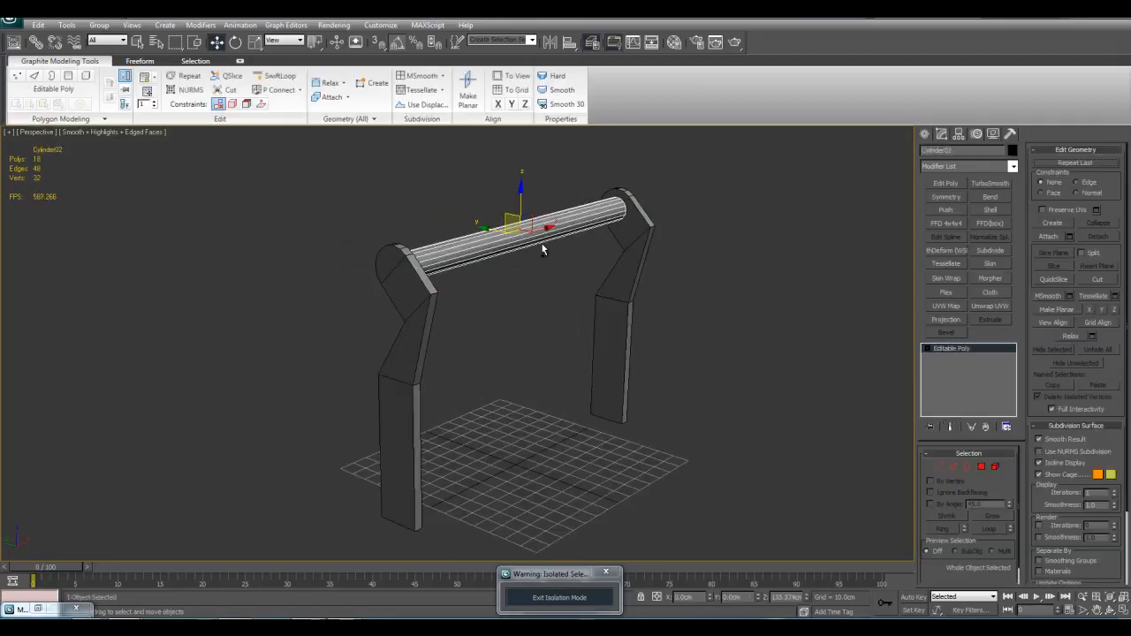
Step: Delete the Linked XForm modifier from the legs, clear the vertex selection, and leave vertex editing
alt+middle_drag(652, 298, 634, 287)
click(630, 296)
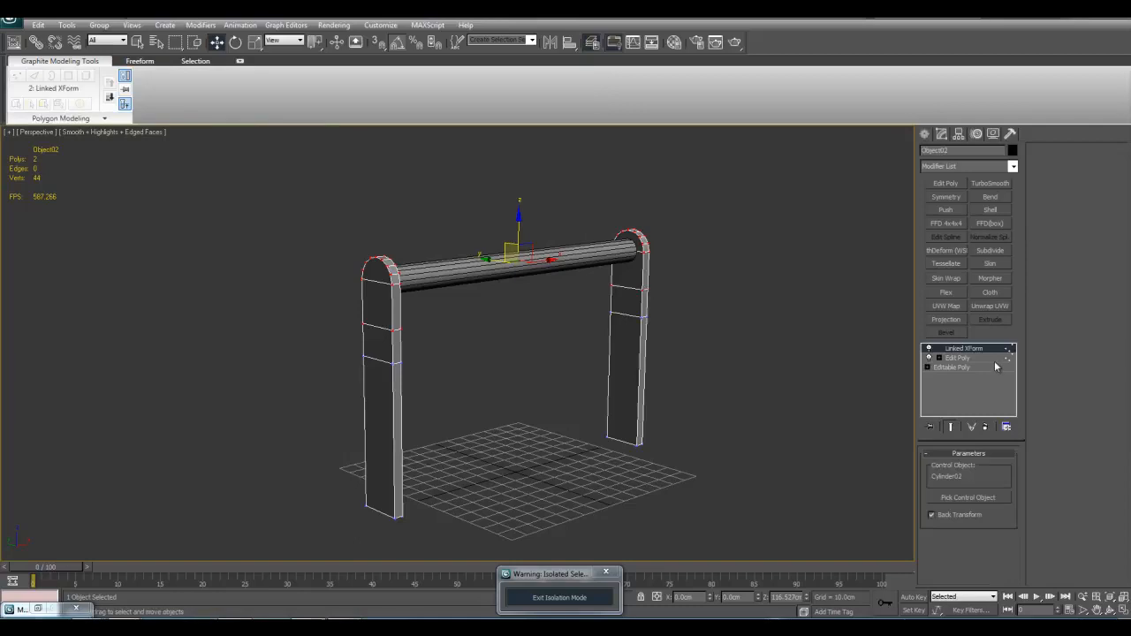
right_click(963, 348)
click(967, 370)
middle_drag(751, 323, 743, 343)
key(q)
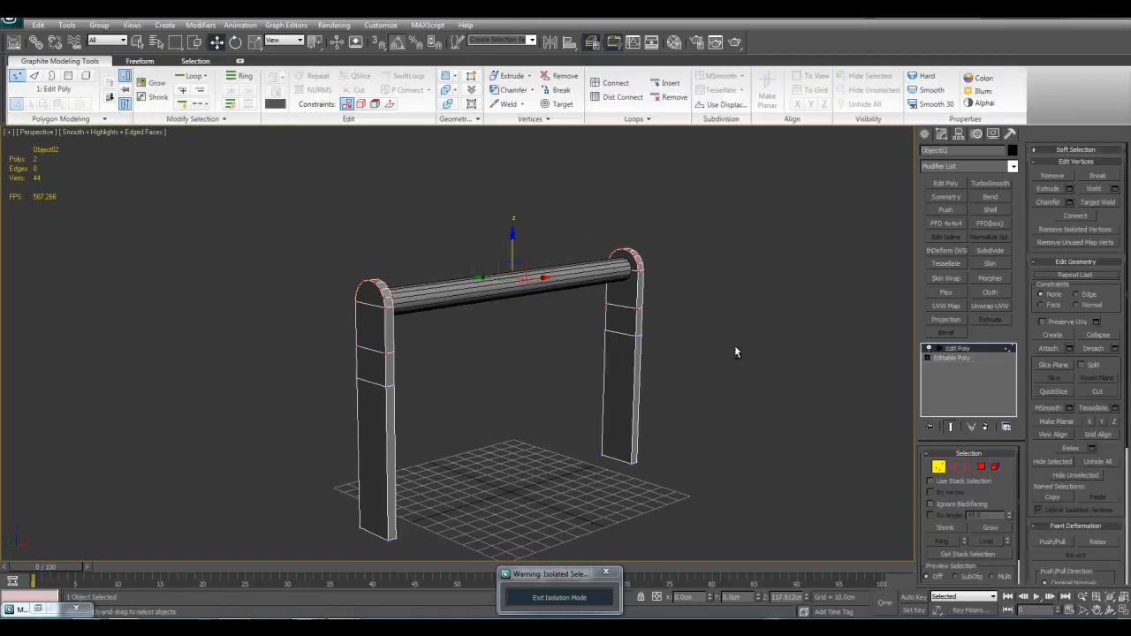
click(745, 343)
scroll(744, 341, up, 3)
key(1)
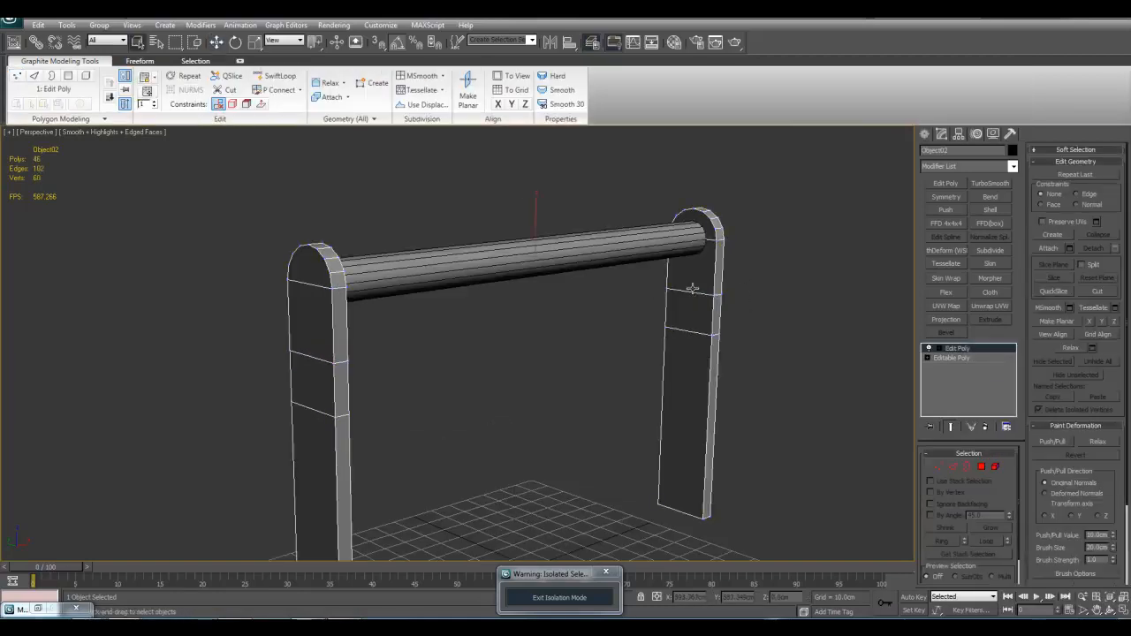
Step: Select the rod and move it straight up, well above the tops of the legs
alt+middle_drag(677, 269, 654, 282)
click(636, 313)
click(628, 252)
key(w)
scroll(530, 235, down, 3)
middle_drag(501, 233, 523, 307)
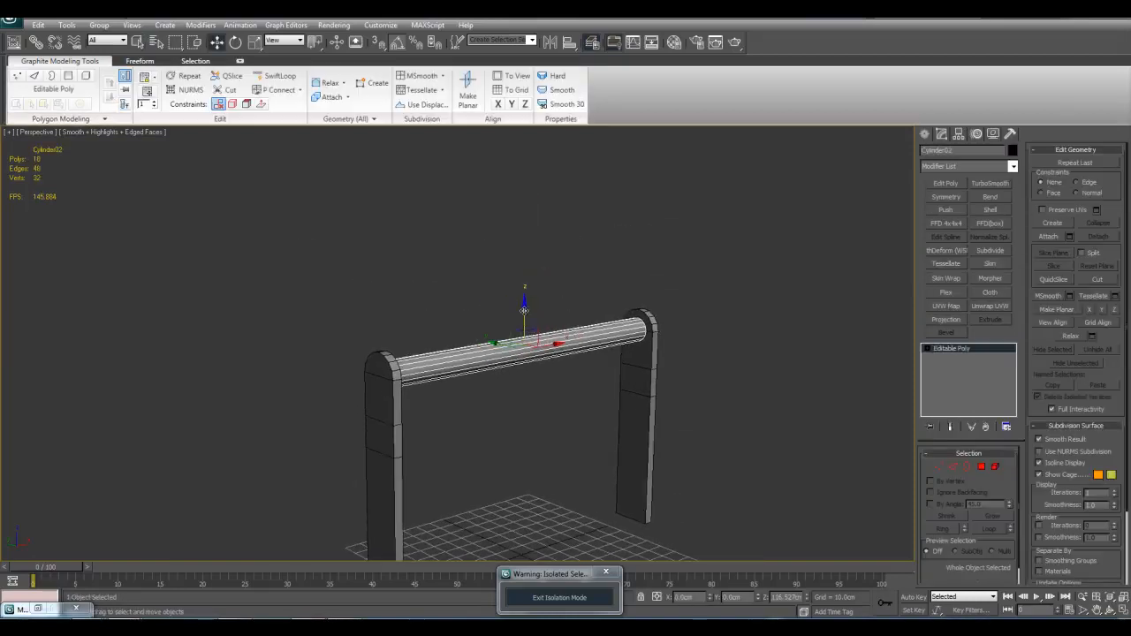
drag(524, 314, 524, 201)
Step: Select the vertices of both legs' rounded tops, raise them to meet the rod ends, and leave vertex editing
key(q)
click(642, 336)
key(1)
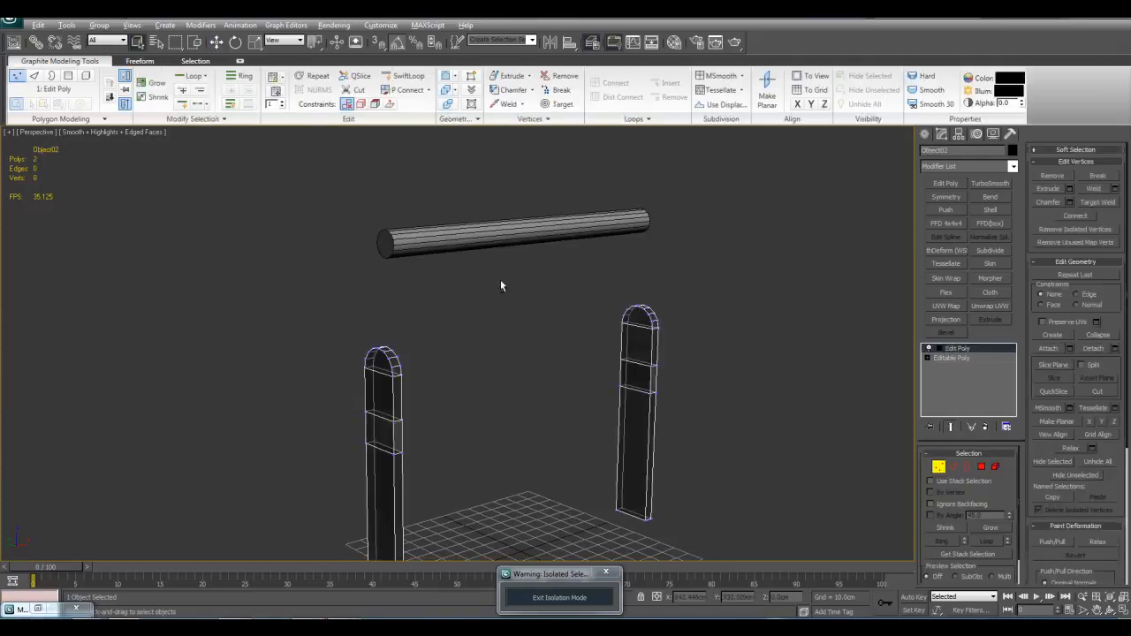
alt+middle_drag(500, 282, 454, 265)
drag(311, 239, 750, 378)
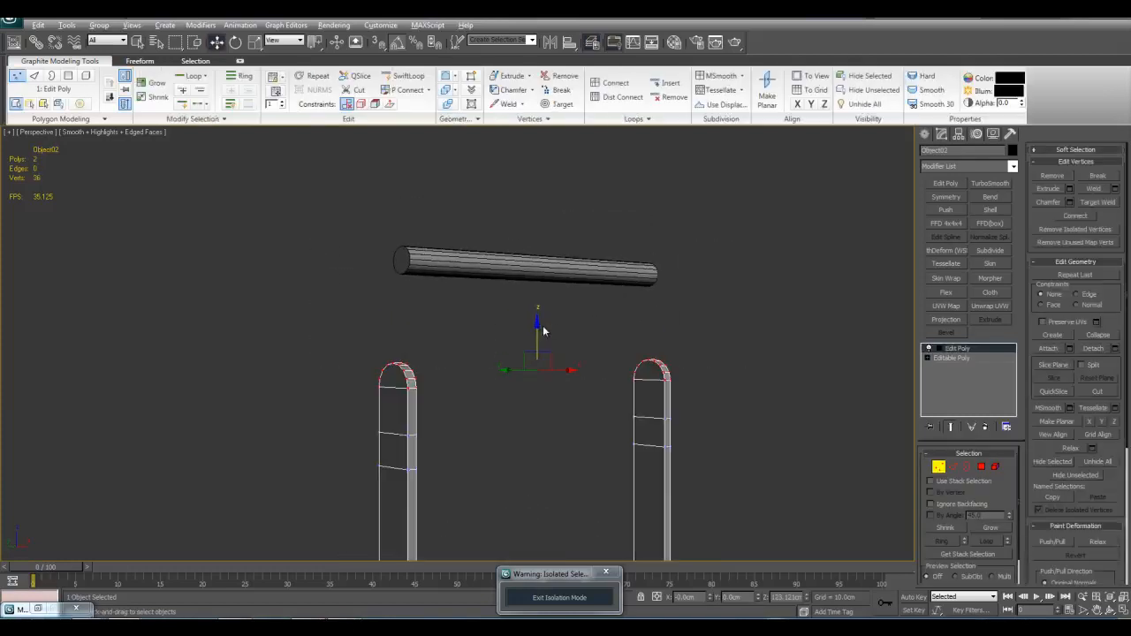
drag(534, 329, 532, 203)
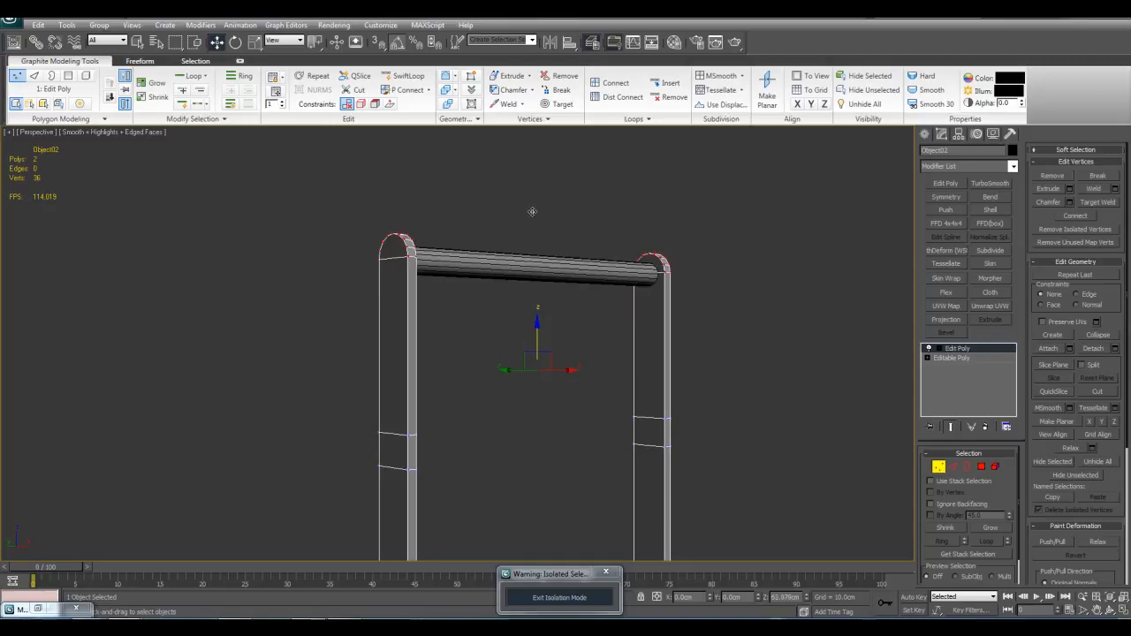
scroll(526, 265, up, 4)
middle_drag(630, 225, 608, 257)
mouse_move(604, 251)
mouse_down()
mouse_move(604, 236)
mouse_move(604, 306)
mouse_move(604, 251)
mouse_up()
middle_drag(652, 283, 649, 285)
key(1)
key(q)
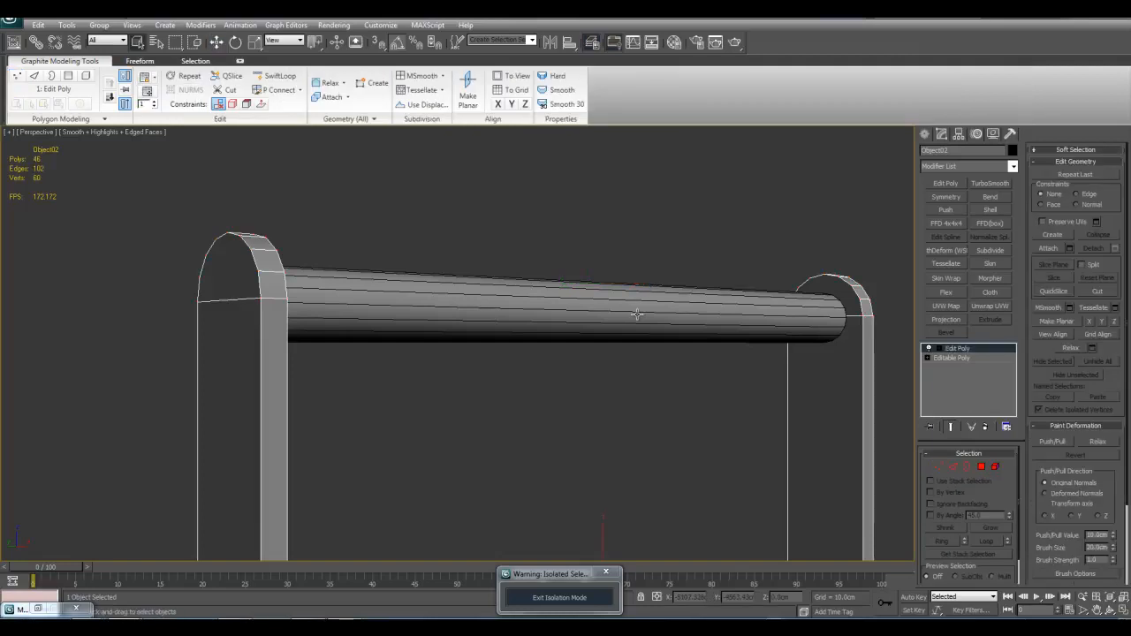
Step: Examine how the stretched legs meet the rod from near and far, and clear the object selection
click(637, 308)
alt+middle_drag(635, 304, 649, 351)
click(650, 351)
scroll(624, 309, down, 3)
alt+middle_drag(747, 336, 705, 336)
scroll(704, 331, down, 3)
click(578, 285)
scroll(671, 294, up, 2)
click(686, 293)
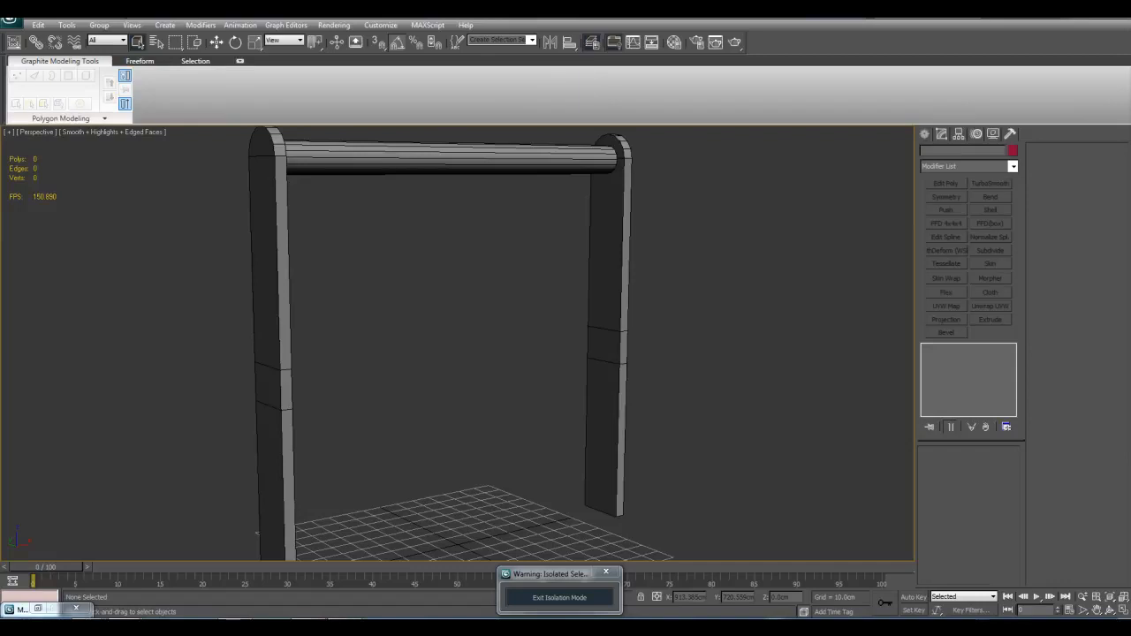